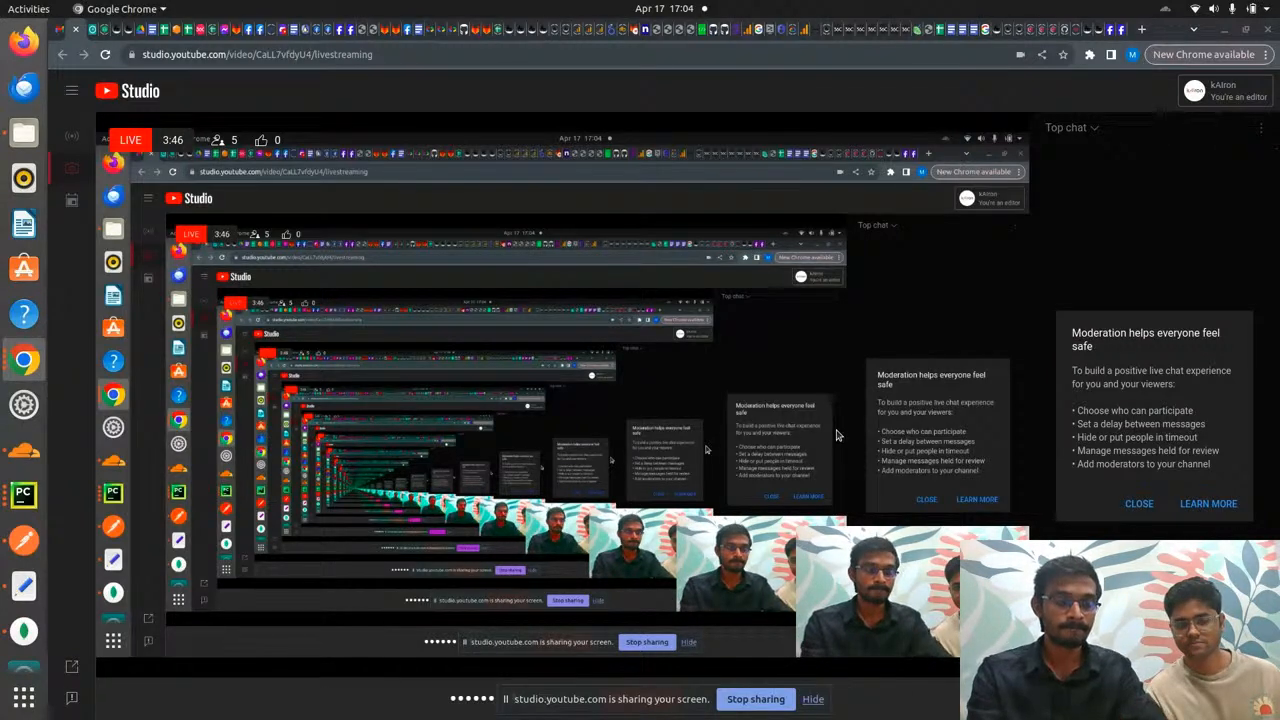
- Switch from YouTube Studio to the kAIron login tab in the Meta for Developers browser window
{"action": "key", "text": "alt+Tab"}
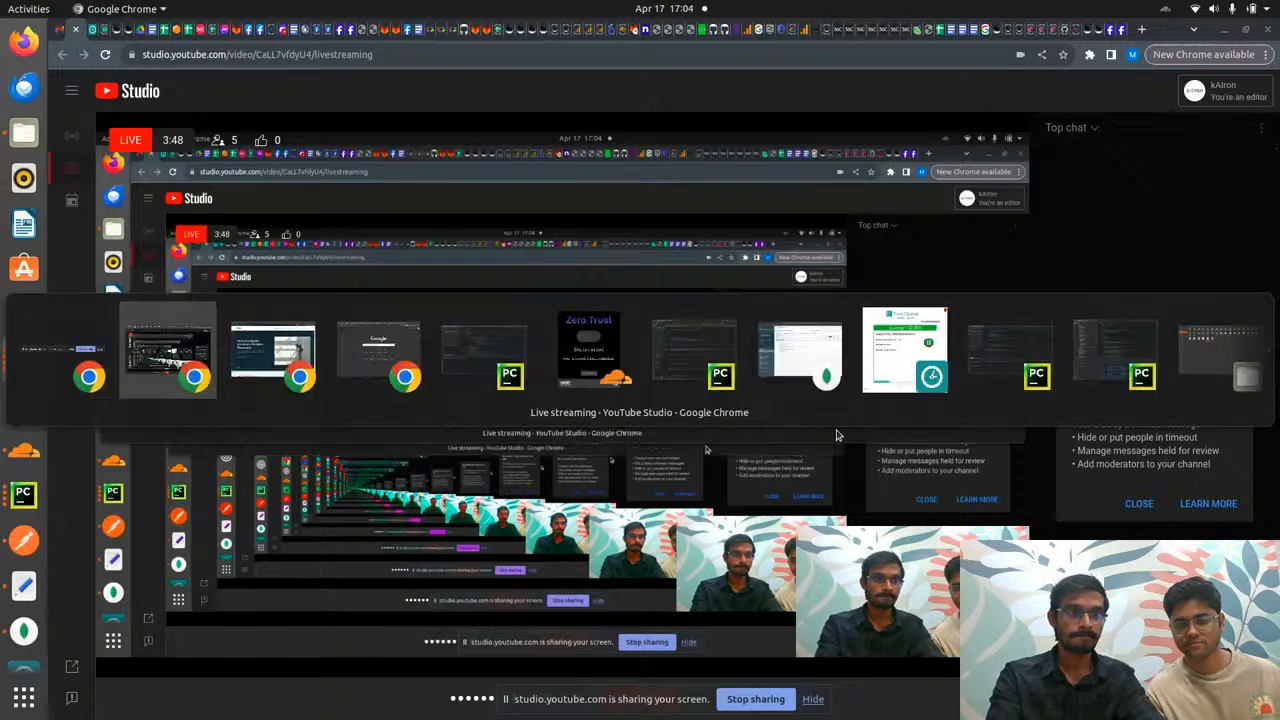
{"action": "key", "text": "alt+Tab"}
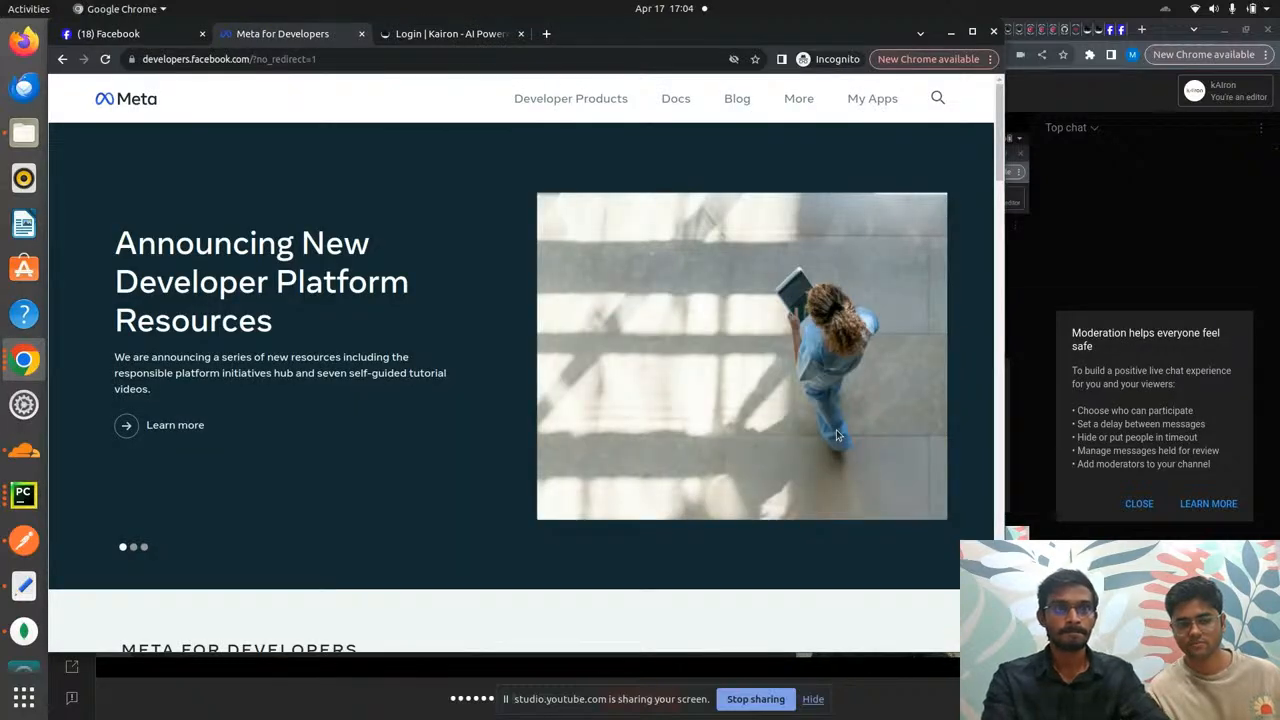
{"action": "key", "text": "ctrl+Tab"}
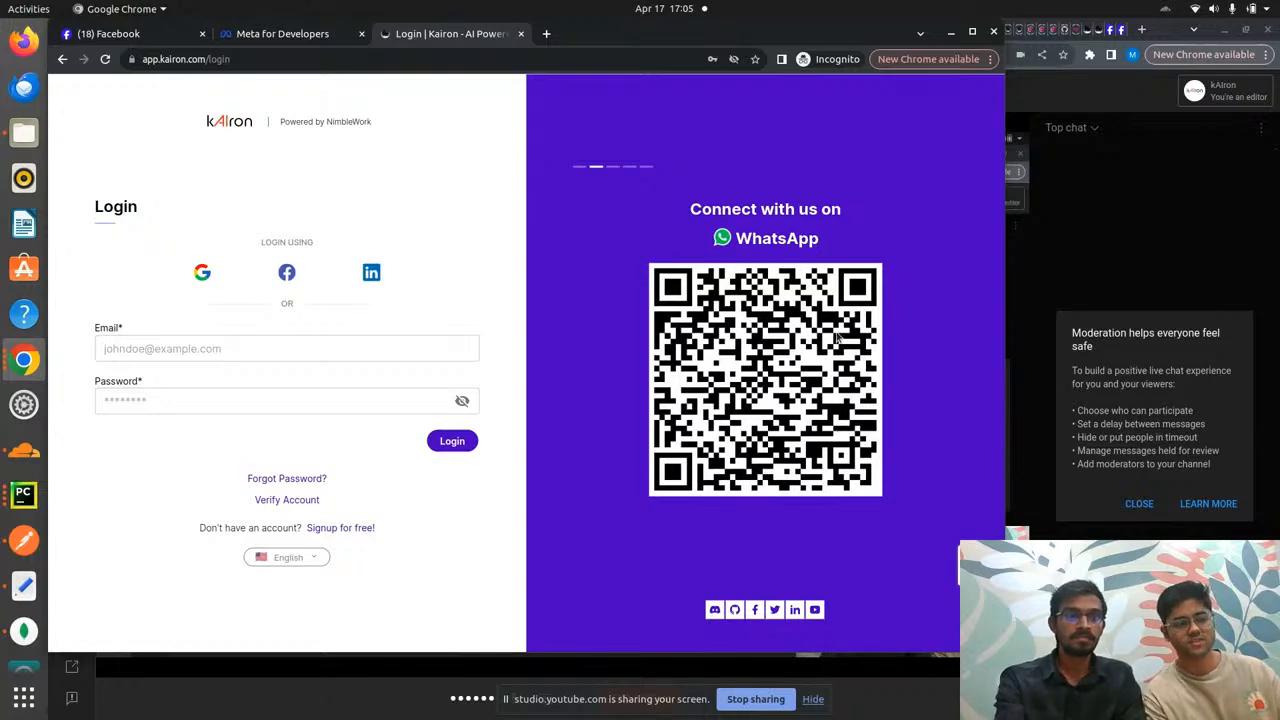
- Review the Facebook pages you manage, then return to the kAIron login tab
{"action": "left_click", "coordinate": [290, 37]}
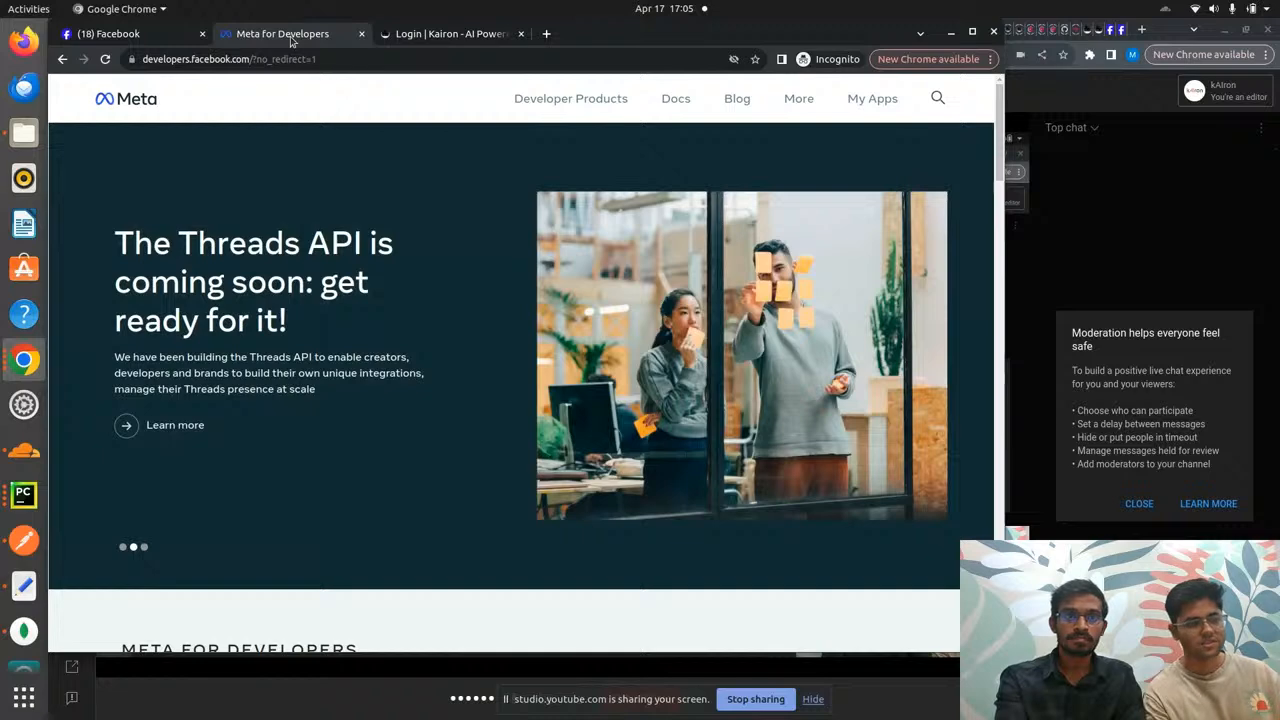
{"action": "left_click", "coordinate": [163, 40]}
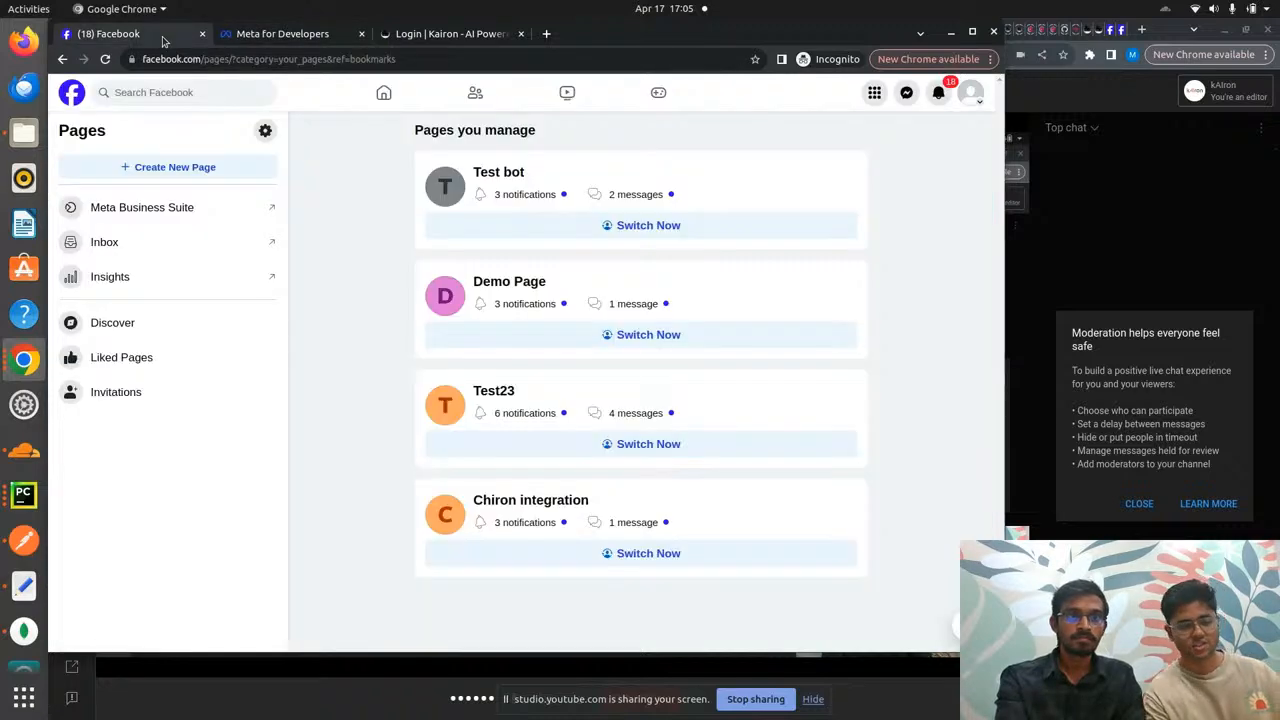
{"action": "left_click", "coordinate": [265, 38]}
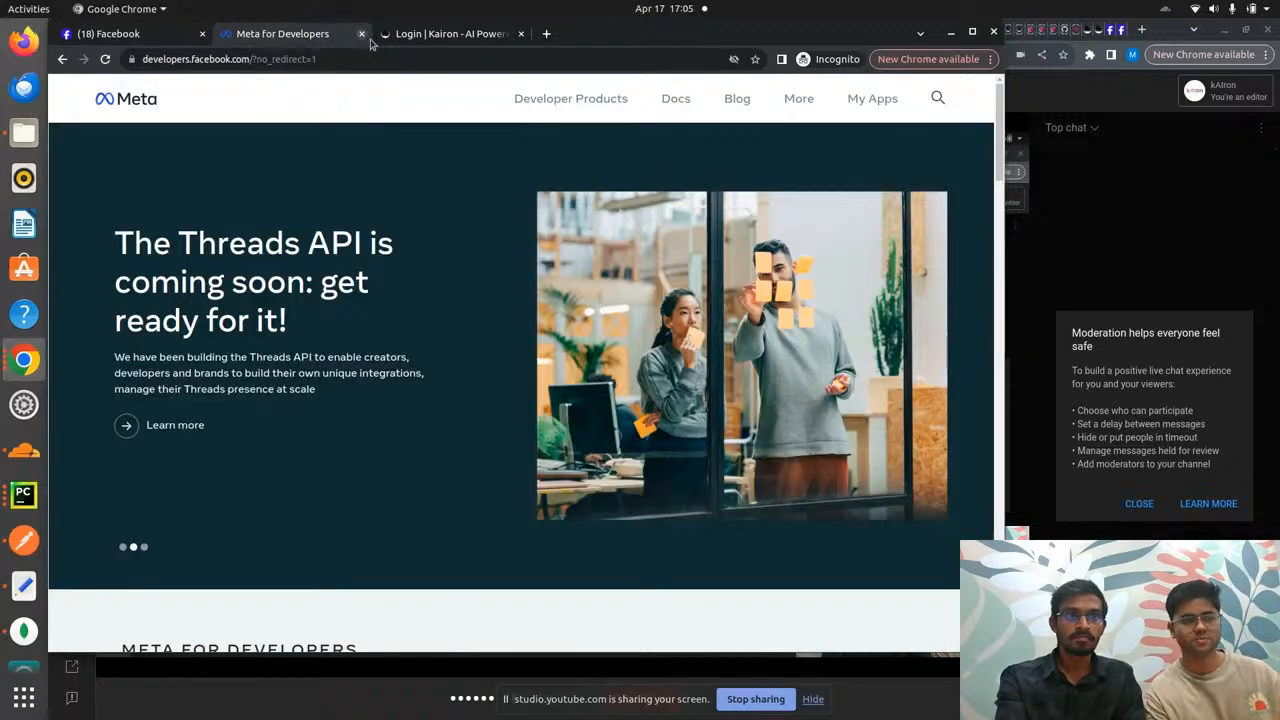
{"action": "left_click", "coordinate": [422, 36]}
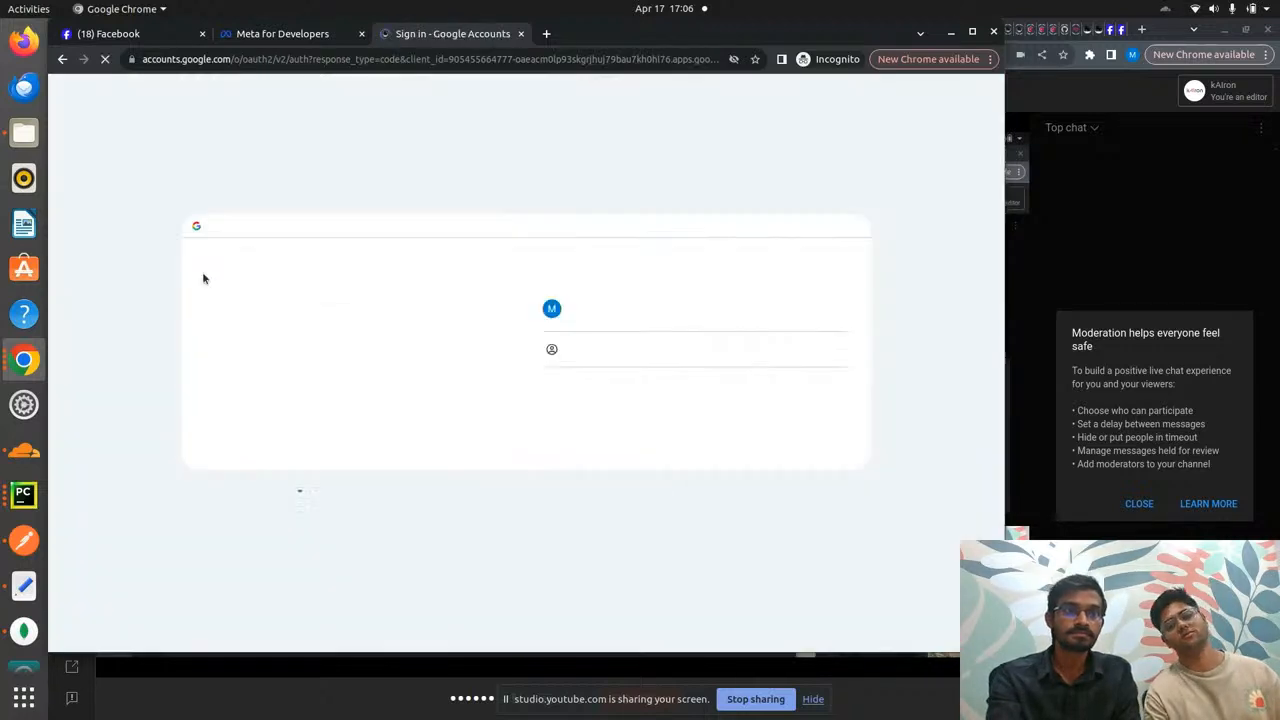
- Sign in with the chosen Google account by entering its password, correcting a typo
{"action": "left_click", "coordinate": [655, 351]}
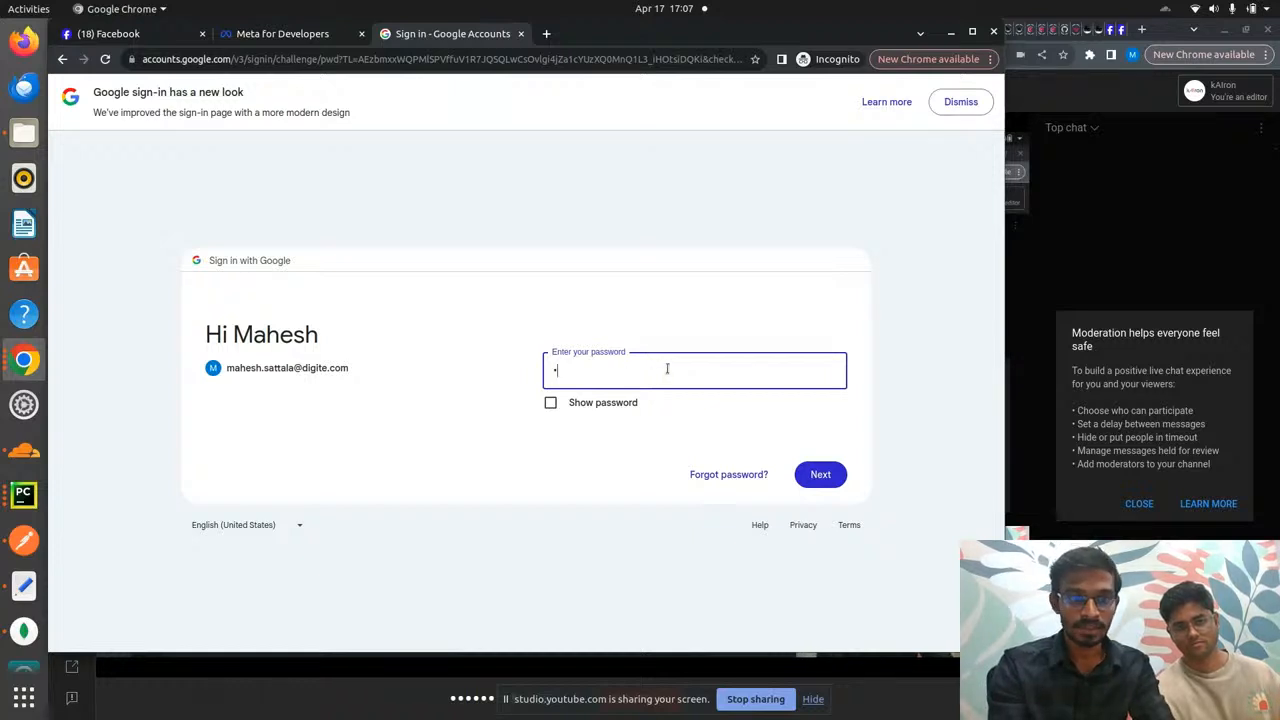
{"action": "type", "text": "****"}
{"action": "key", "text": "BackSpace"}
{"action": "key", "text": "BackSpace"}
{"action": "key", "text": "BackSpace"}
{"action": "key", "text": "BackSpace"}
{"action": "key", "text": "BackSpace"}
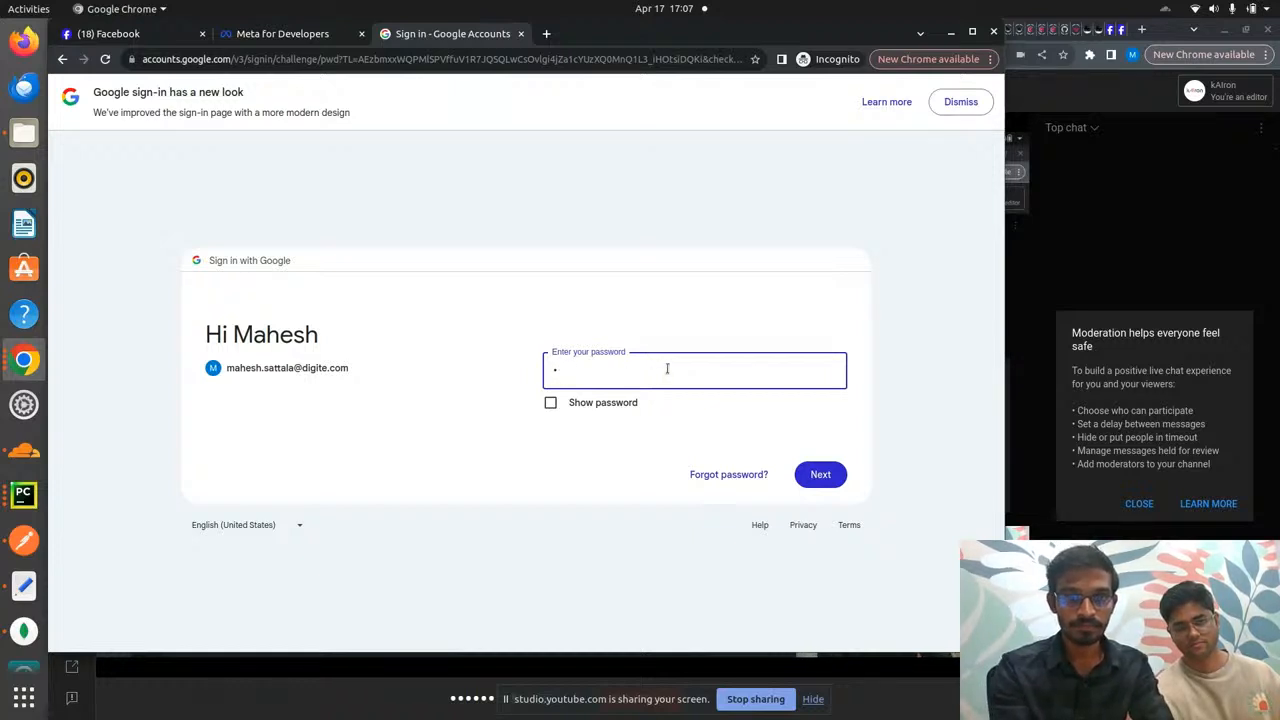
{"action": "type", "text": "******"}
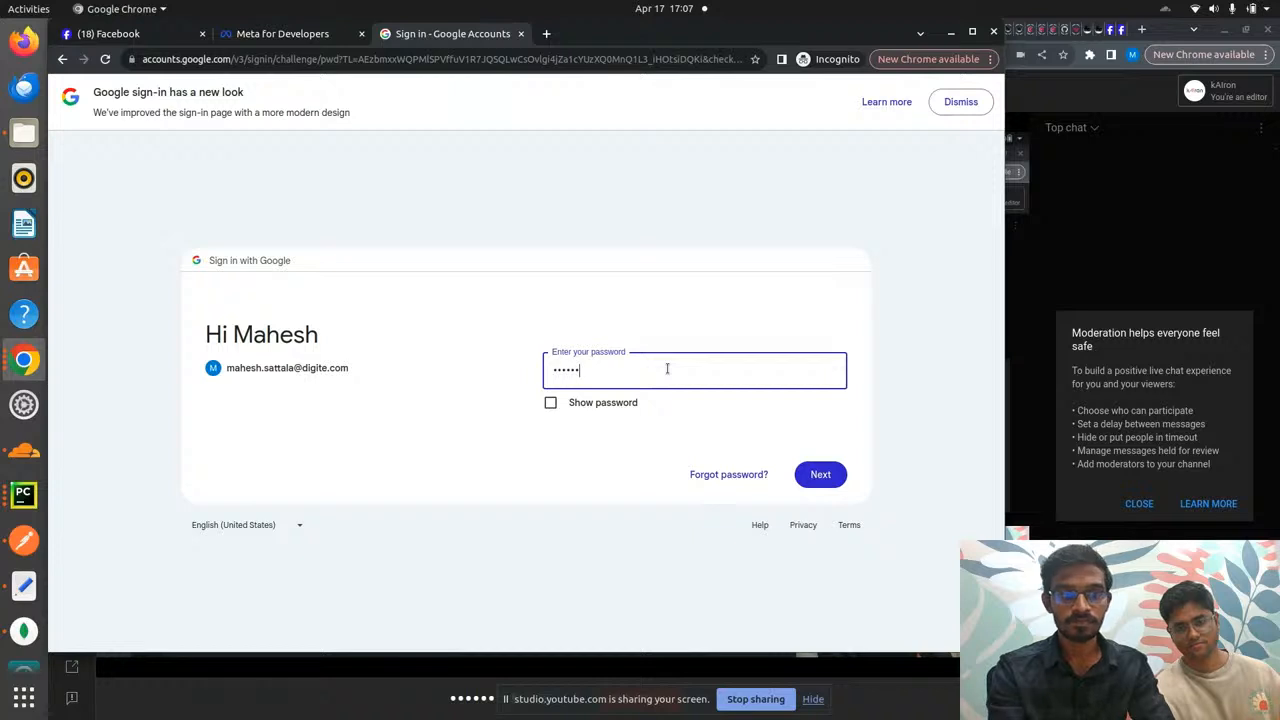
{"action": "type", "text": "*****"}
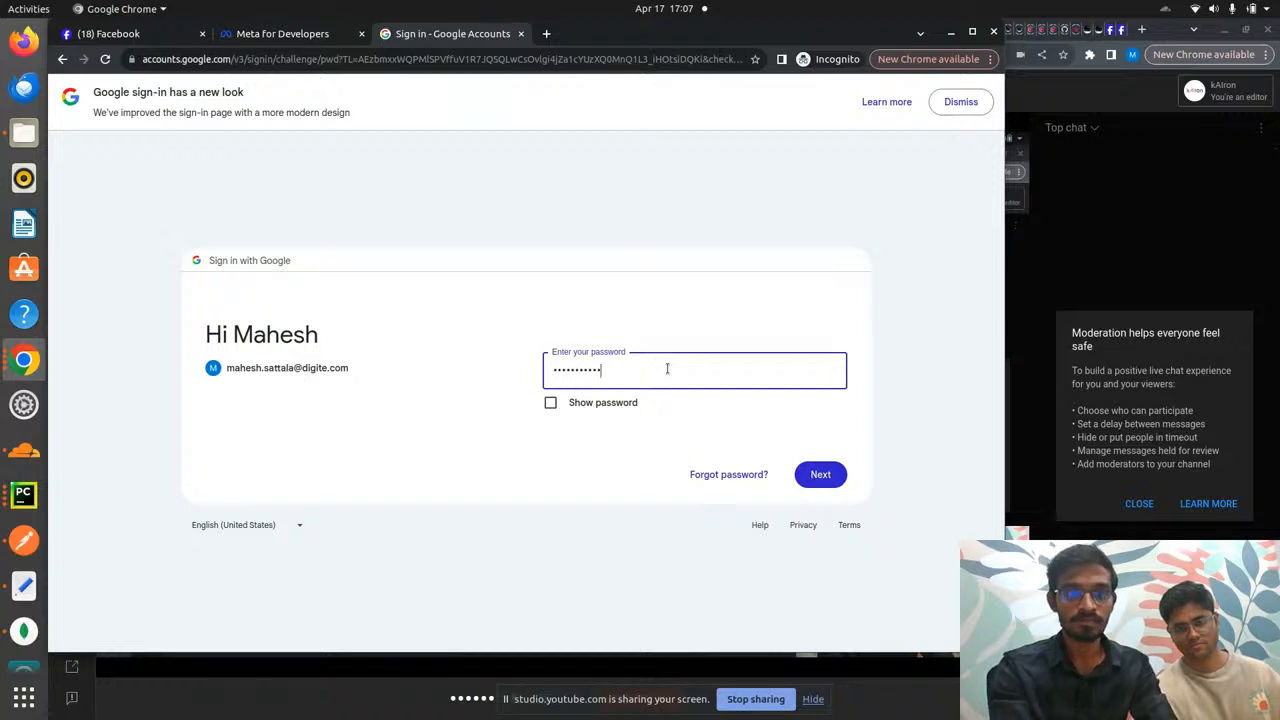
{"action": "key", "text": "Return"}
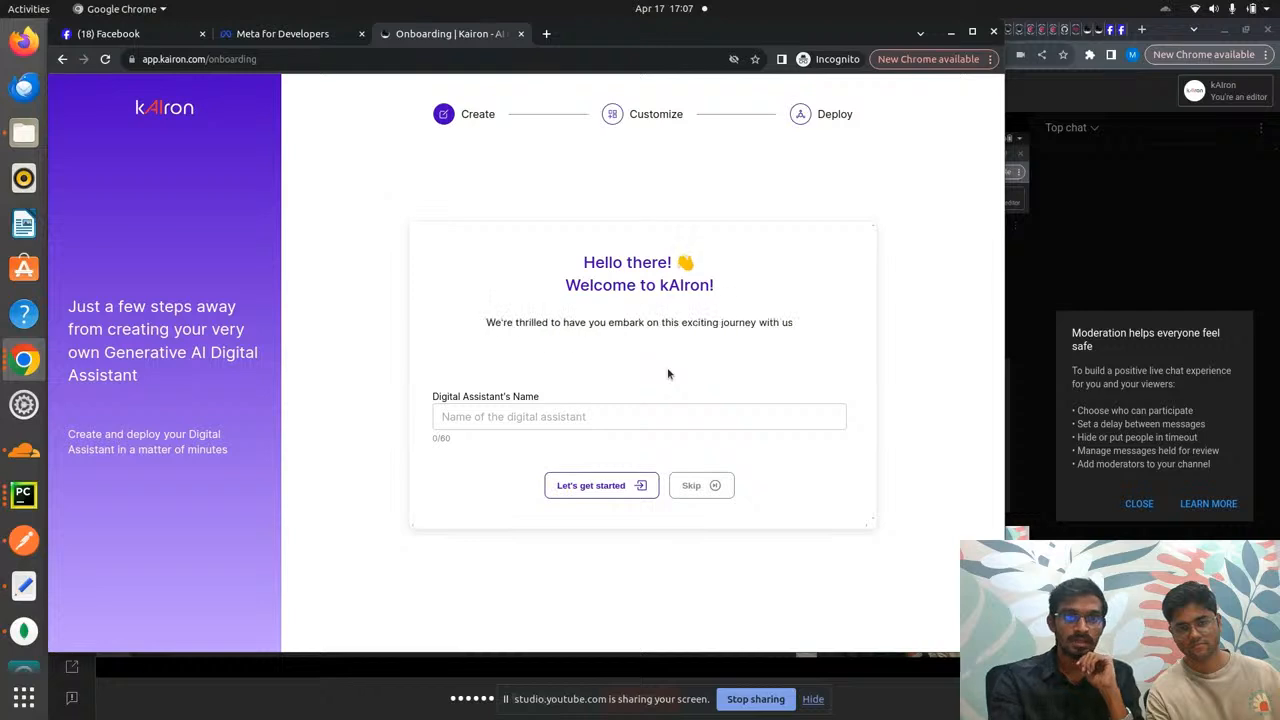
- Name the digital assistant 'Restaurant Bot', fixing the misspelling, and create it
{"action": "left_click", "coordinate": [620, 420]}
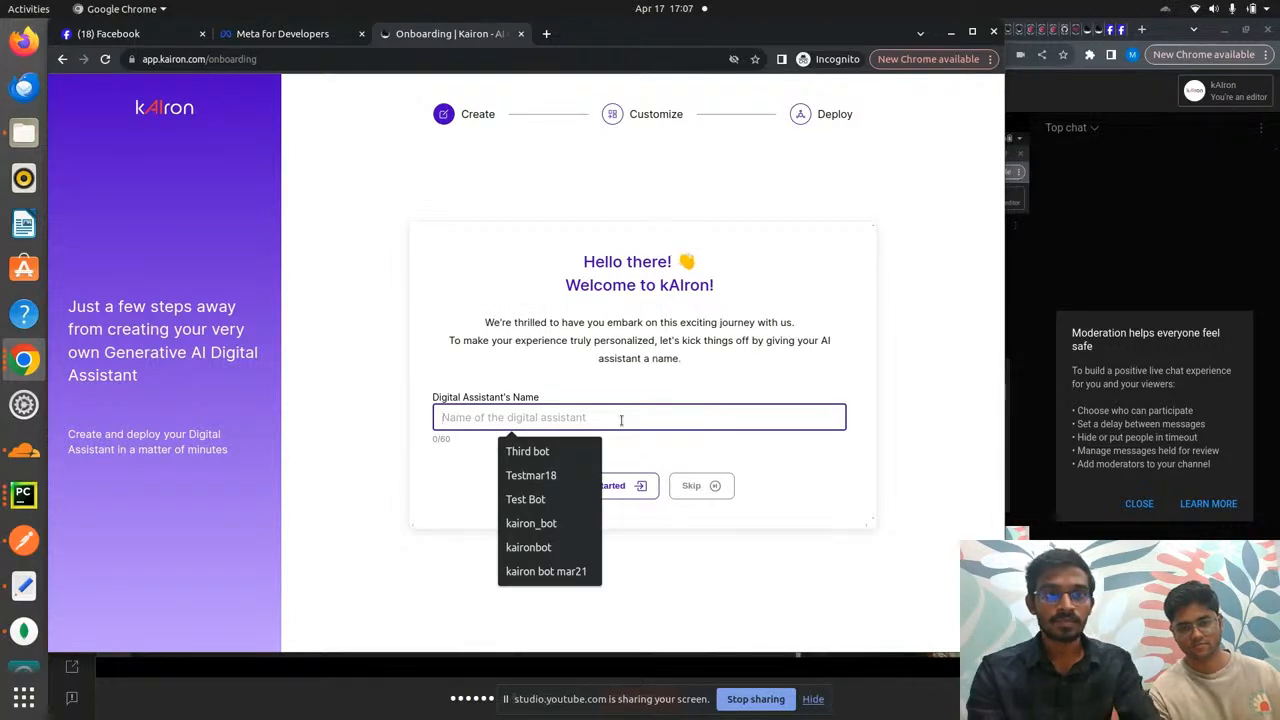
{"action": "type", "text": "R"}
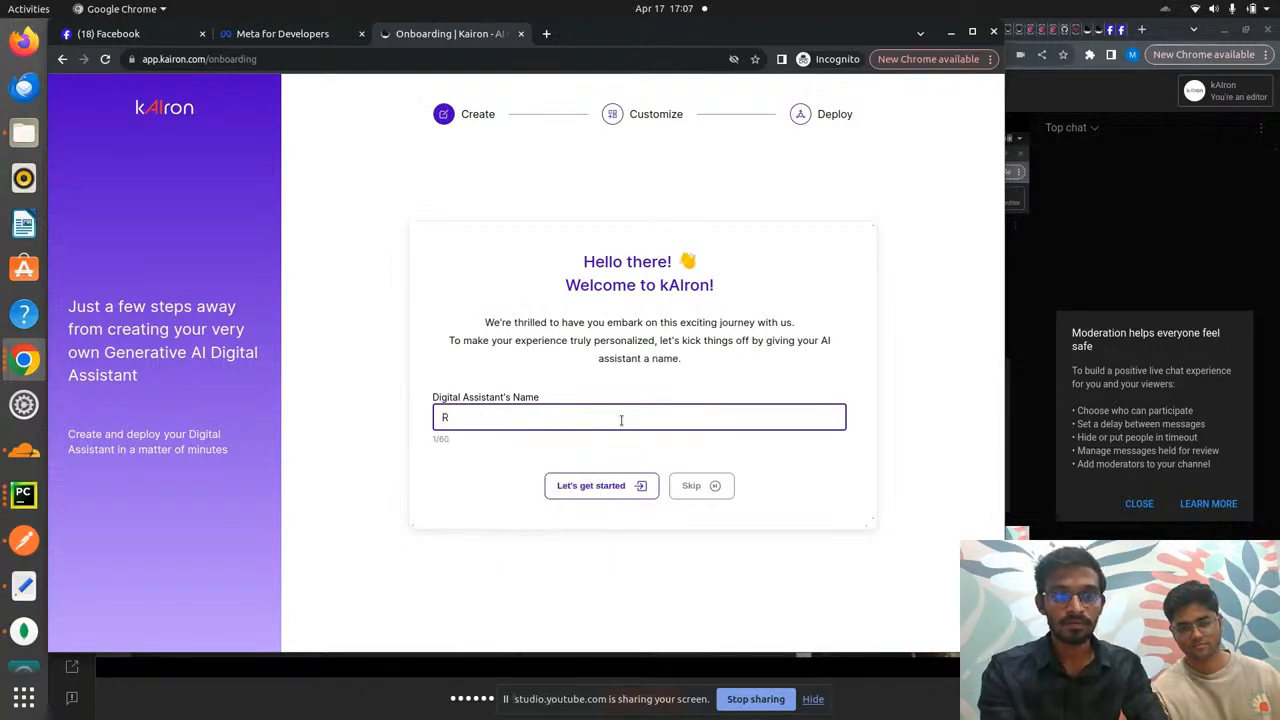
{"action": "type", "text": "esta"}
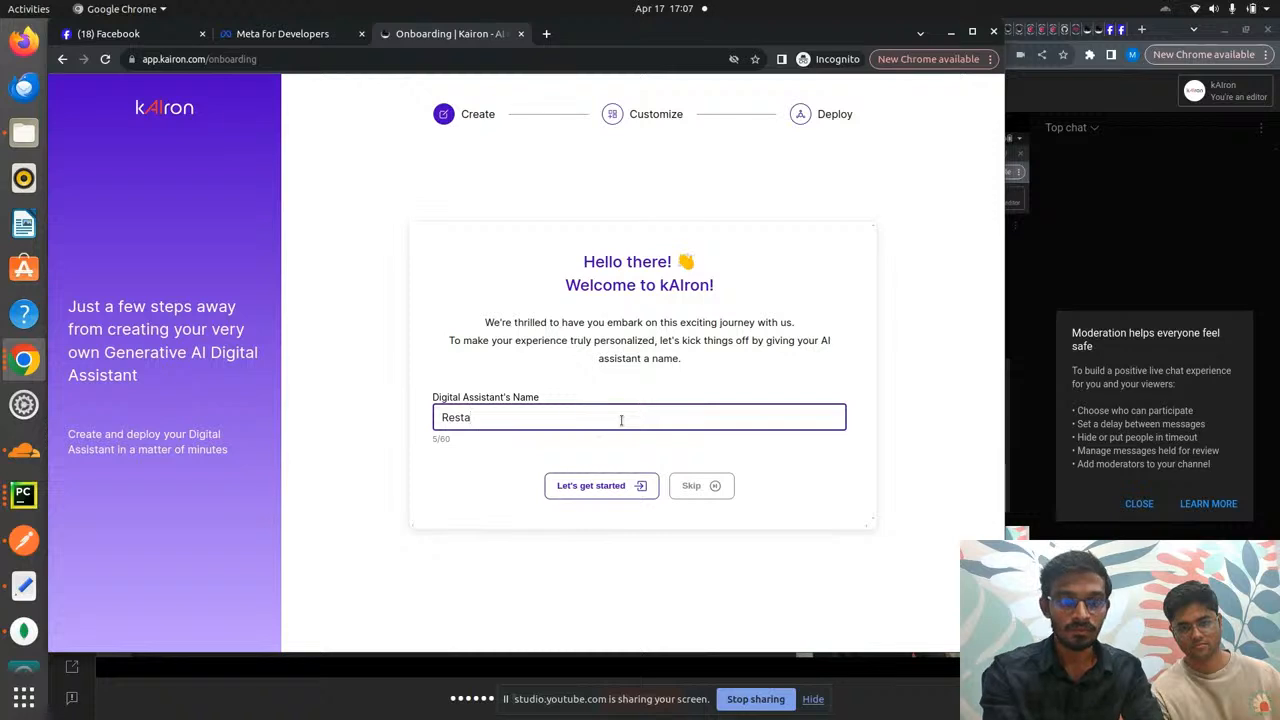
{"action": "type", "text": "ua"}
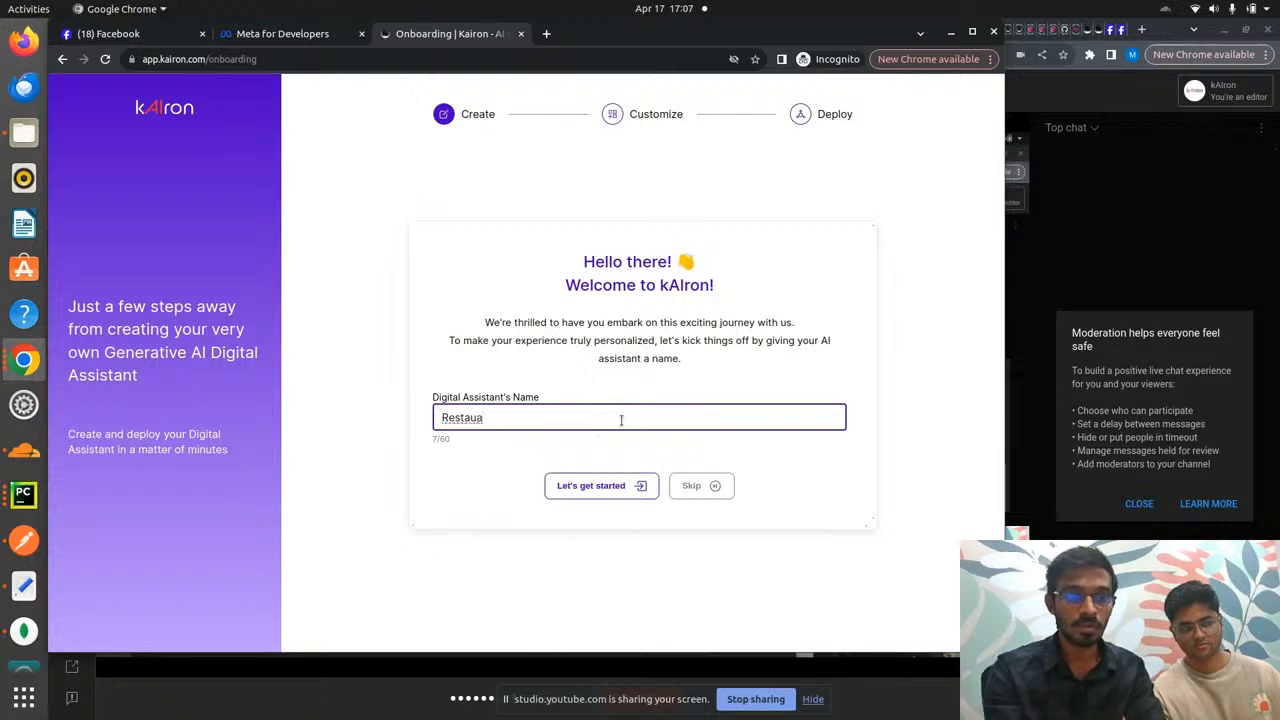
{"action": "type", "text": "rant"}
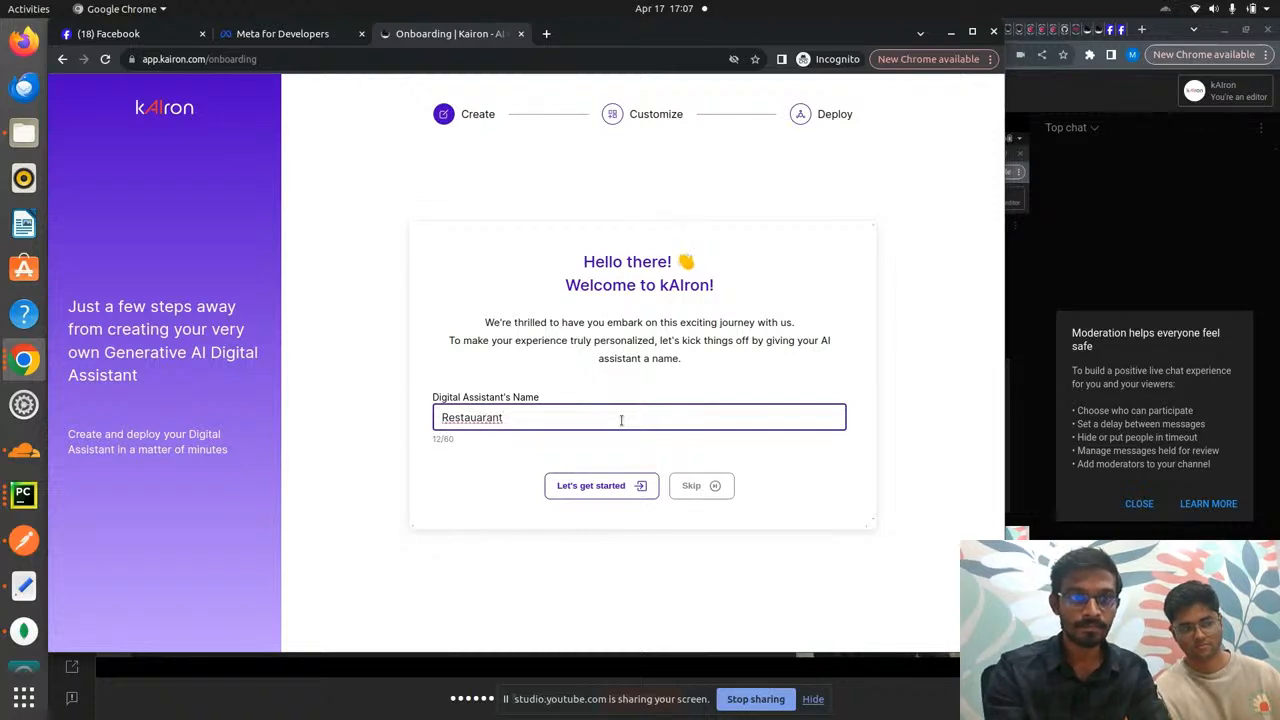
{"action": "key", "text": "Left"}
{"action": "key", "text": "Left"}
{"action": "key", "text": "Left"}
{"action": "key", "text": "Left"}
{"action": "key", "text": "Left"}
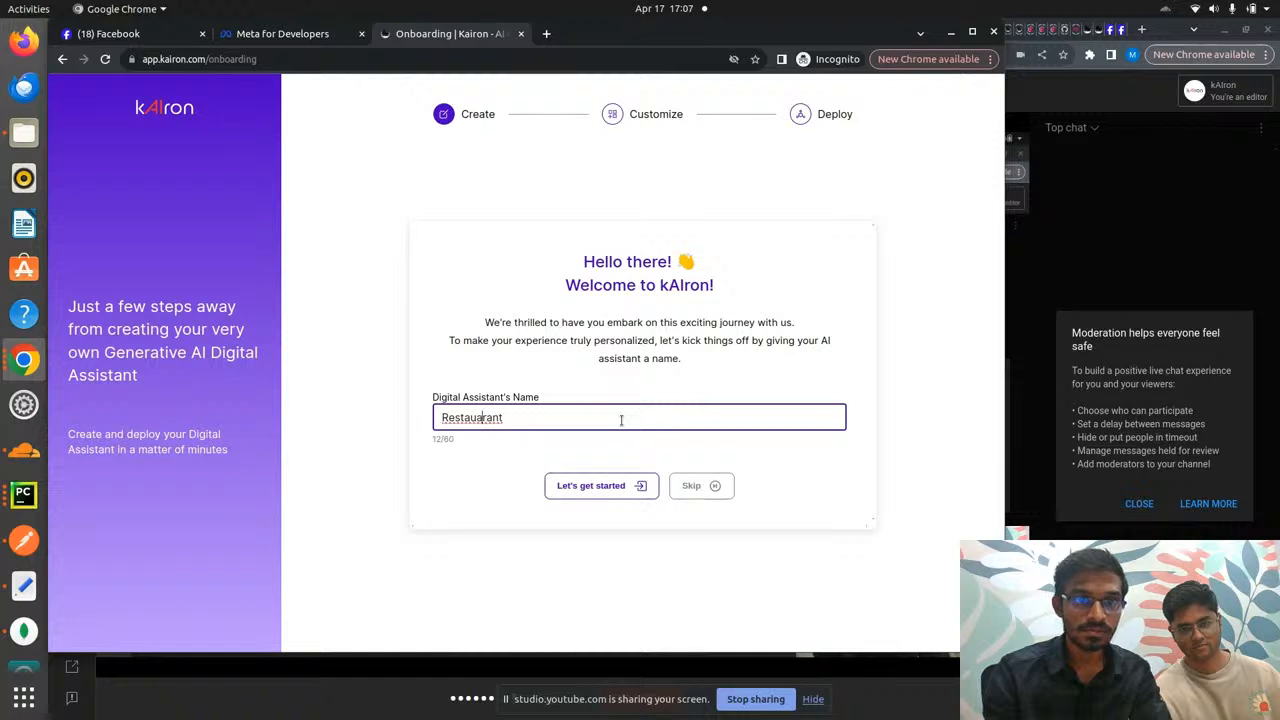
{"action": "key", "text": "BackSpace"}
{"action": "key", "text": "End"}
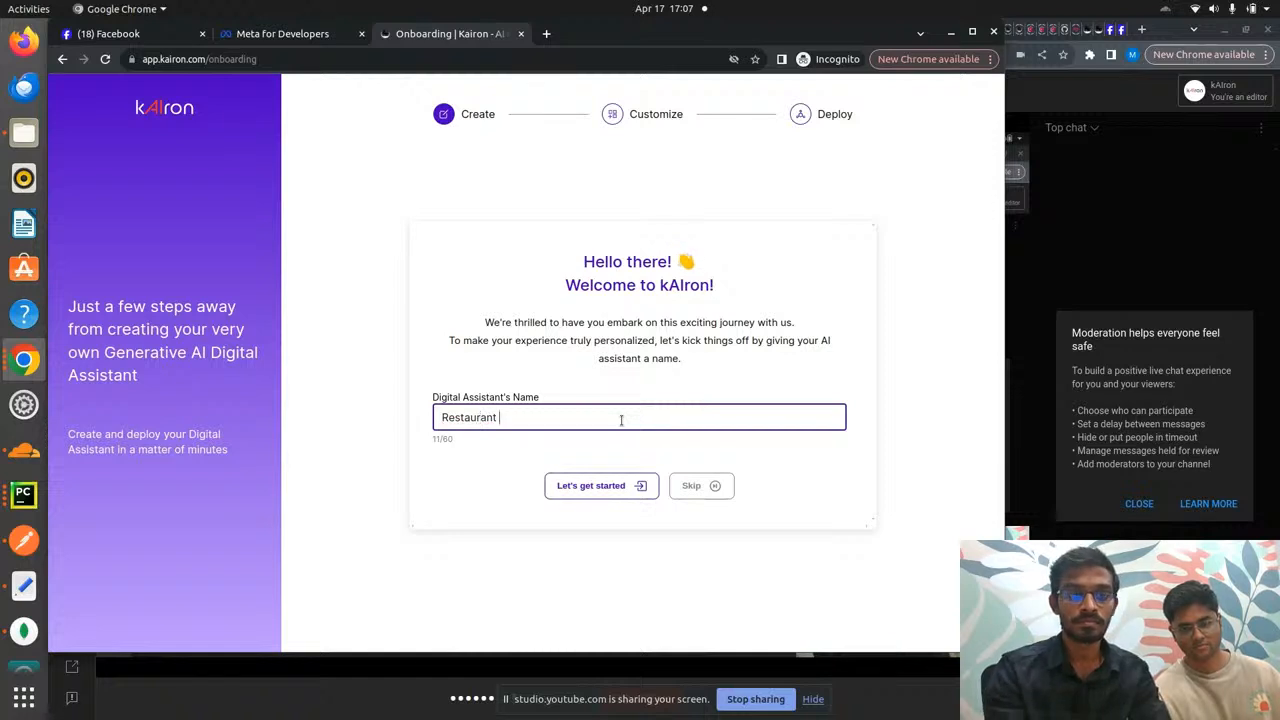
{"action": "type", "text": "Bot"}
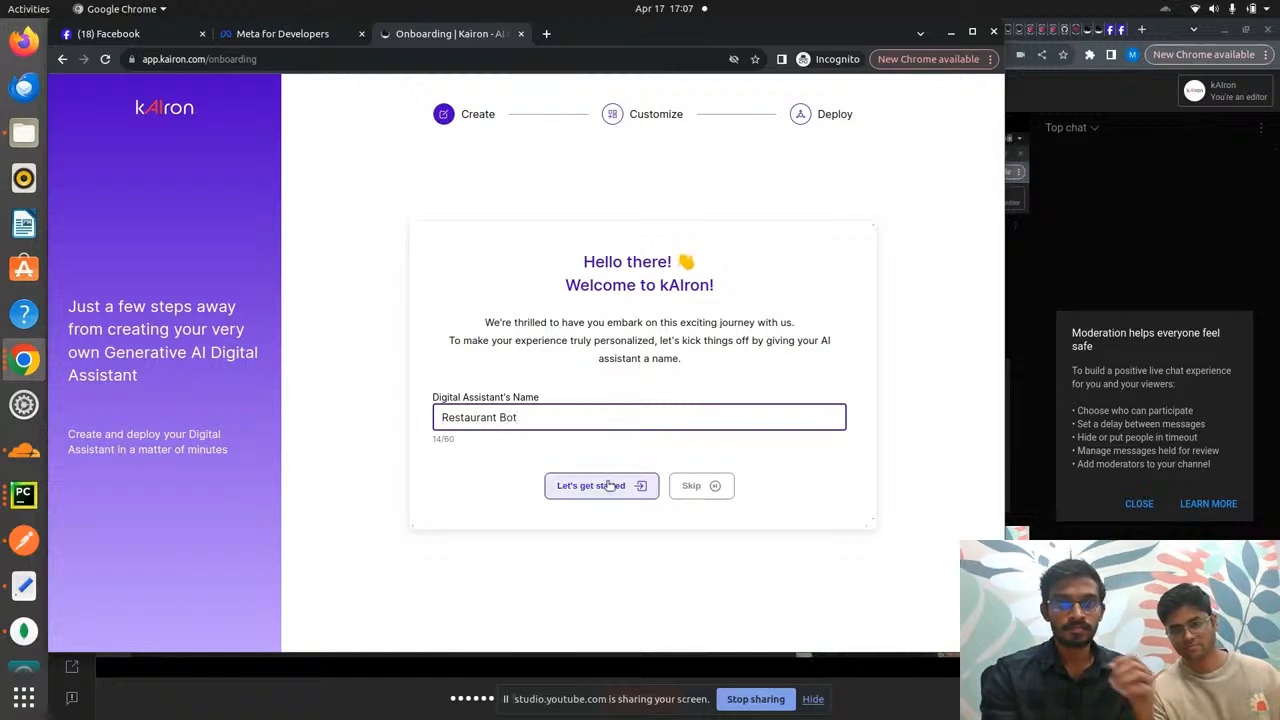
{"action": "left_click", "coordinate": [610, 485]}
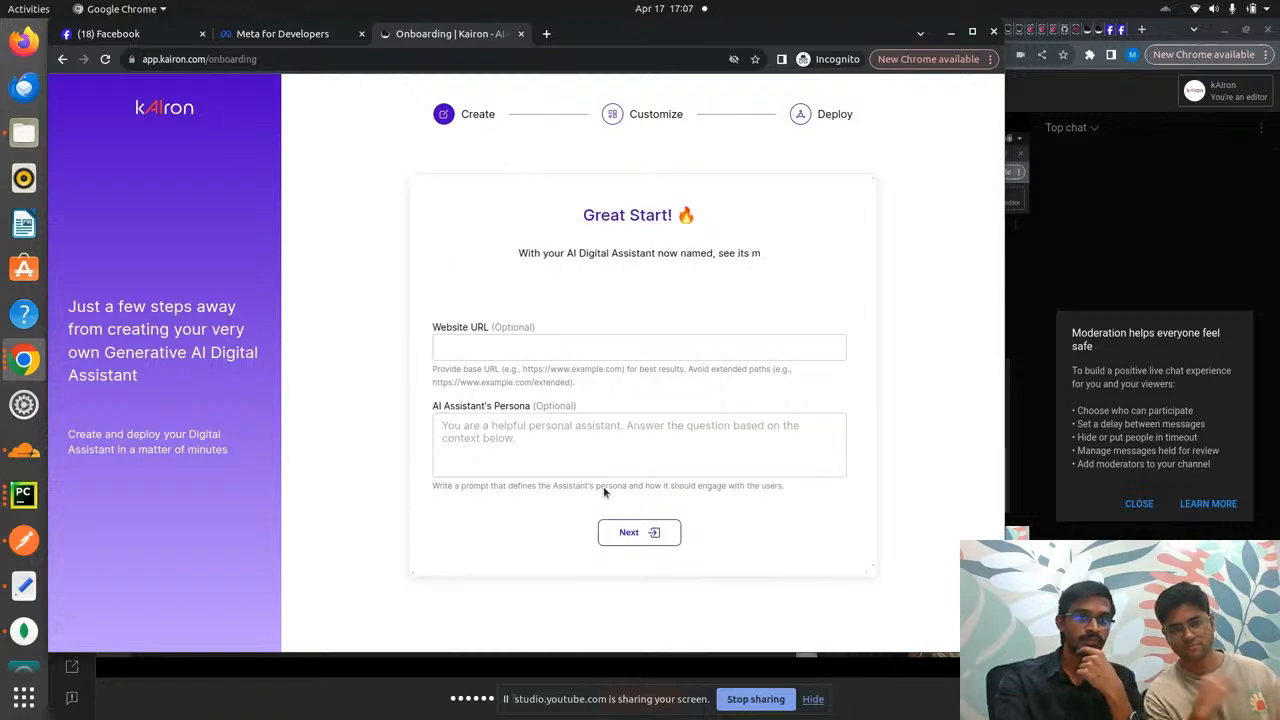
{"action": "left_click", "coordinate": [562, 348]}
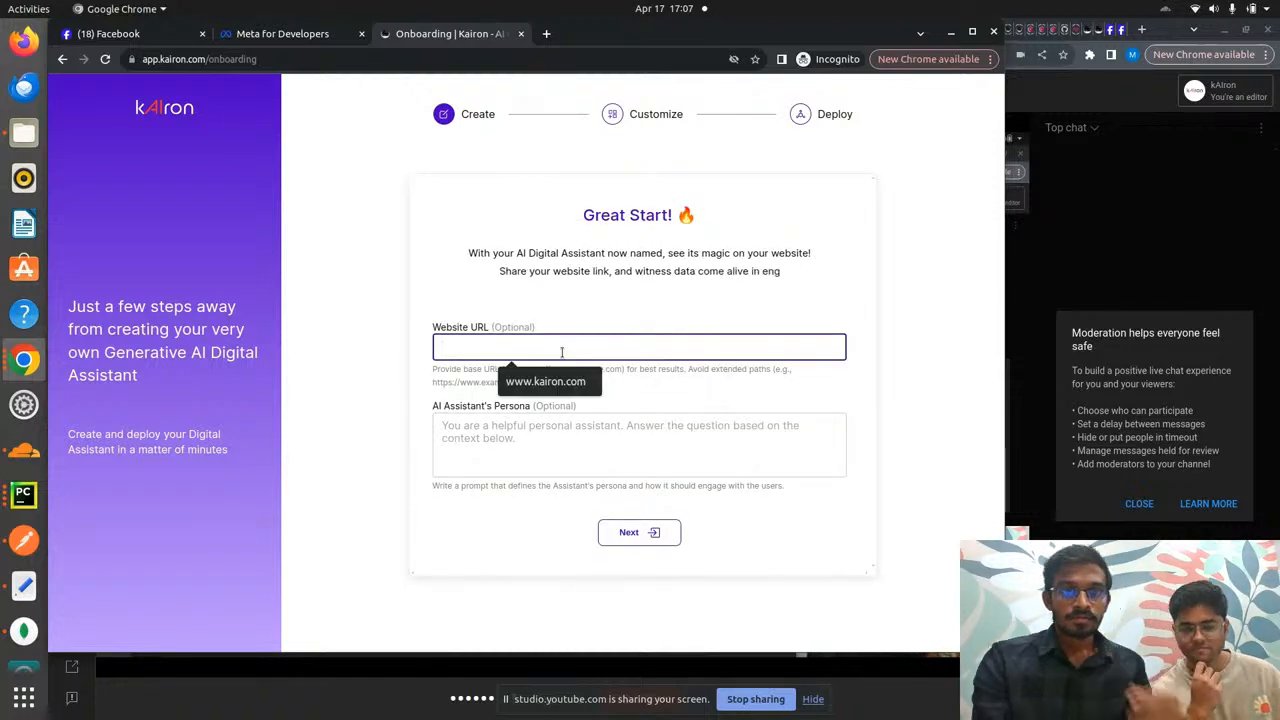
{"action": "left_click", "coordinate": [589, 380]}
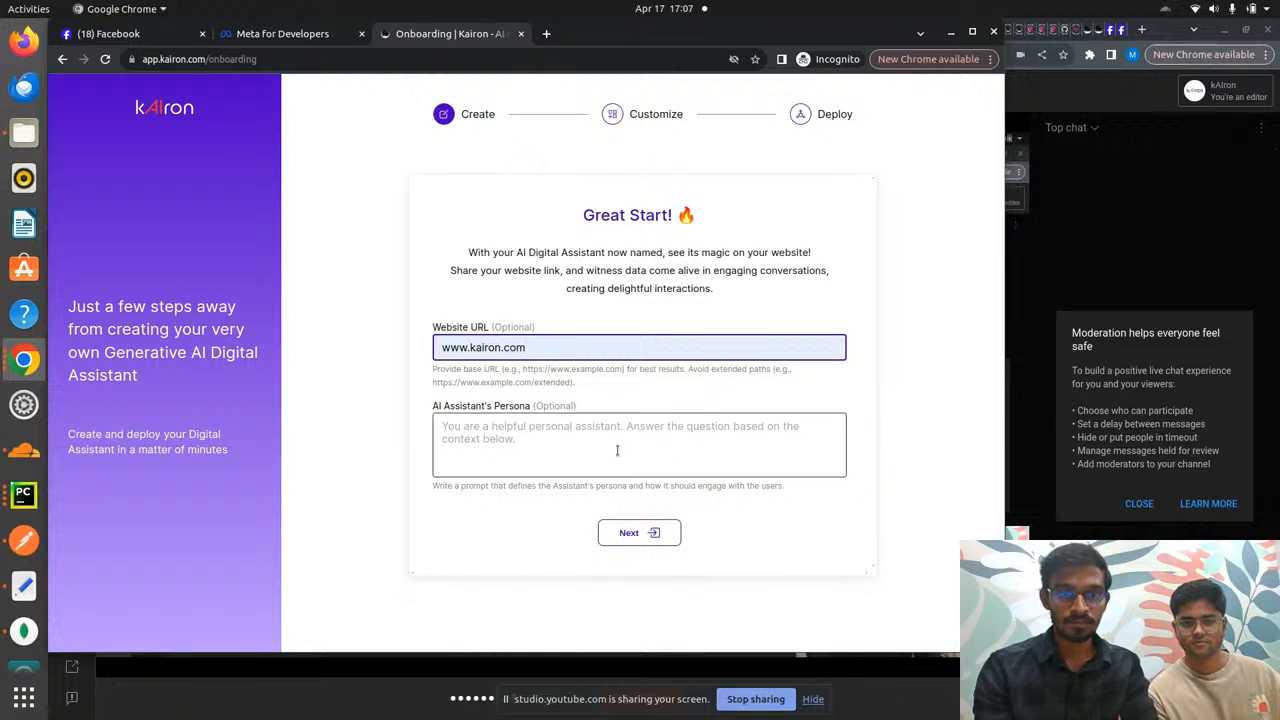
{"action": "left_click", "coordinate": [631, 531]}
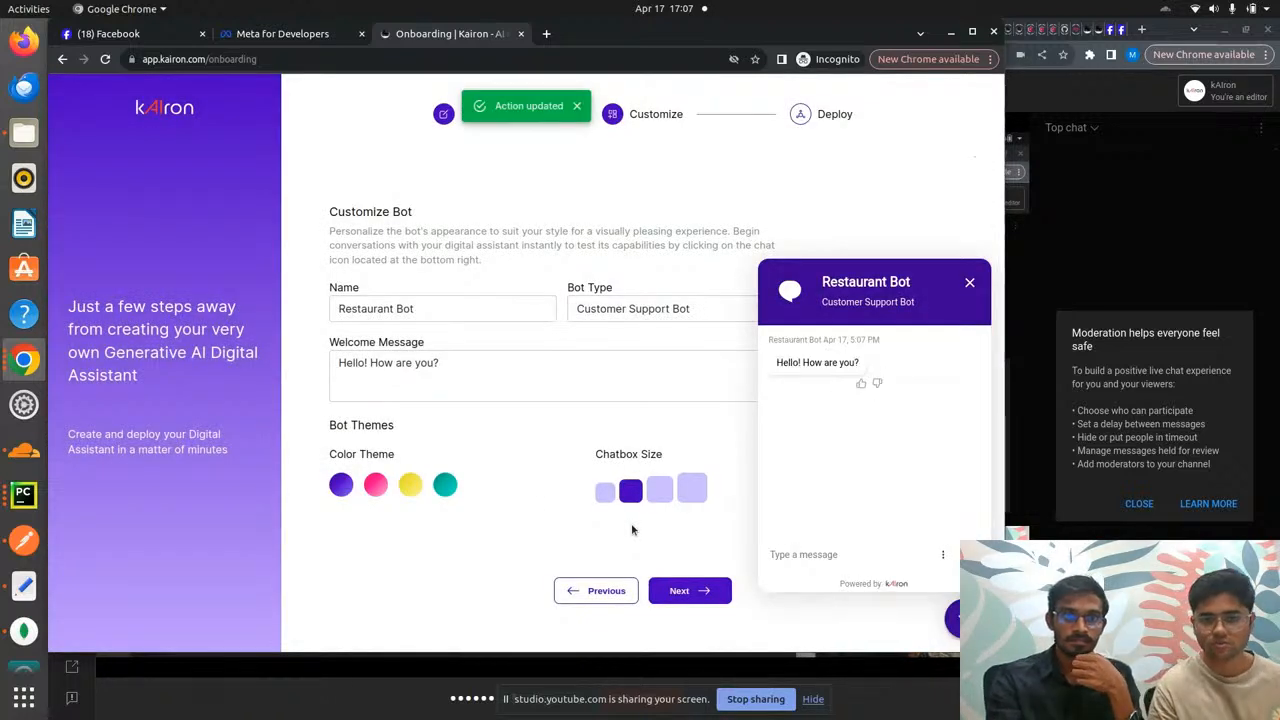
- Customize the bot with the teal colour theme and the second chat window size
{"action": "left_click", "coordinate": [446, 486]}
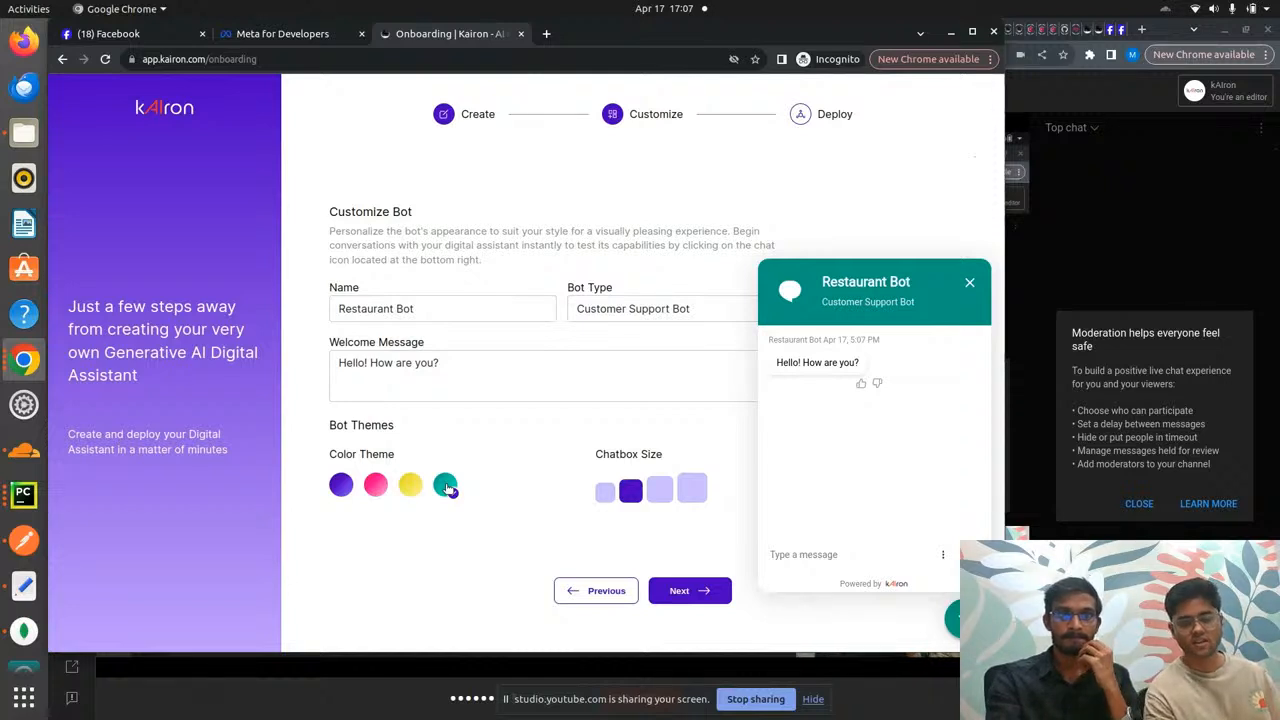
{"action": "left_click", "coordinate": [411, 487]}
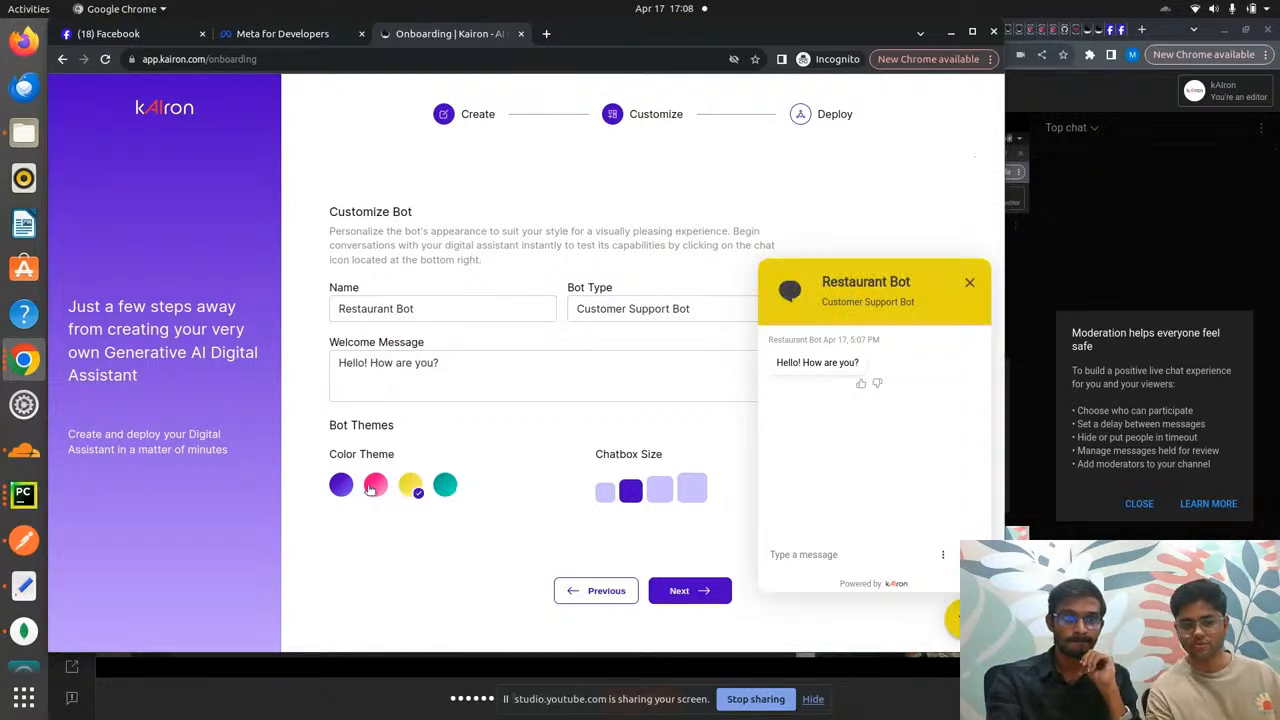
{"action": "left_click", "coordinate": [373, 486]}
{"action": "left_click", "coordinate": [341, 486]}
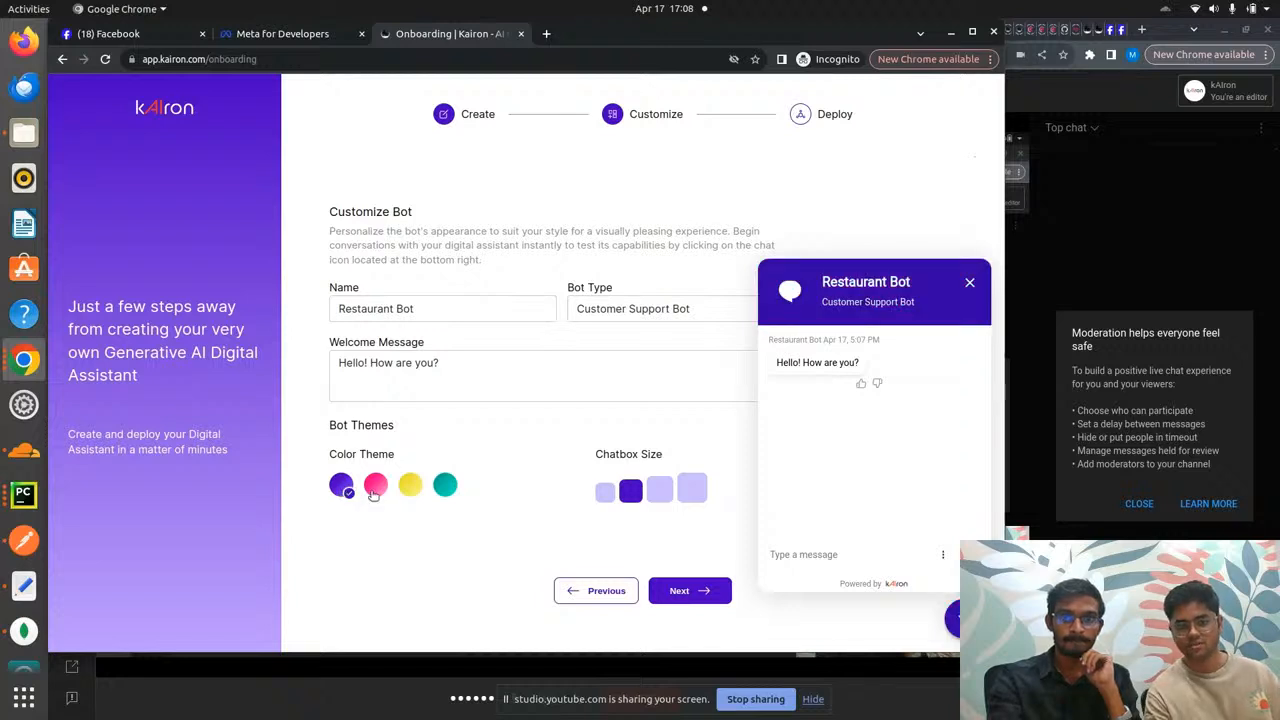
{"action": "left_click", "coordinate": [658, 491]}
{"action": "left_click", "coordinate": [694, 494]}
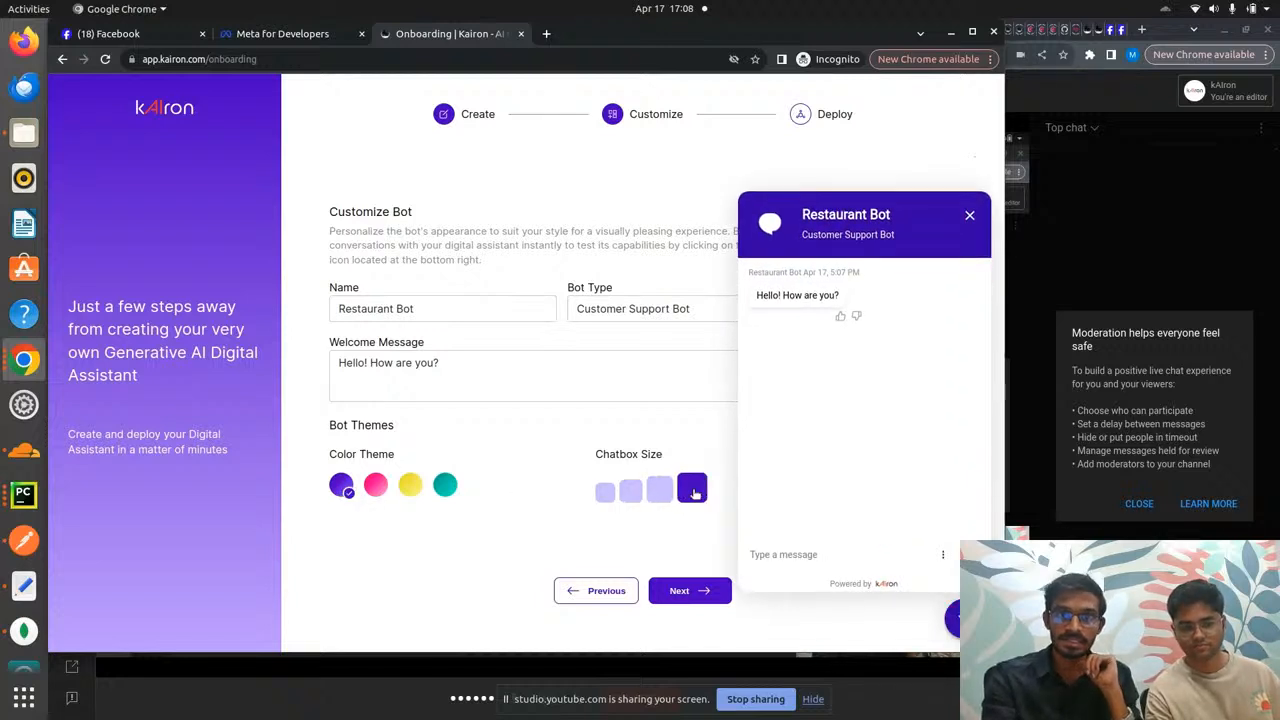
{"action": "left_click", "coordinate": [658, 491]}
{"action": "left_click", "coordinate": [606, 492]}
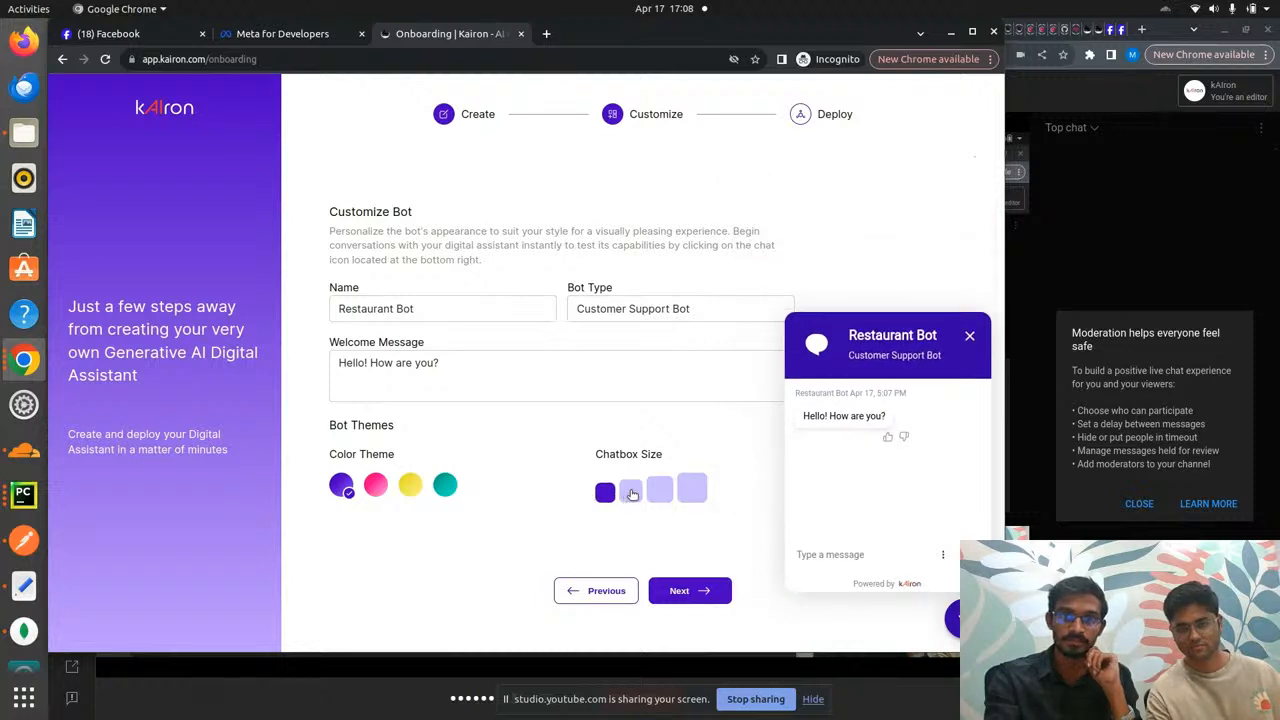
{"action": "left_click", "coordinate": [632, 494]}
{"action": "left_click", "coordinate": [447, 486]}
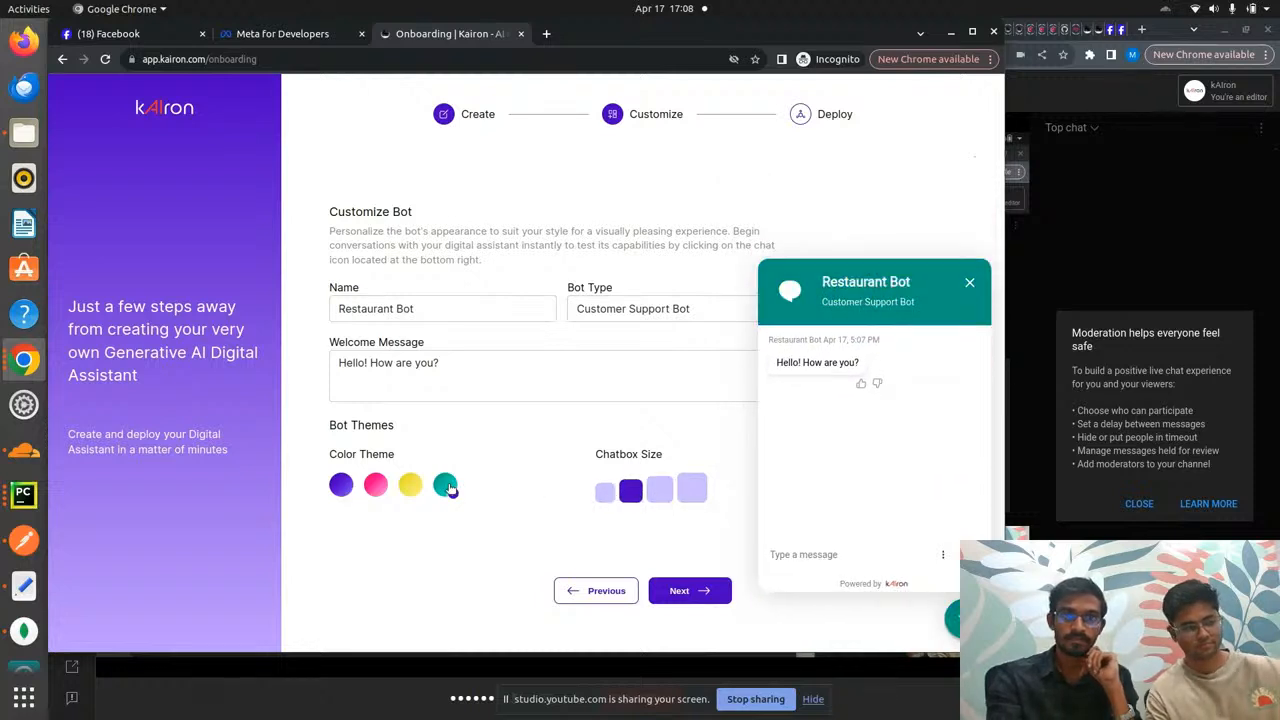
- Finish onboarding into the bot's workspace, then return to the chatbot list
{"action": "left_click", "coordinate": [698, 591]}
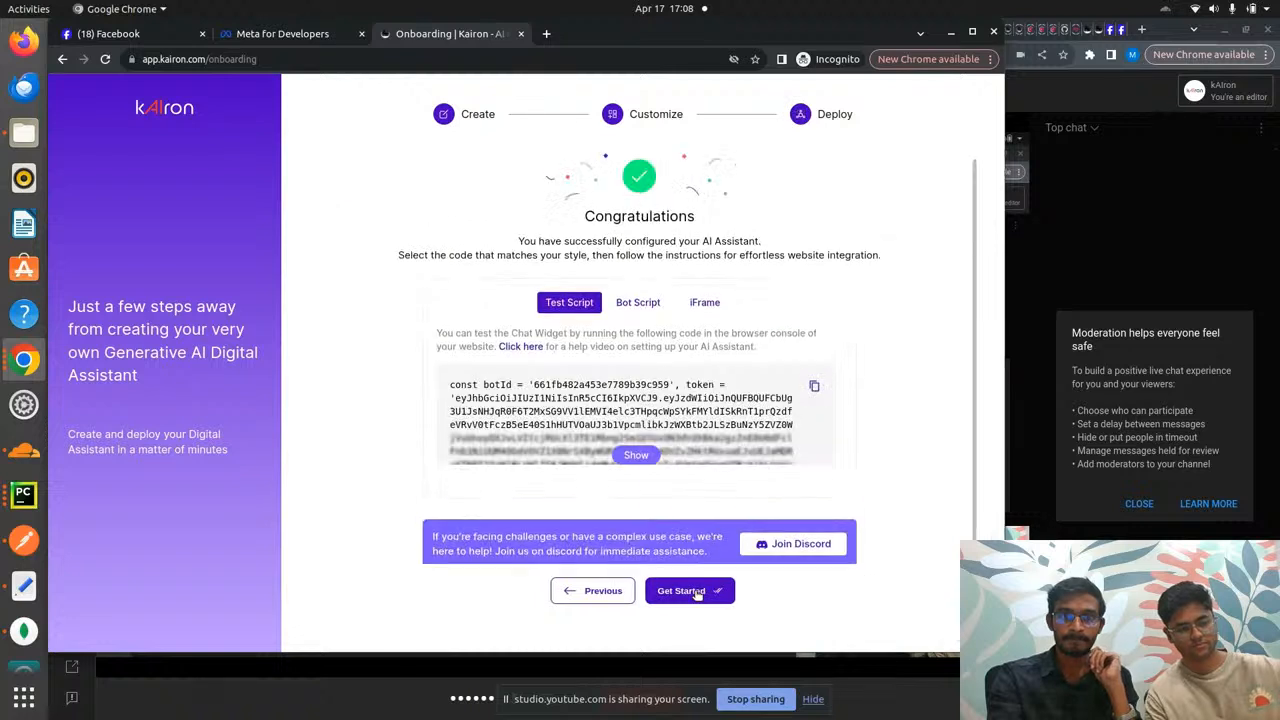
{"action": "left_click", "coordinate": [698, 591]}
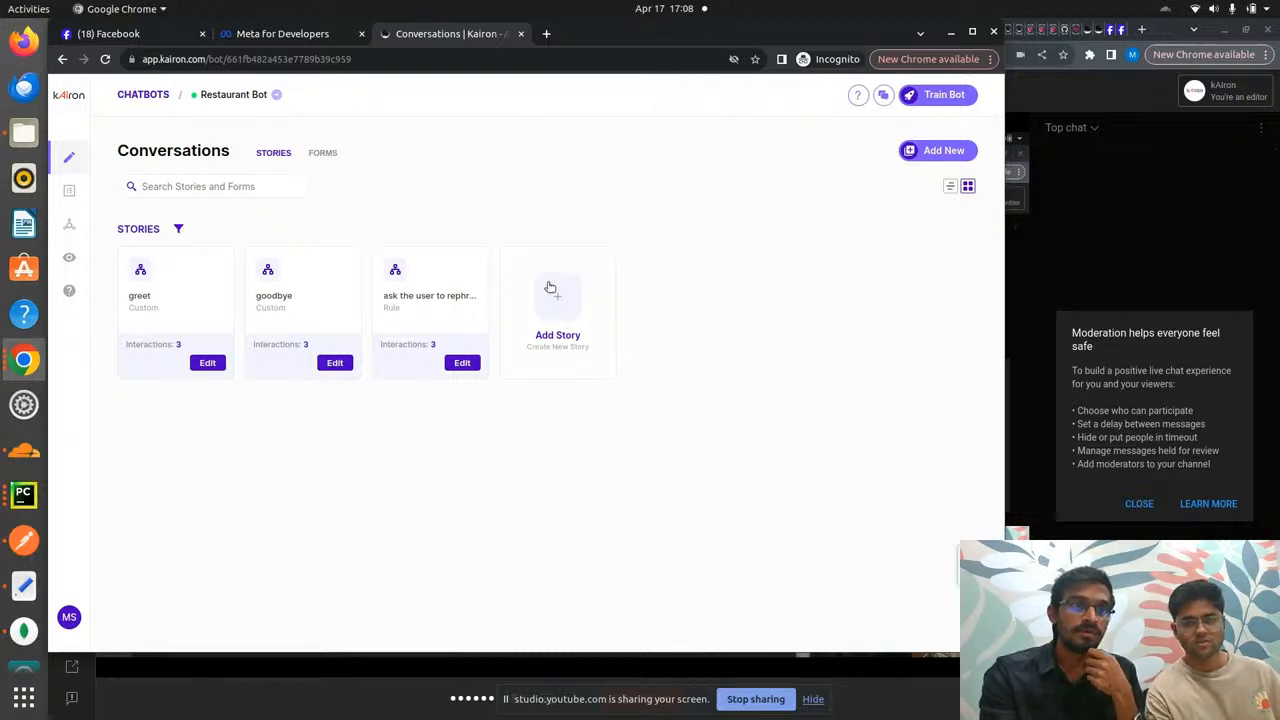
{"action": "left_click", "coordinate": [148, 96]}
- Search the chatbots for Test Restaurant Bot and open its food options story for editing
{"action": "left_click", "coordinate": [345, 199]}
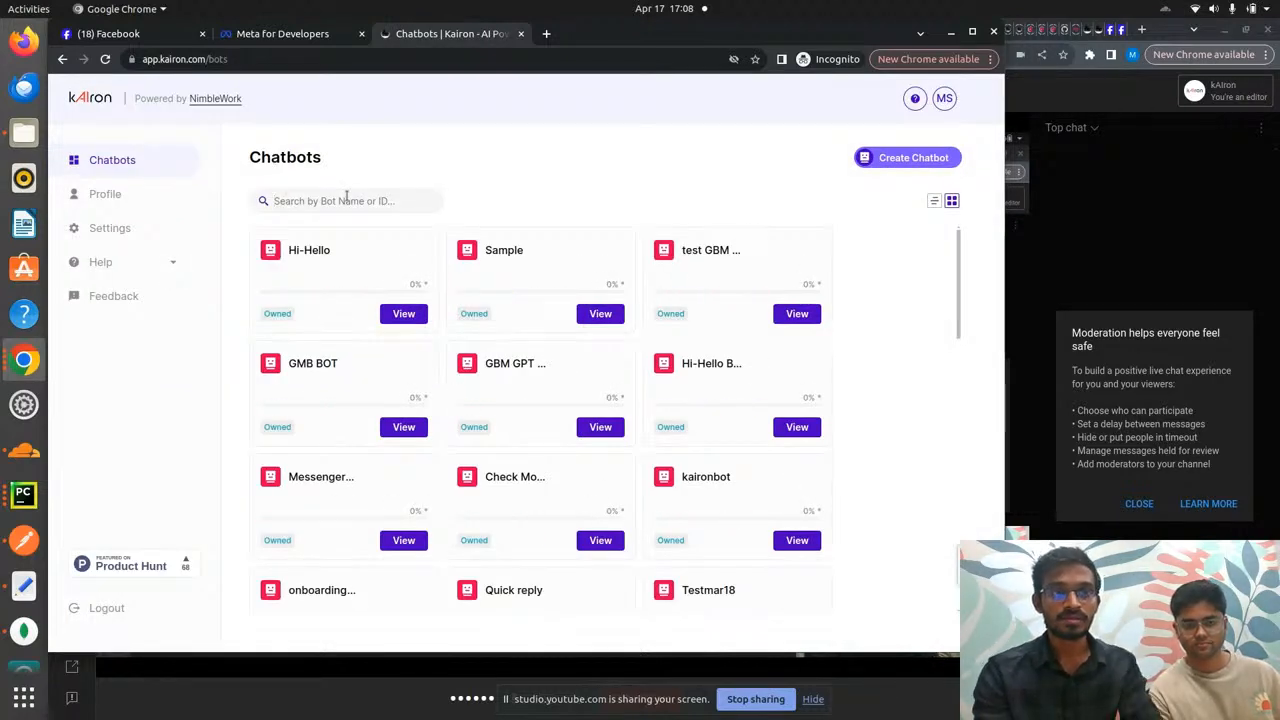
{"action": "type", "text": "Tr"}
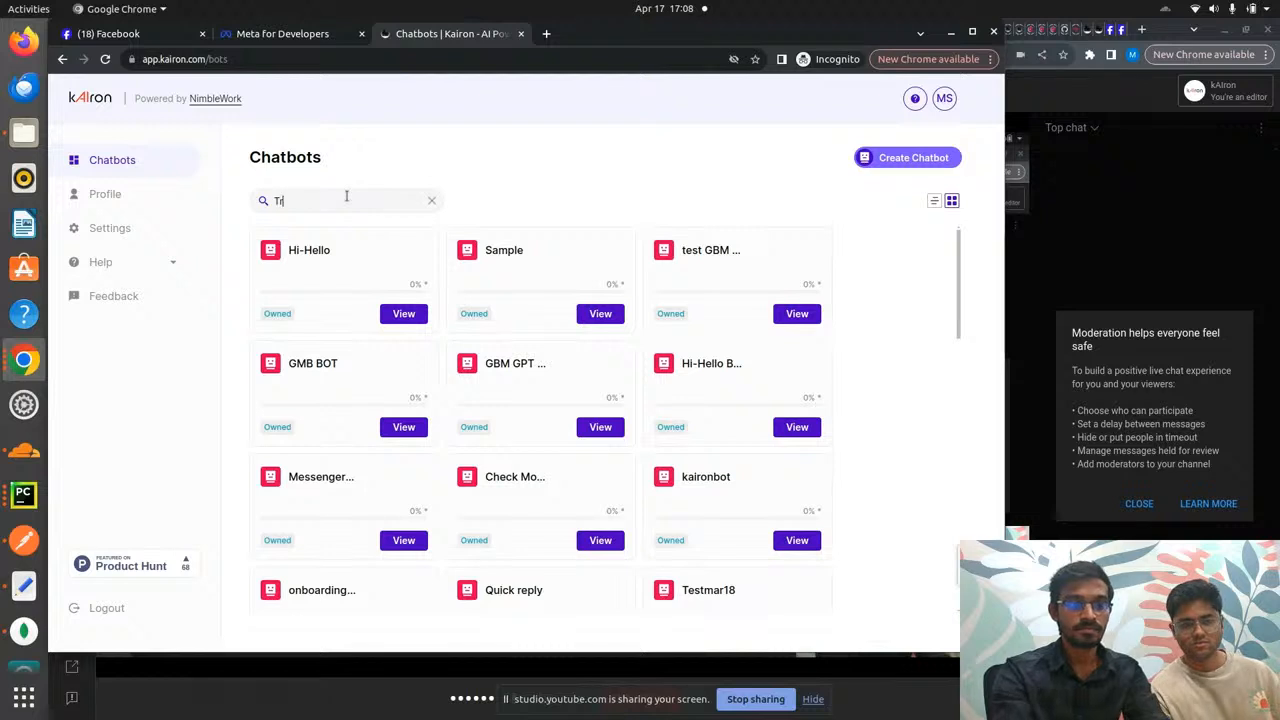
{"action": "type", "text": "st"}
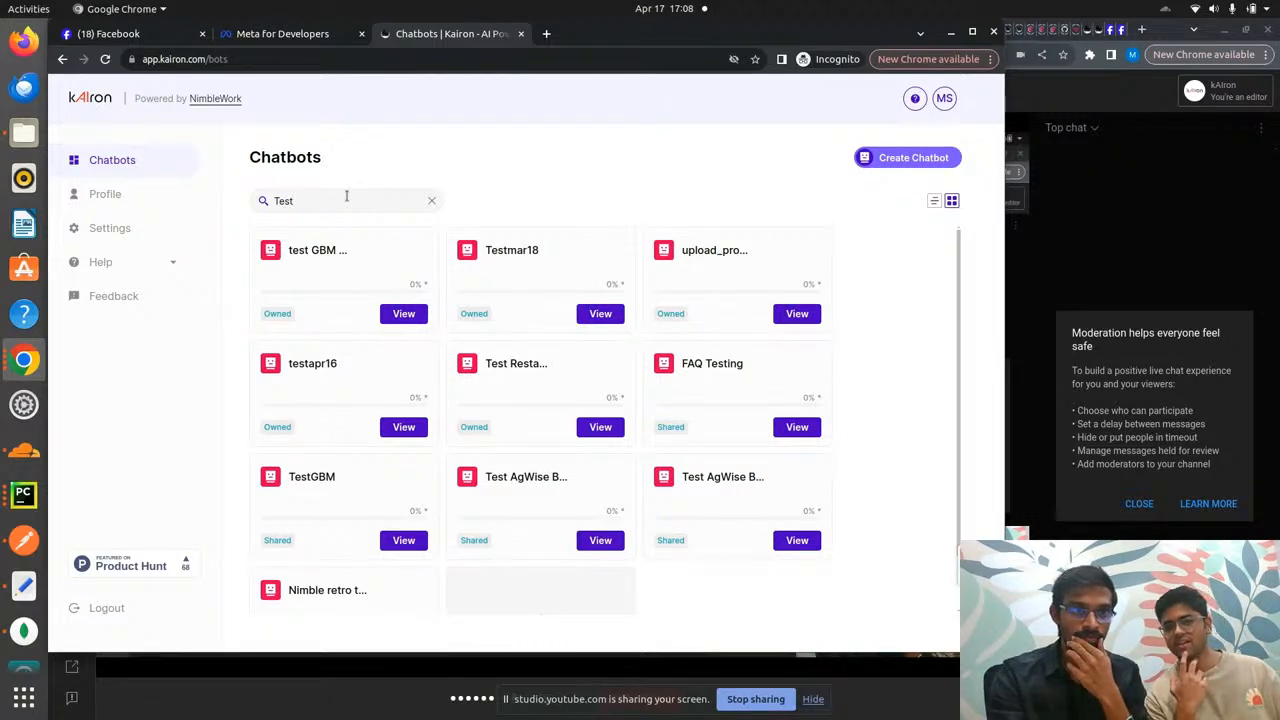
{"action": "left_click", "coordinate": [601, 428]}
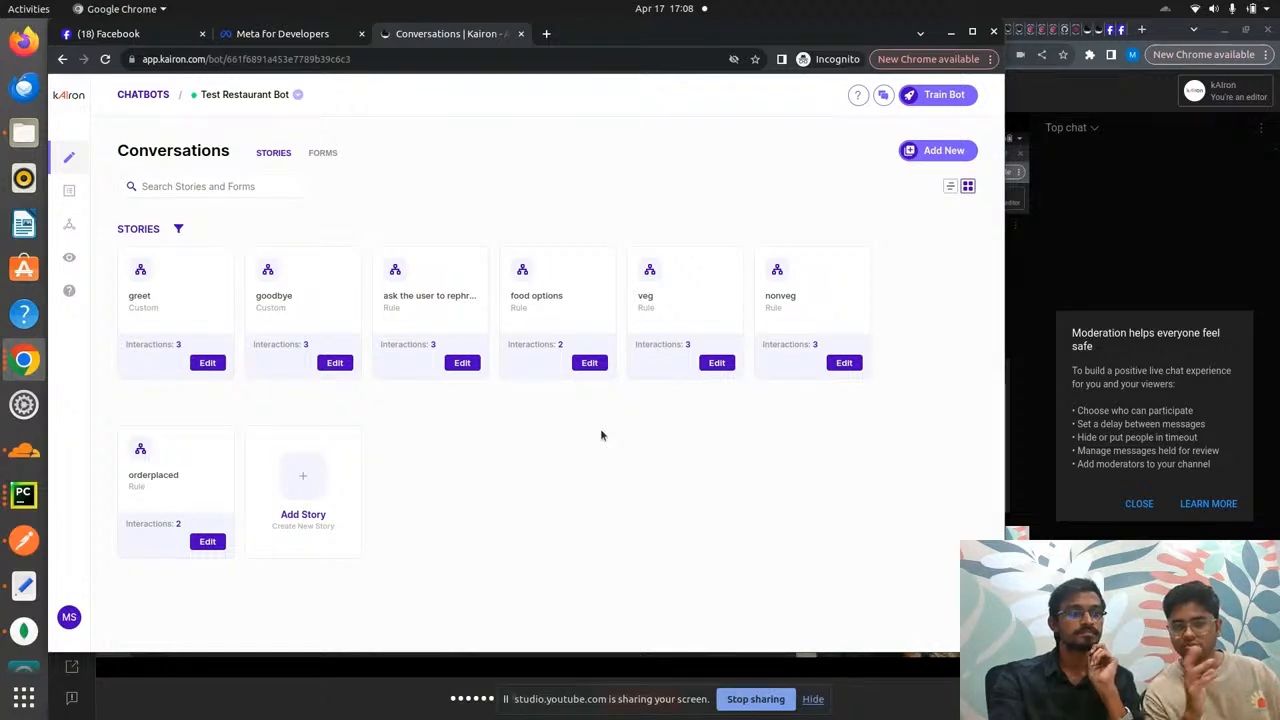
{"action": "left_click", "coordinate": [589, 363]}
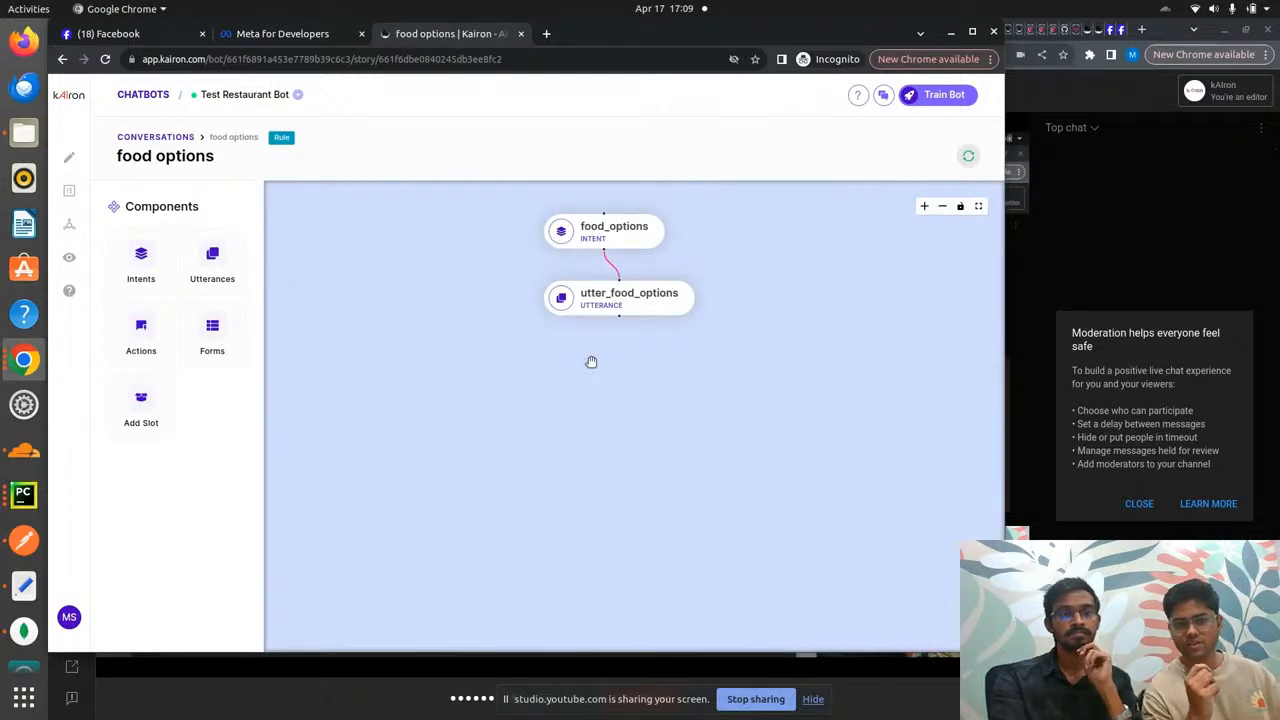
{"action": "left_click", "coordinate": [596, 238]}
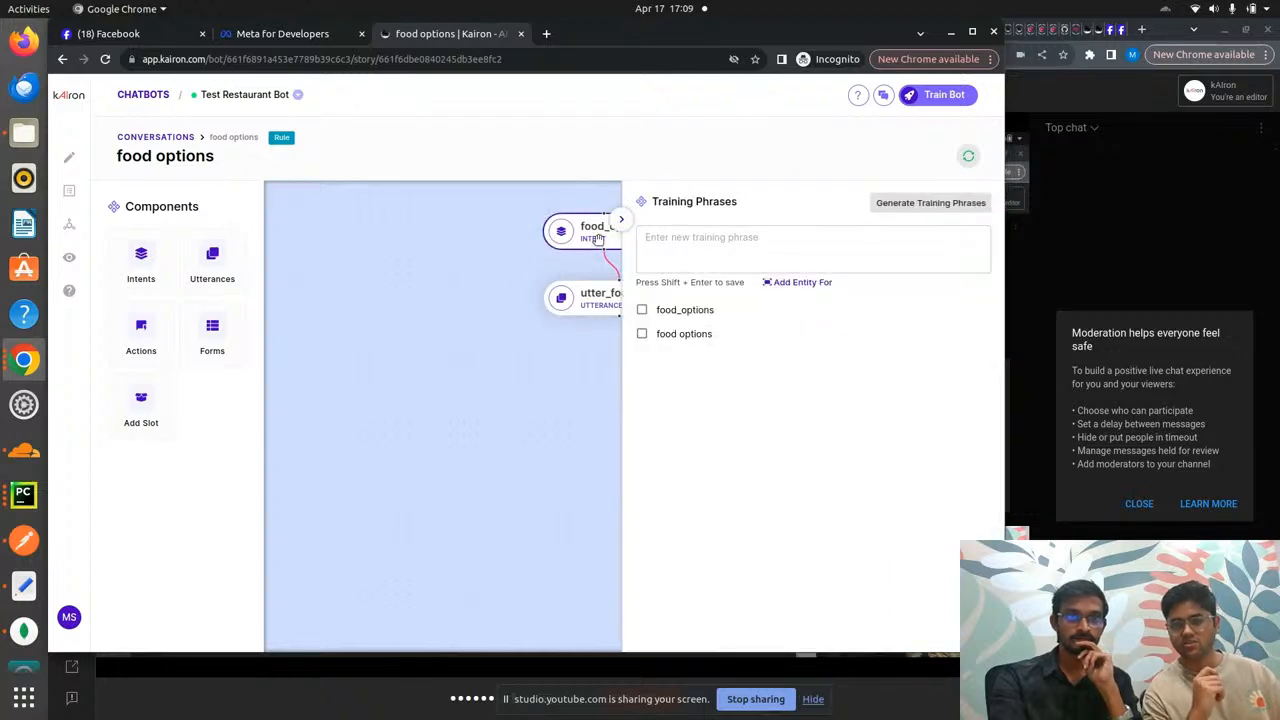
{"action": "left_click", "coordinate": [595, 303]}
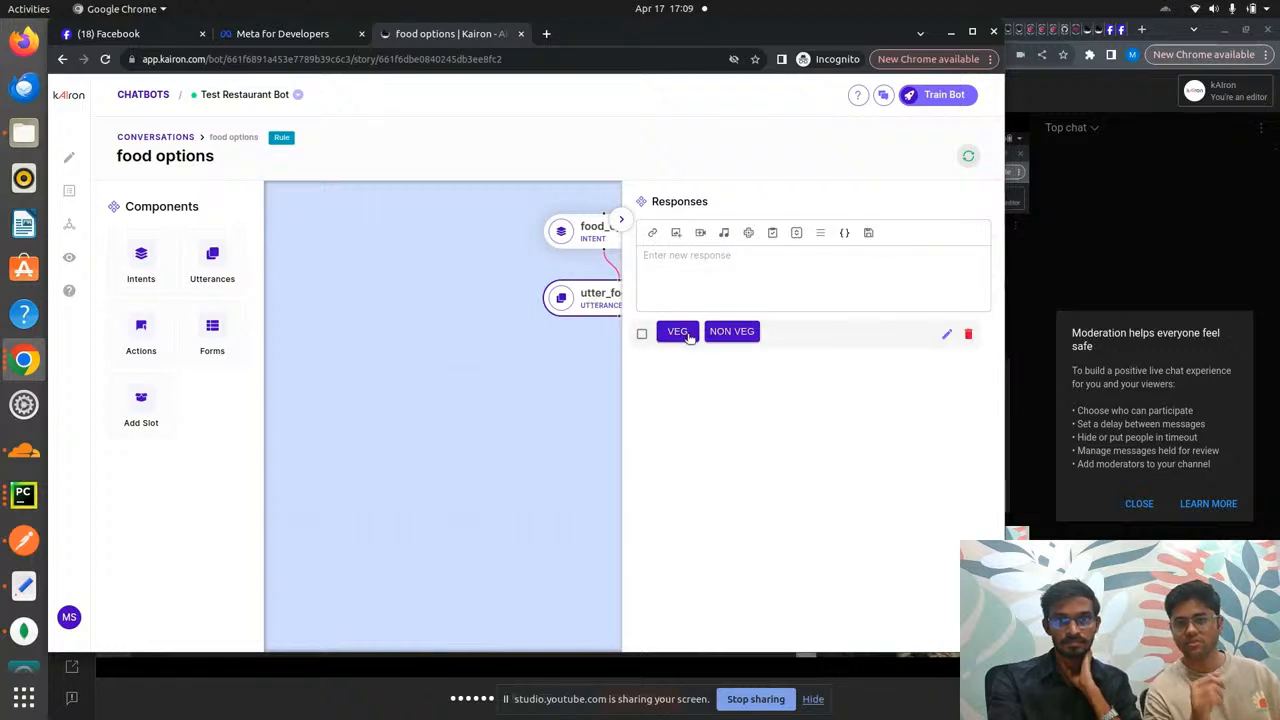
{"action": "mouse_move", "coordinate": [928, 345]}
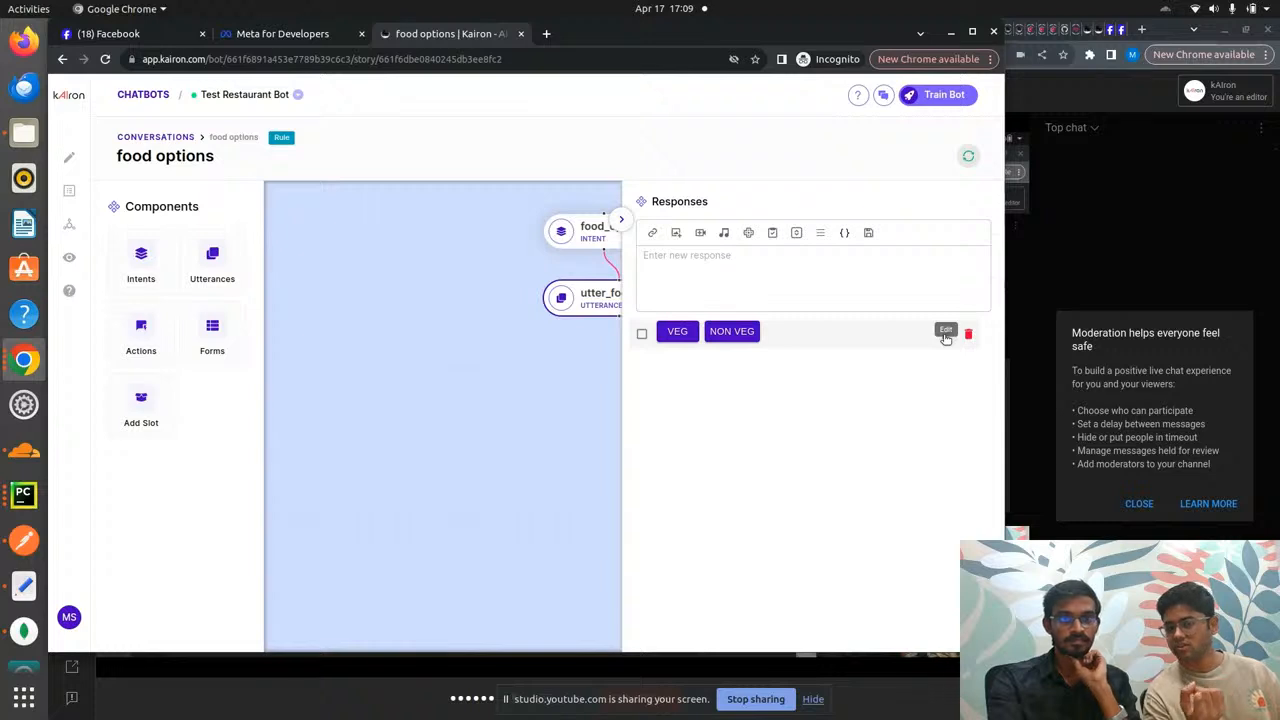
{"action": "left_click", "coordinate": [945, 336]}
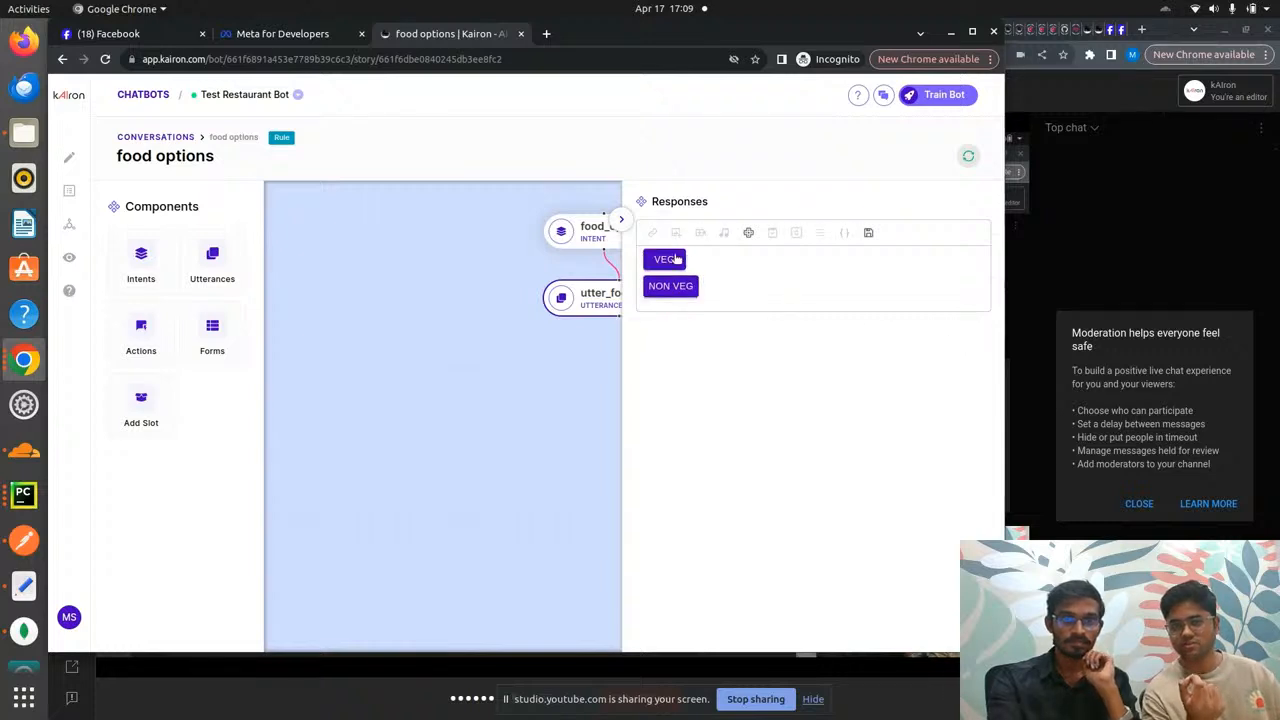
{"action": "left_click", "coordinate": [586, 242]}
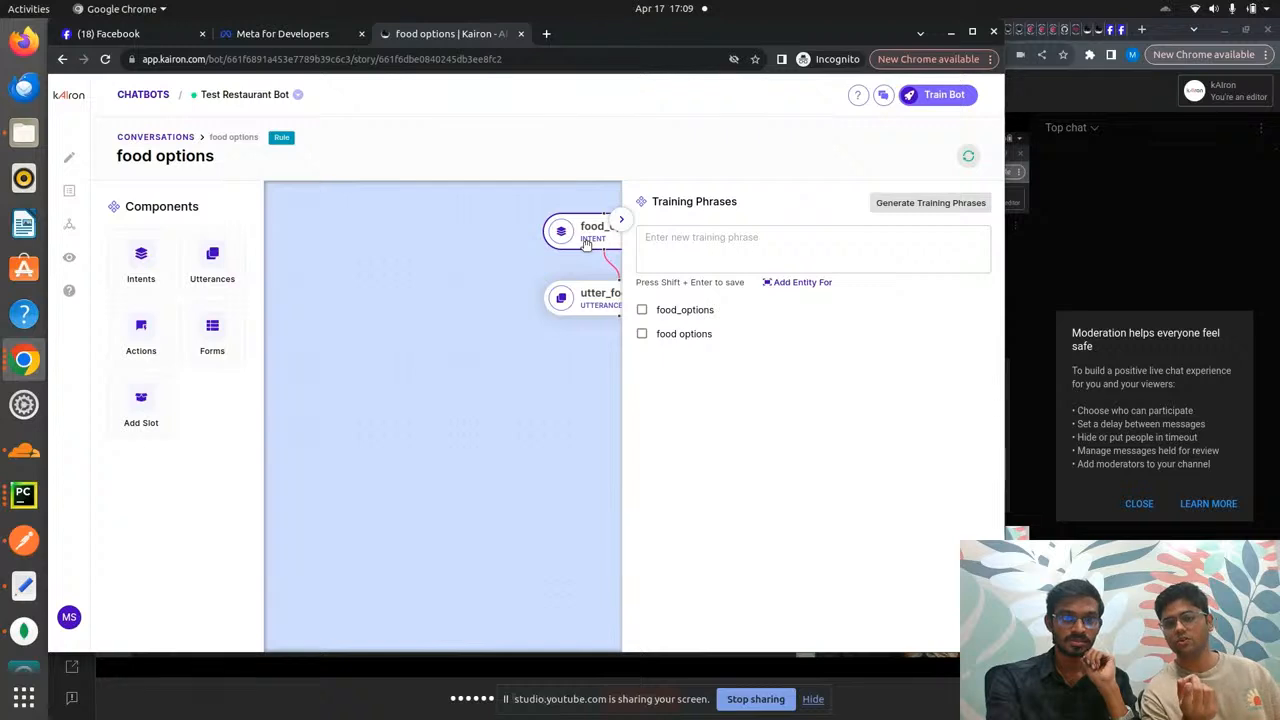
{"action": "left_click", "coordinate": [597, 300]}
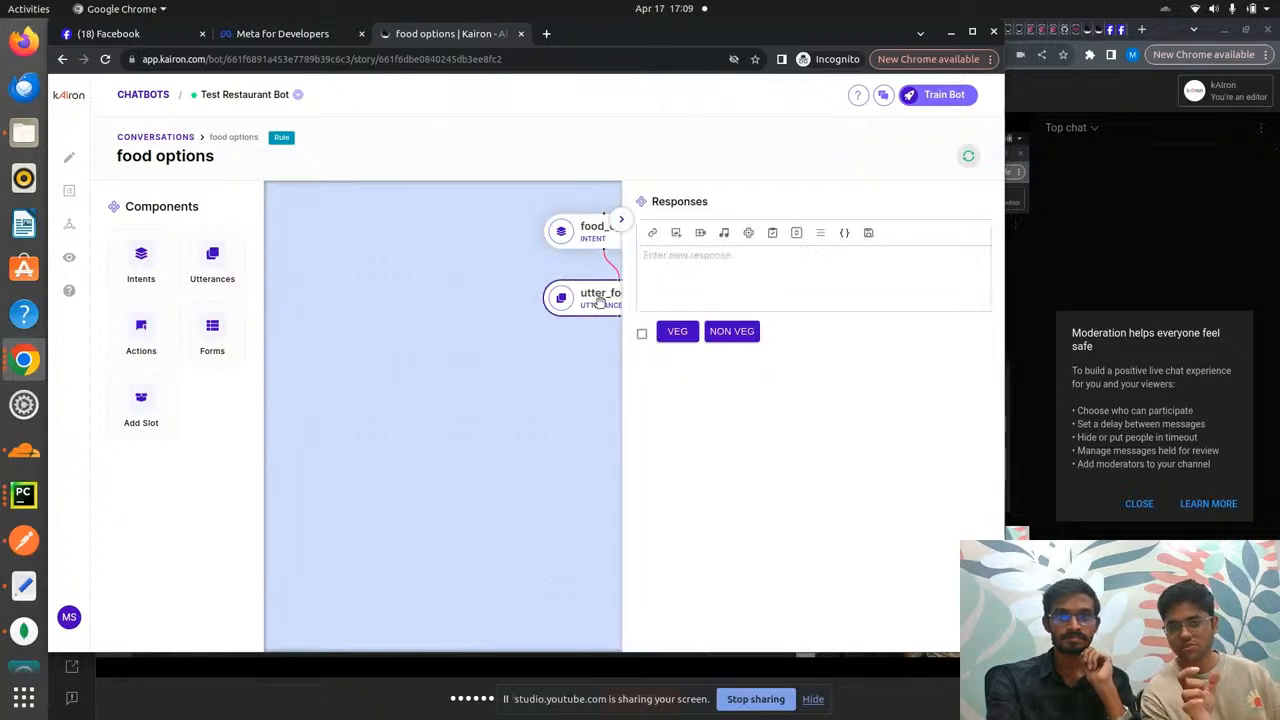
{"action": "mouse_move", "coordinate": [703, 331]}
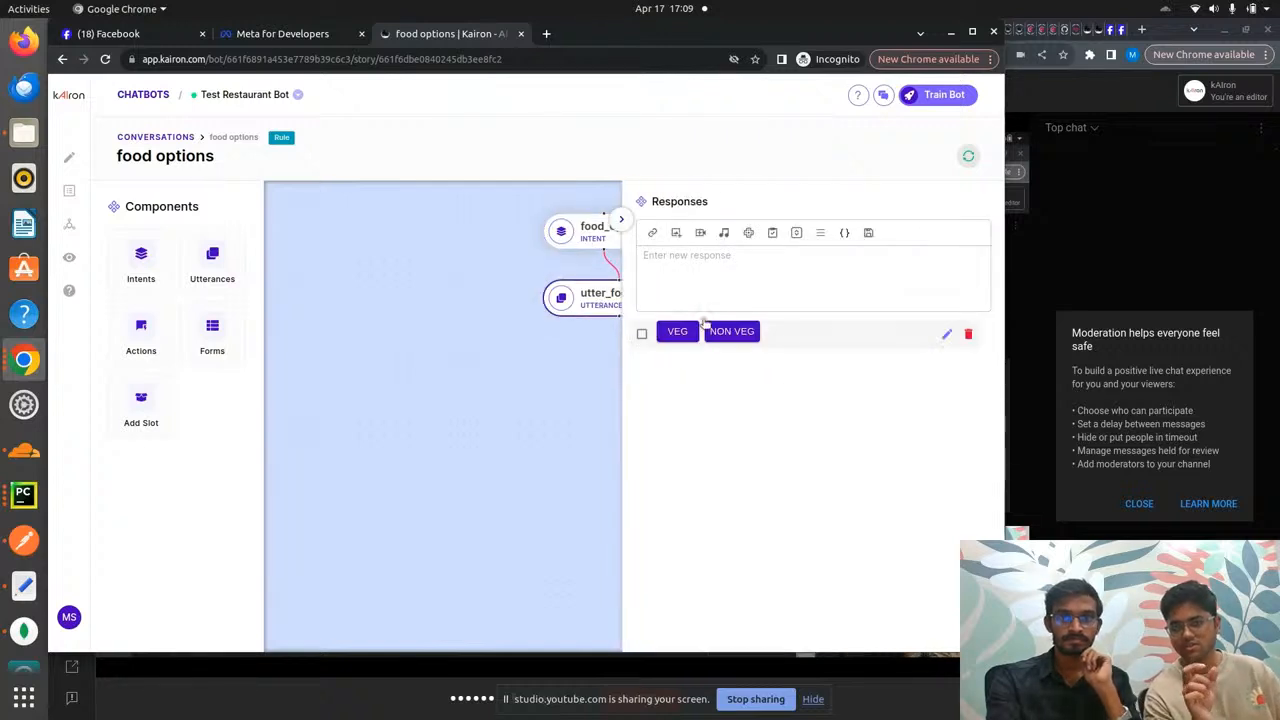
{"action": "left_click", "coordinate": [945, 337]}
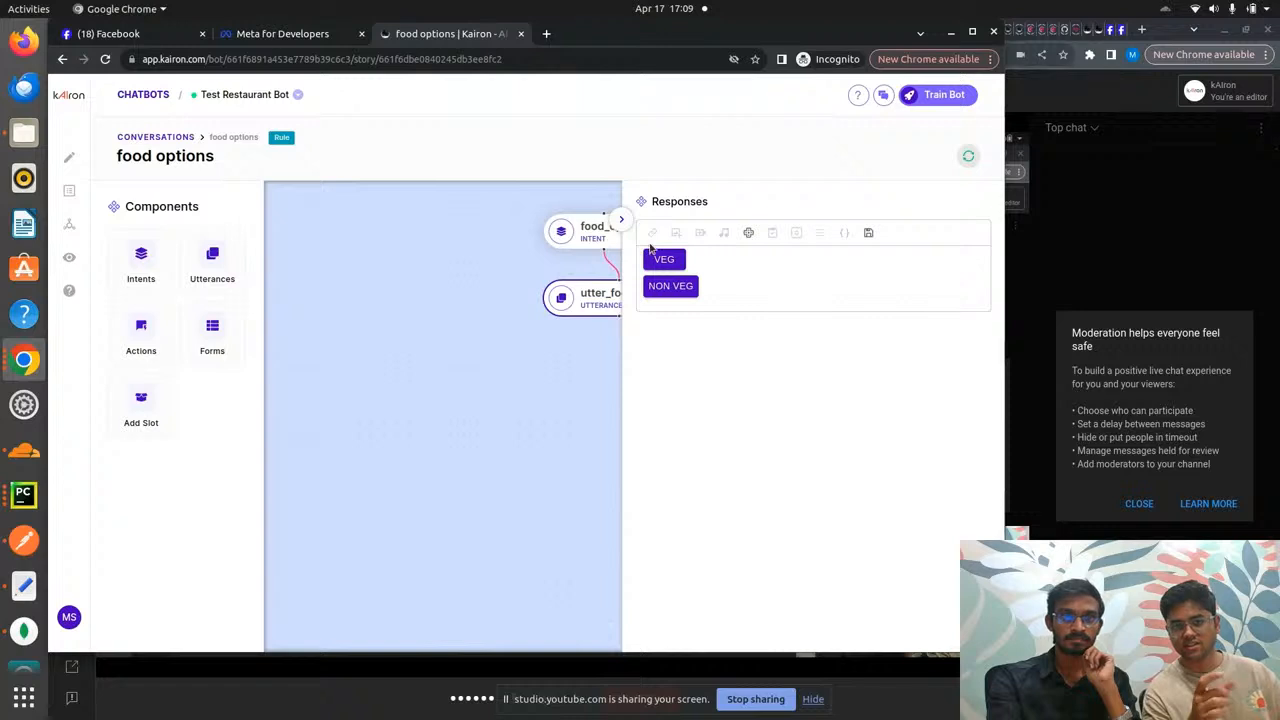
{"action": "mouse_move", "coordinate": [665, 259]}
{"action": "left_click", "coordinate": [666, 284]}
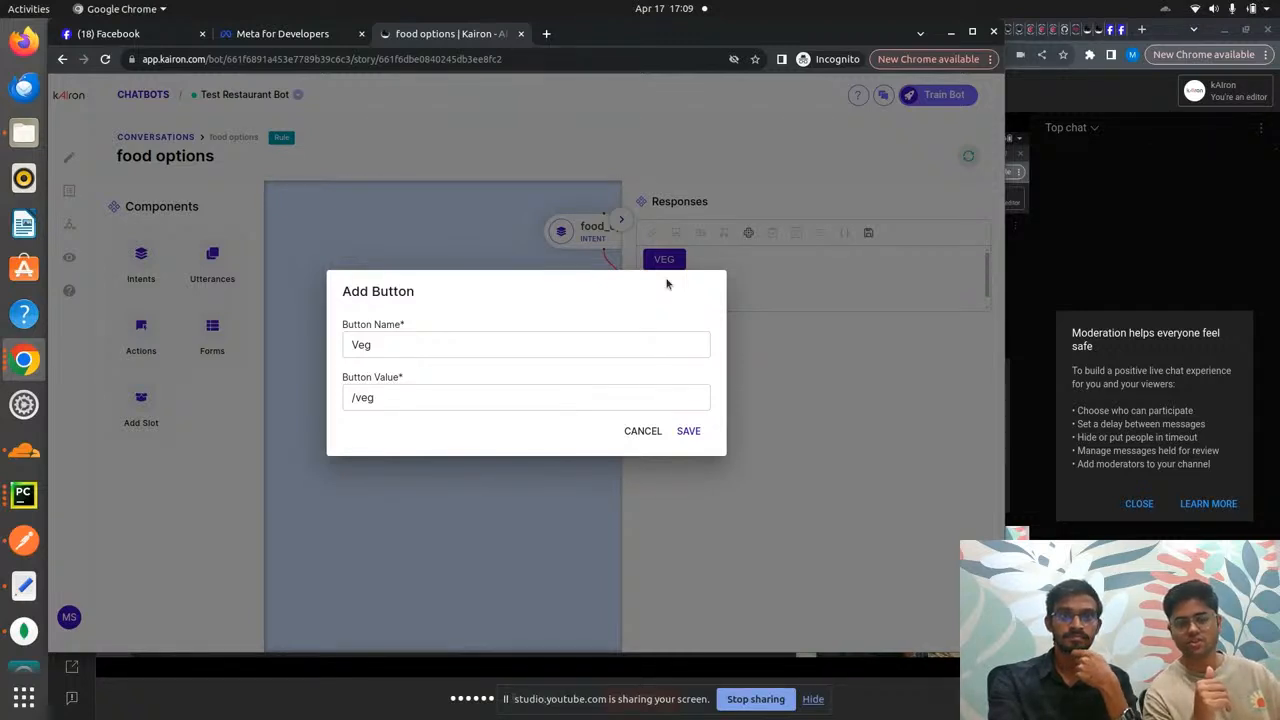
{"action": "left_click", "coordinate": [691, 430]}
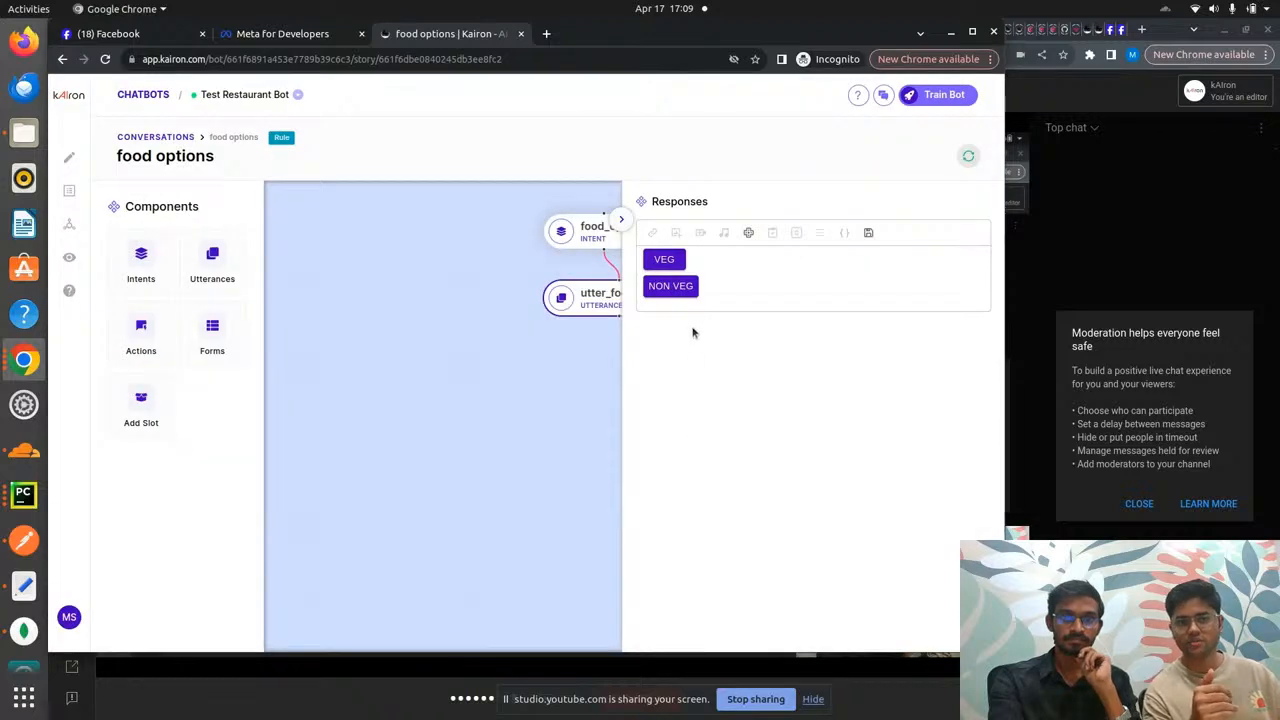
{"action": "left_click", "coordinate": [682, 286]}
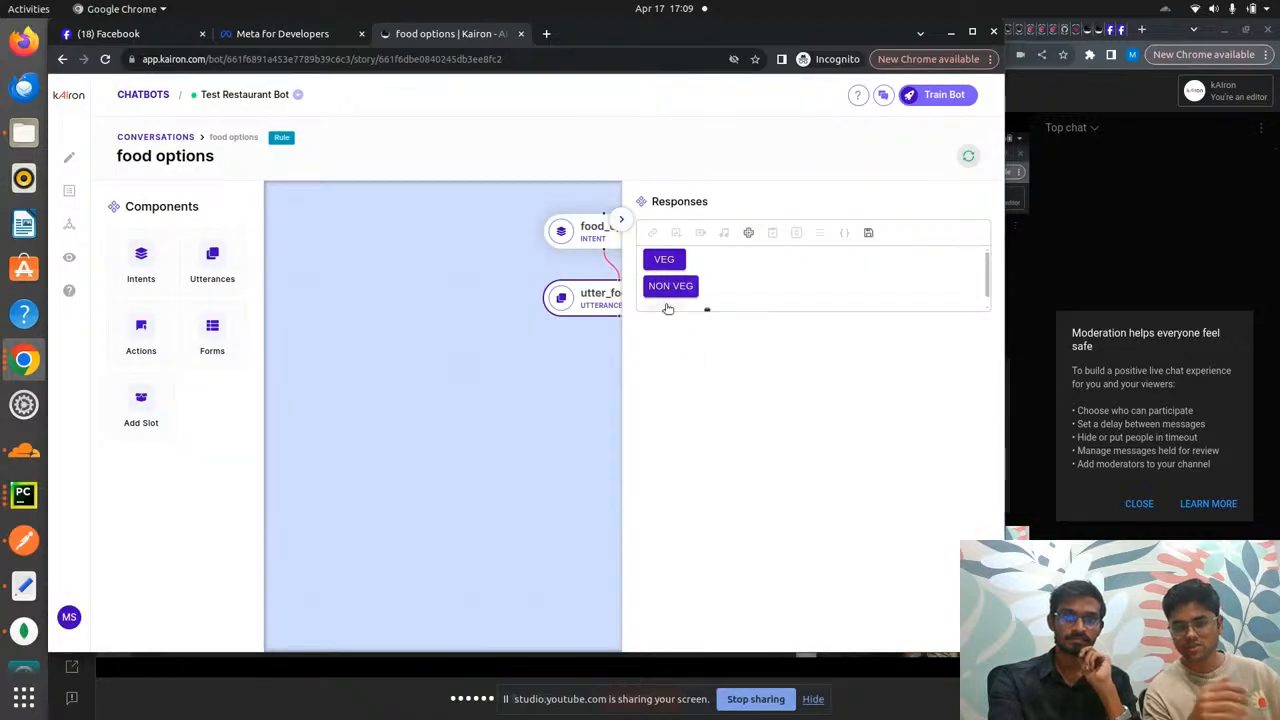
{"action": "left_click", "coordinate": [667, 307]}
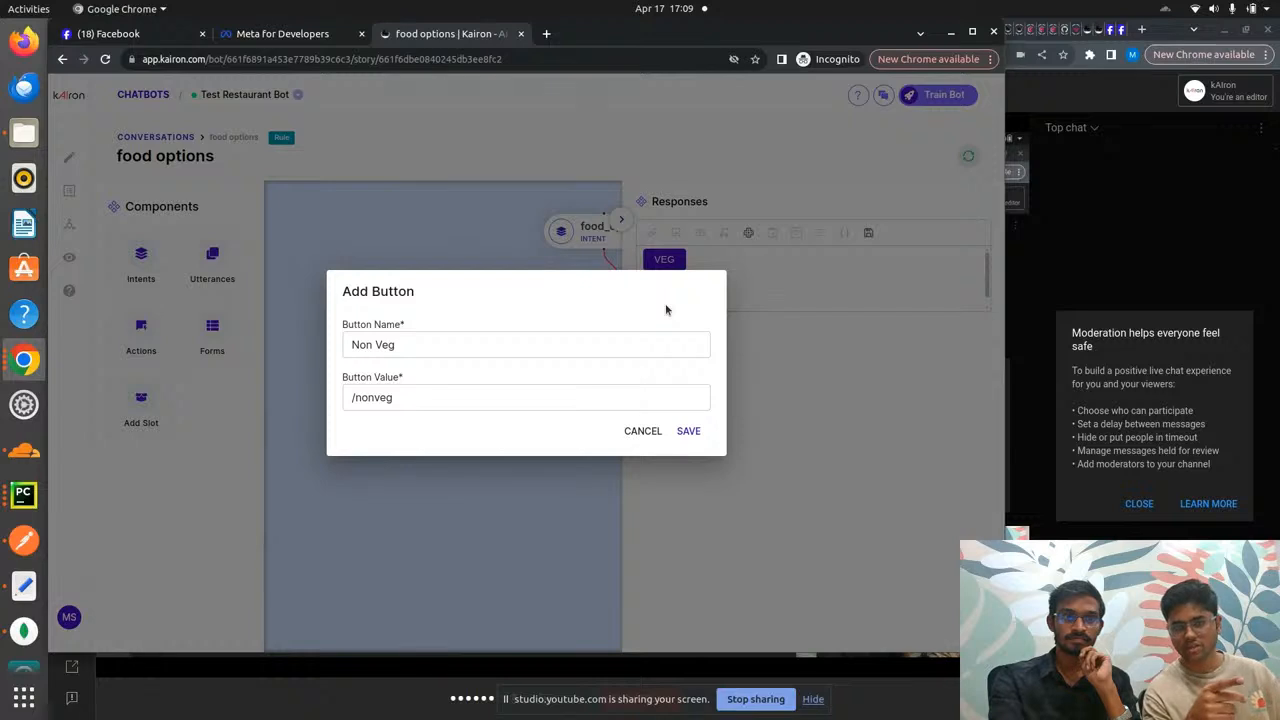
{"action": "left_click", "coordinate": [647, 432]}
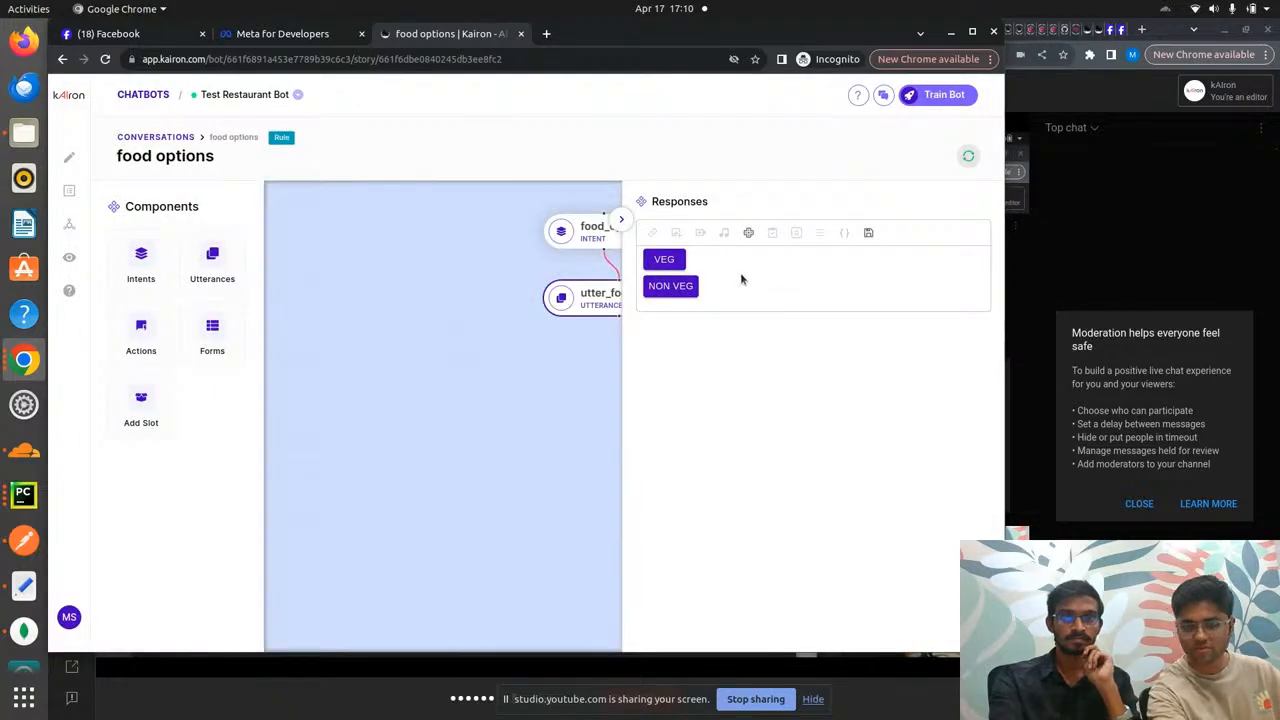
{"action": "left_click", "coordinate": [677, 261]}
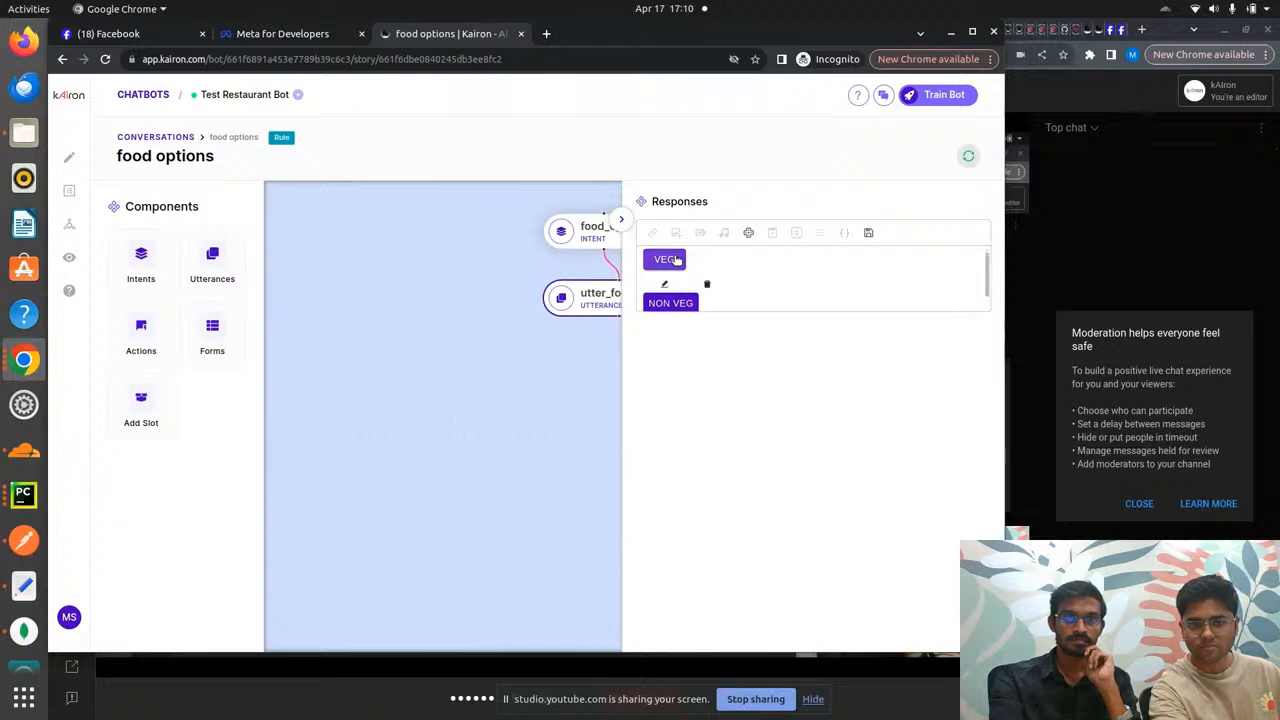
{"action": "left_click", "coordinate": [667, 282]}
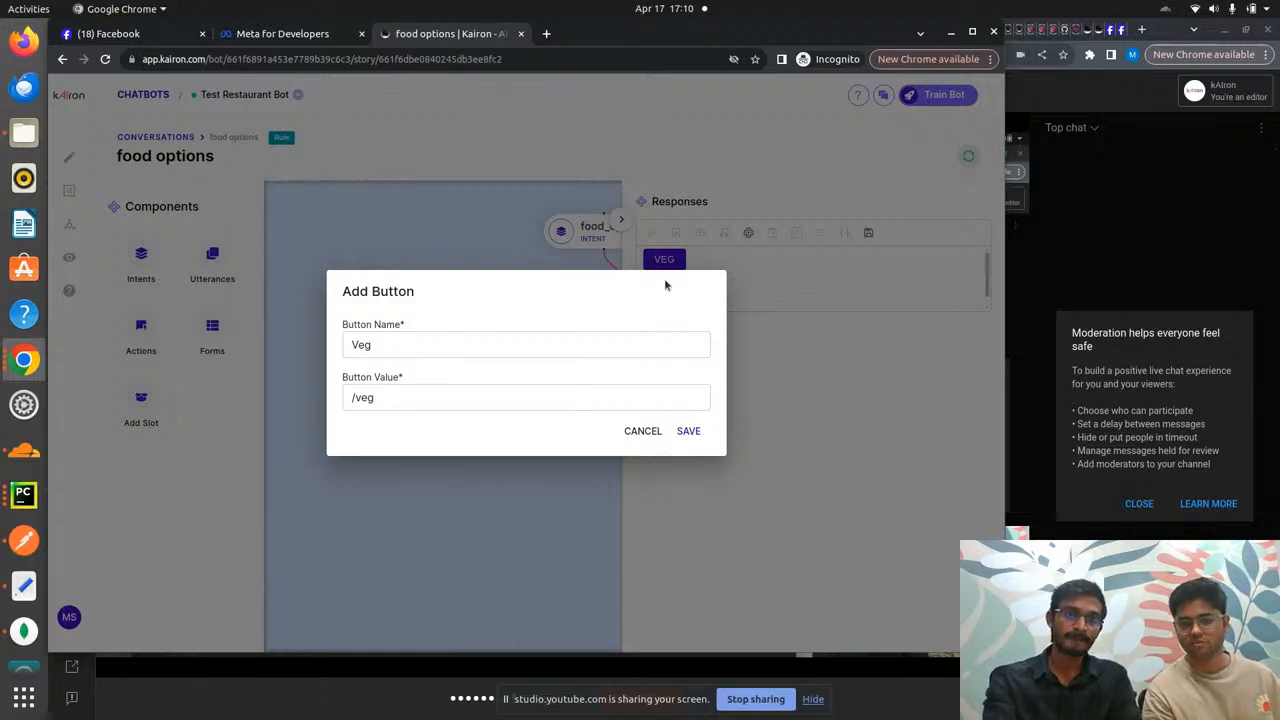
{"action": "left_click", "coordinate": [648, 432]}
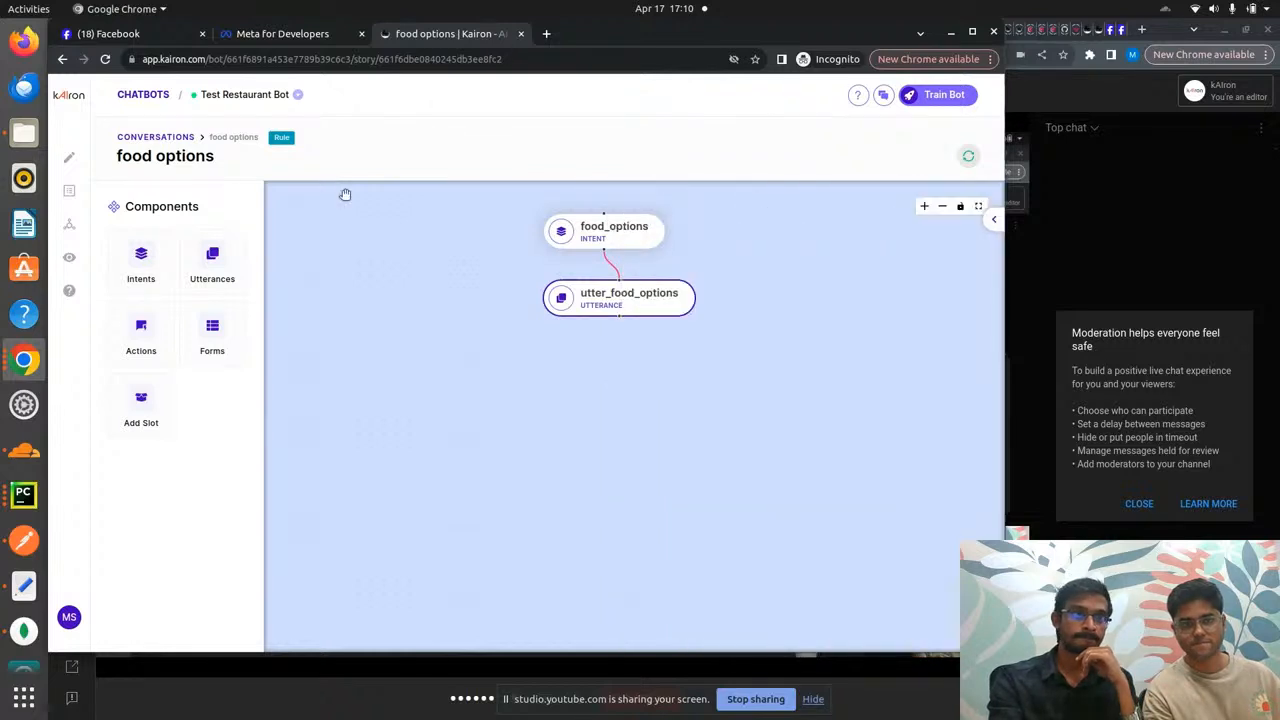
- Open the veg story and review its intent phrases and utter_choose_veg and utter_veg responses
{"action": "left_click", "coordinate": [166, 136]}
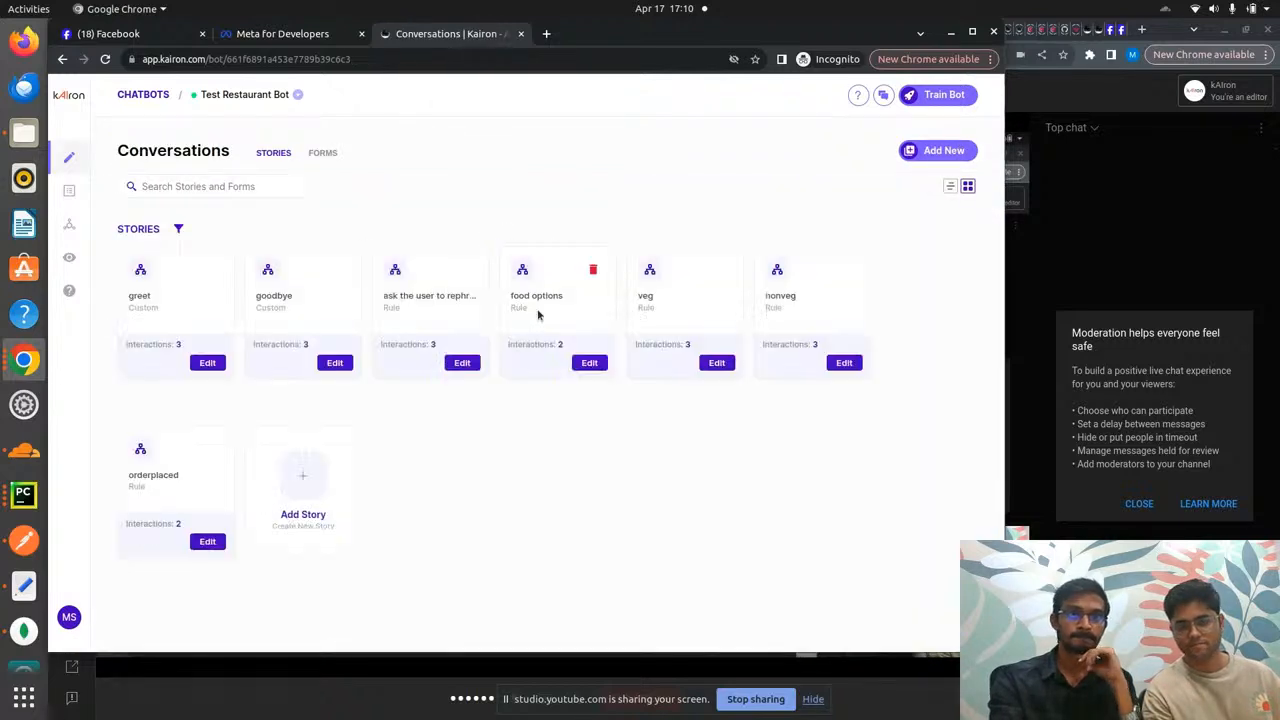
{"action": "left_click", "coordinate": [718, 363]}
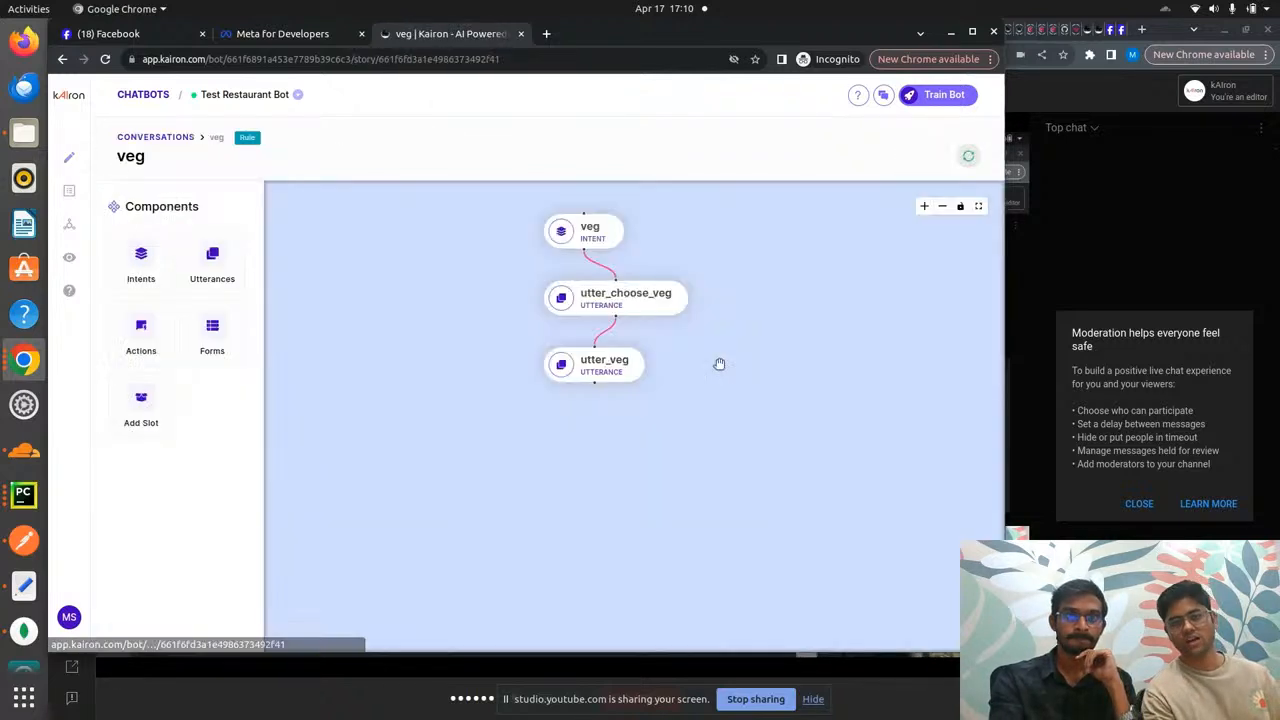
{"action": "left_click", "coordinate": [596, 230]}
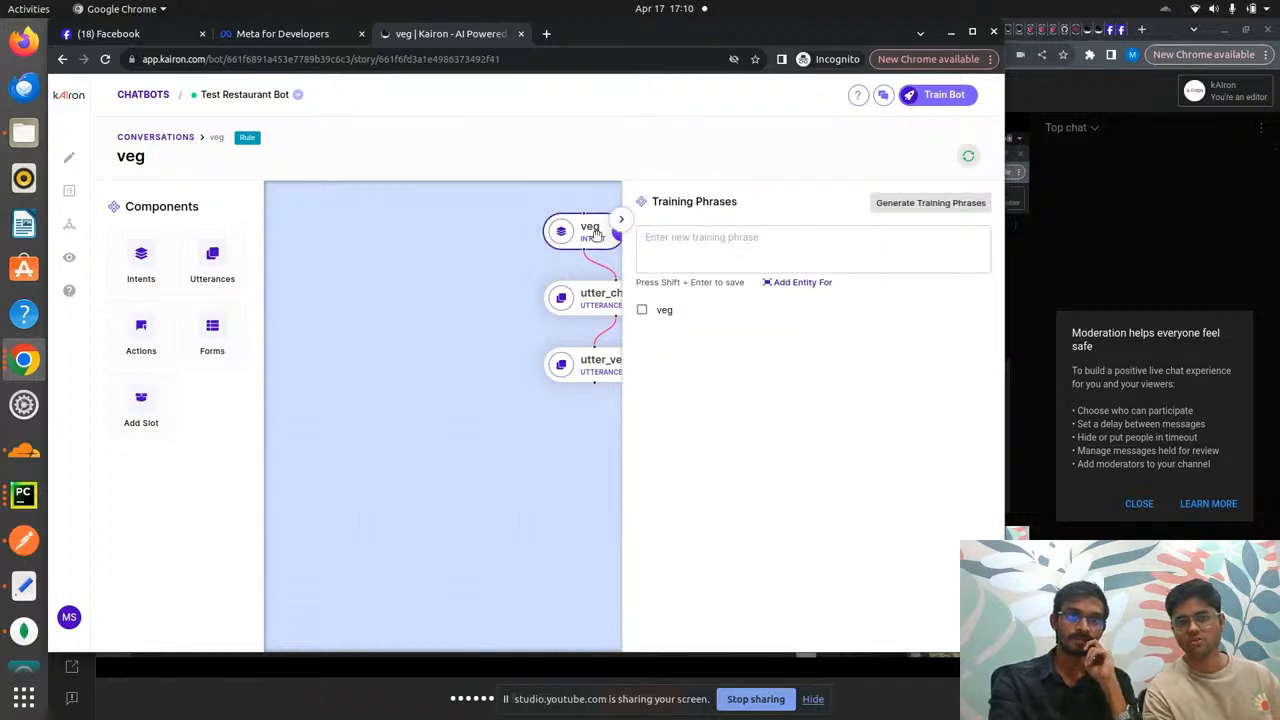
{"action": "left_click", "coordinate": [592, 293]}
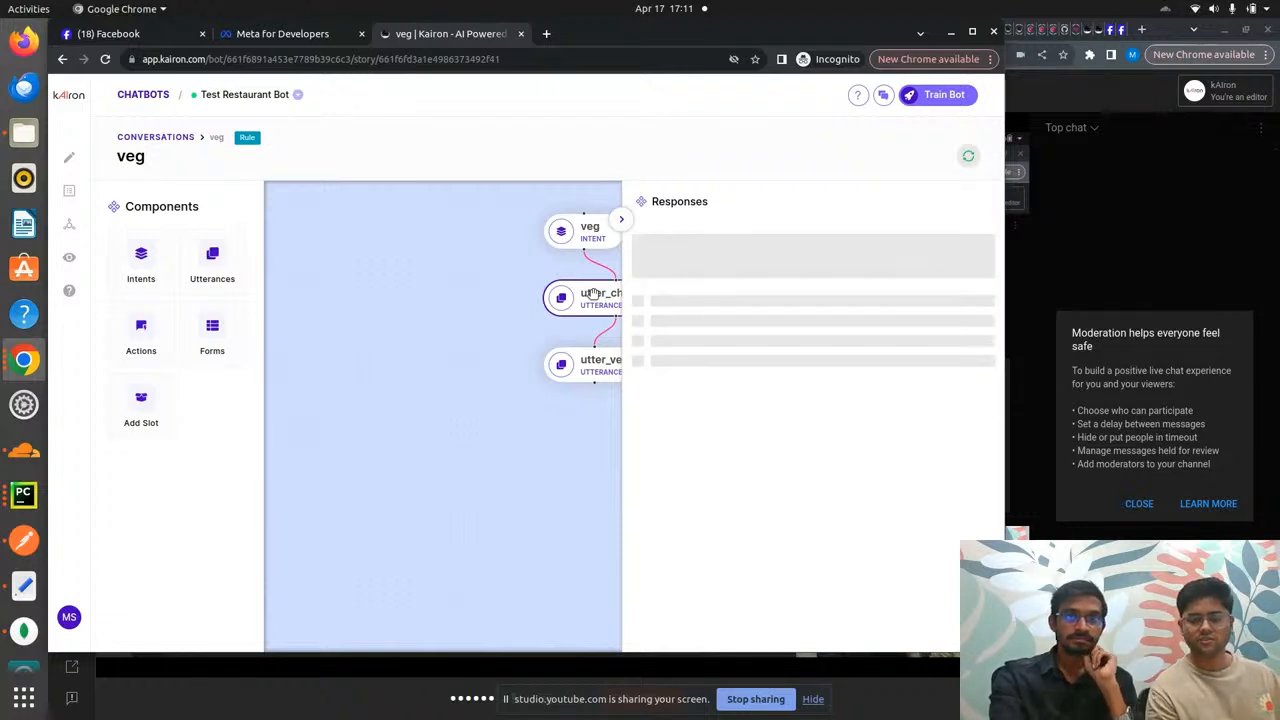
{"action": "left_click", "coordinate": [588, 368]}
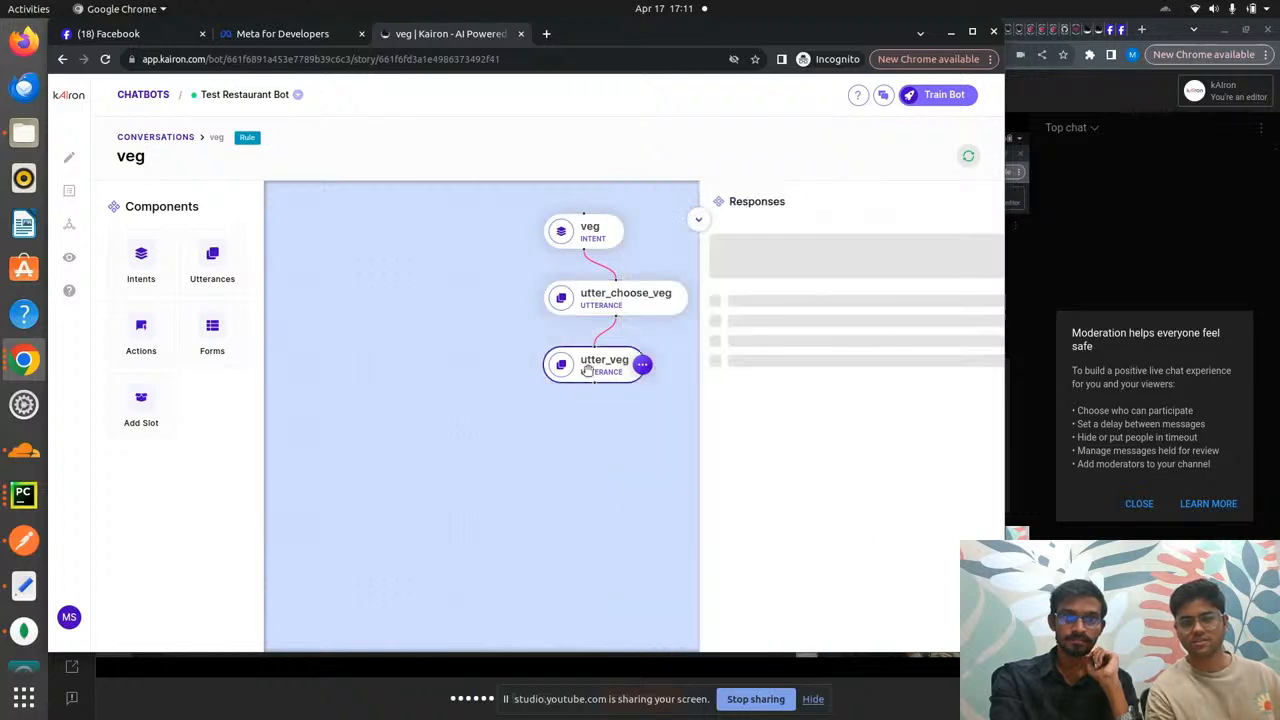
{"action": "left_click", "coordinate": [590, 298]}
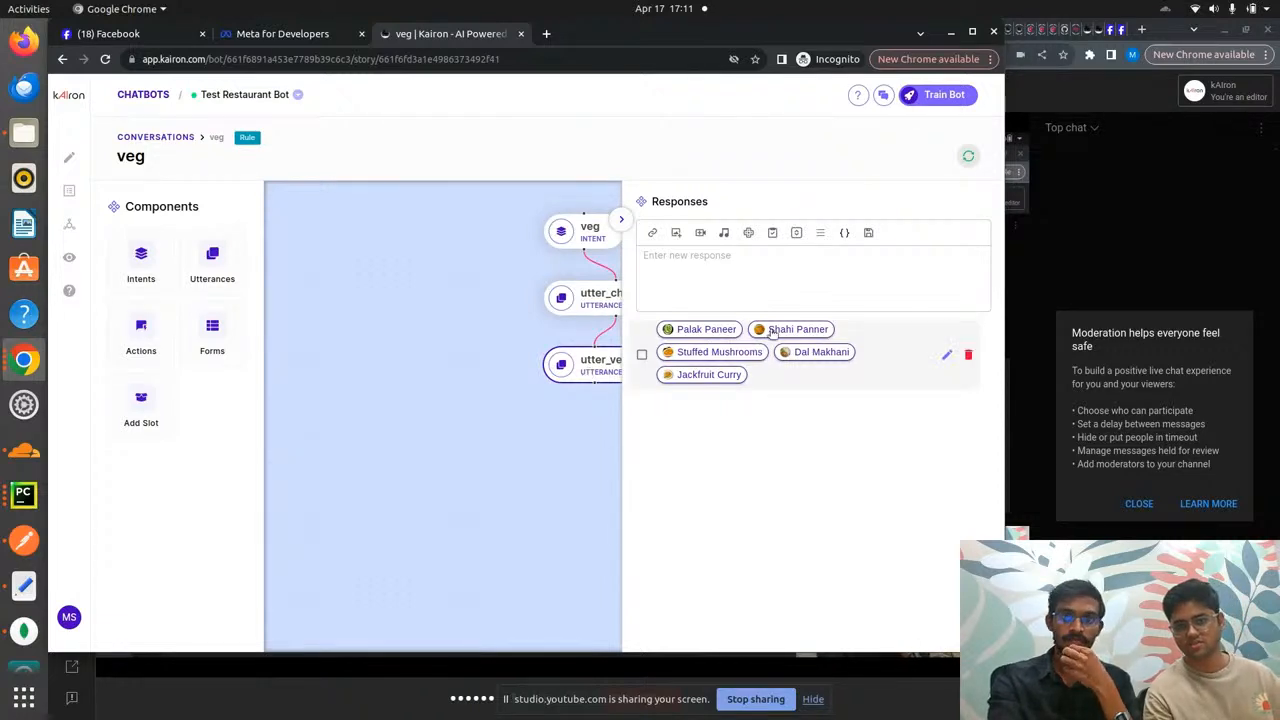
- Inspect the Palak Paneer and Shahi Panner dish buttons, leaving them unchanged
{"action": "left_click", "coordinate": [945, 355]}
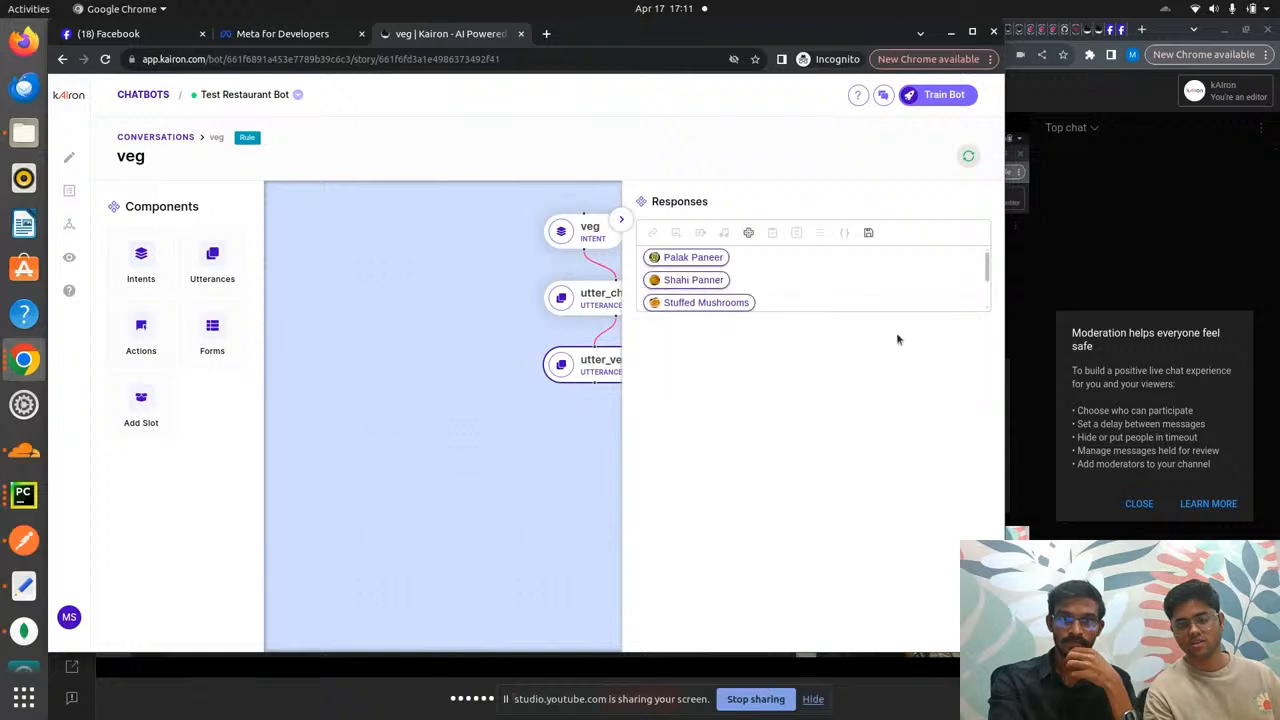
{"action": "left_click", "coordinate": [702, 260]}
{"action": "left_click", "coordinate": [669, 279]}
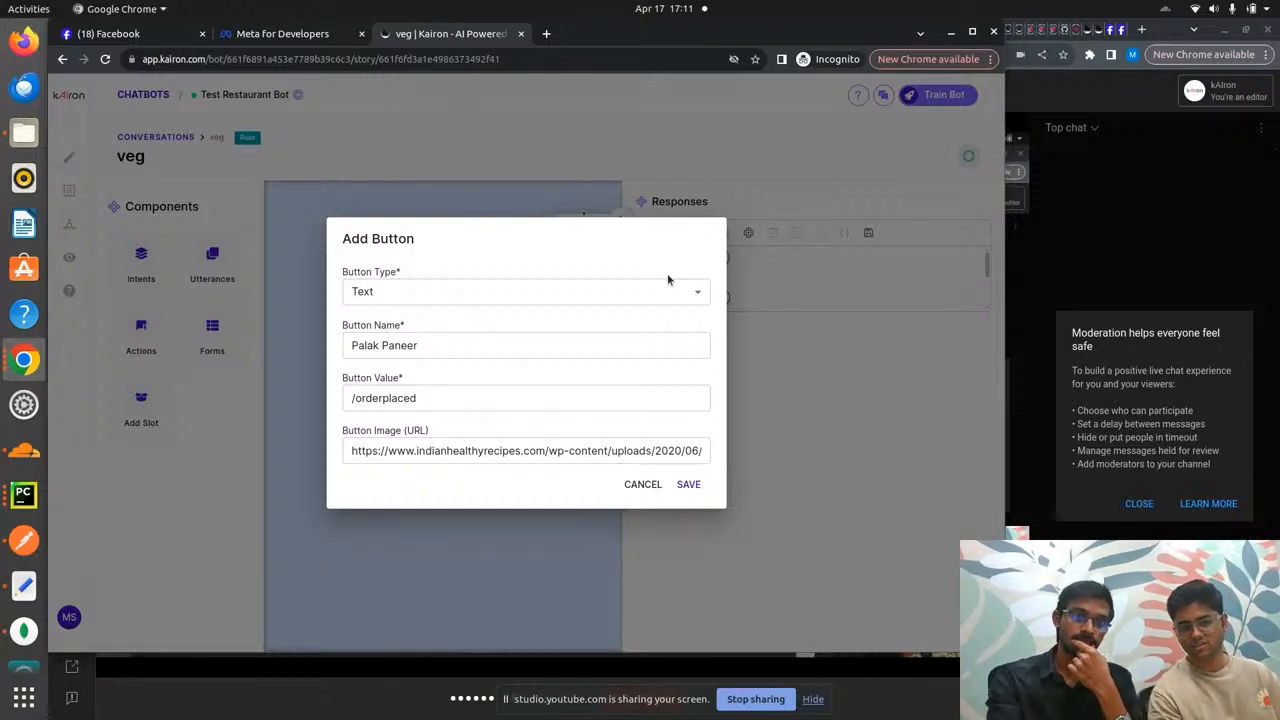
{"action": "left_click", "coordinate": [643, 485]}
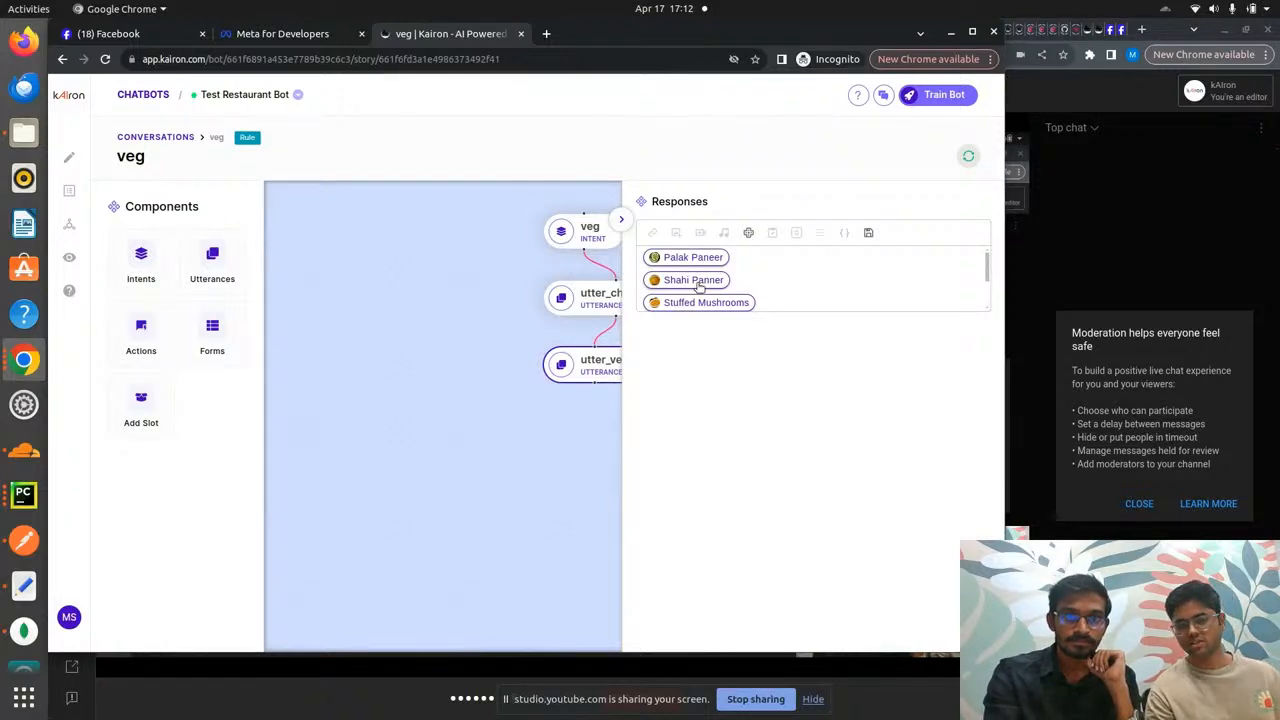
{"action": "left_click", "coordinate": [665, 304]}
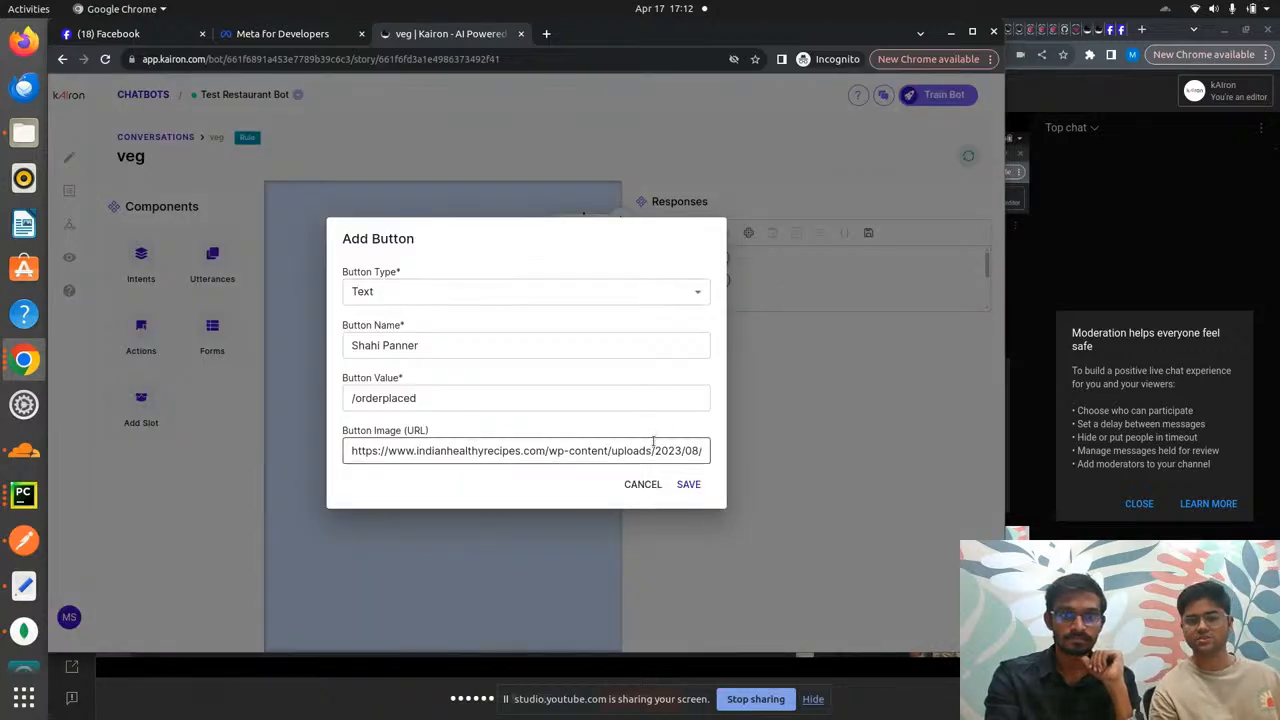
{"action": "left_click", "coordinate": [644, 484]}
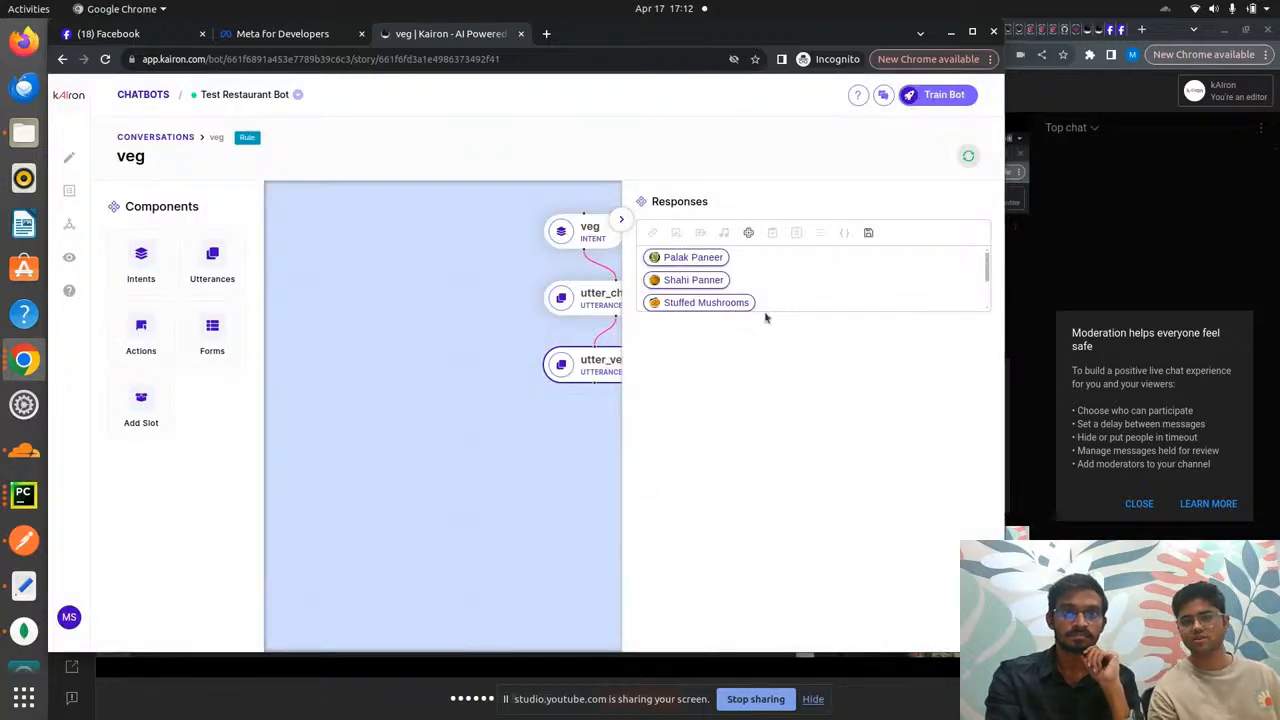
- Save the veg dish buttons response and return to the conversation stories list
{"action": "scroll", "coordinate": [775, 281], "scroll_direction": "down", "scroll_amount": 1}
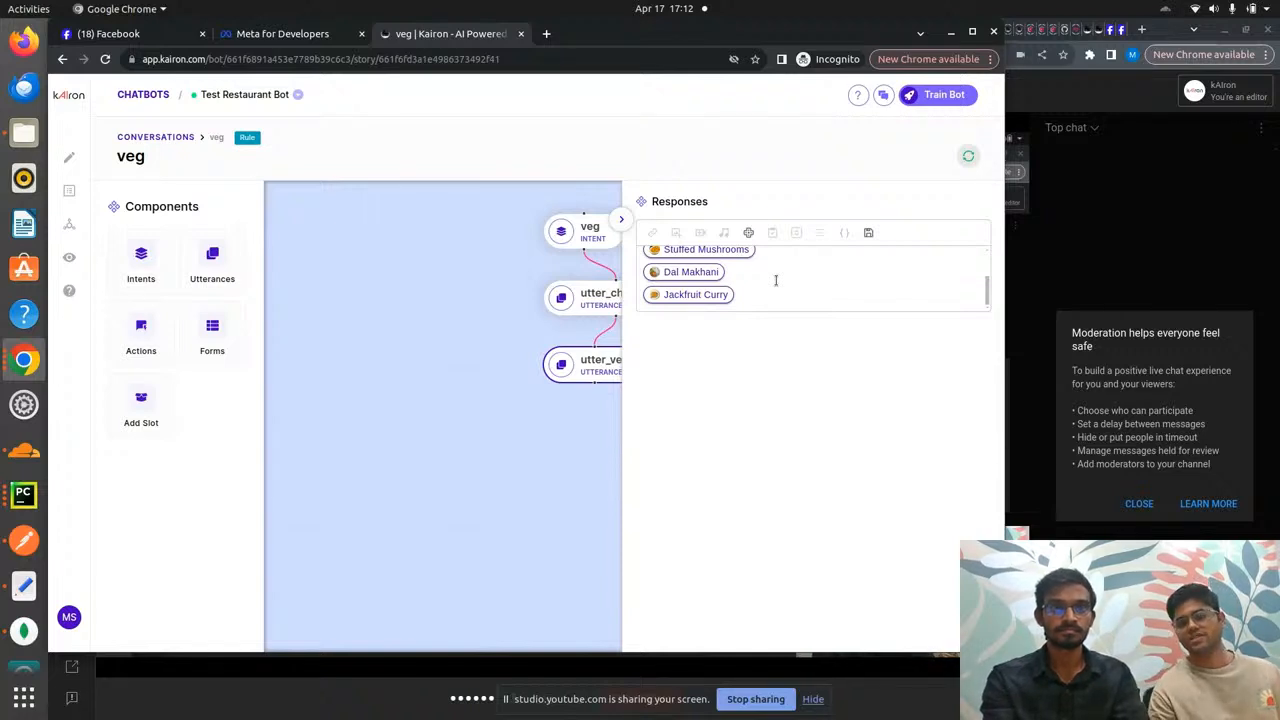
{"action": "key", "text": "Return"}
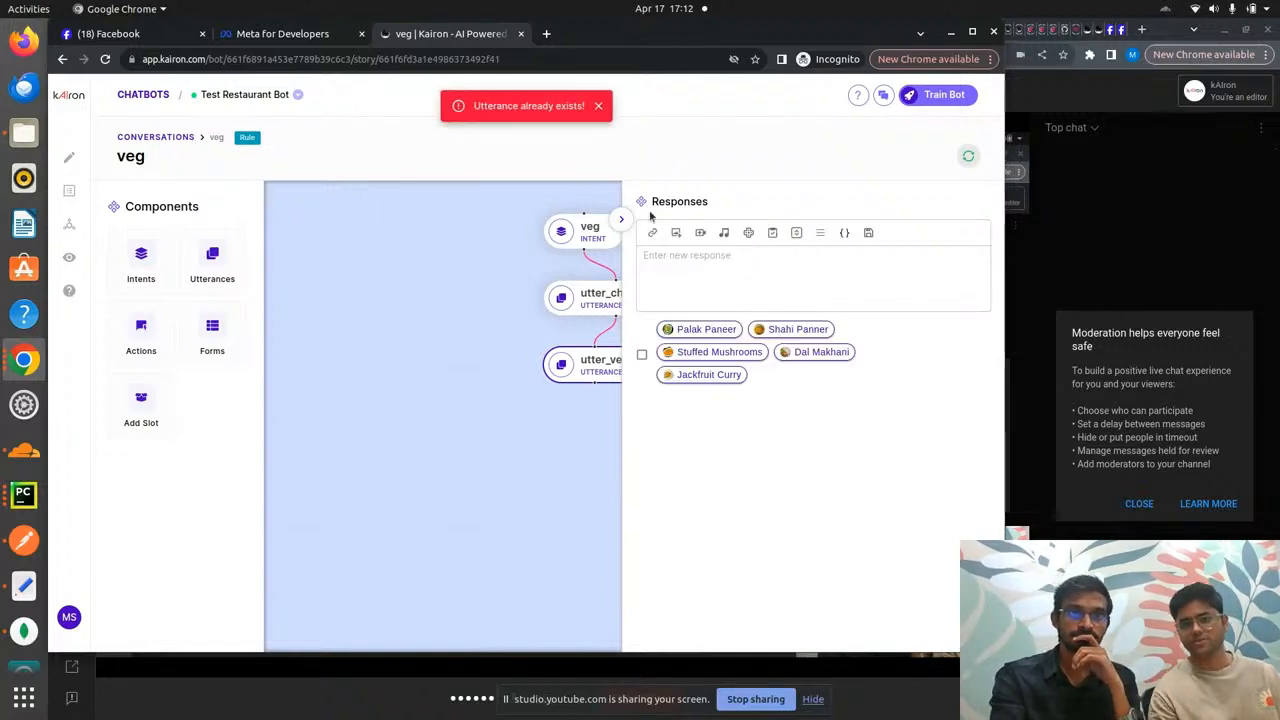
{"action": "left_click", "coordinate": [623, 222]}
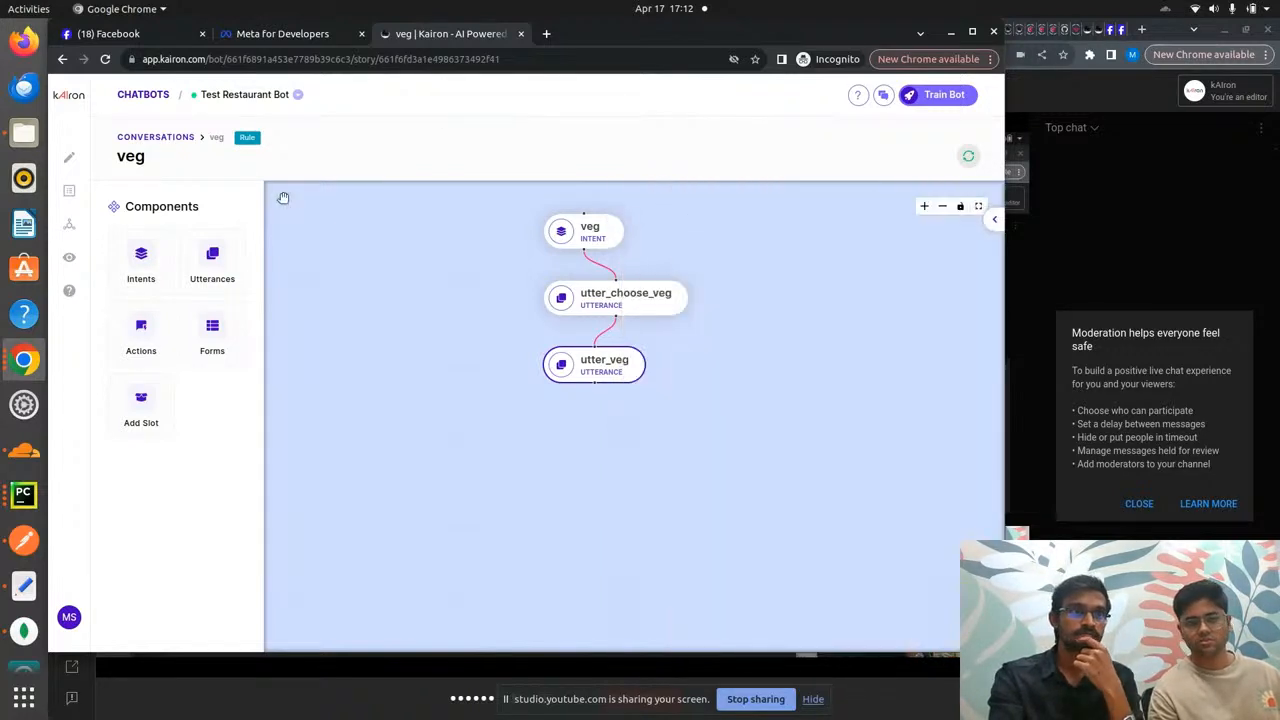
{"action": "left_click", "coordinate": [146, 139]}
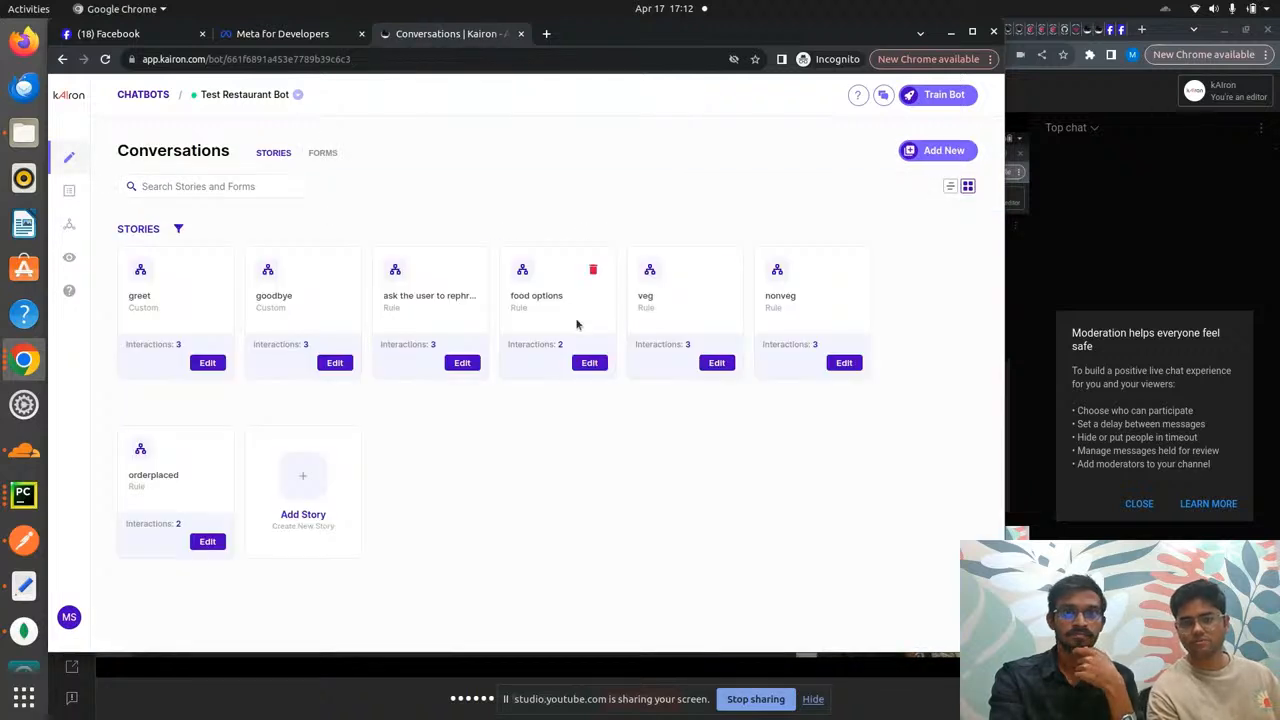
{"action": "left_click", "coordinate": [845, 363]}
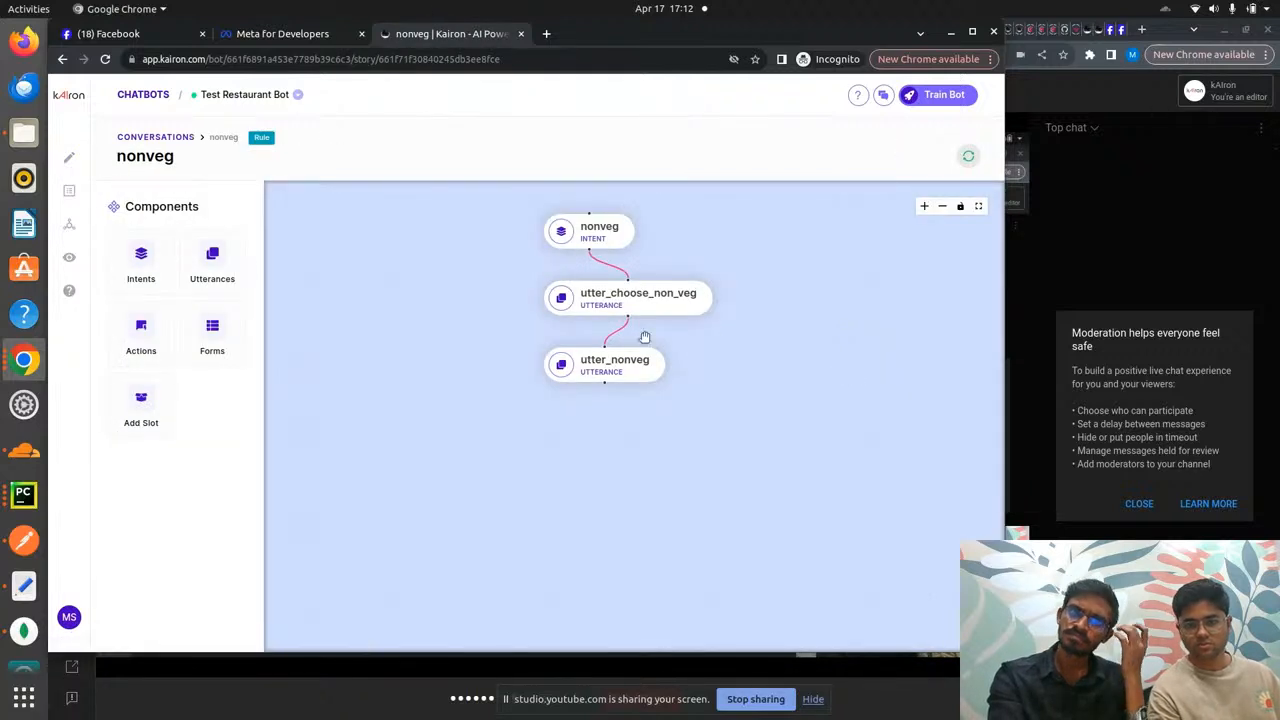
{"action": "left_click", "coordinate": [601, 229]}
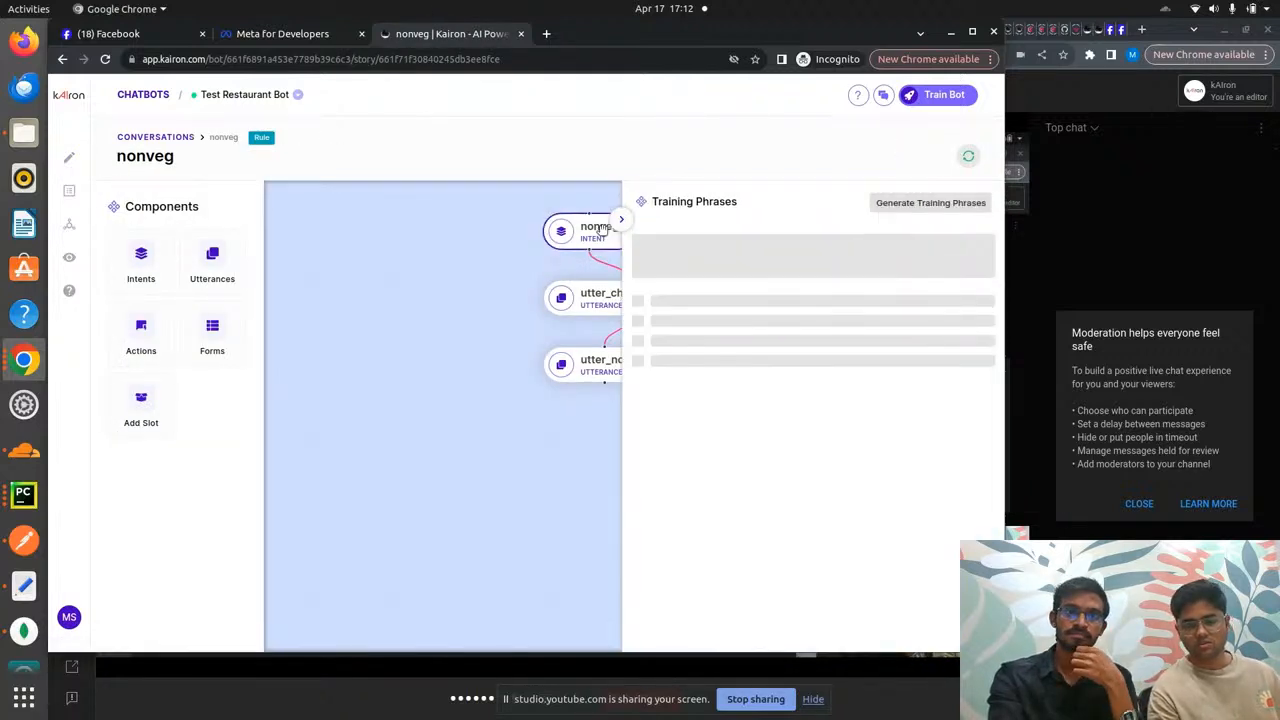
{"action": "left_click", "coordinate": [585, 296]}
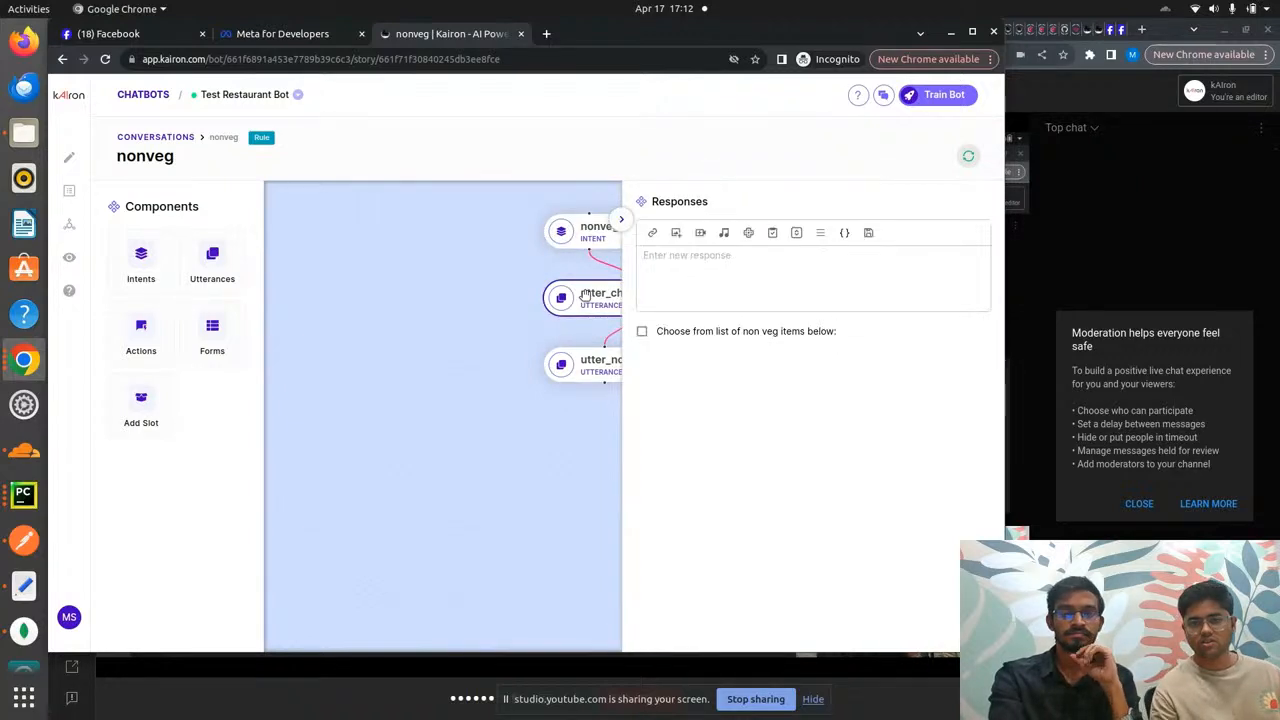
{"action": "left_click", "coordinate": [592, 362]}
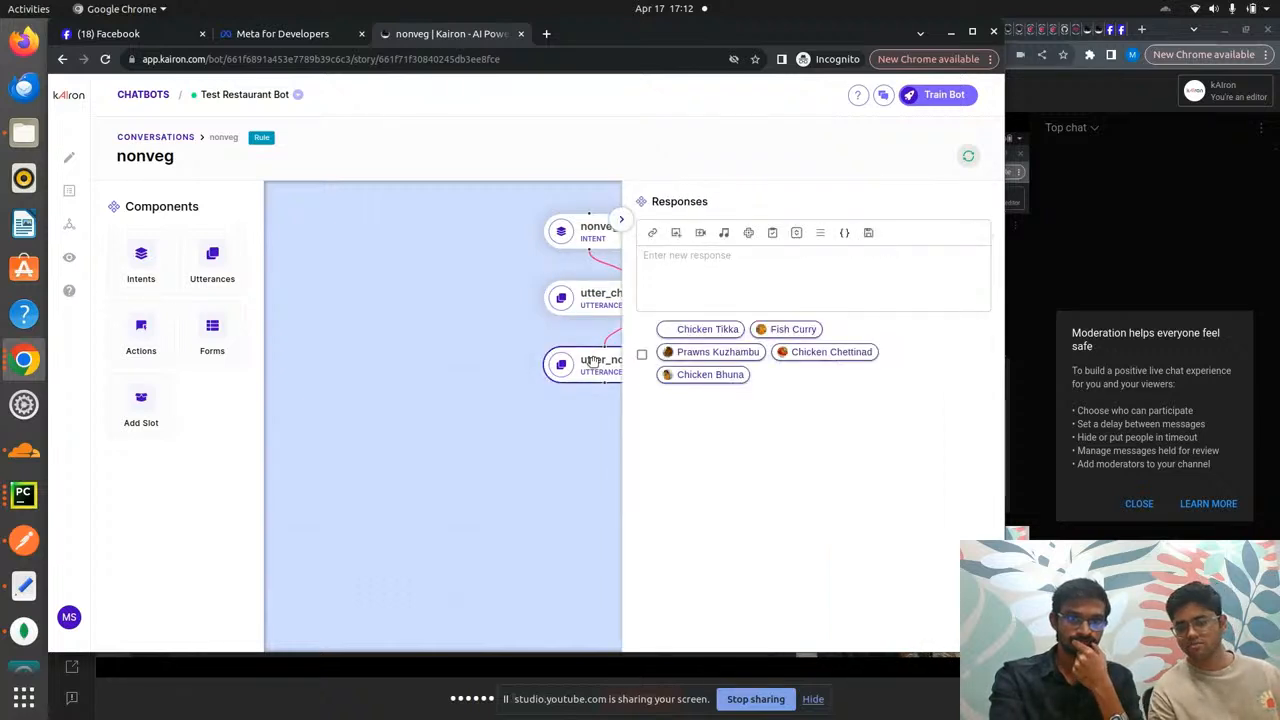
{"action": "mouse_move", "coordinate": [762, 331]}
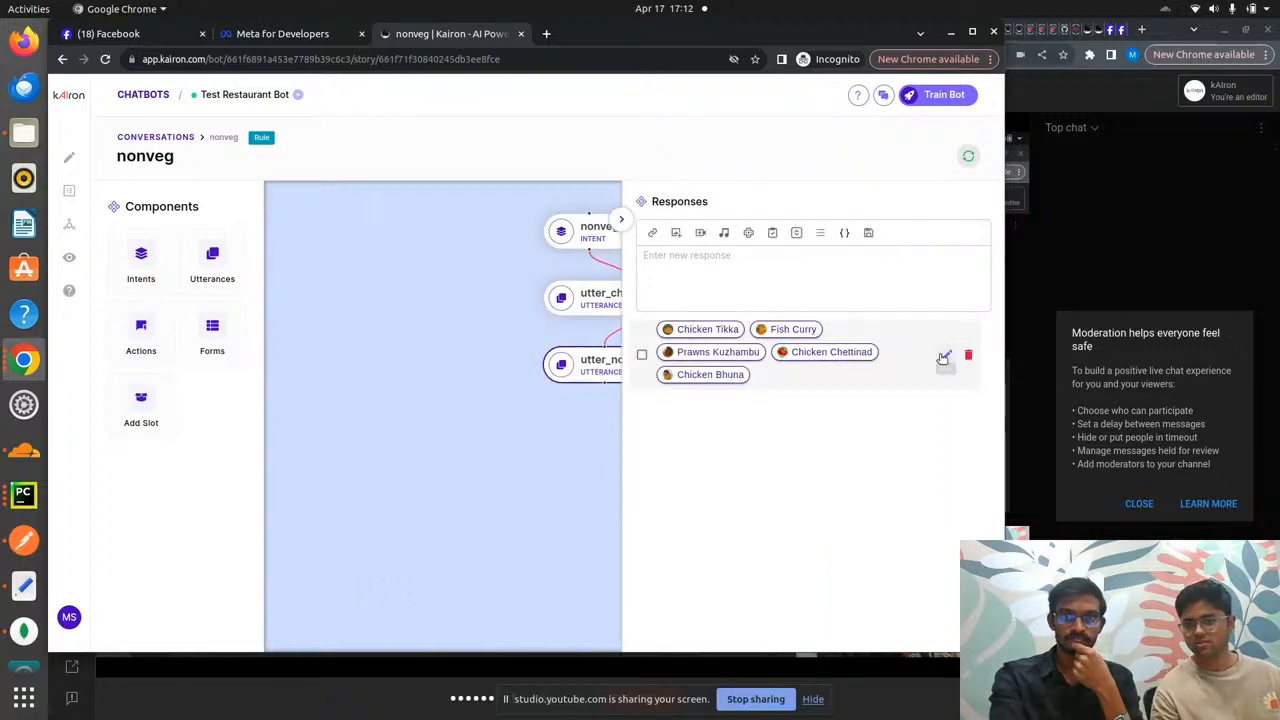
{"action": "left_click", "coordinate": [943, 358]}
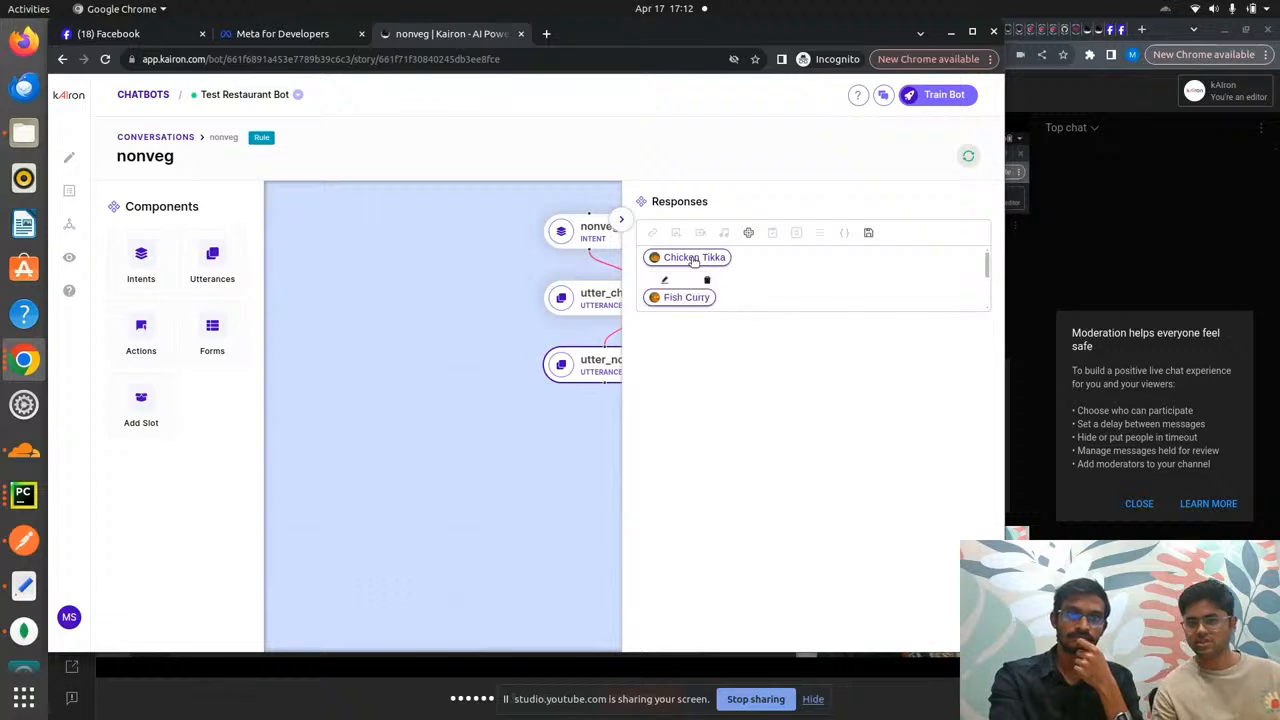
{"action": "left_click", "coordinate": [664, 280]}
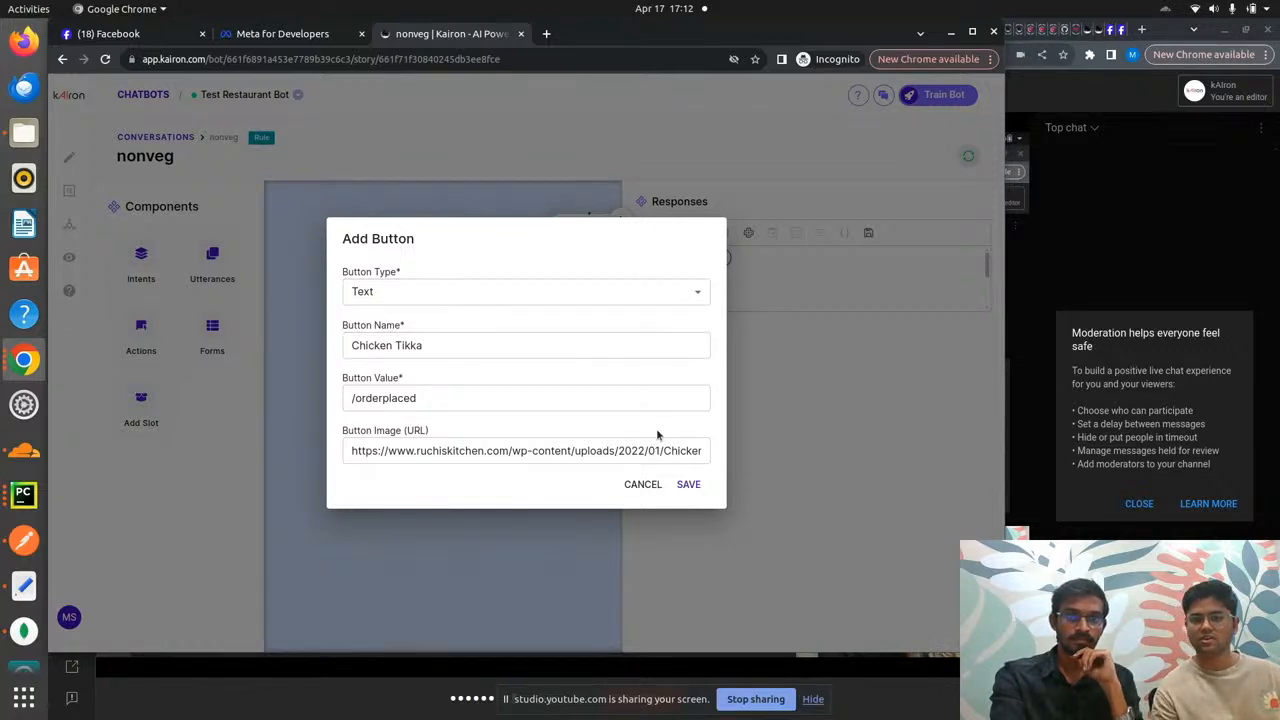
{"action": "left_click", "coordinate": [644, 484]}
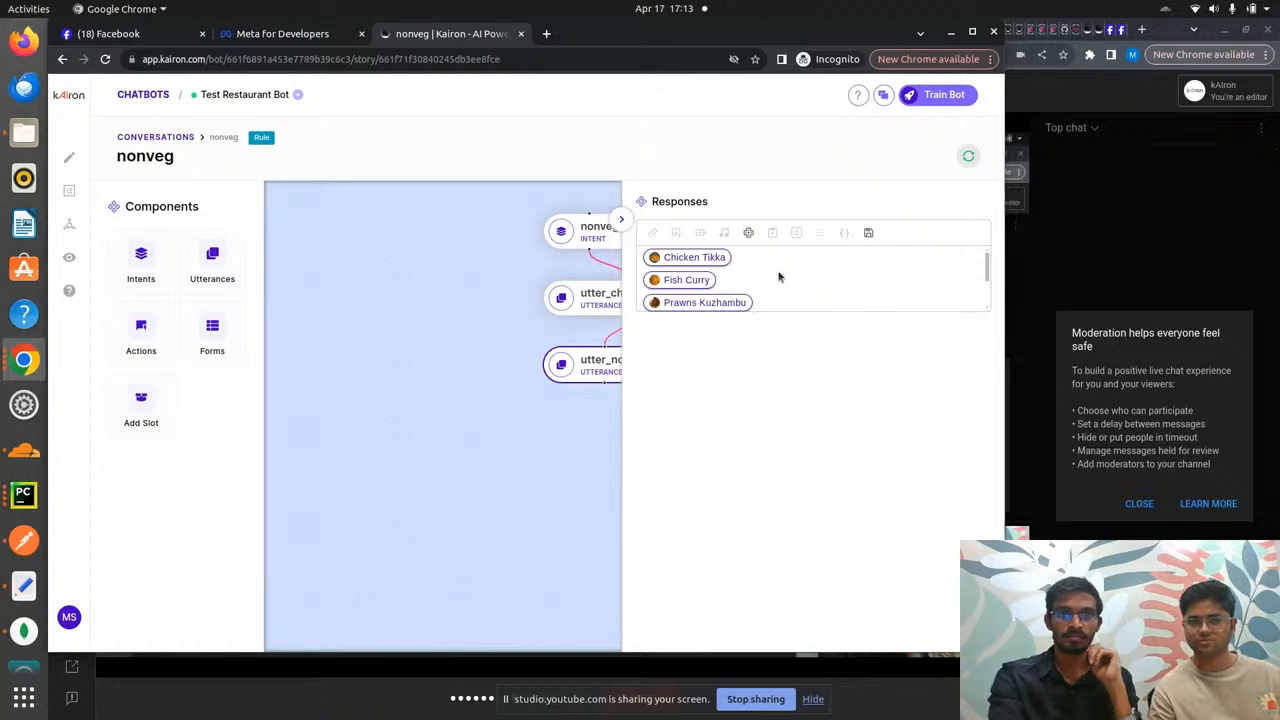
{"action": "left_click", "coordinate": [623, 218]}
{"action": "left_click", "coordinate": [624, 218]}
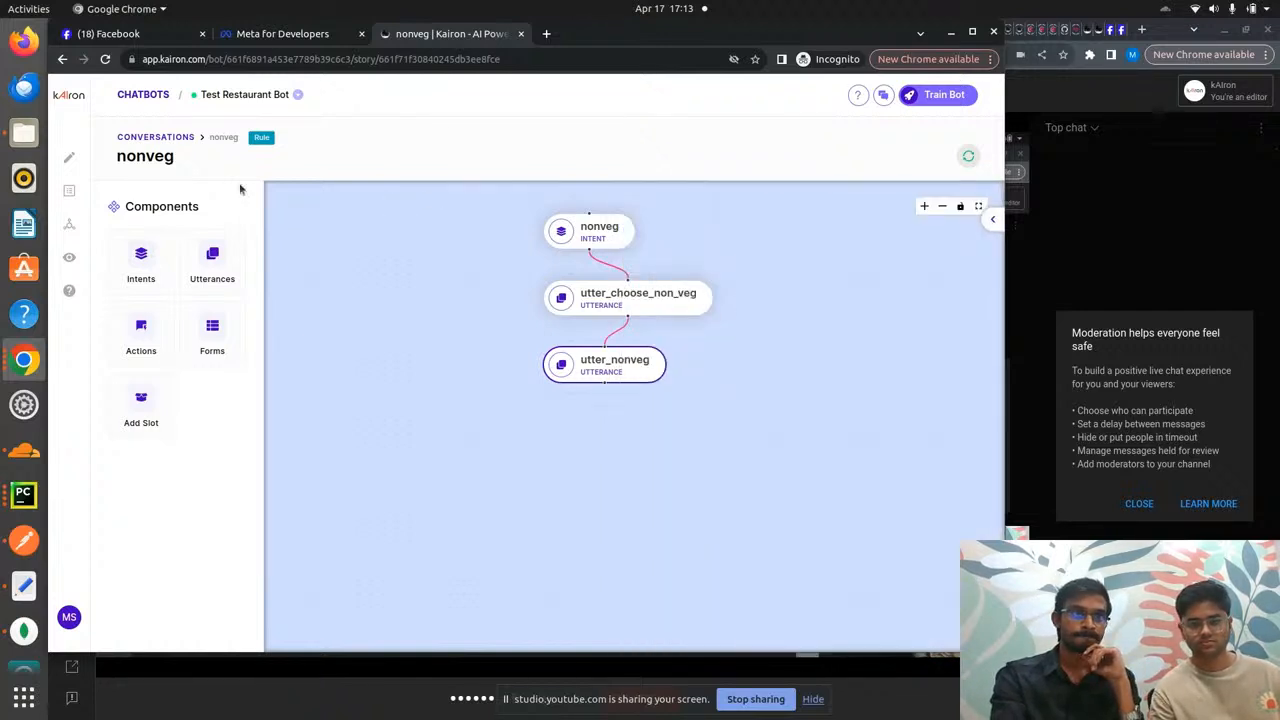
{"action": "left_click", "coordinate": [160, 137]}
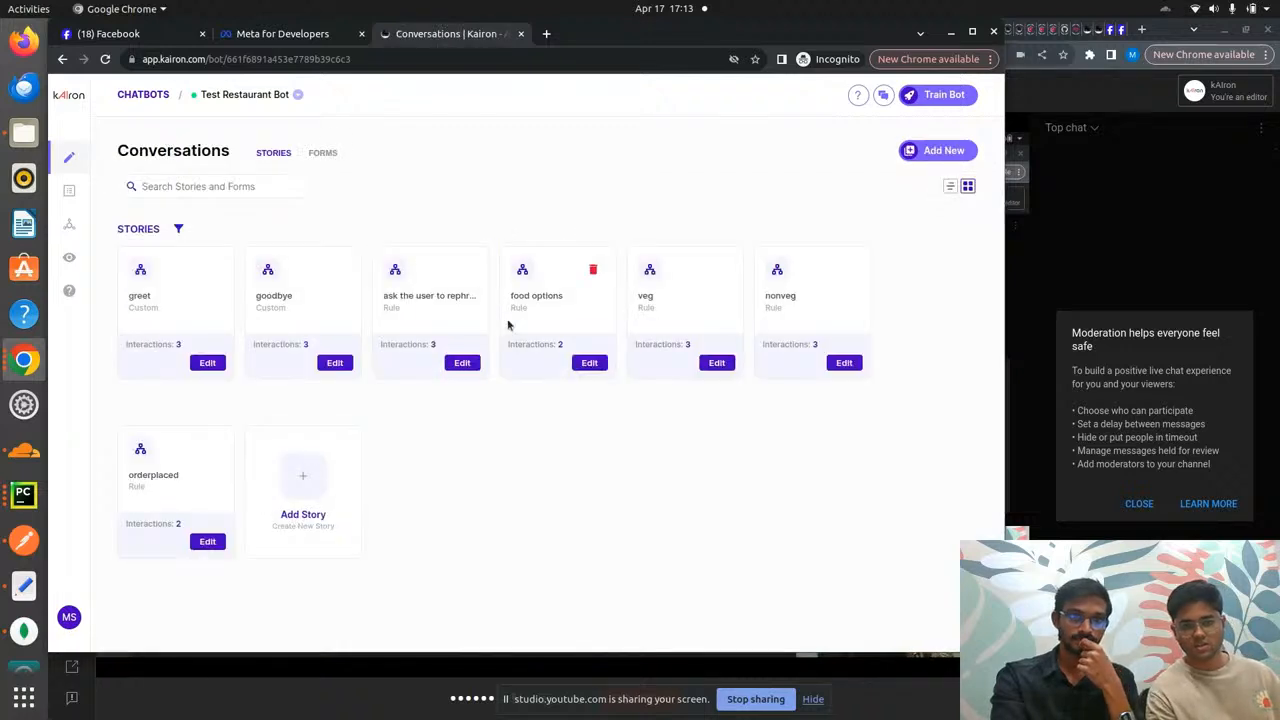
{"action": "left_click", "coordinate": [207, 541]}
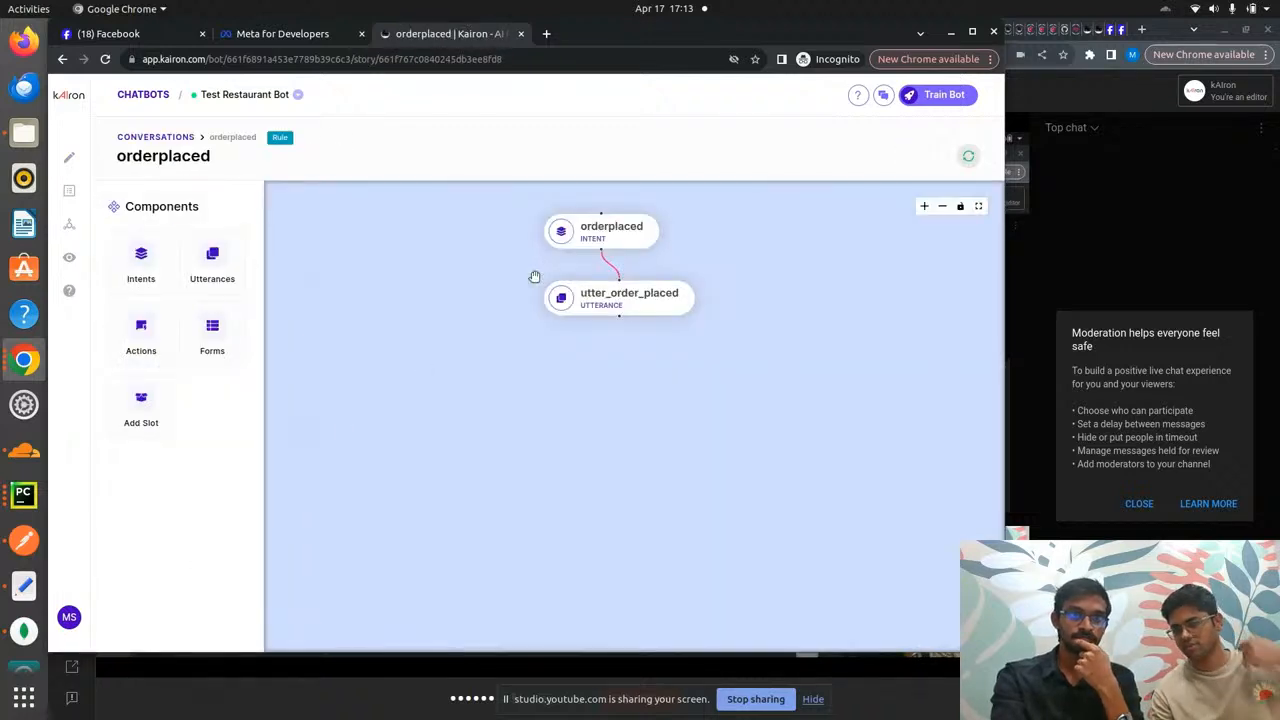
{"action": "left_click", "coordinate": [588, 245]}
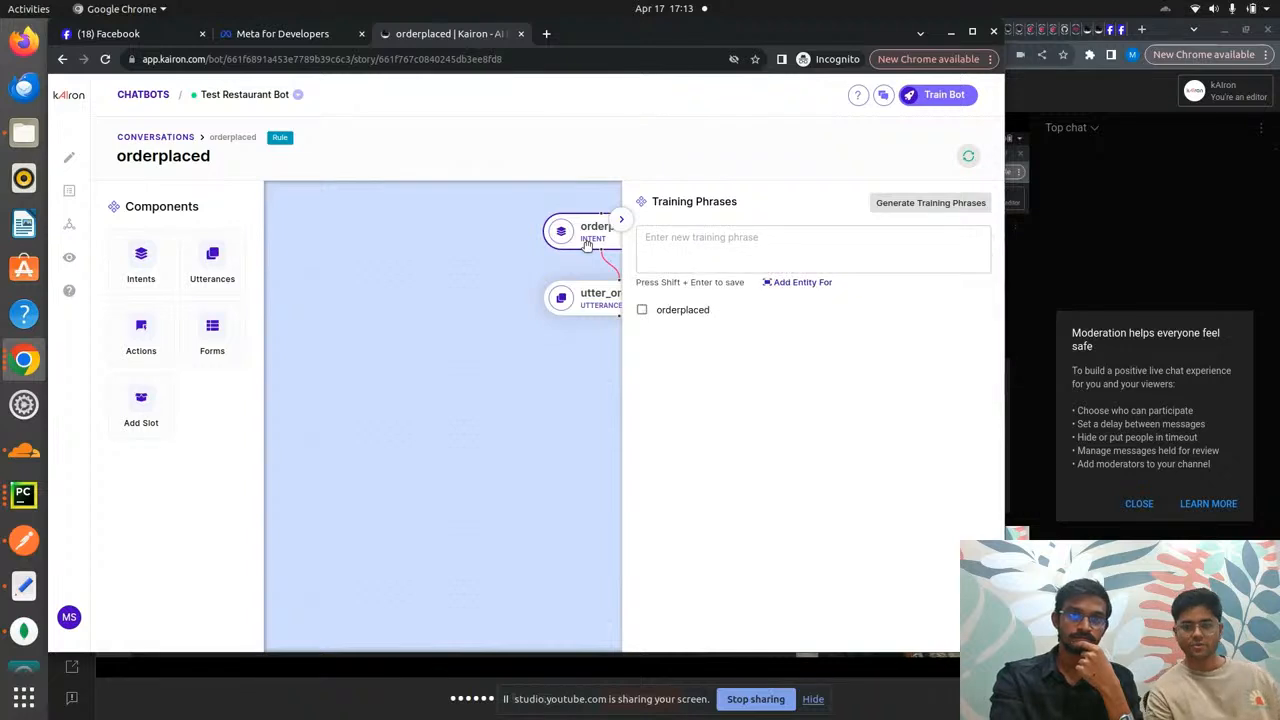
{"action": "left_click", "coordinate": [590, 298]}
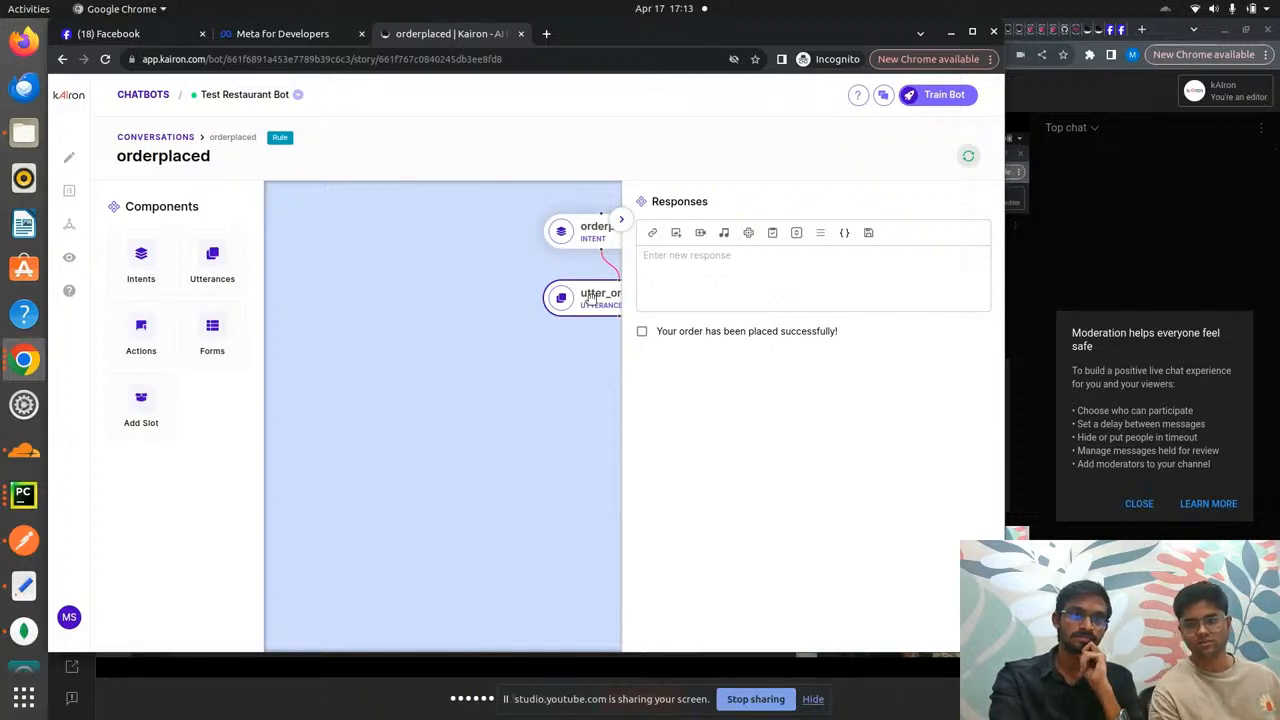
{"action": "left_click", "coordinate": [621, 219]}
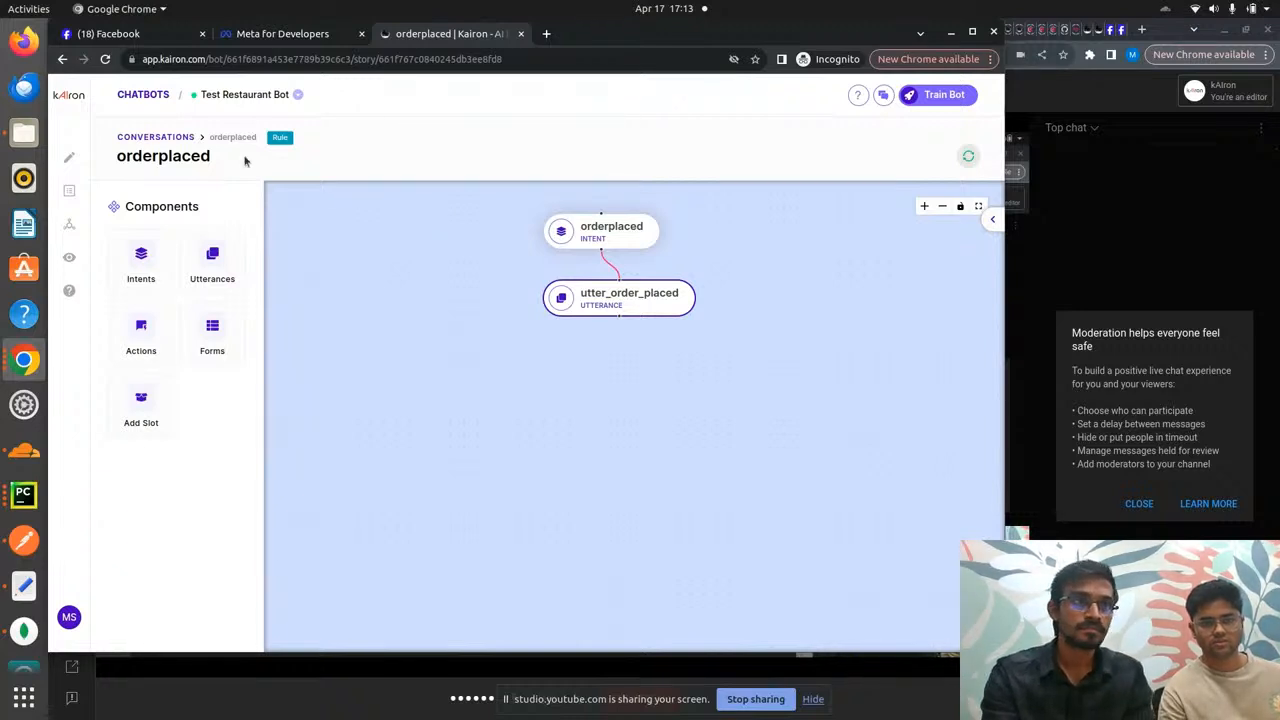
{"action": "left_click", "coordinate": [174, 141]}
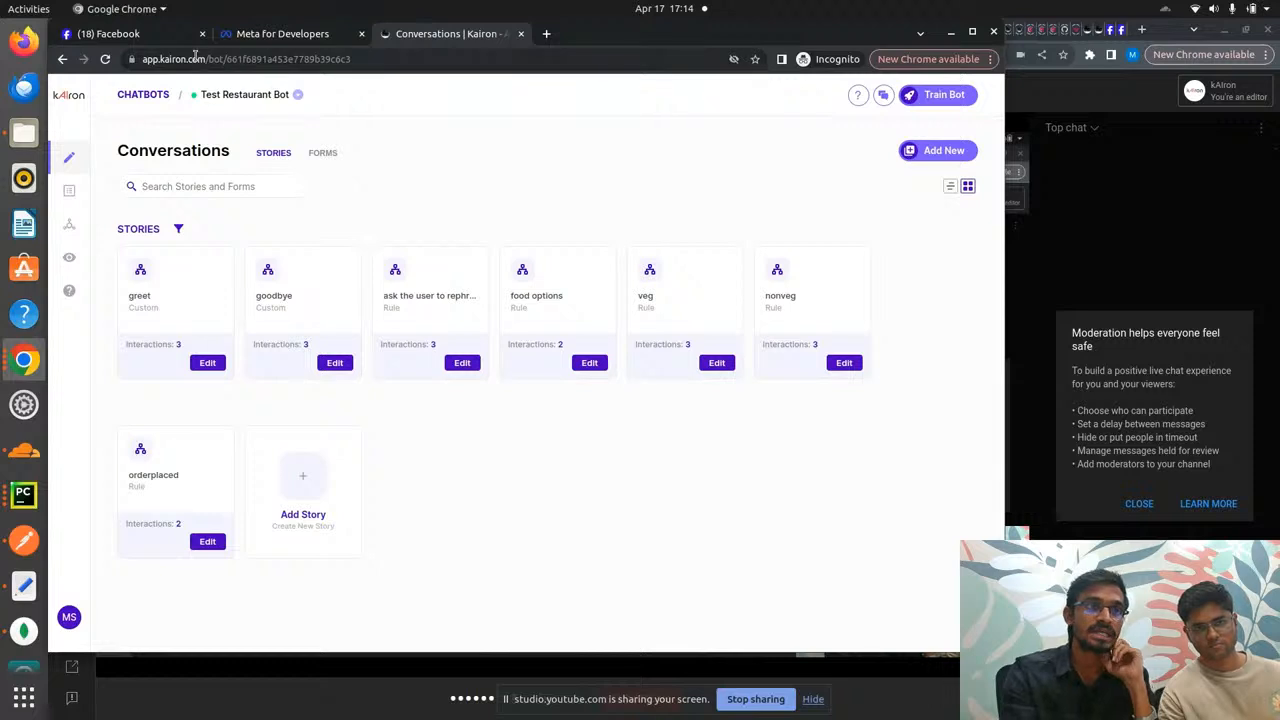
- Check kAIron's Channel Integrations page for the Messenger integration
{"action": "left_click", "coordinate": [155, 39]}
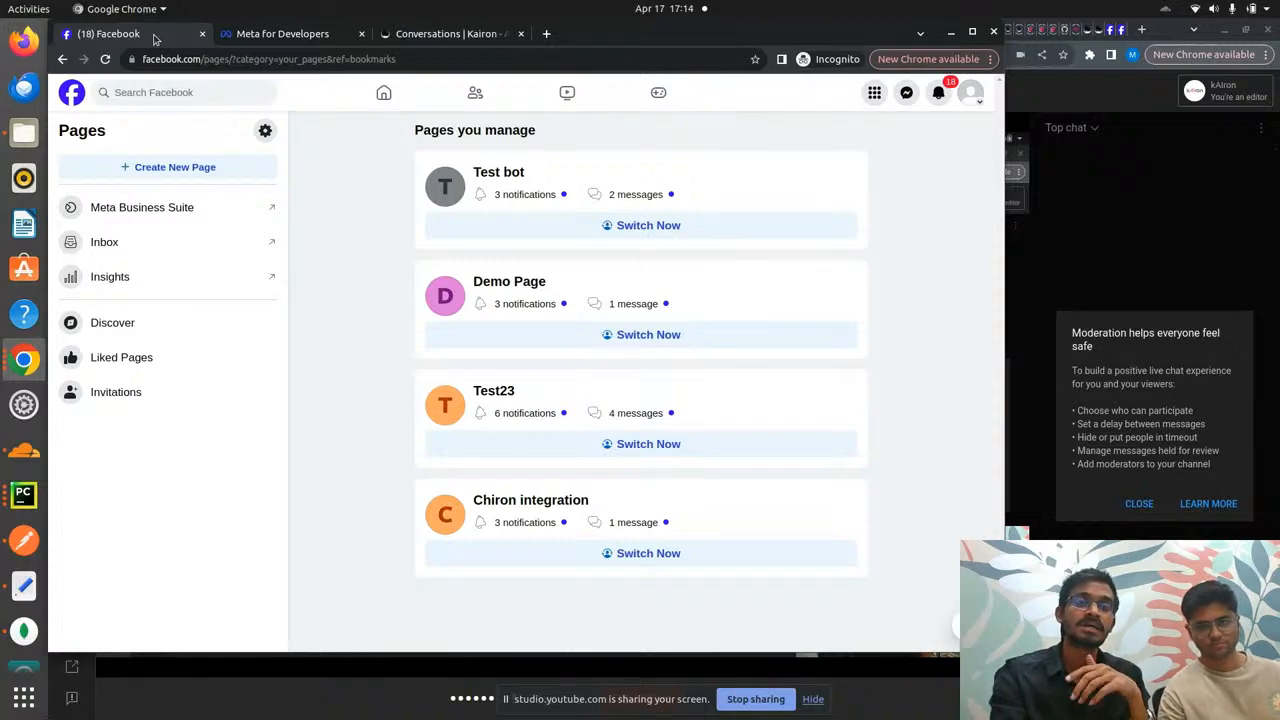
{"action": "left_click", "coordinate": [443, 40]}
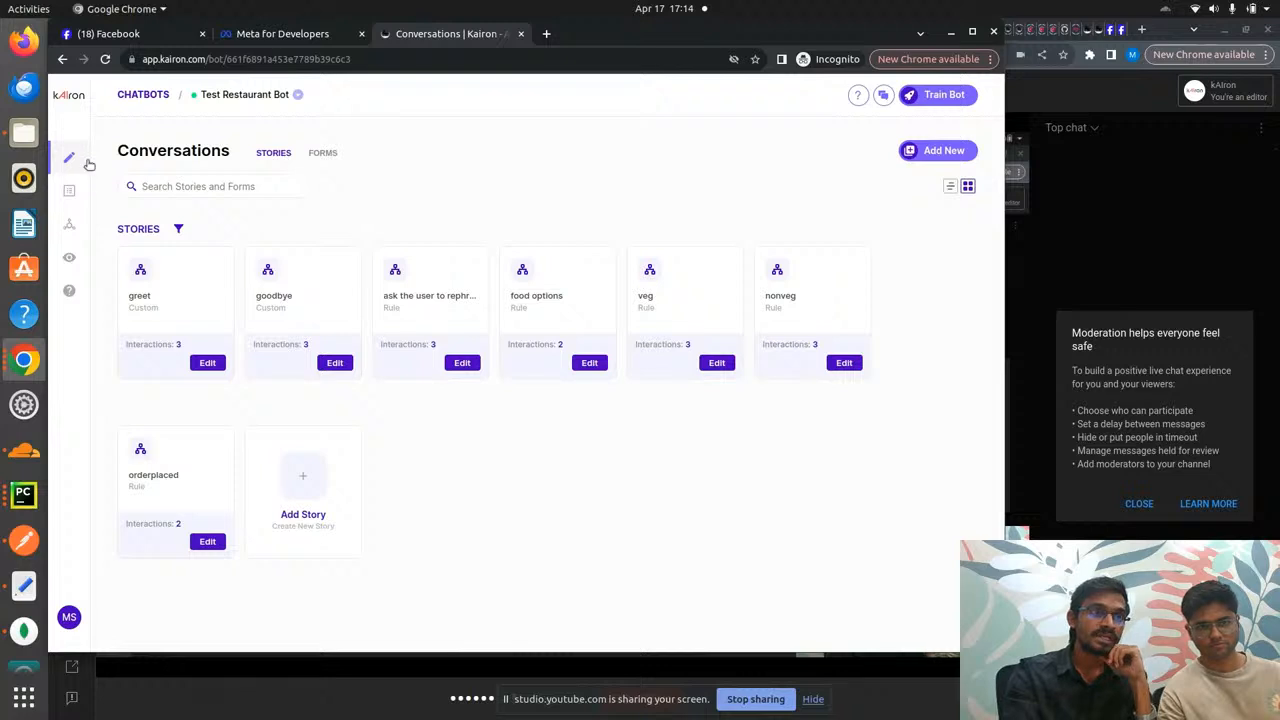
{"action": "mouse_move", "coordinate": [89, 164]}
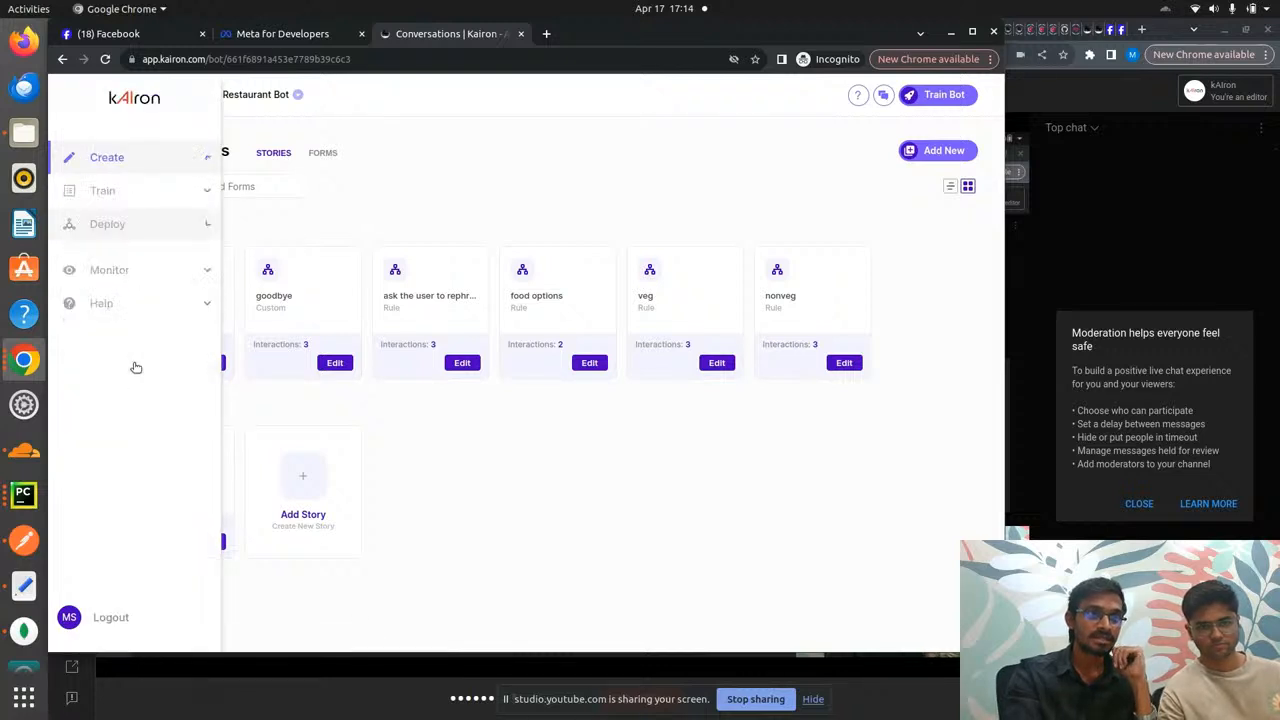
{"action": "left_click", "coordinate": [128, 334]}
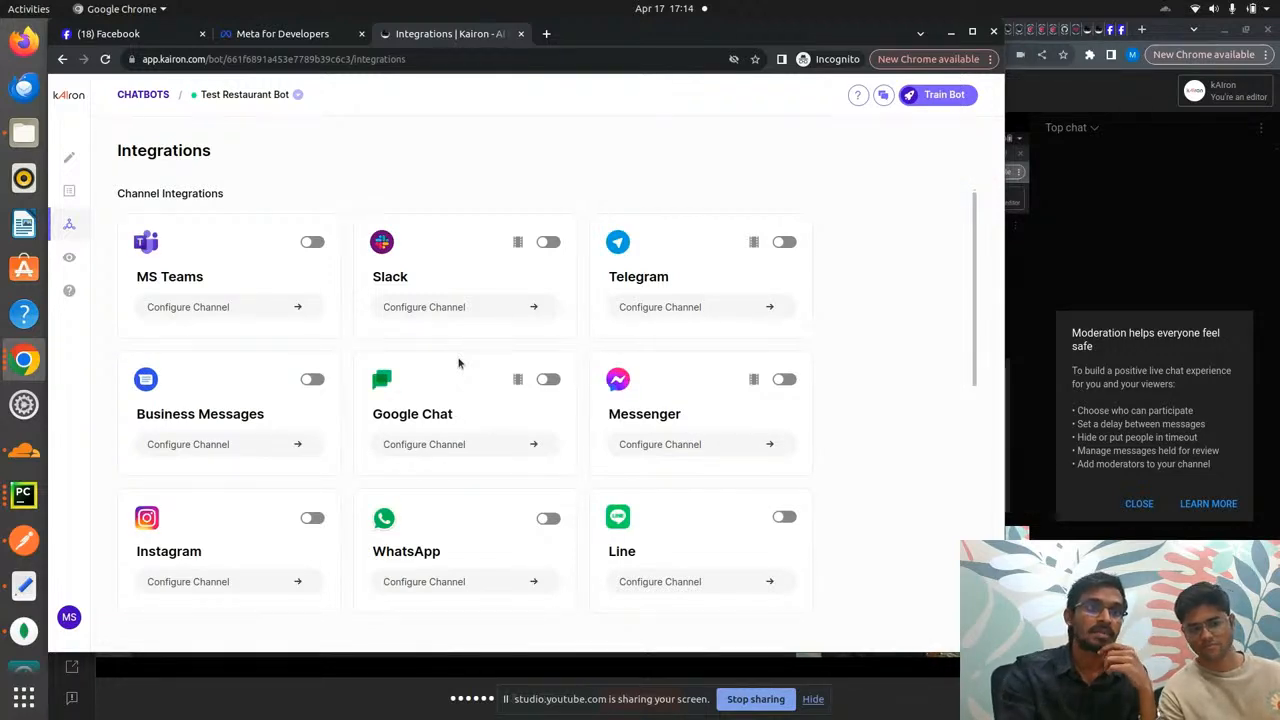
- Start creating a new Page from the Facebook Pages list
{"action": "left_click", "coordinate": [153, 40]}
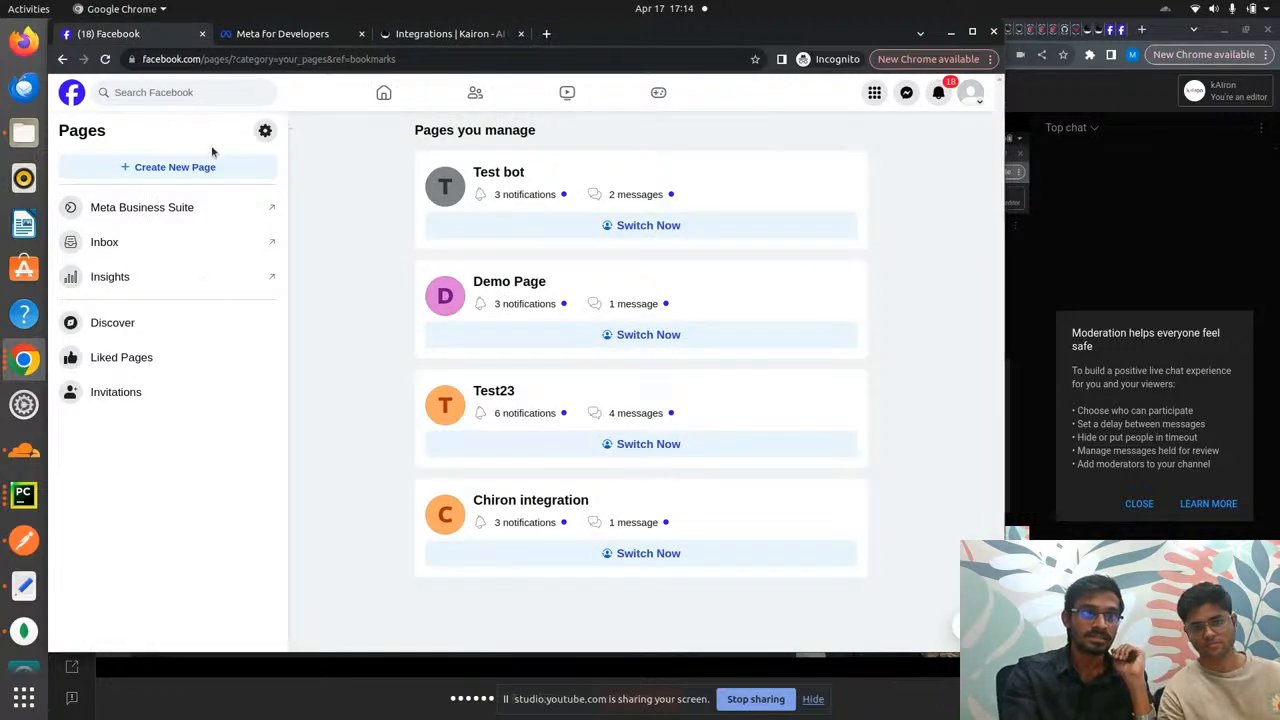
{"action": "left_click", "coordinate": [186, 166]}
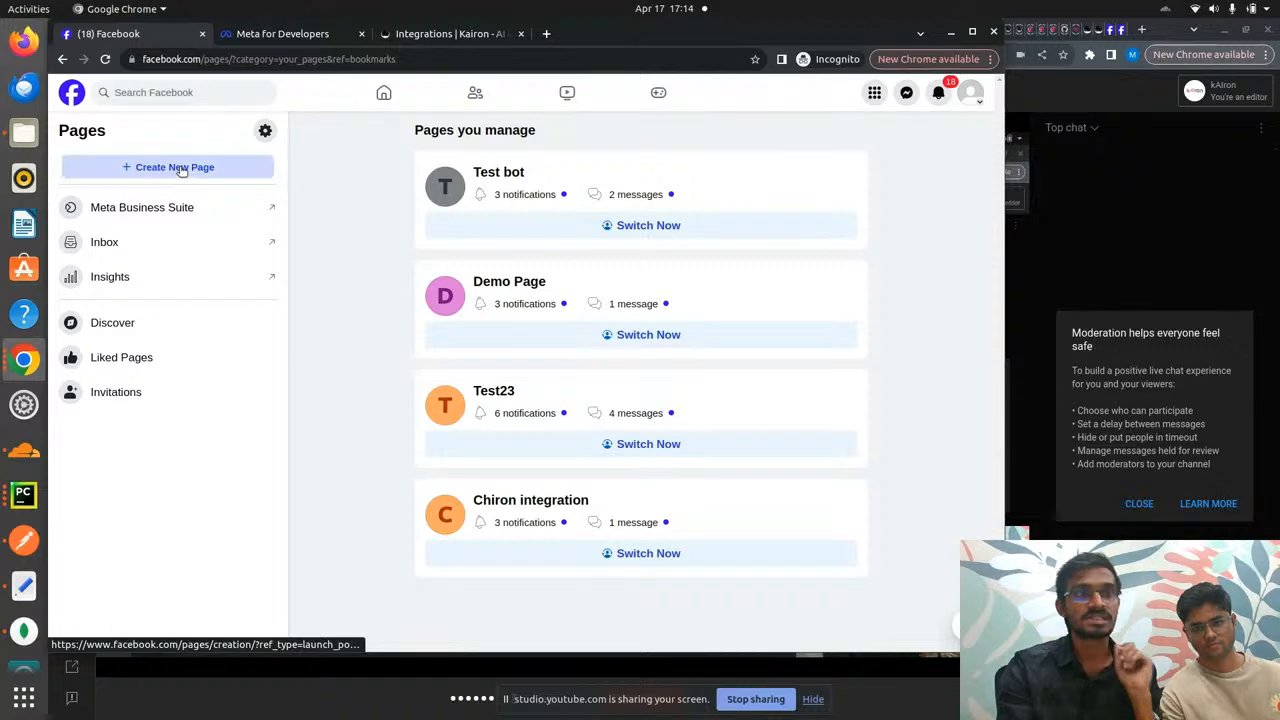
{"action": "left_click", "coordinate": [166, 232]}
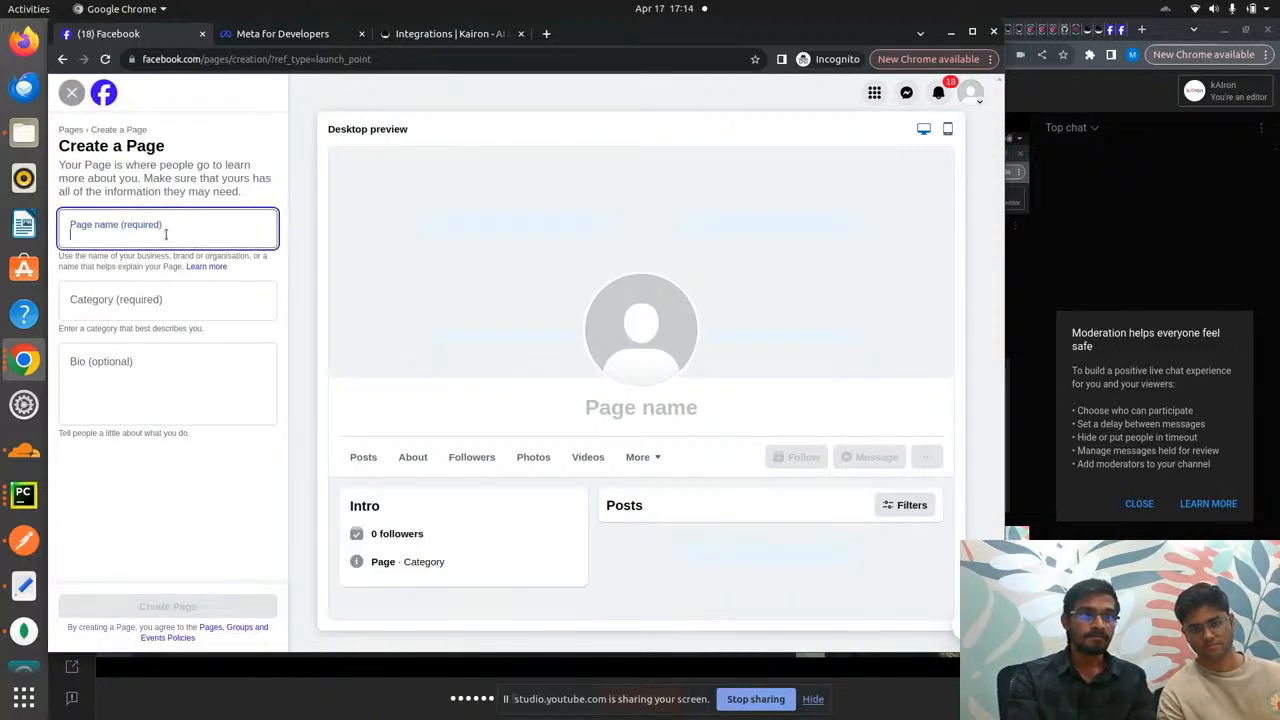
- Name the new page 'Restaurant Bot' and set its category to Business centre
{"action": "type", "text": "Res"}
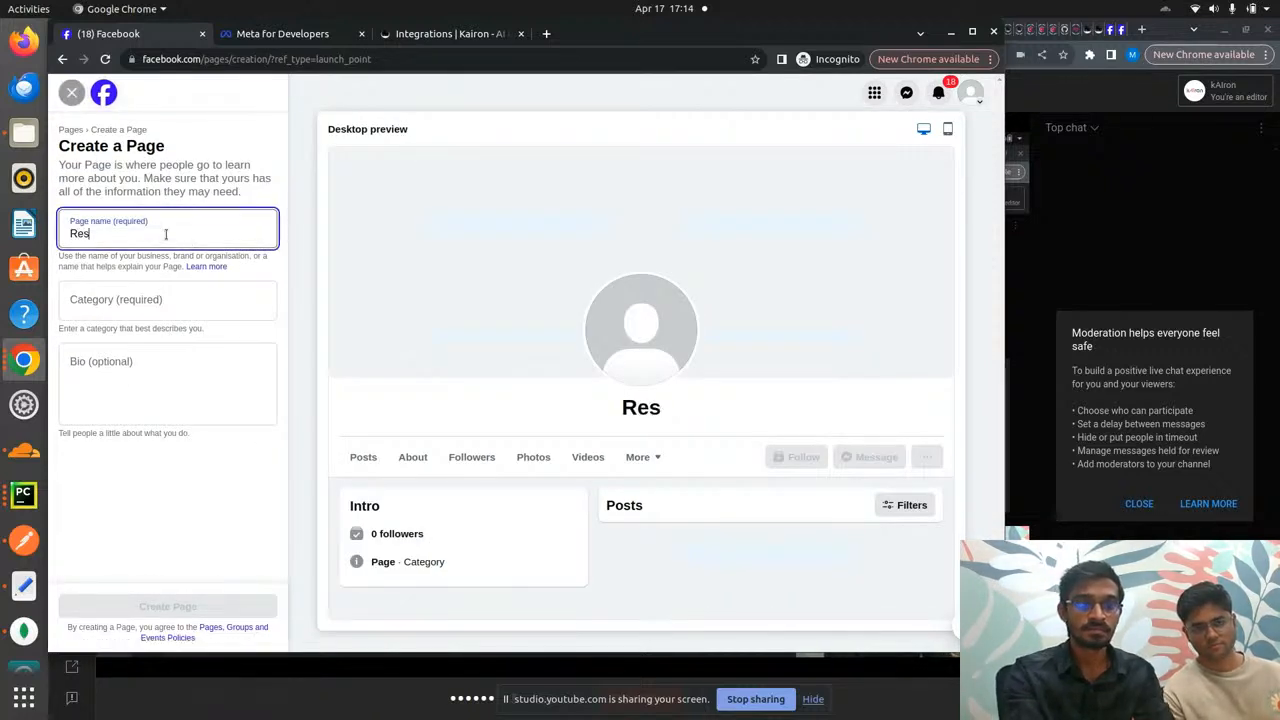
{"action": "type", "text": "taurant"}
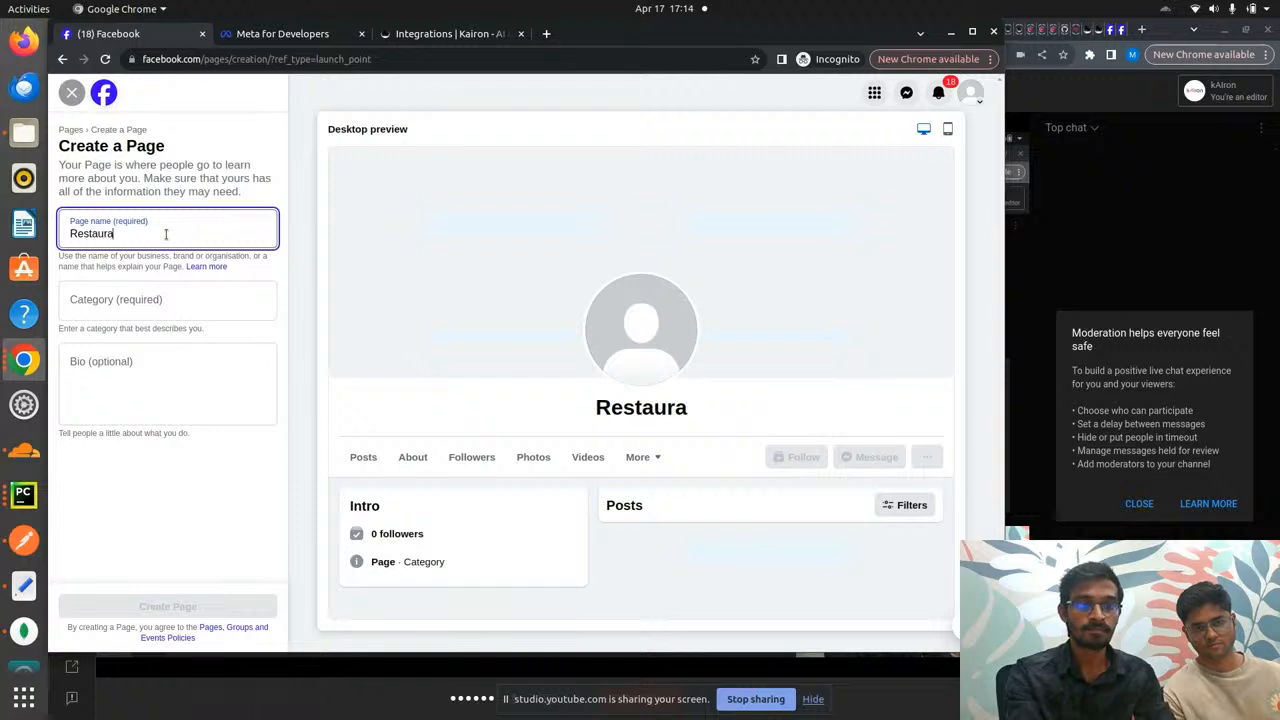
{"action": "type", "text": "ot"}
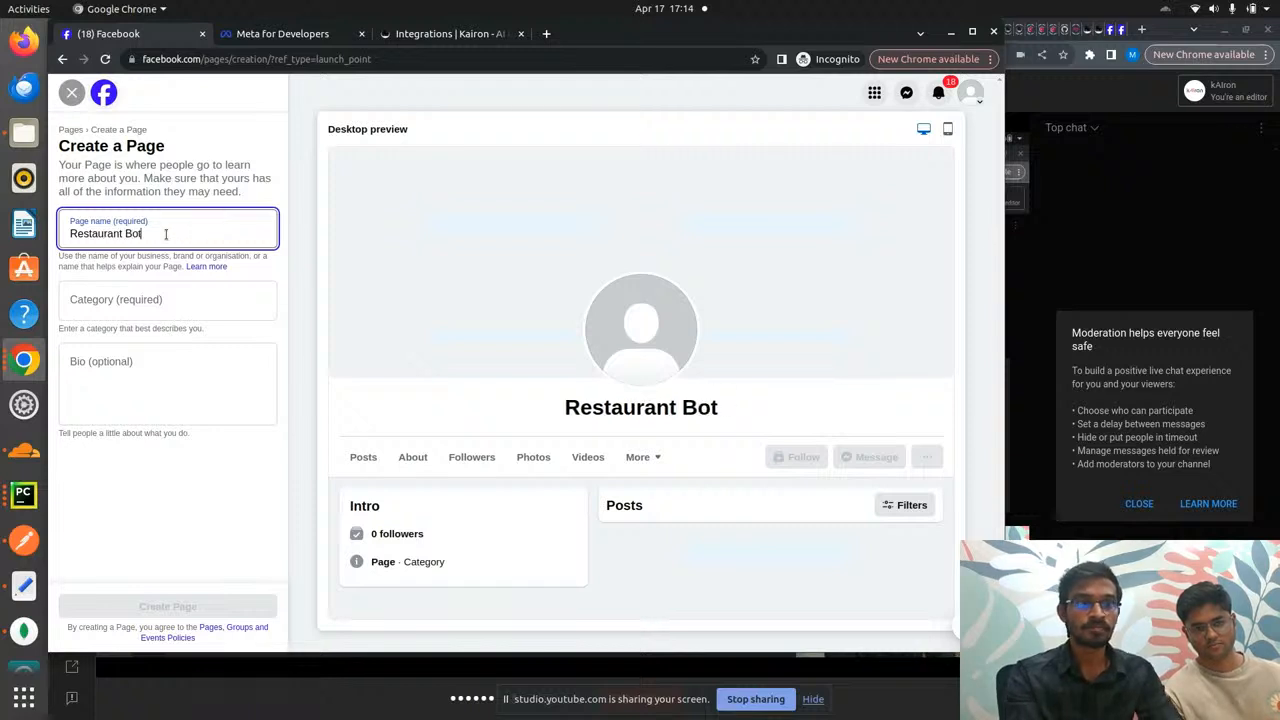
{"action": "left_click", "coordinate": [157, 300]}
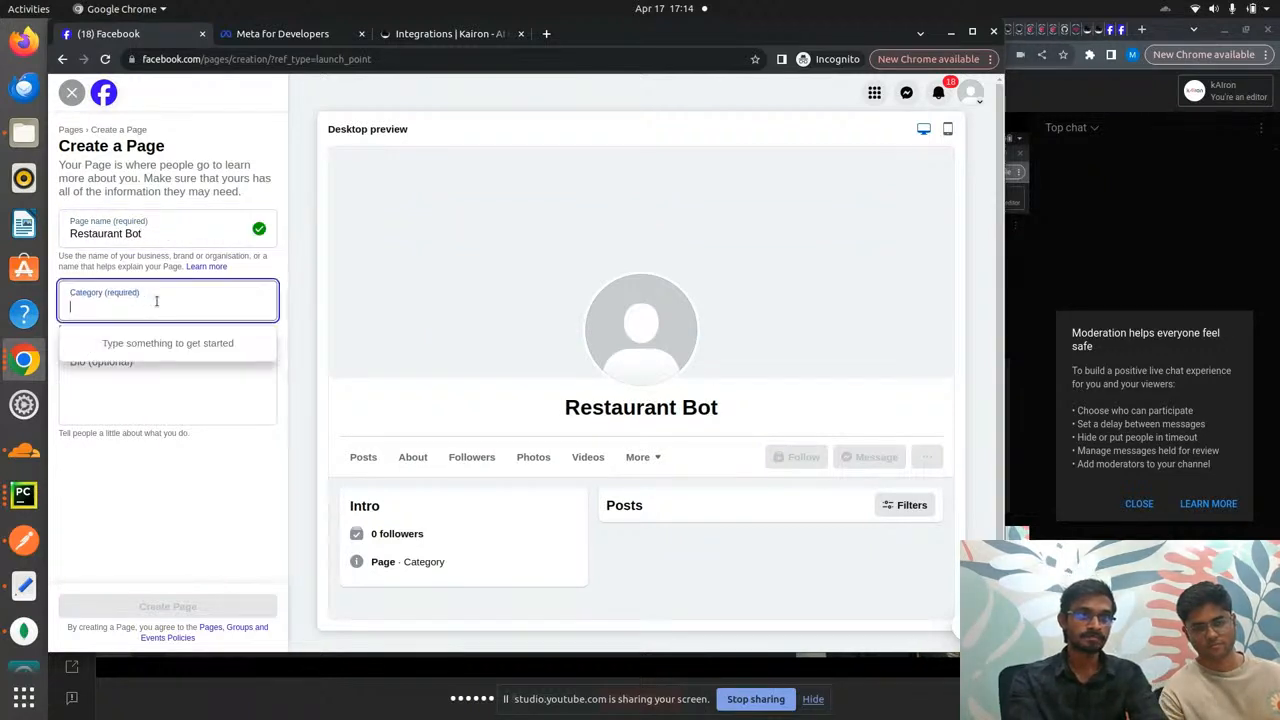
{"action": "type", "text": "busi"}
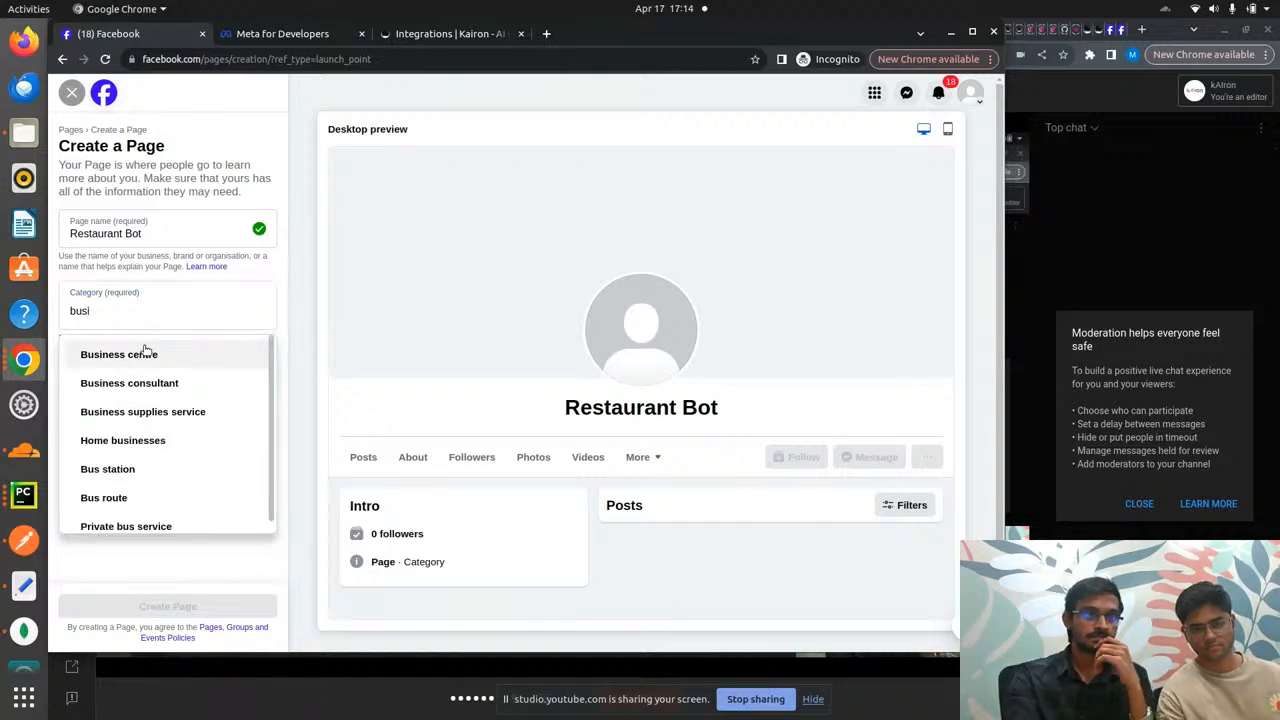
{"action": "left_click", "coordinate": [145, 350]}
- Enter the bio 'Welcome to our restaurant and enjoy the food.', fixing typos along the way
{"action": "left_click", "coordinate": [141, 375]}
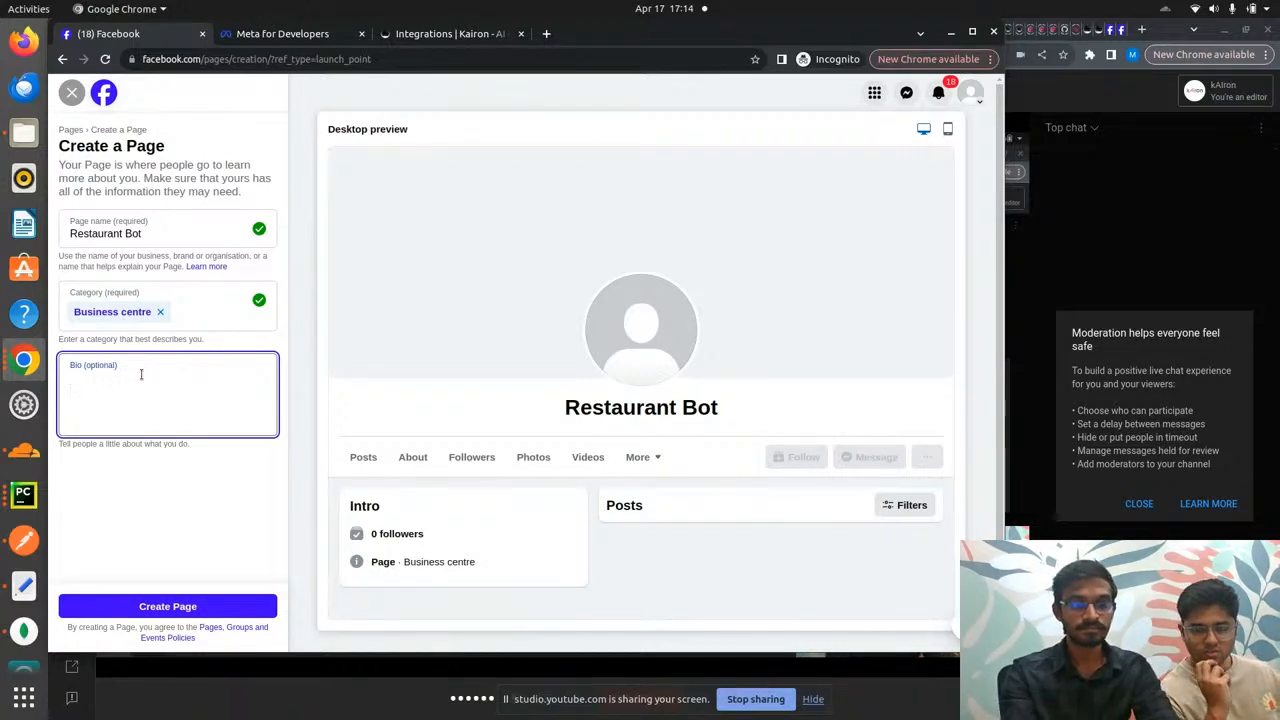
{"action": "type", "text": "Welo"}
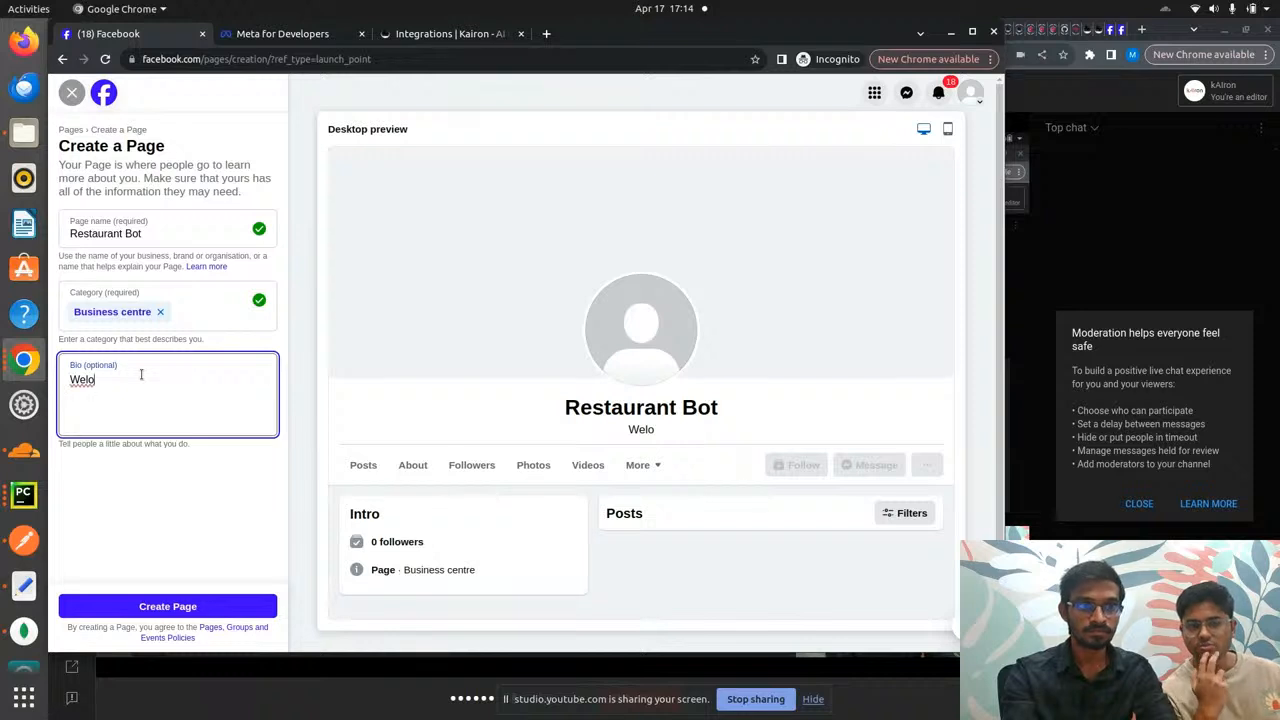
{"action": "key", "text": "BackSpace"}
{"action": "type", "text": "come"}
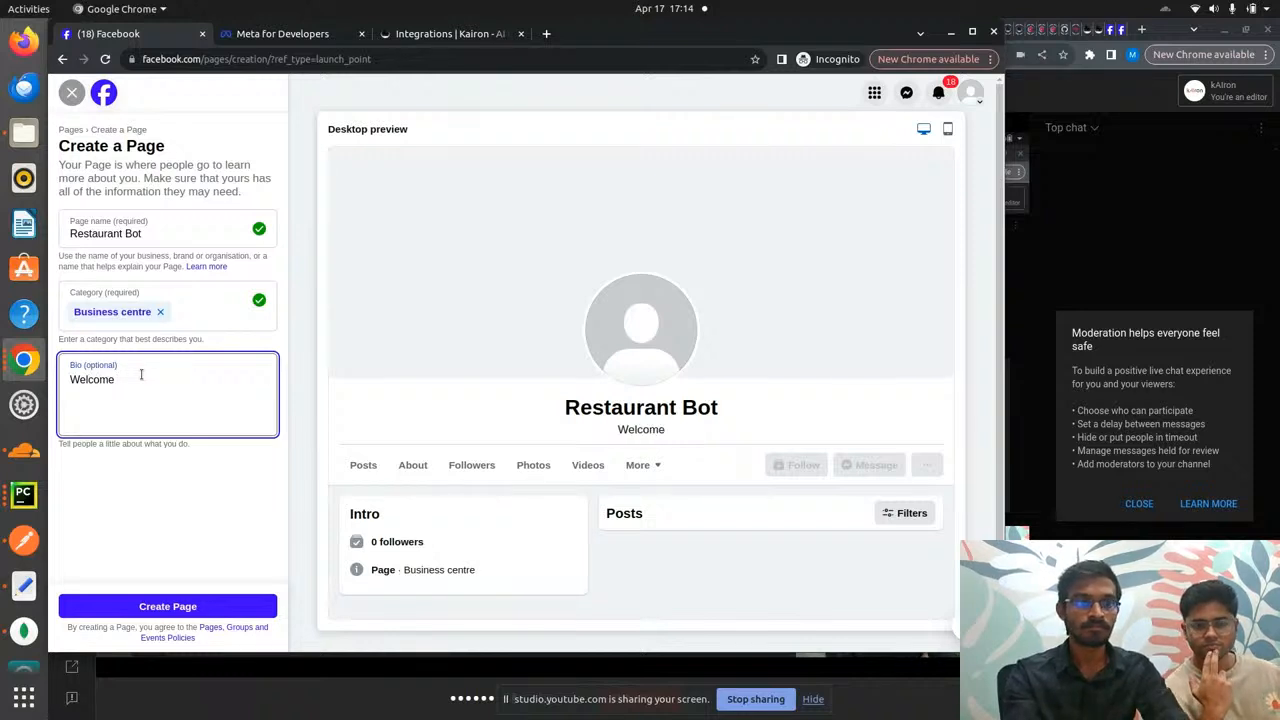
{"action": "type", "text": " to th"}
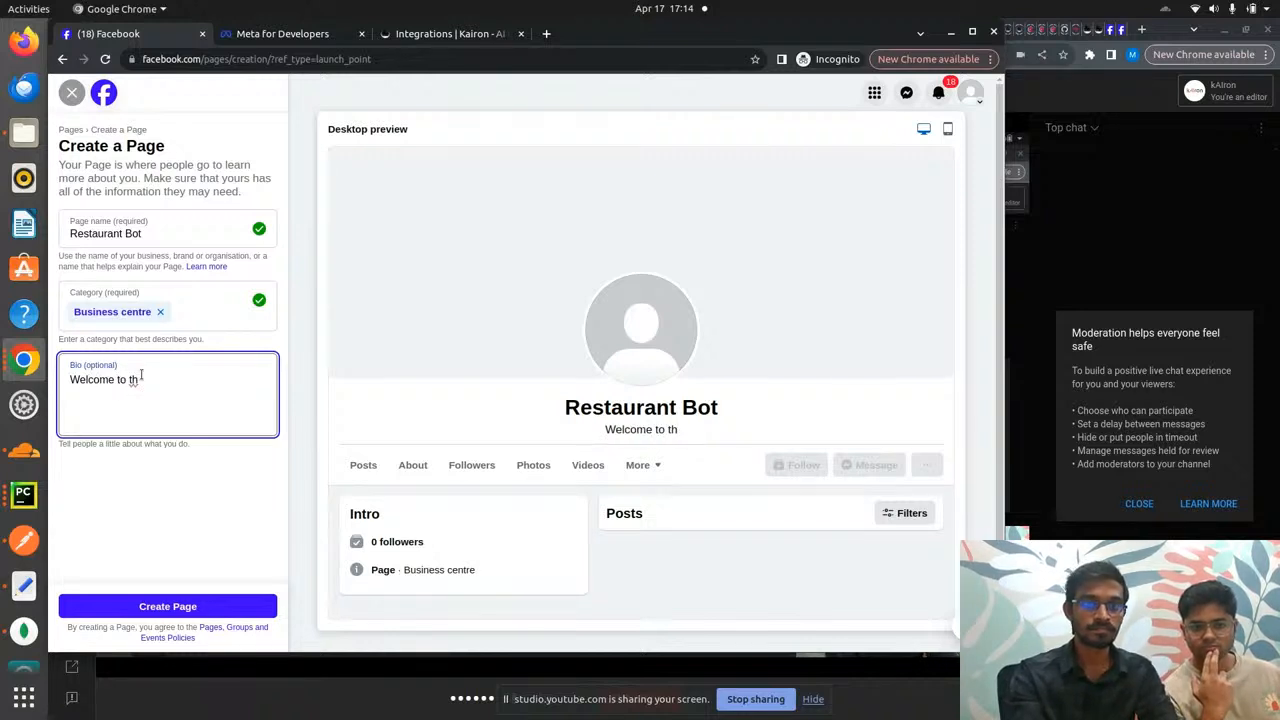
{"action": "key", "text": "BackSpace"}
{"action": "key", "text": "BackSpace"}
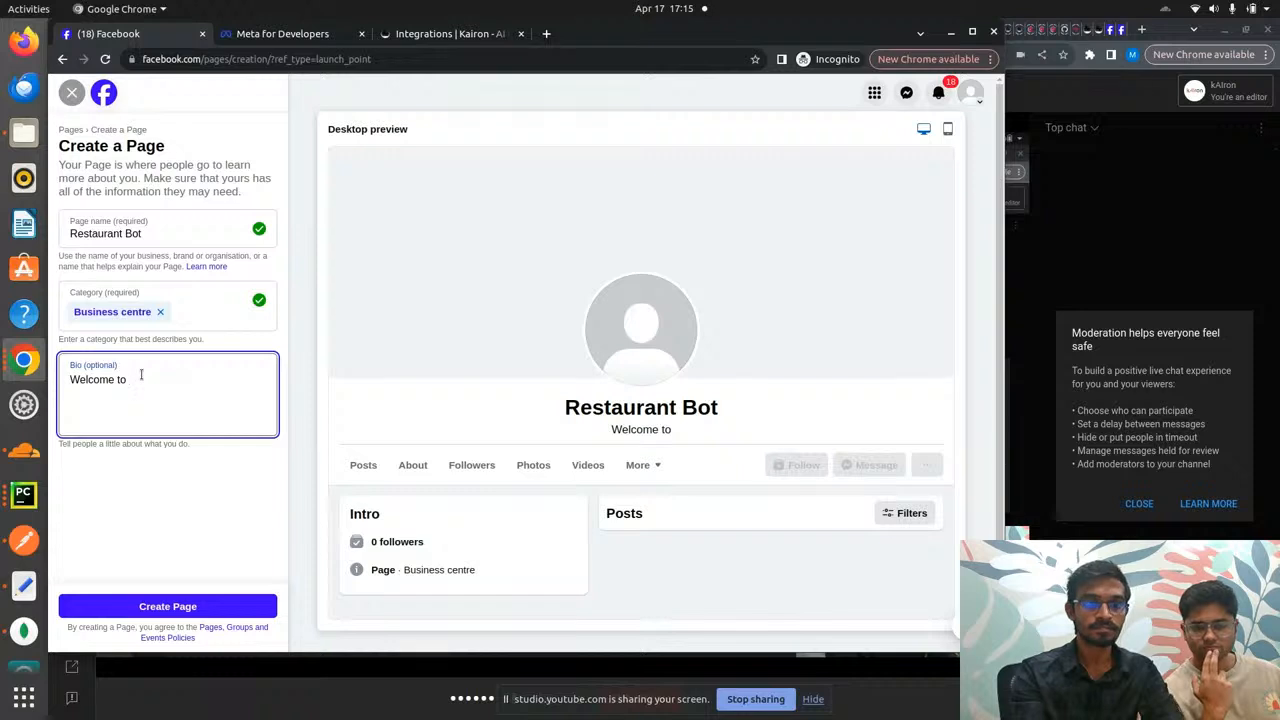
{"action": "type", "text": "ou"}
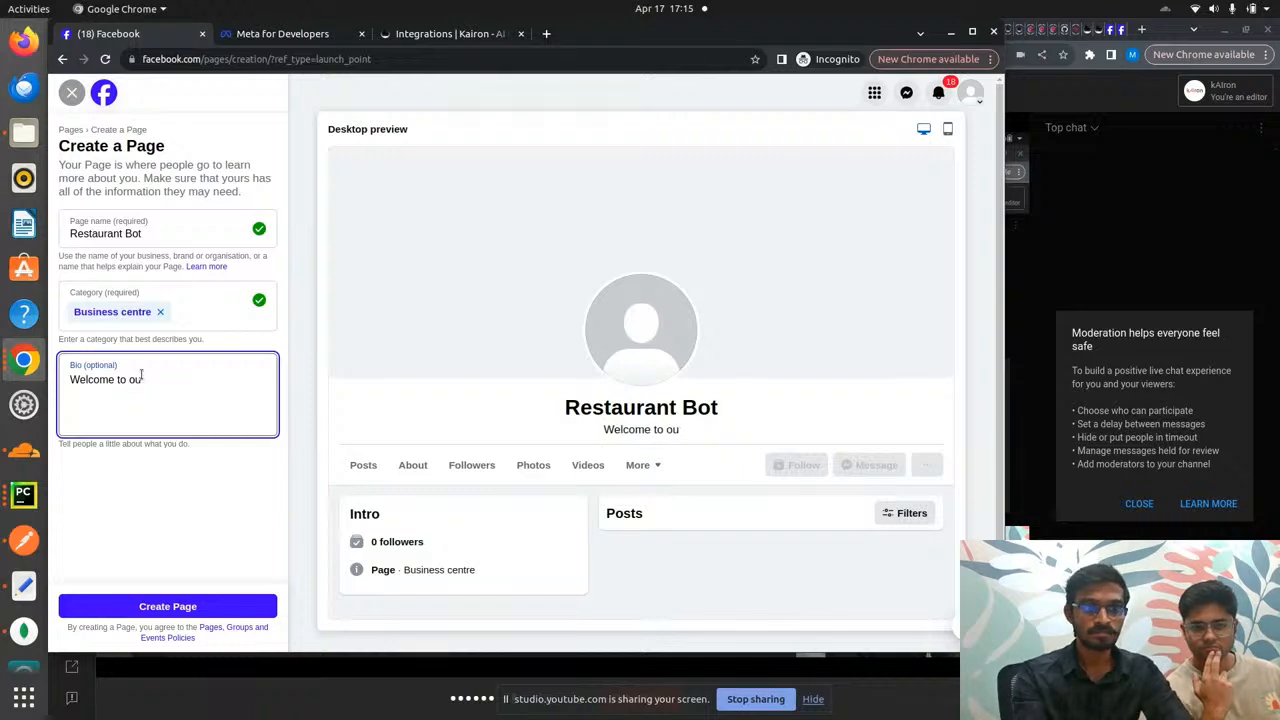
{"action": "type", "text": "r re"}
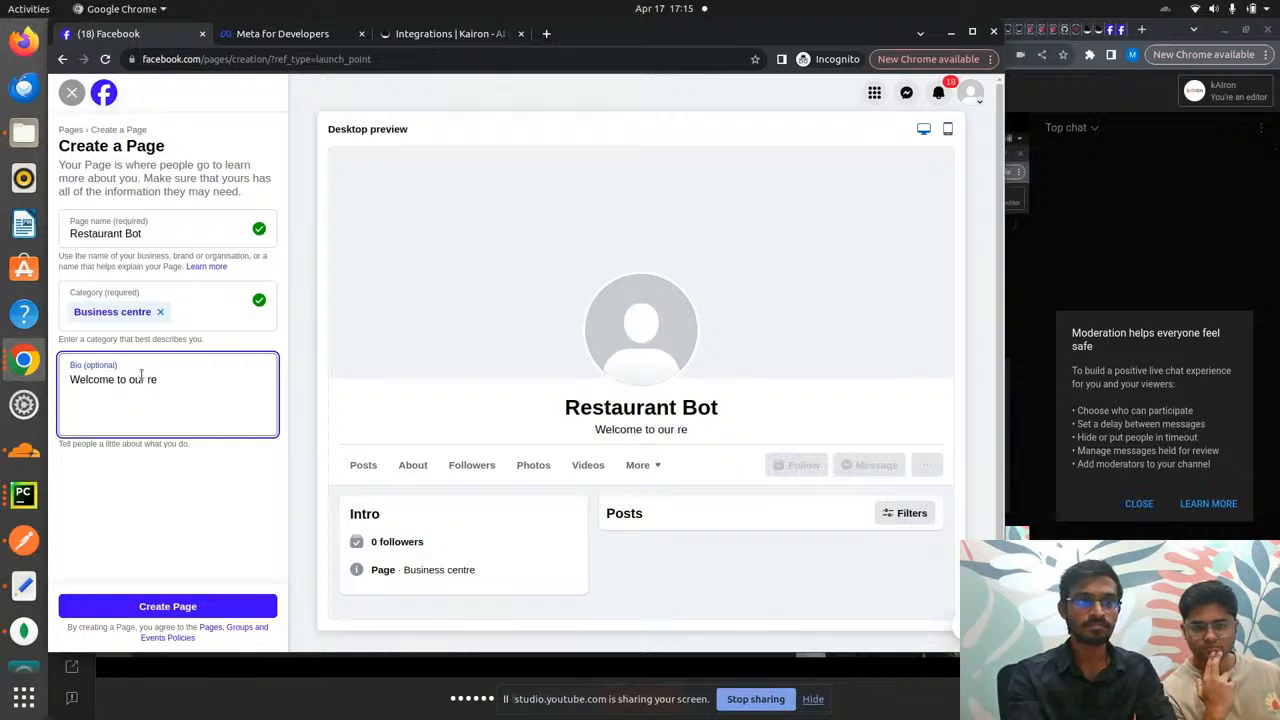
{"action": "type", "text": "stau"}
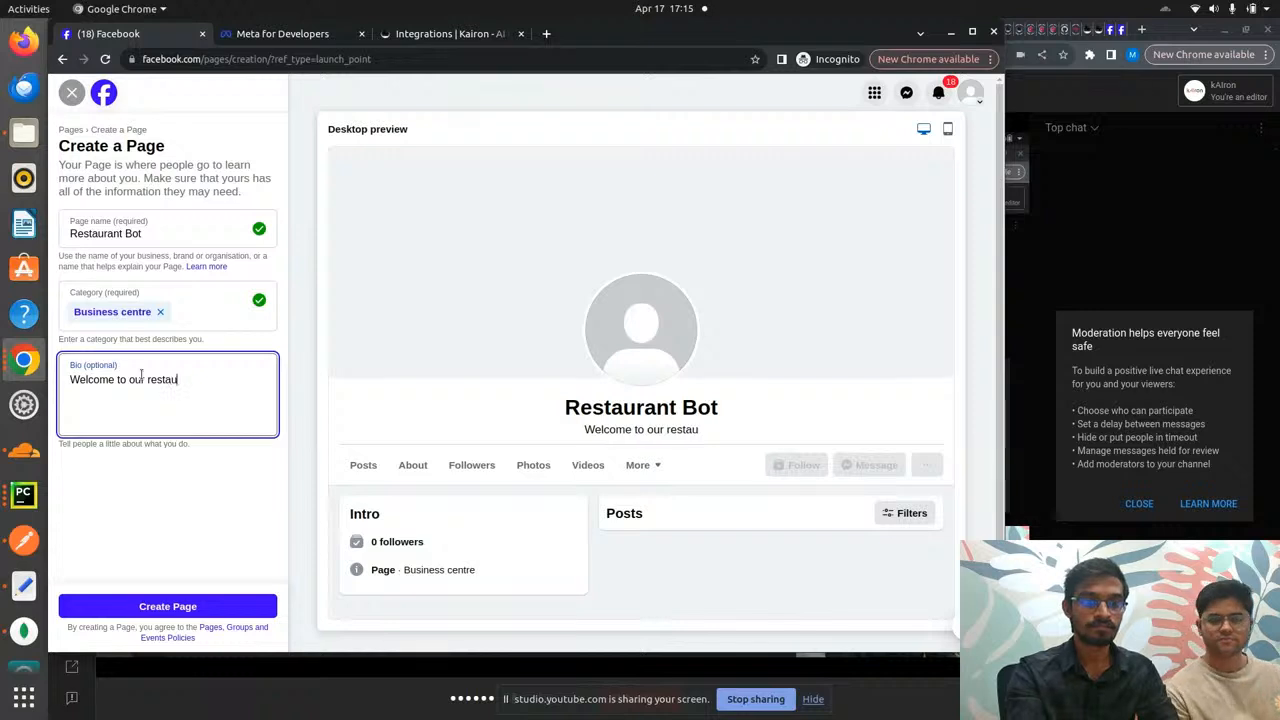
{"action": "type", "text": "rant and "}
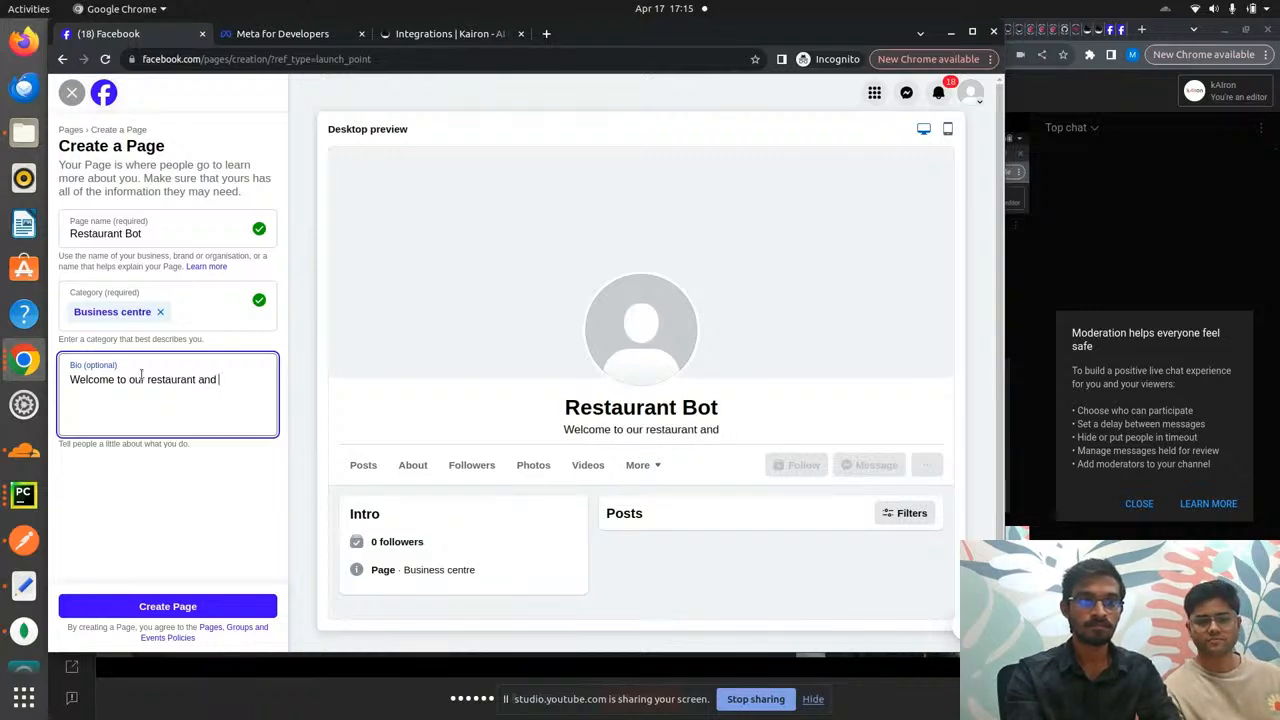
{"action": "type", "text": "e"}
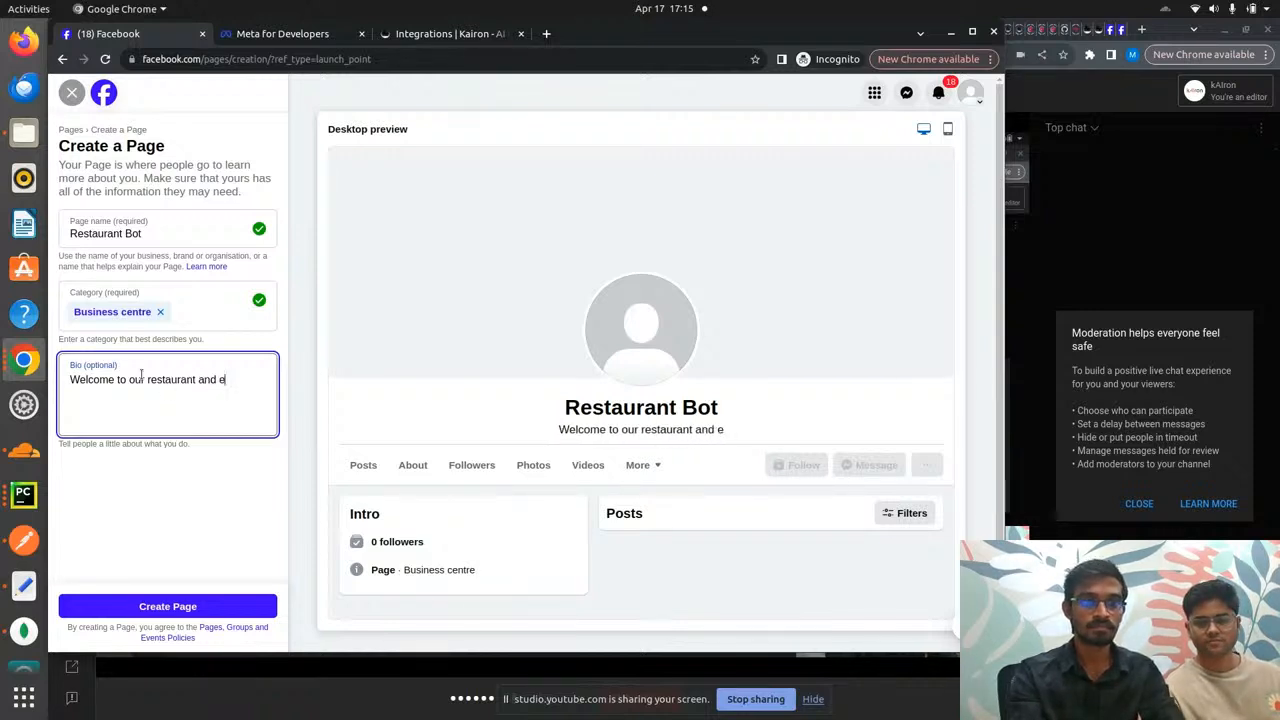
{"action": "type", "text": "njoy th"}
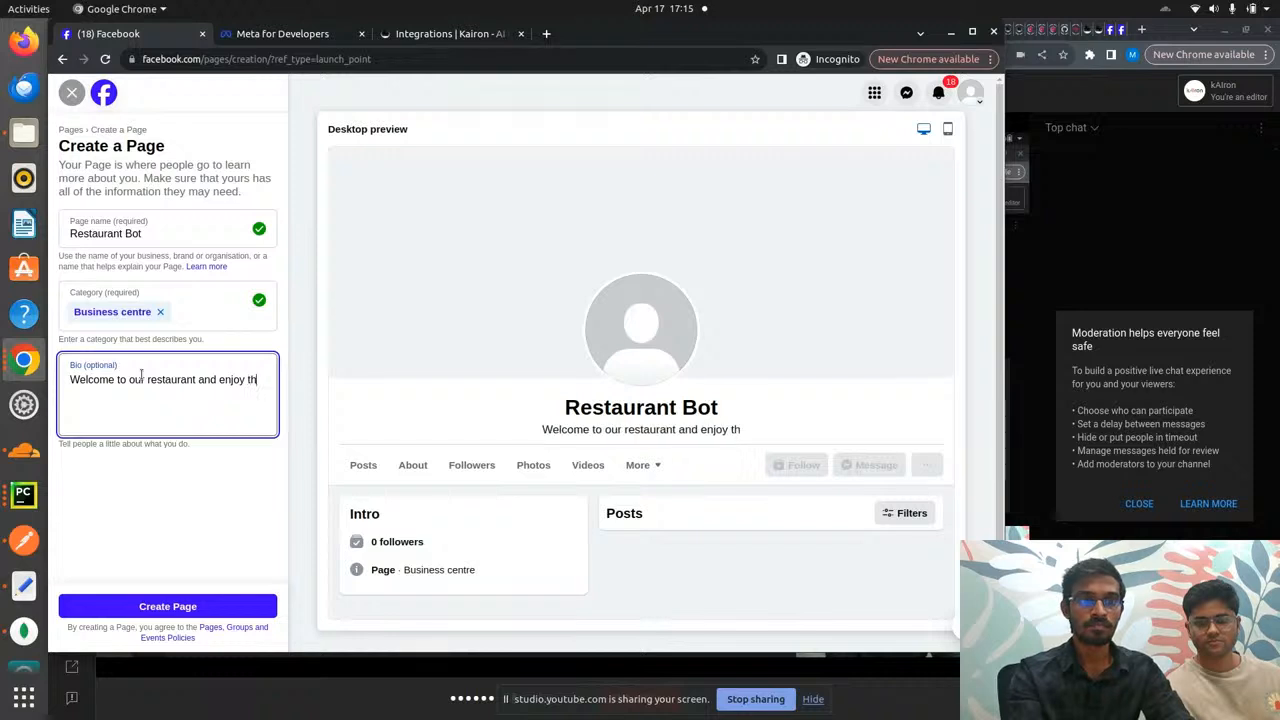
{"action": "type", "text": "e food."}
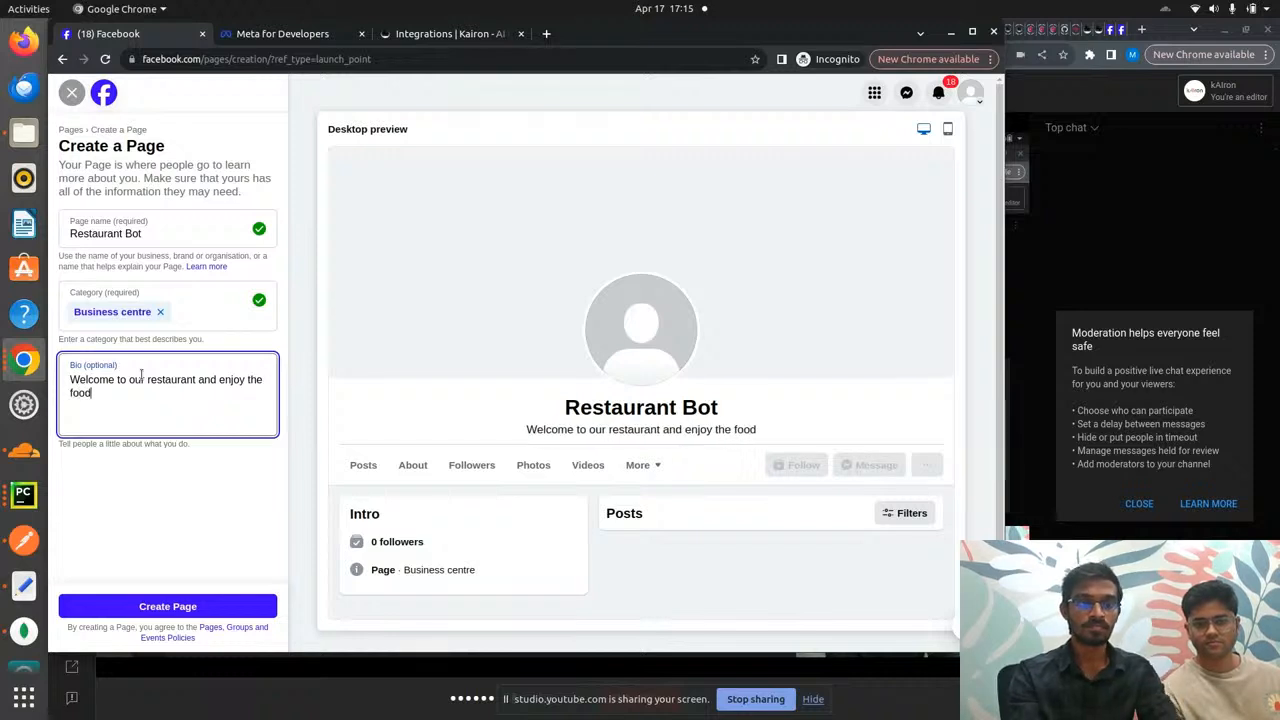
- Create the Restaurant Bot page and step through setup, skipping optional details and WhatsApp
{"action": "left_click", "coordinate": [165, 606]}
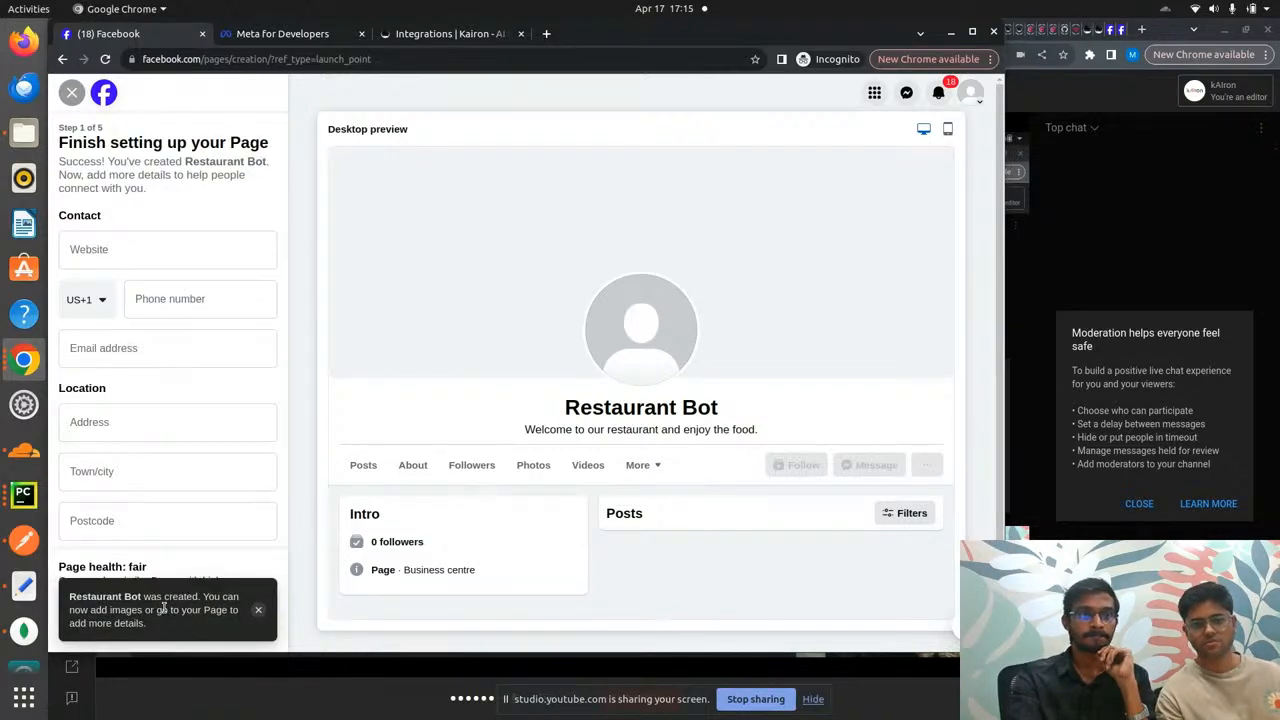
{"action": "left_click", "coordinate": [258, 609]}
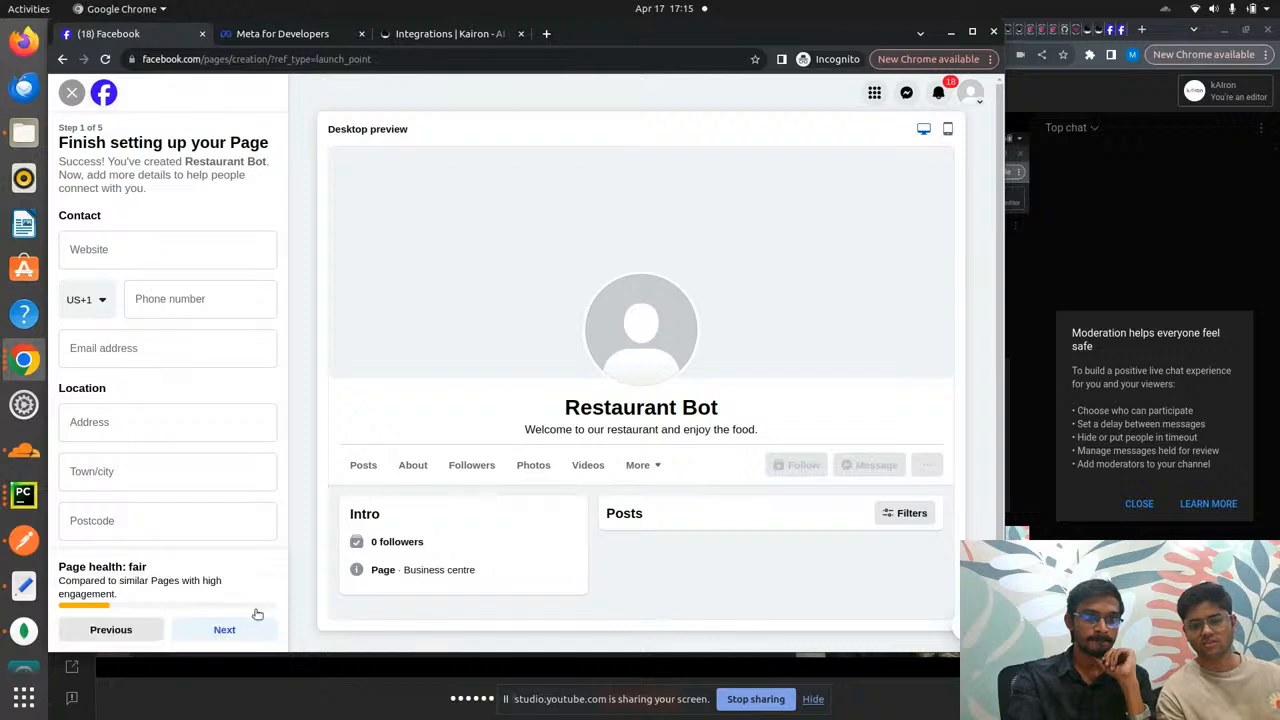
{"action": "left_click", "coordinate": [238, 625]}
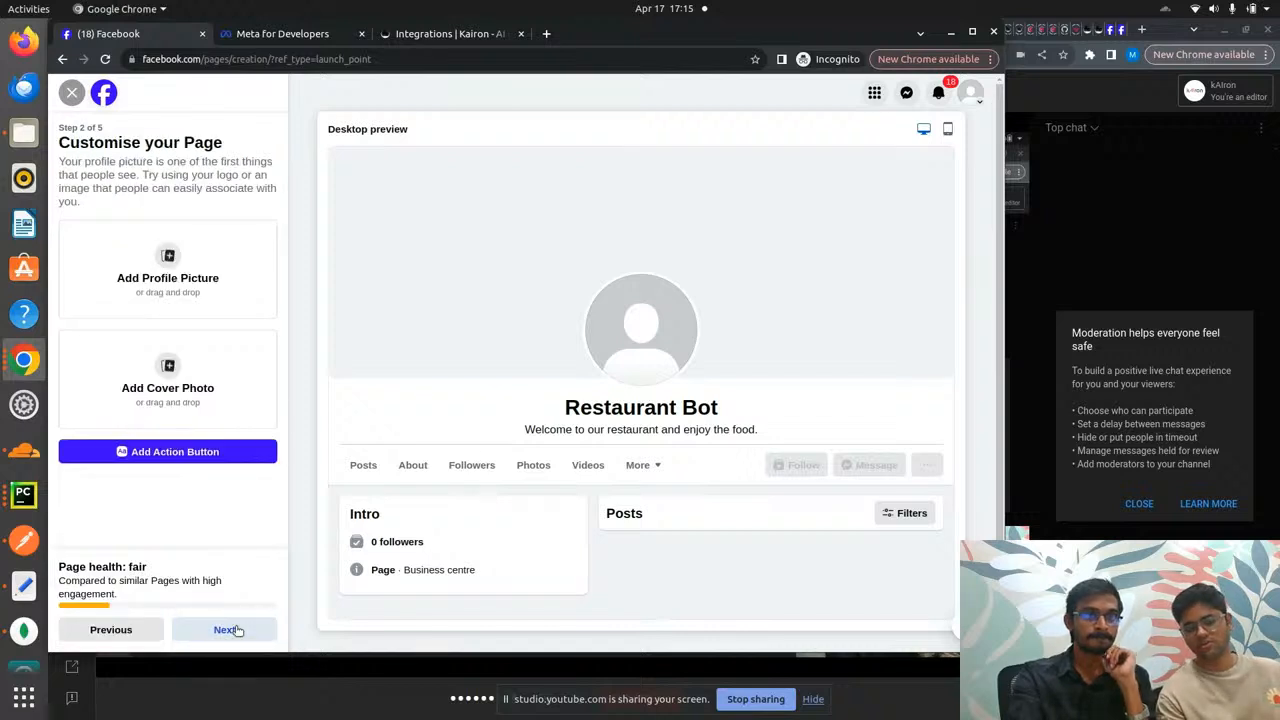
{"action": "left_click", "coordinate": [237, 627]}
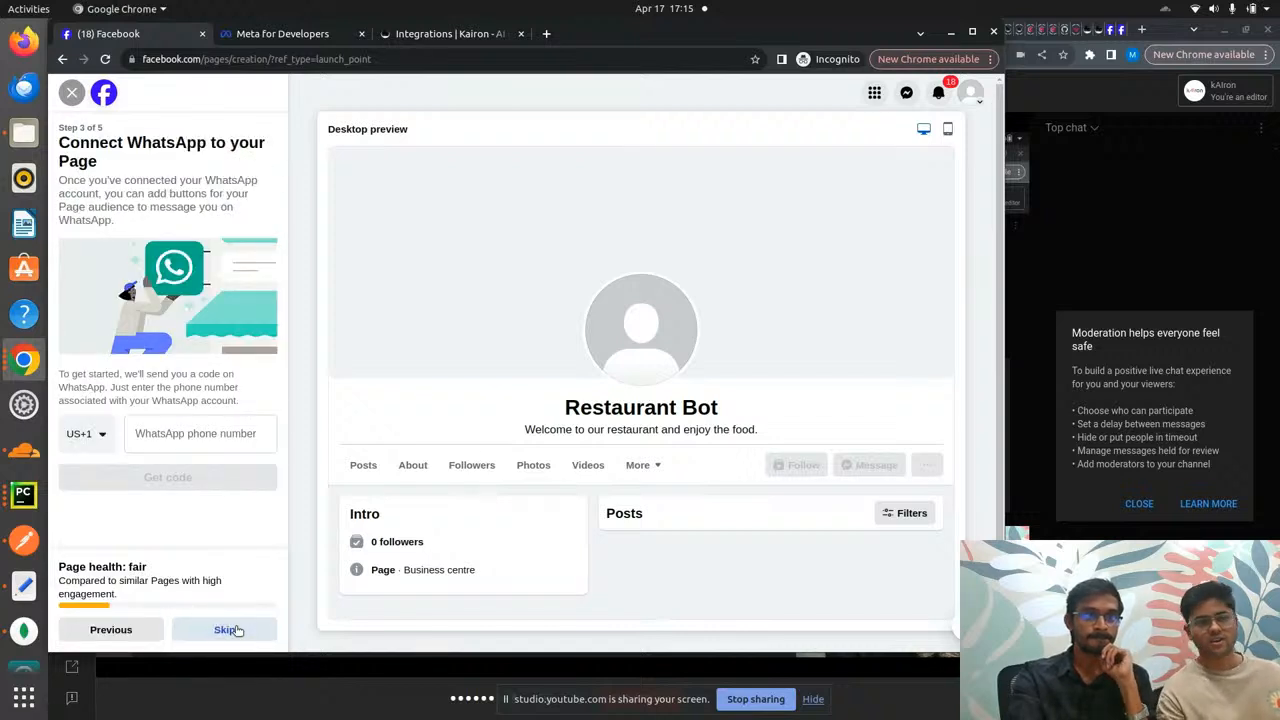
{"action": "left_click", "coordinate": [238, 630]}
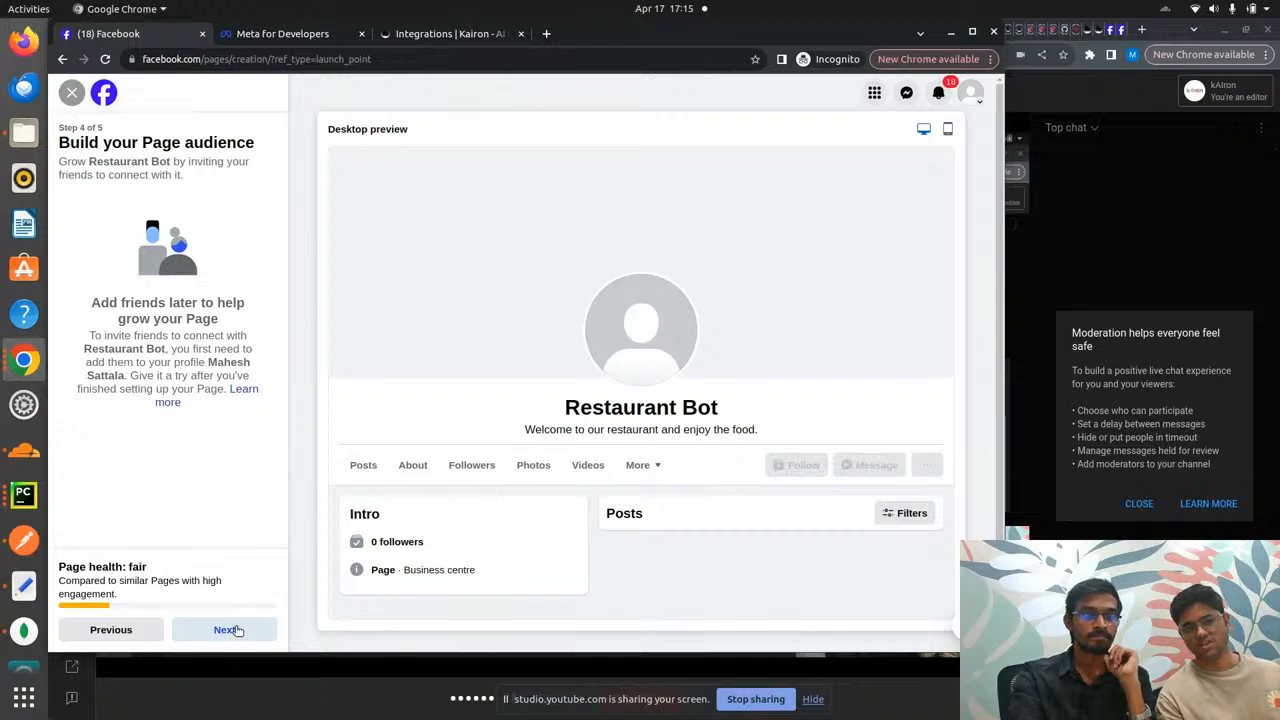
{"action": "left_click", "coordinate": [238, 630]}
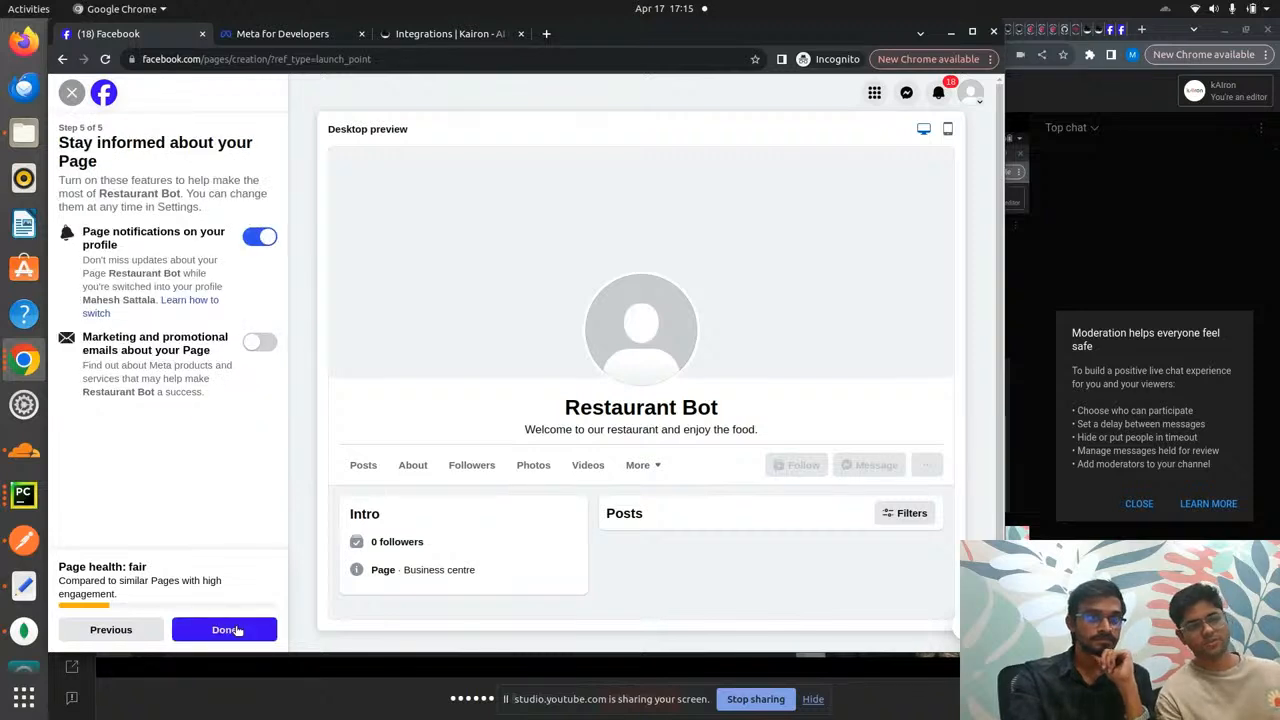
{"action": "left_click", "coordinate": [237, 630]}
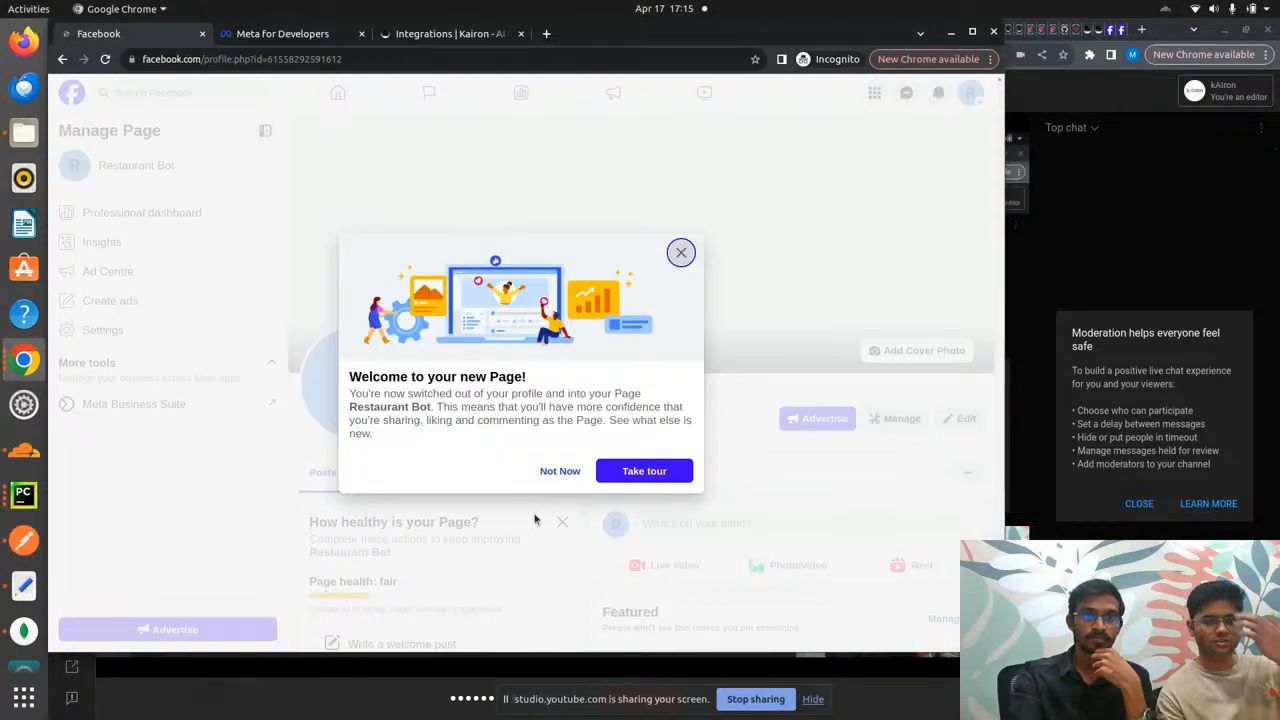
- Dismiss the Facebook welcome message with Not Now and look over the new Restaurant Bot page
{"action": "left_click", "coordinate": [560, 471]}
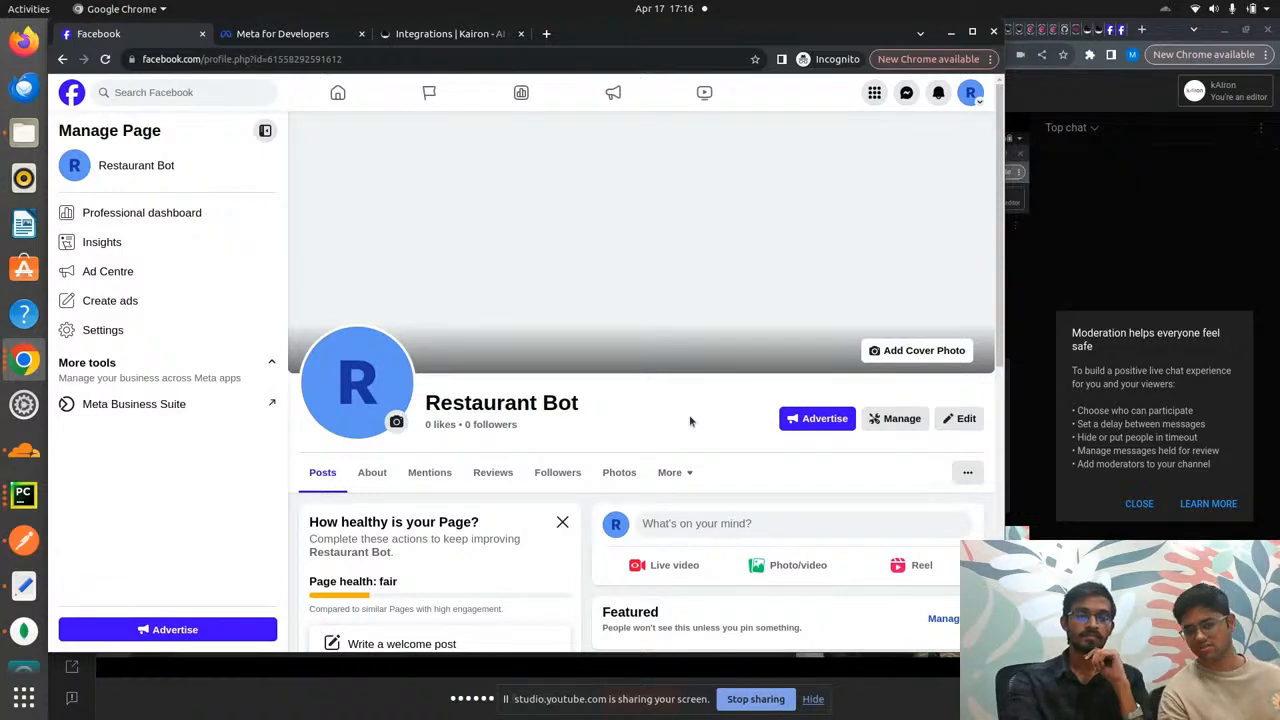
{"action": "scroll", "coordinate": [689, 421], "scroll_direction": "down", "scroll_amount": 4}
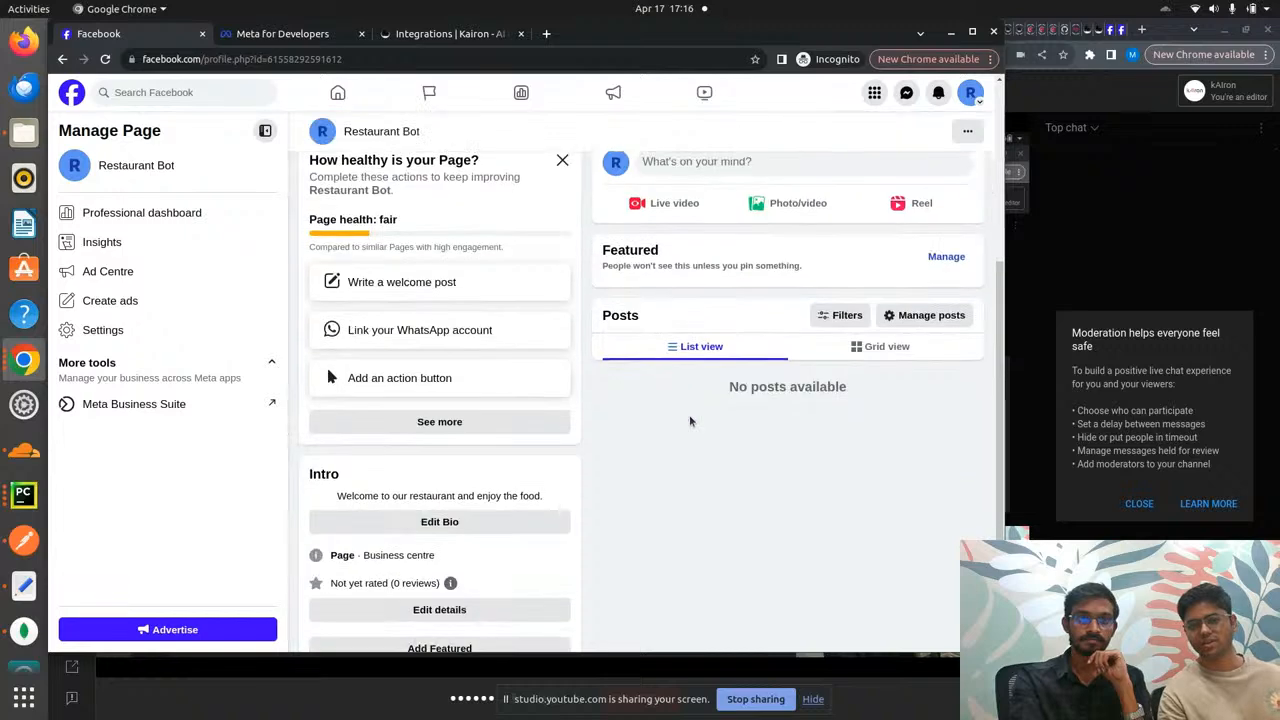
{"action": "scroll", "coordinate": [689, 421], "scroll_direction": "up", "scroll_amount": 4}
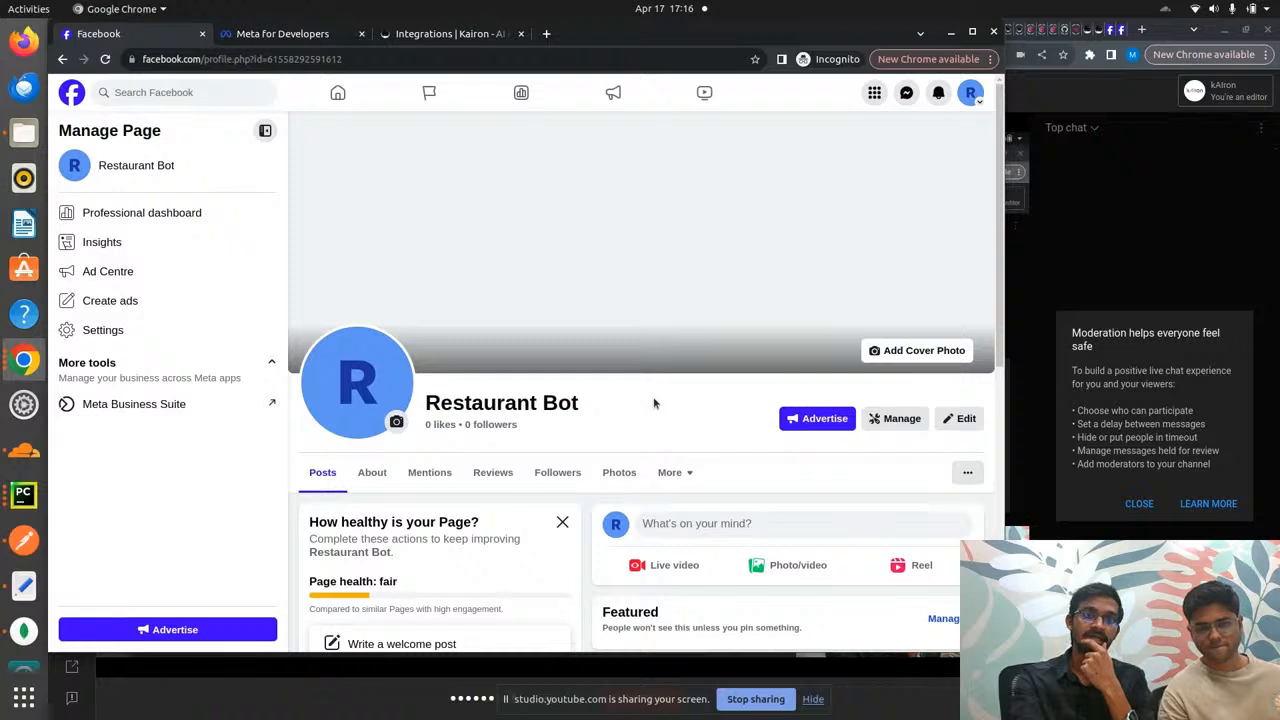
- Start a new app in Meta for Developers with use case Other and app type Business
{"action": "left_click", "coordinate": [289, 38]}
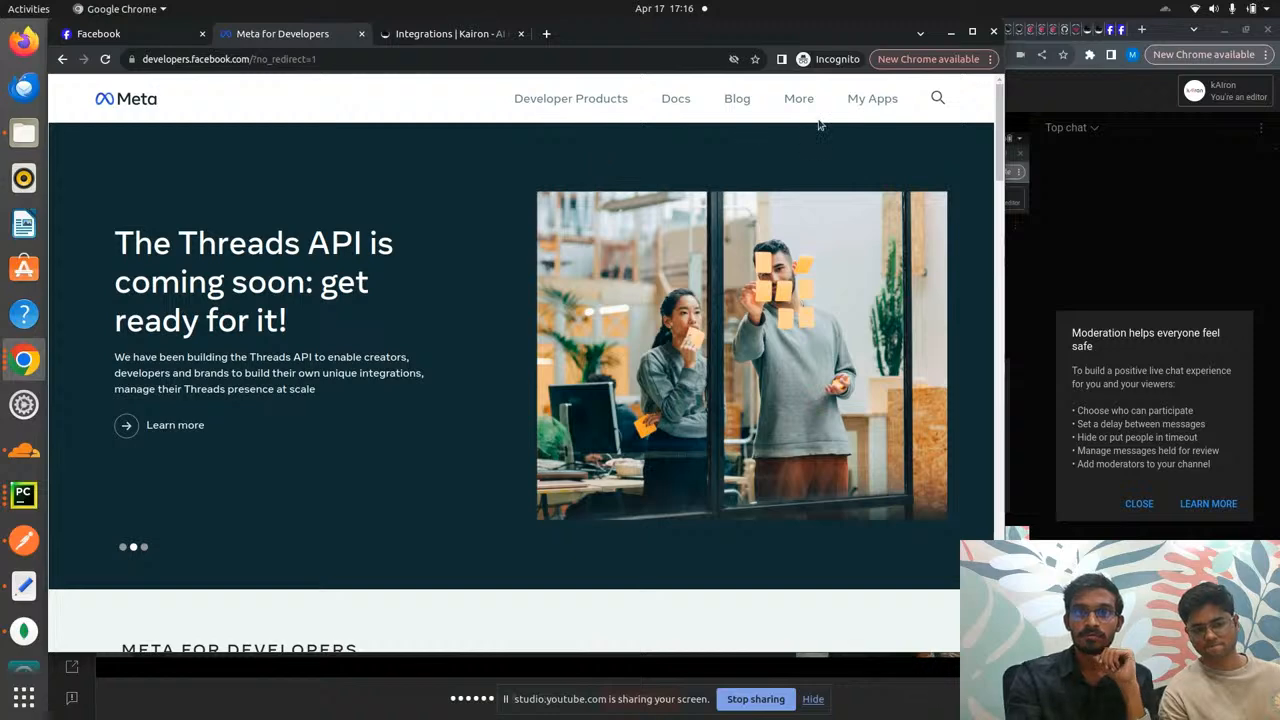
{"action": "left_click", "coordinate": [870, 100]}
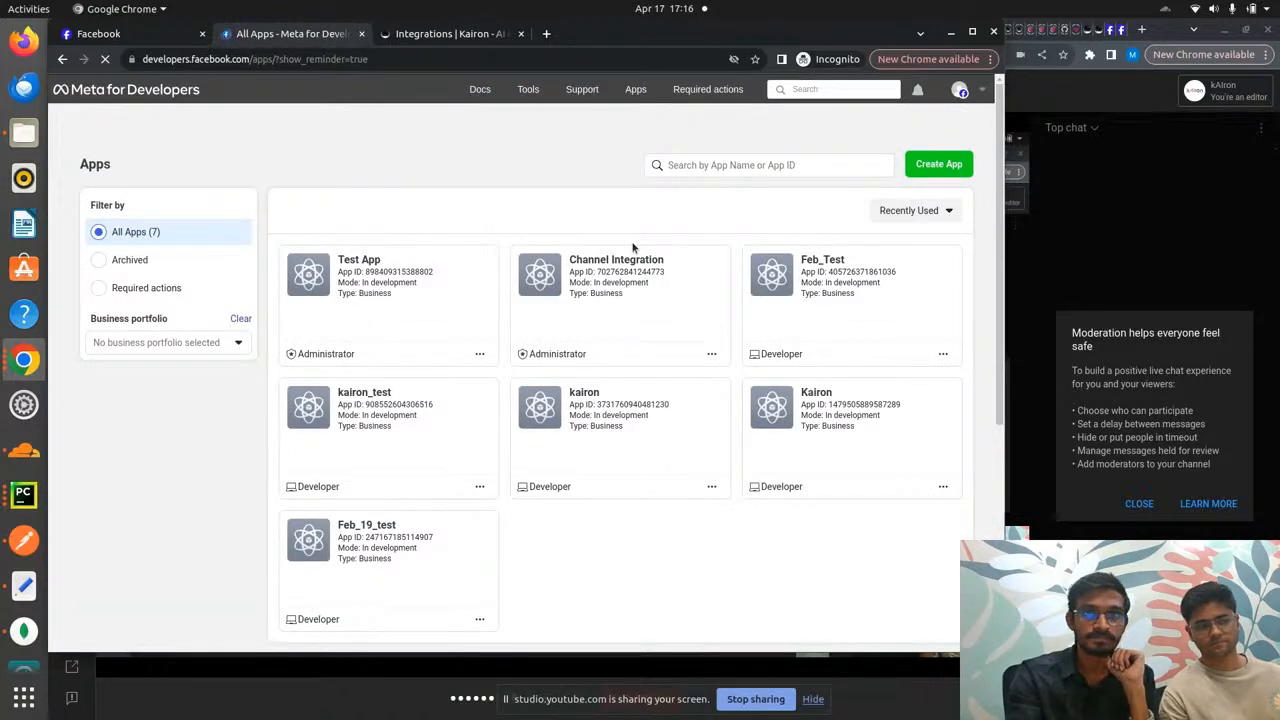
{"action": "left_click", "coordinate": [951, 165]}
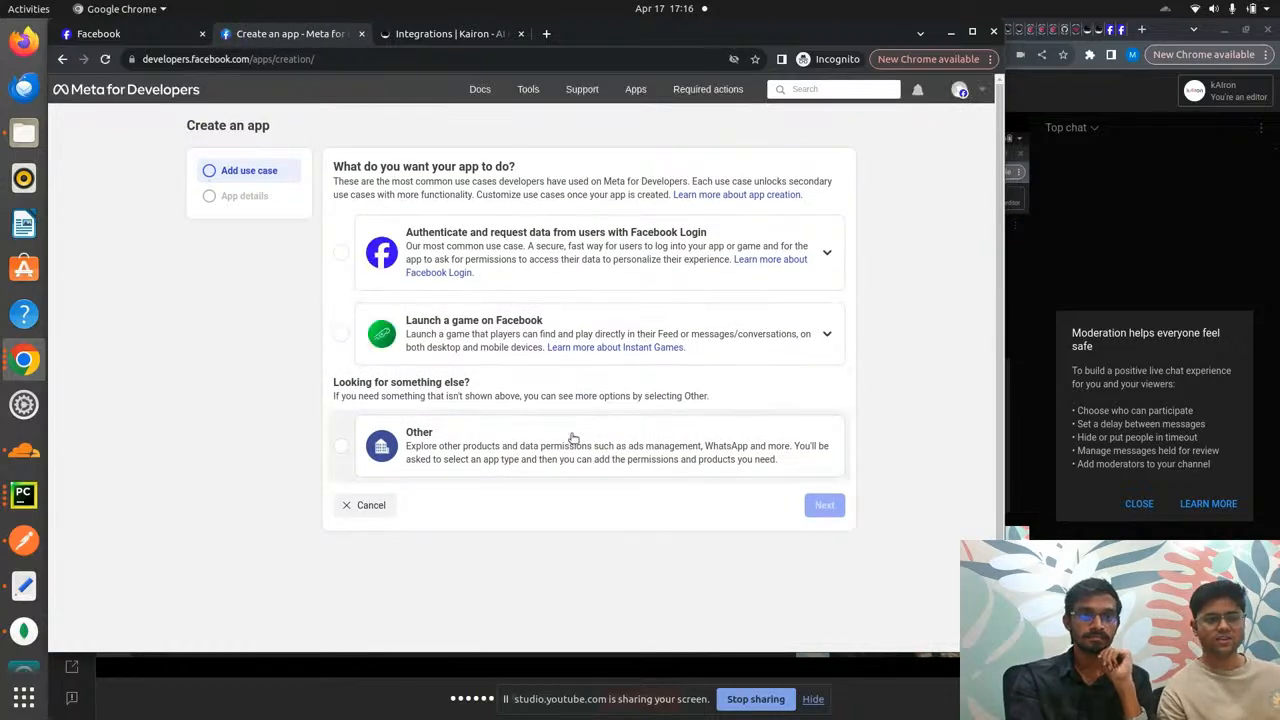
{"action": "left_click", "coordinate": [342, 447]}
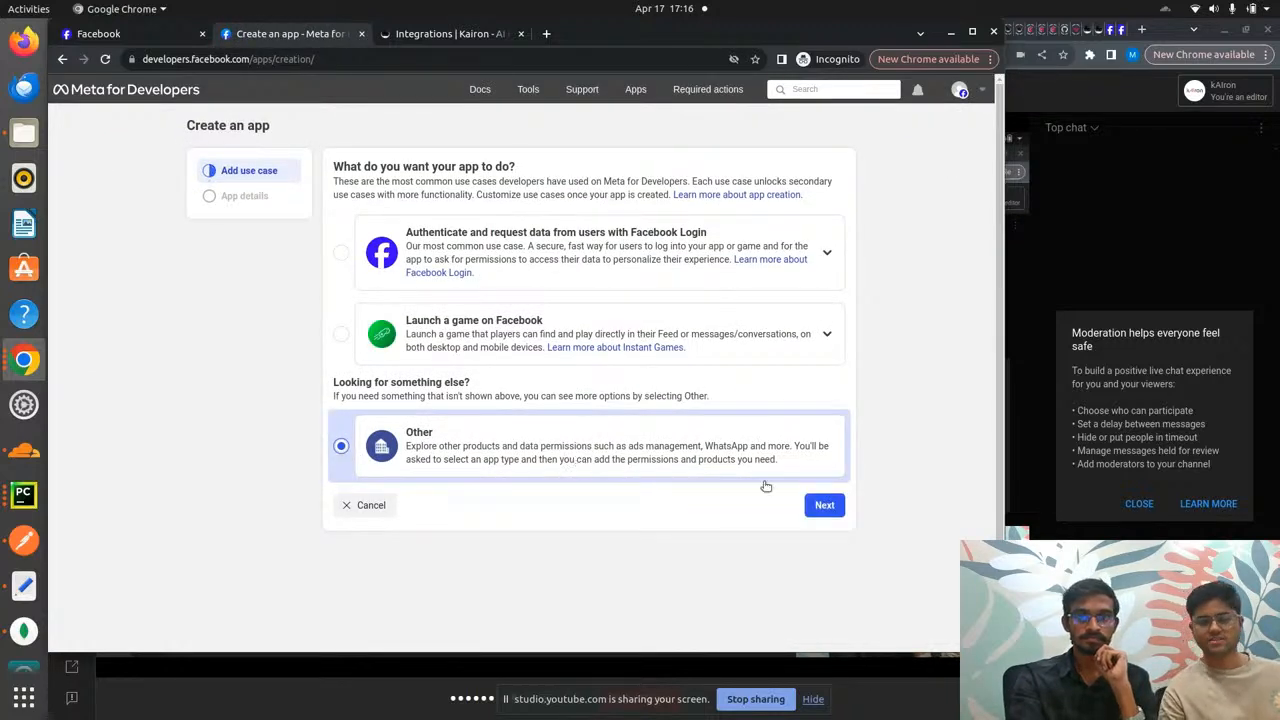
{"action": "left_click", "coordinate": [820, 507]}
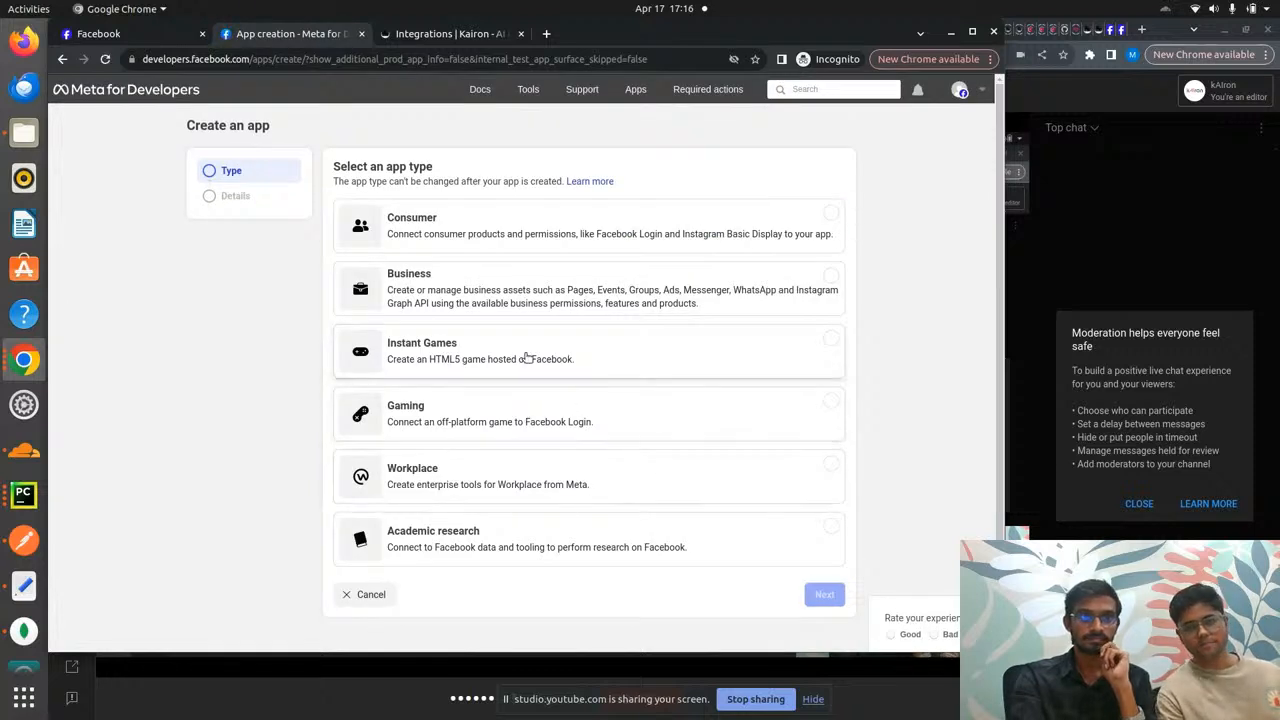
{"action": "left_click", "coordinate": [511, 290]}
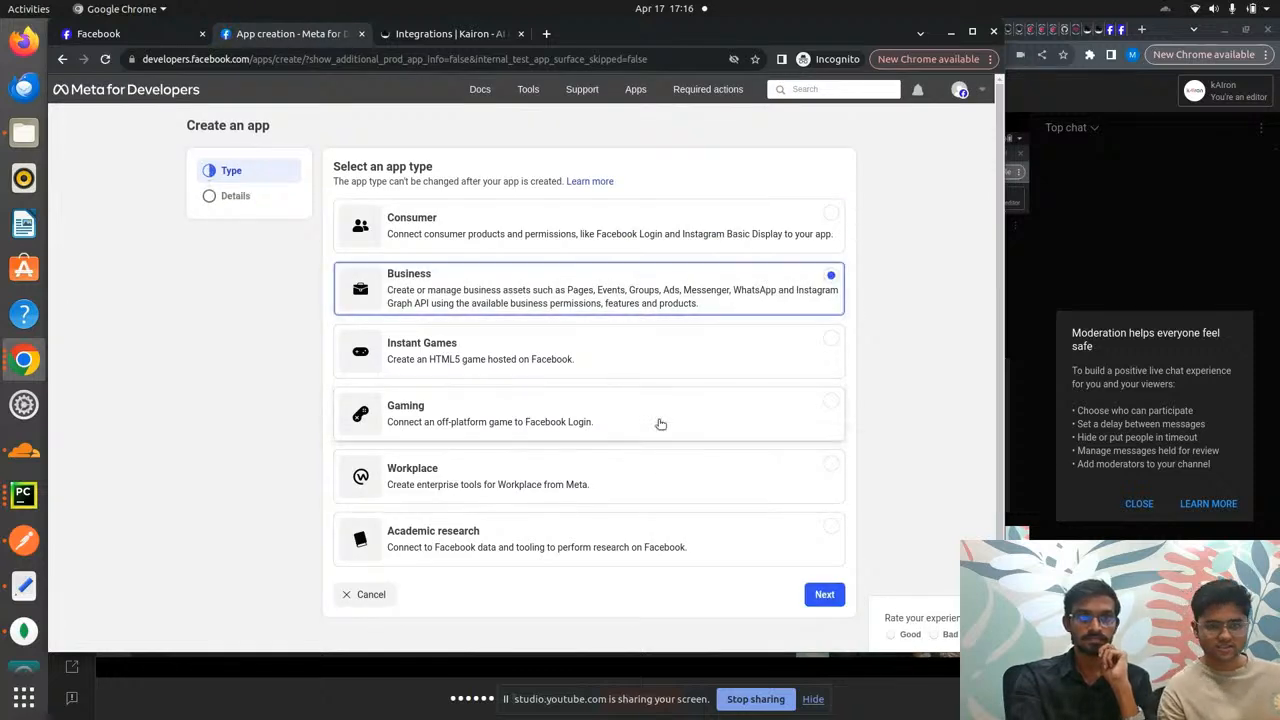
{"action": "left_click", "coordinate": [825, 595]}
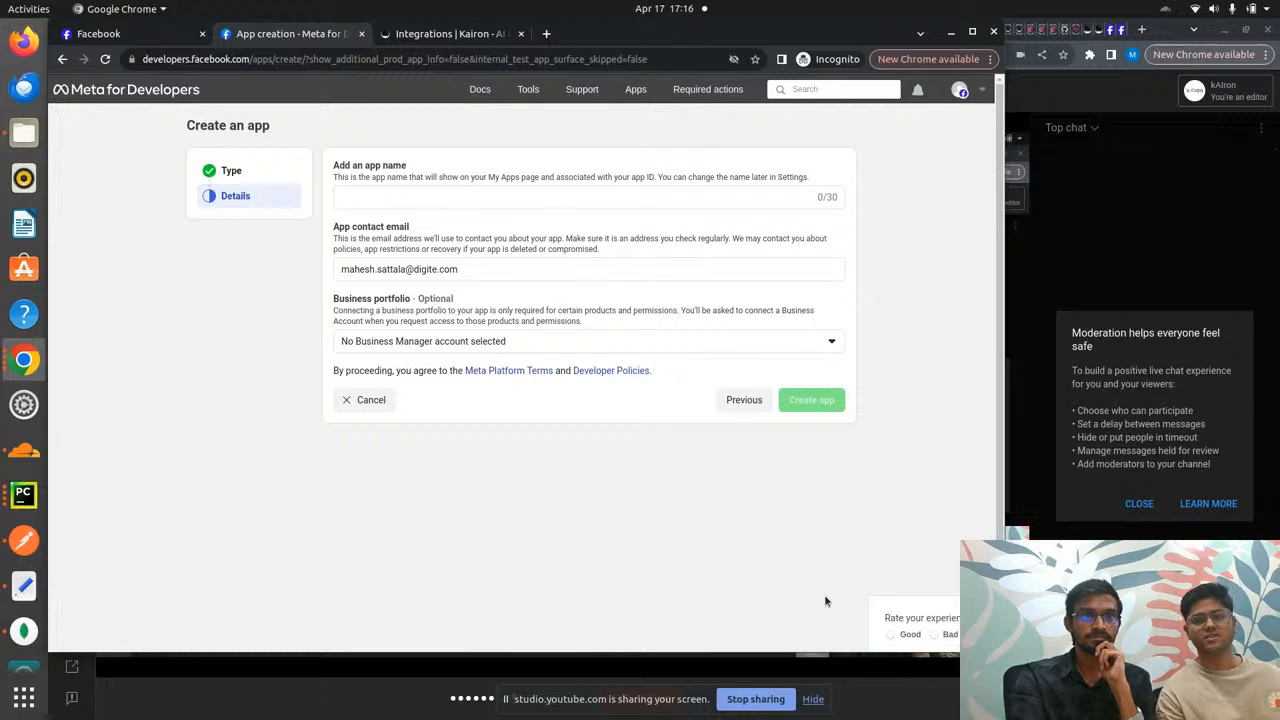
- Create the app named 'Restaurant App', confirming with the Facebook account password
{"action": "left_click", "coordinate": [560, 196]}
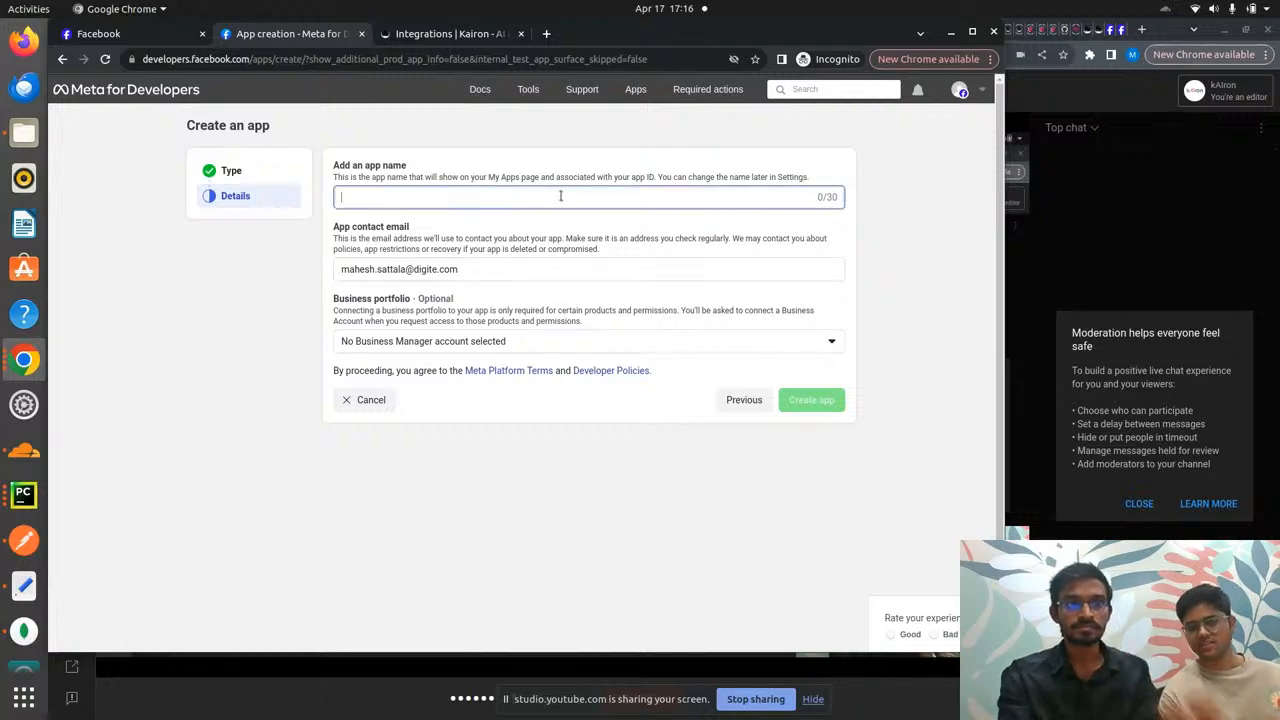
{"action": "type", "text": "Rest"}
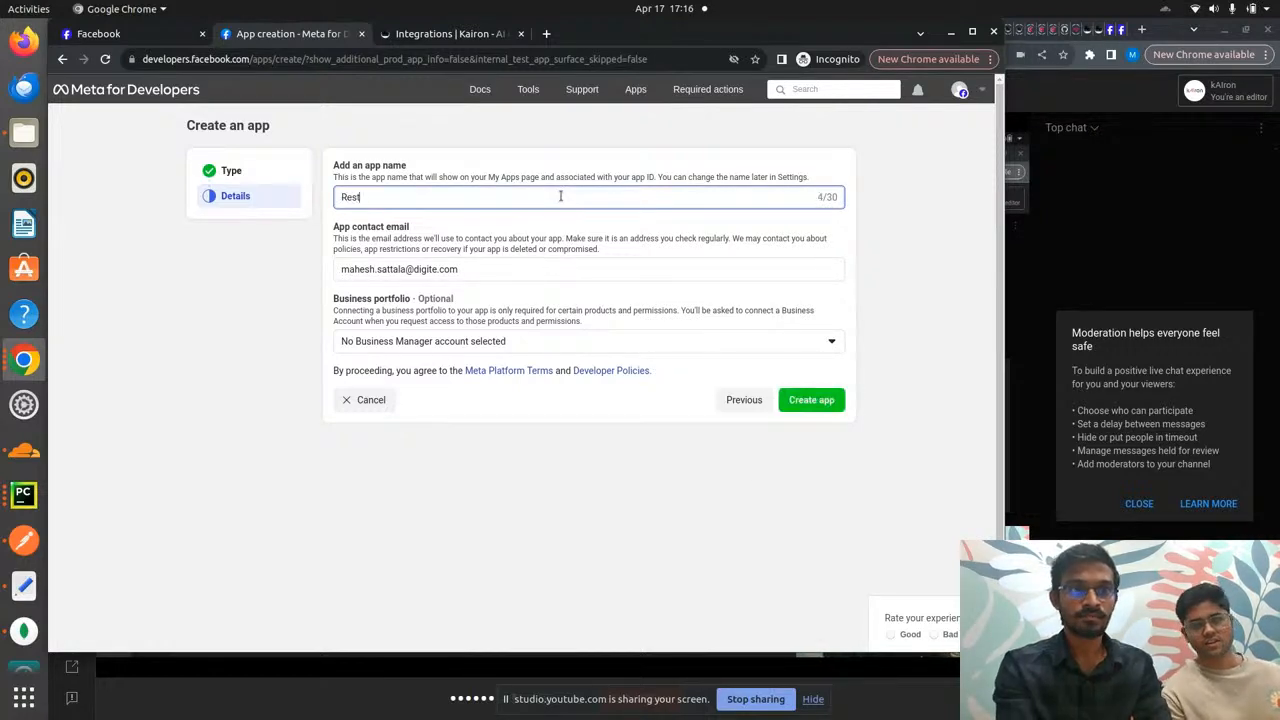
{"action": "type", "text": "aura"}
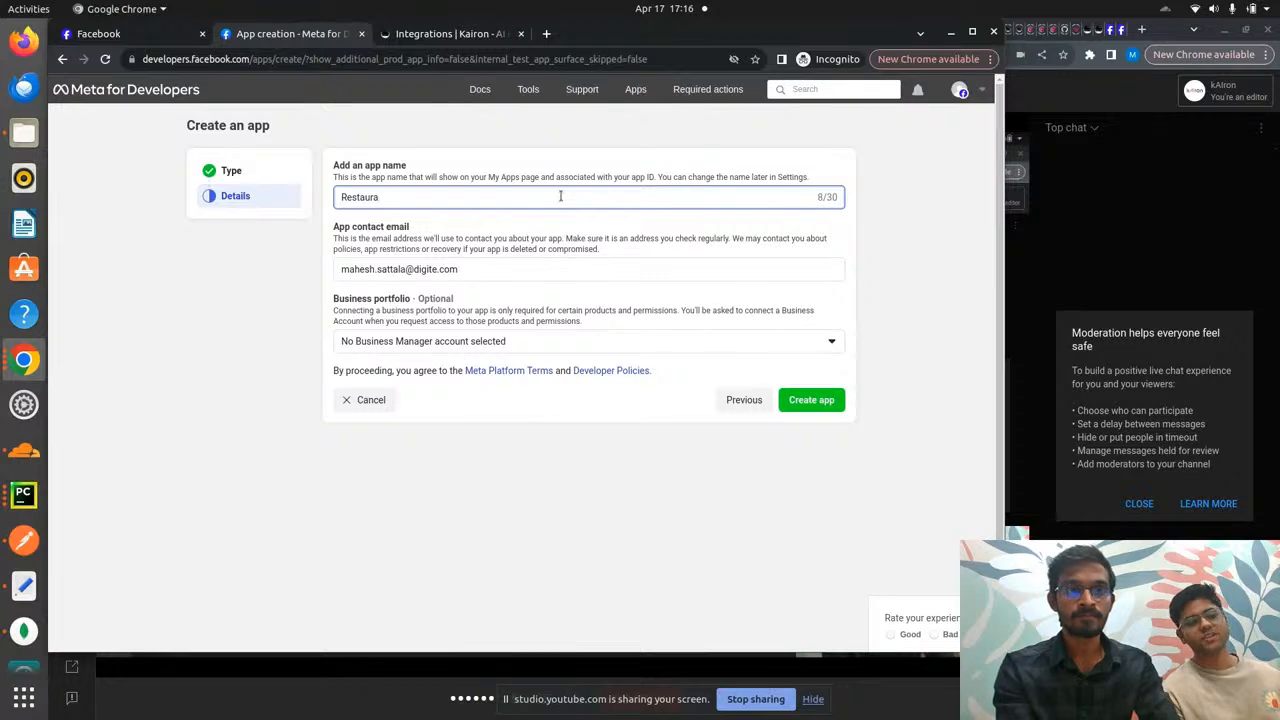
{"action": "type", "text": "nt App"}
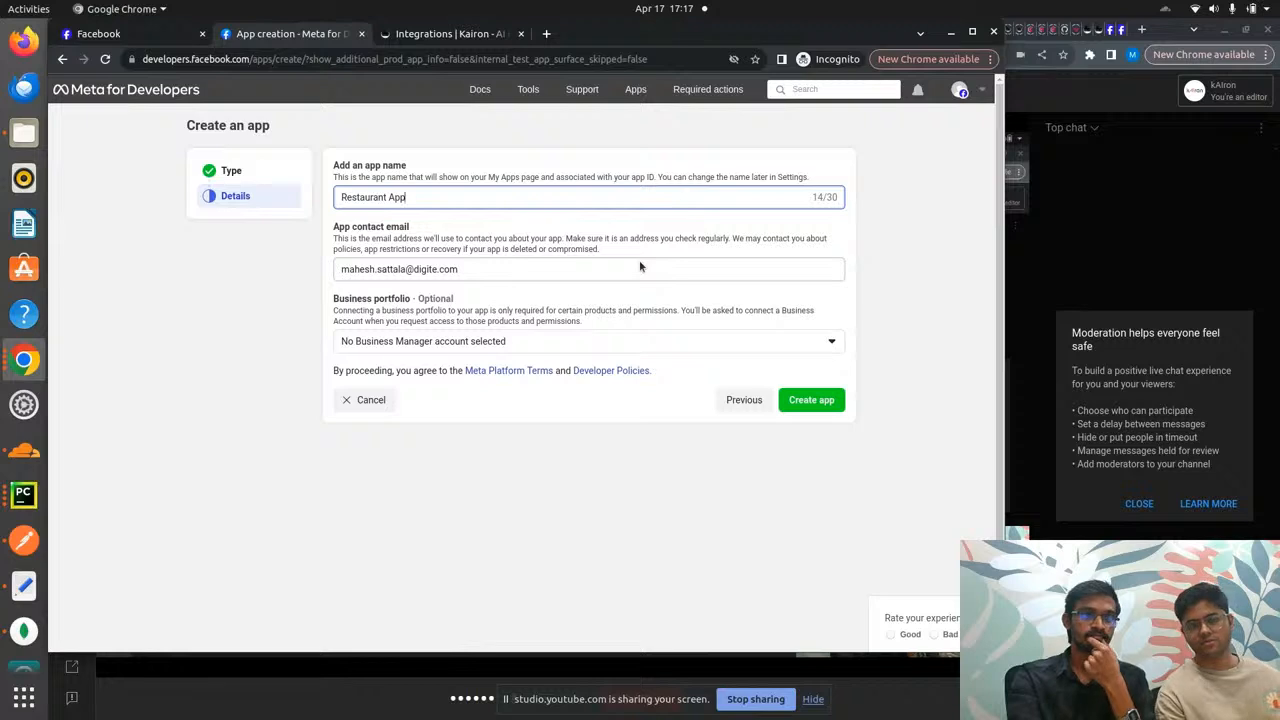
{"action": "left_click", "coordinate": [810, 402]}
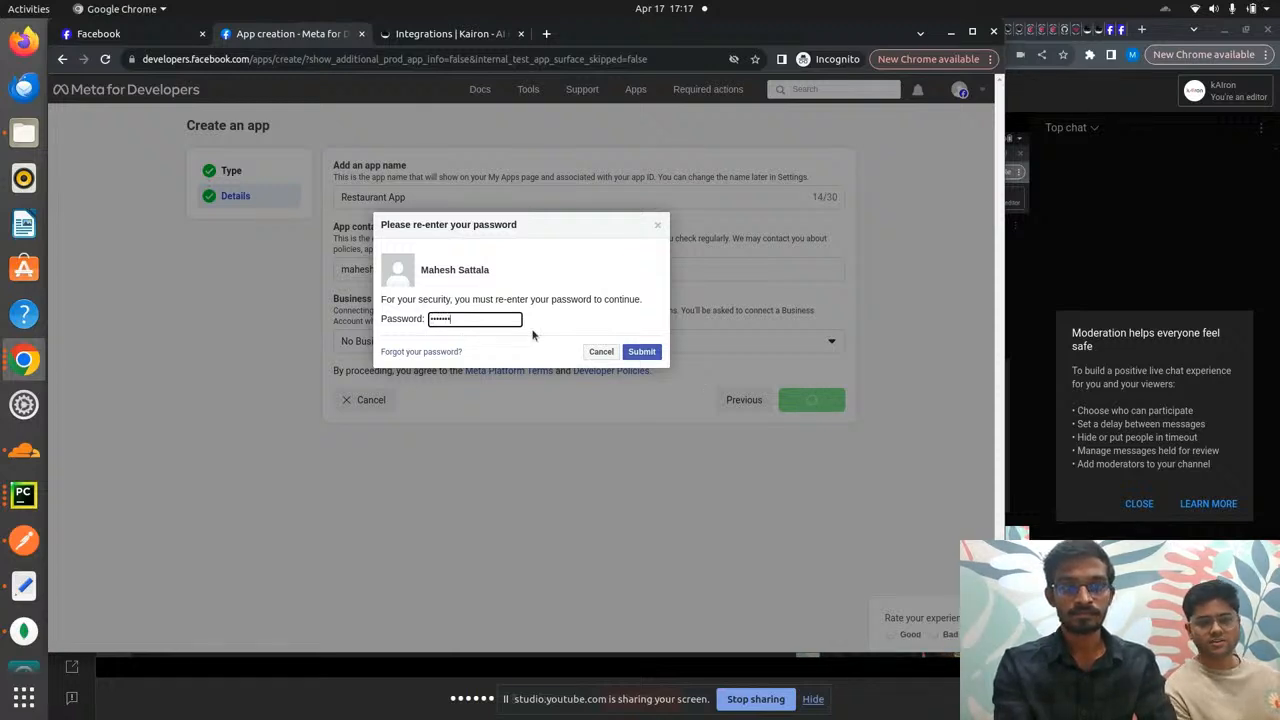
{"action": "type", "text": "****"}
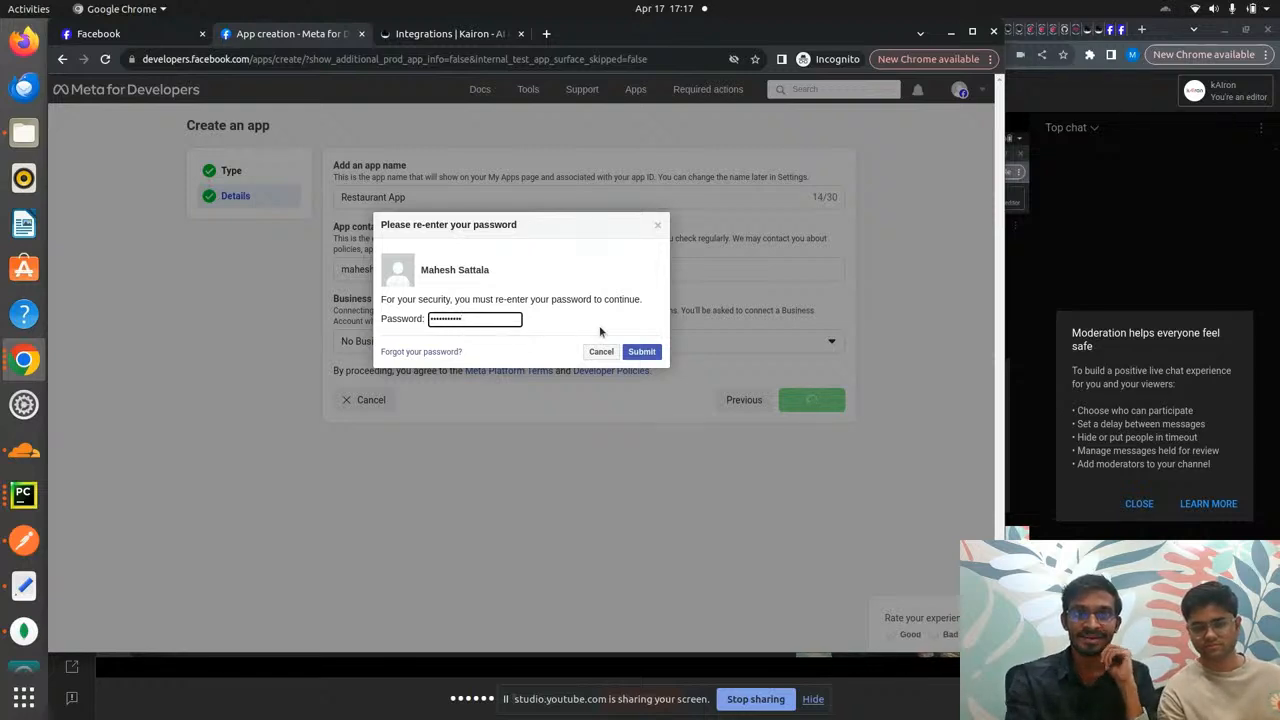
{"action": "left_click", "coordinate": [645, 352]}
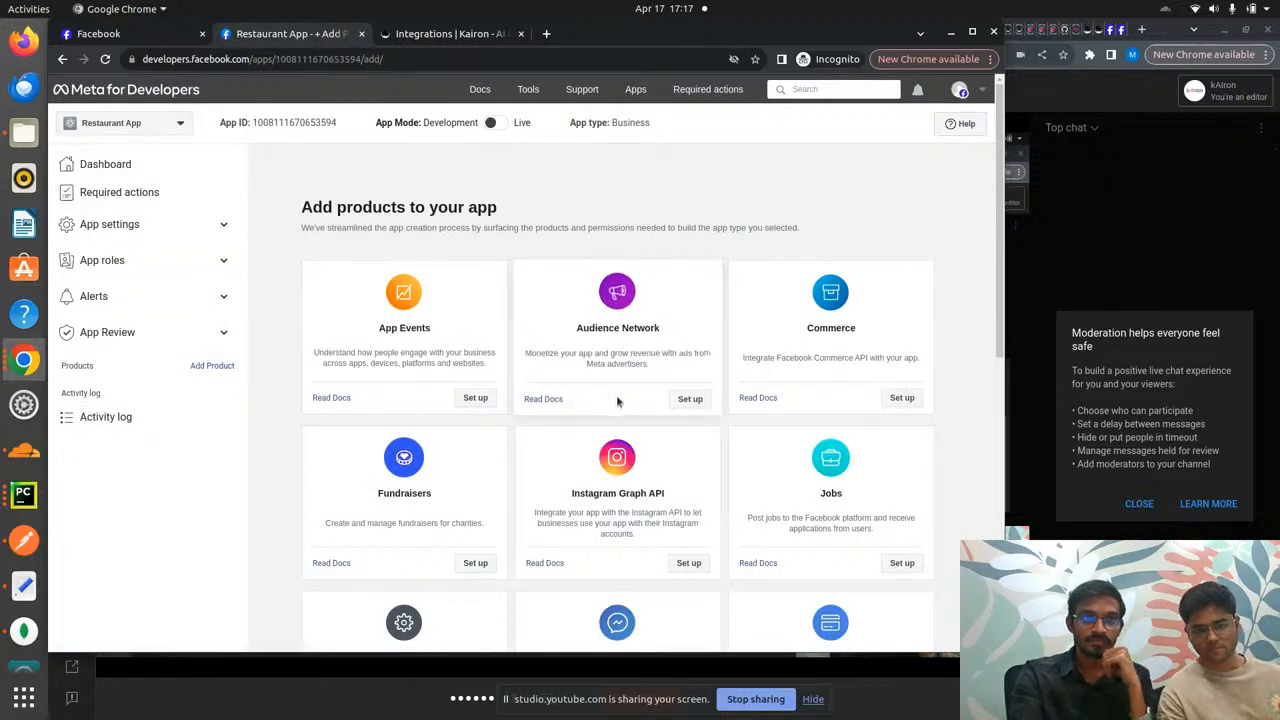
- Set up the Messenger product on Restaurant App and scroll through its API setup steps
{"action": "scroll", "coordinate": [617, 401], "scroll_direction": "down", "scroll_amount": 3}
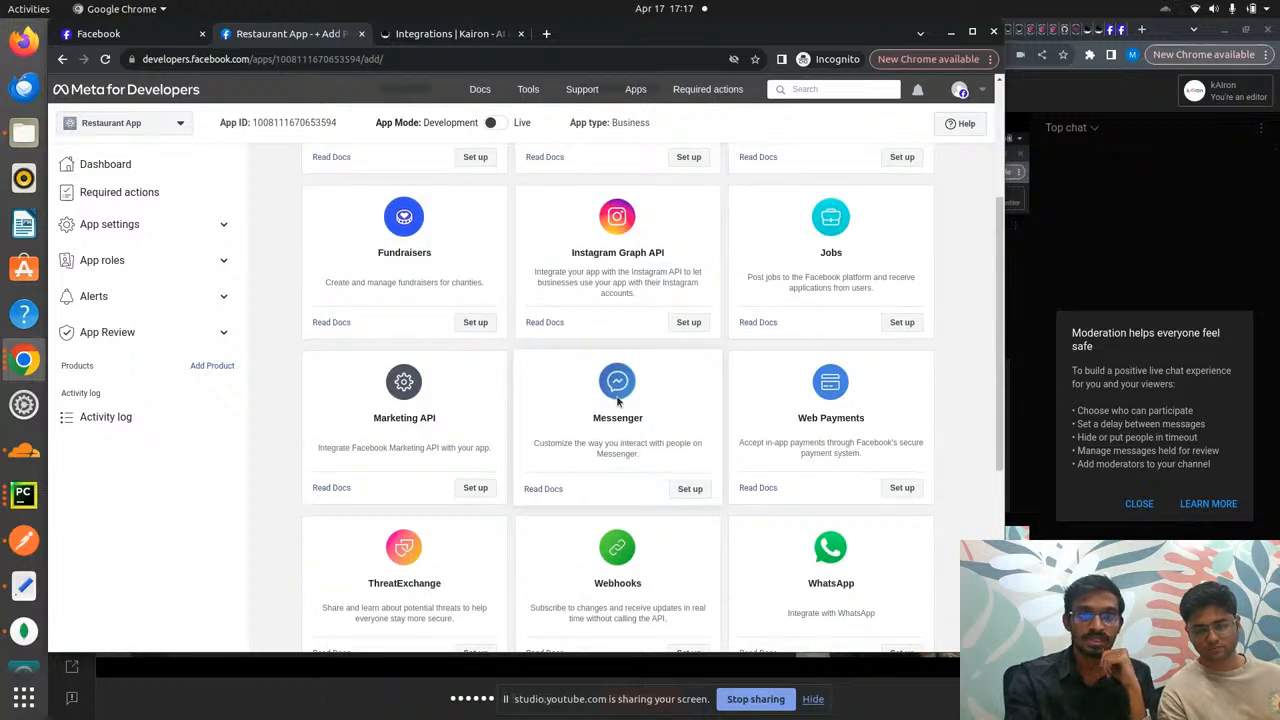
{"action": "left_click", "coordinate": [690, 490]}
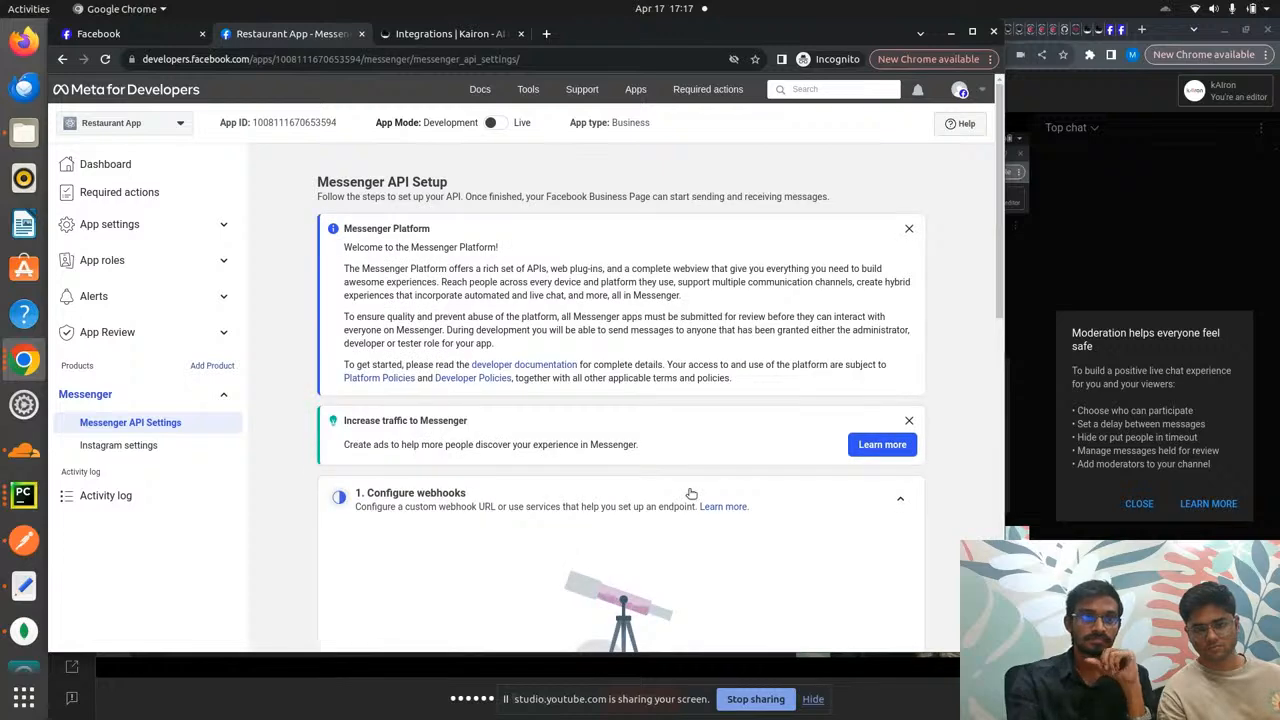
{"action": "scroll", "coordinate": [705, 440], "scroll_direction": "down", "scroll_amount": 6}
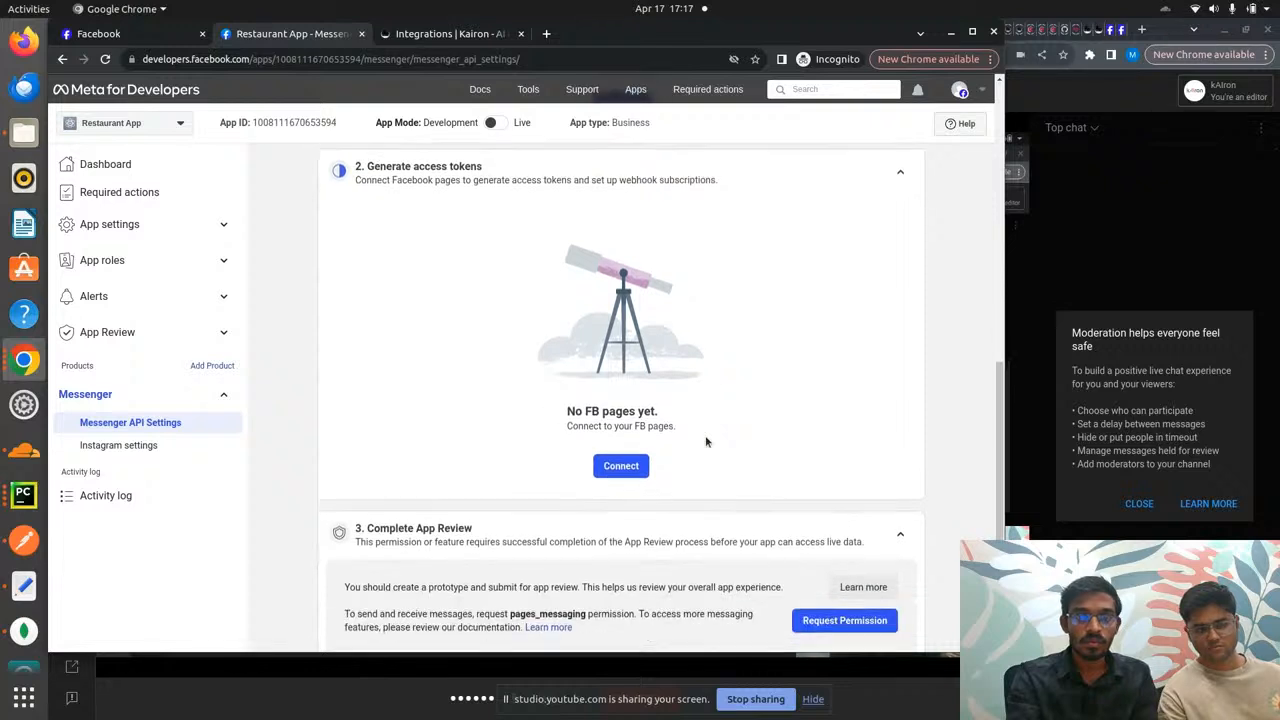
{"action": "scroll", "coordinate": [705, 440], "scroll_direction": "up", "scroll_amount": 4}
{"action": "scroll", "coordinate": [705, 440], "scroll_direction": "down", "scroll_amount": 3}
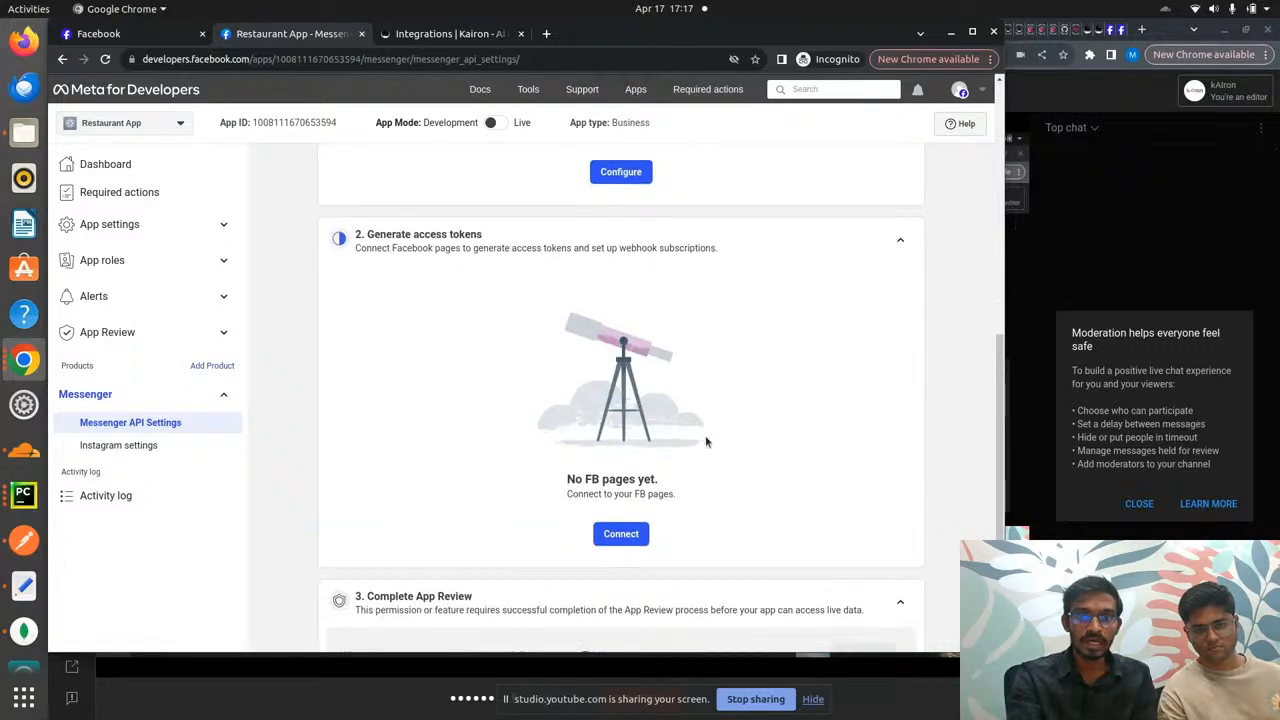
- Connect the Restaurant Bot page to Restaurant App, saving the Messenger conversations permission
{"action": "left_click", "coordinate": [622, 534]}
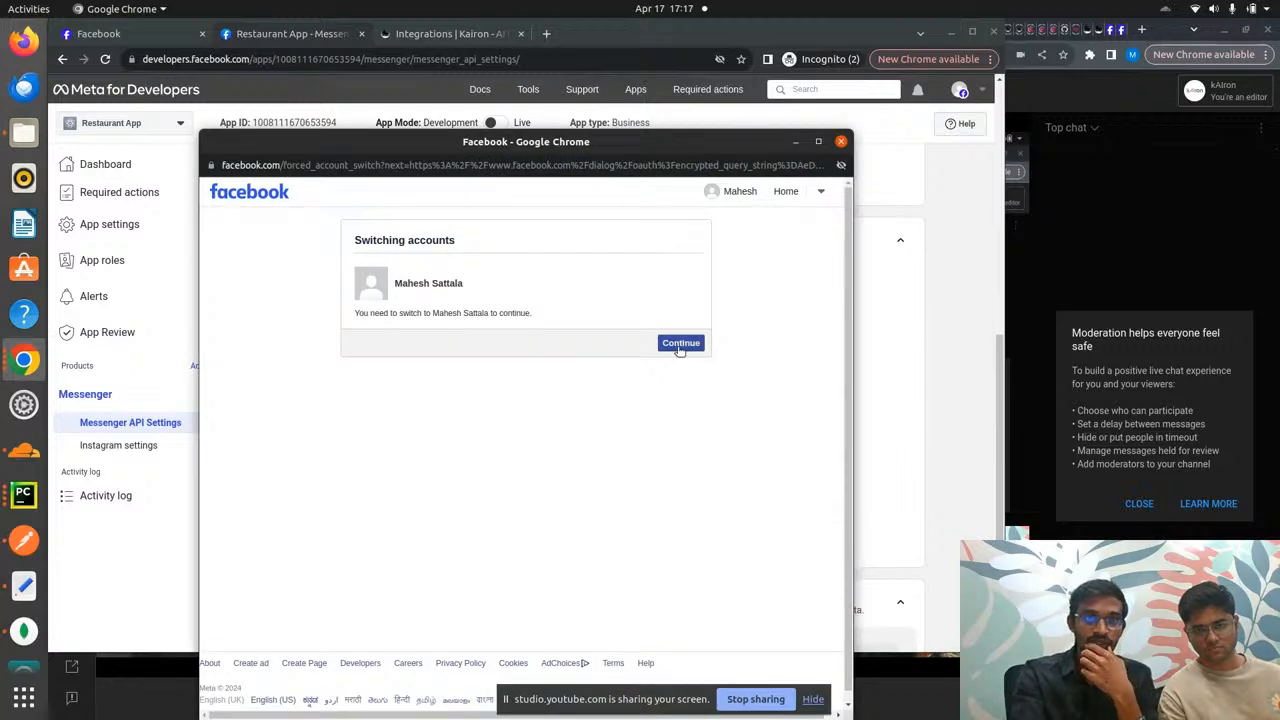
{"action": "left_click", "coordinate": [679, 345]}
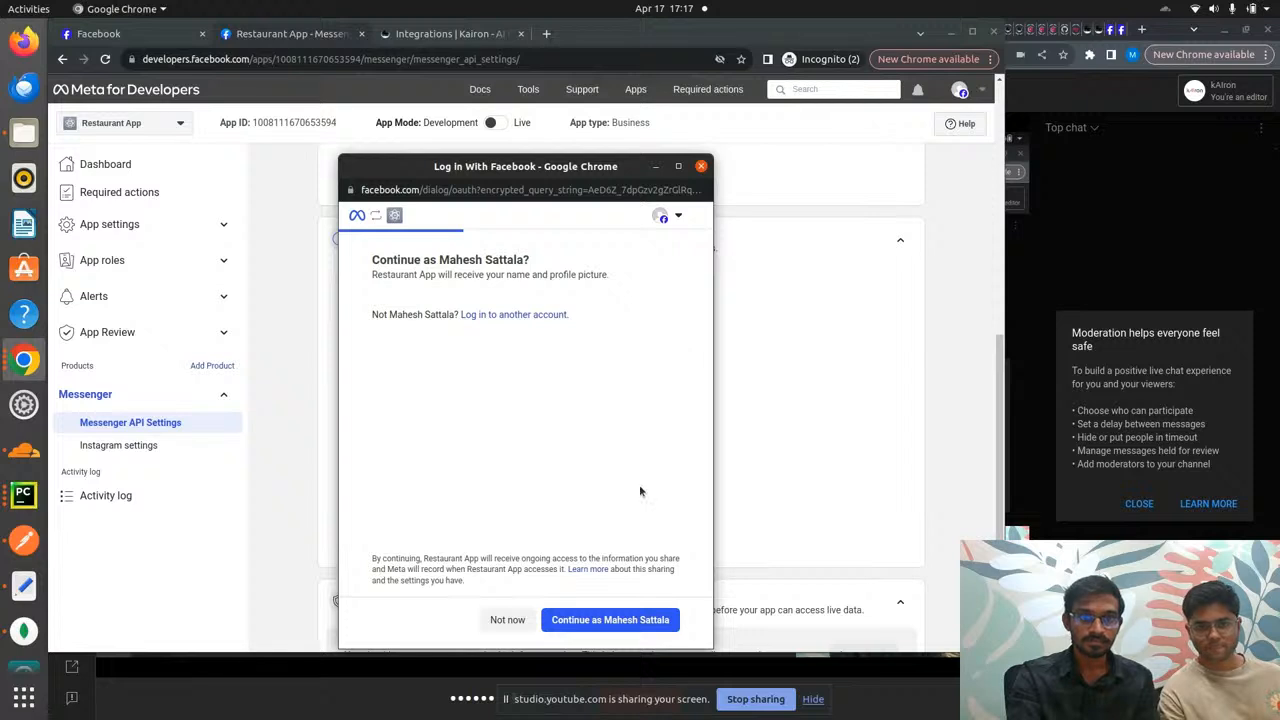
{"action": "left_click", "coordinate": [624, 620]}
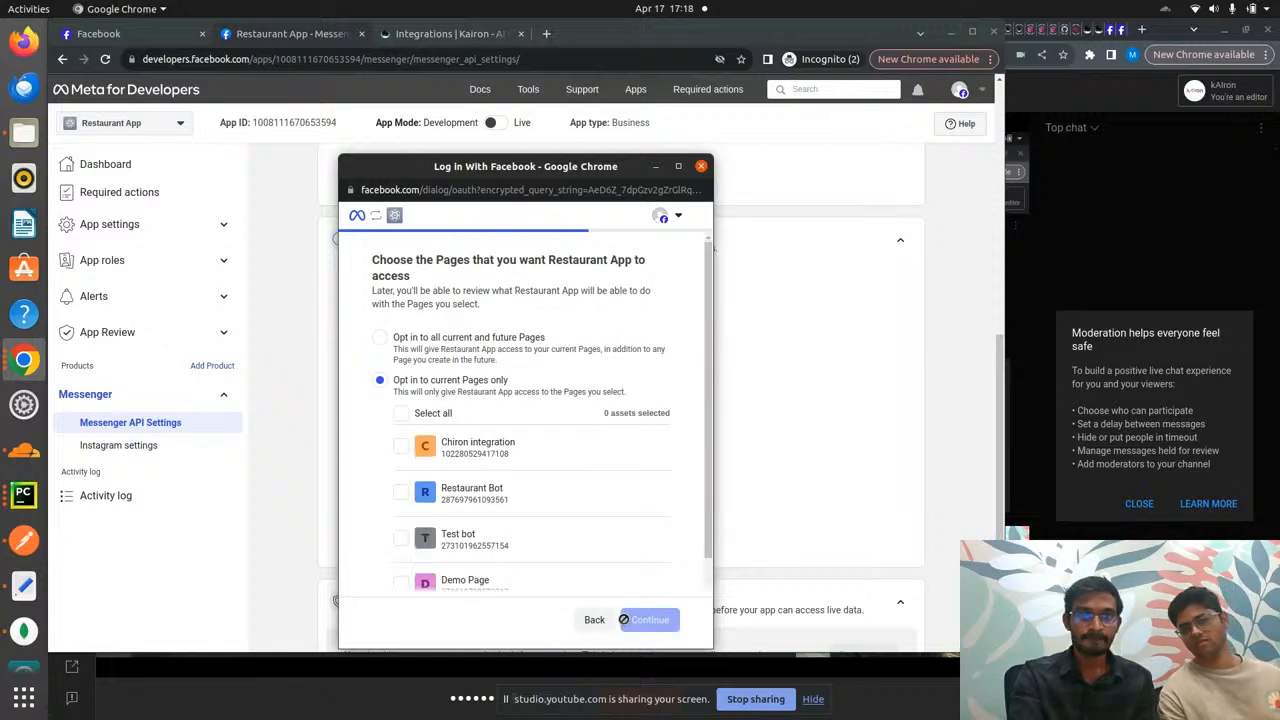
{"action": "left_click", "coordinate": [401, 494]}
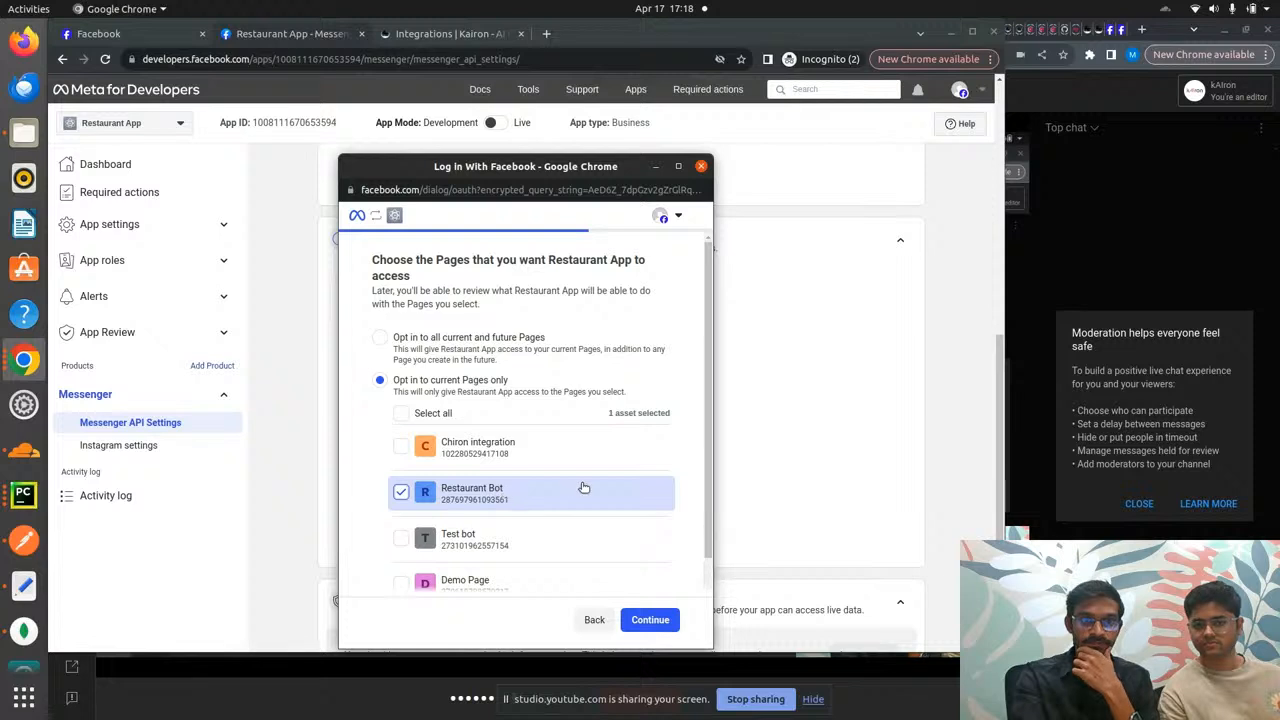
{"action": "scroll", "coordinate": [590, 487], "scroll_direction": "down", "scroll_amount": 2}
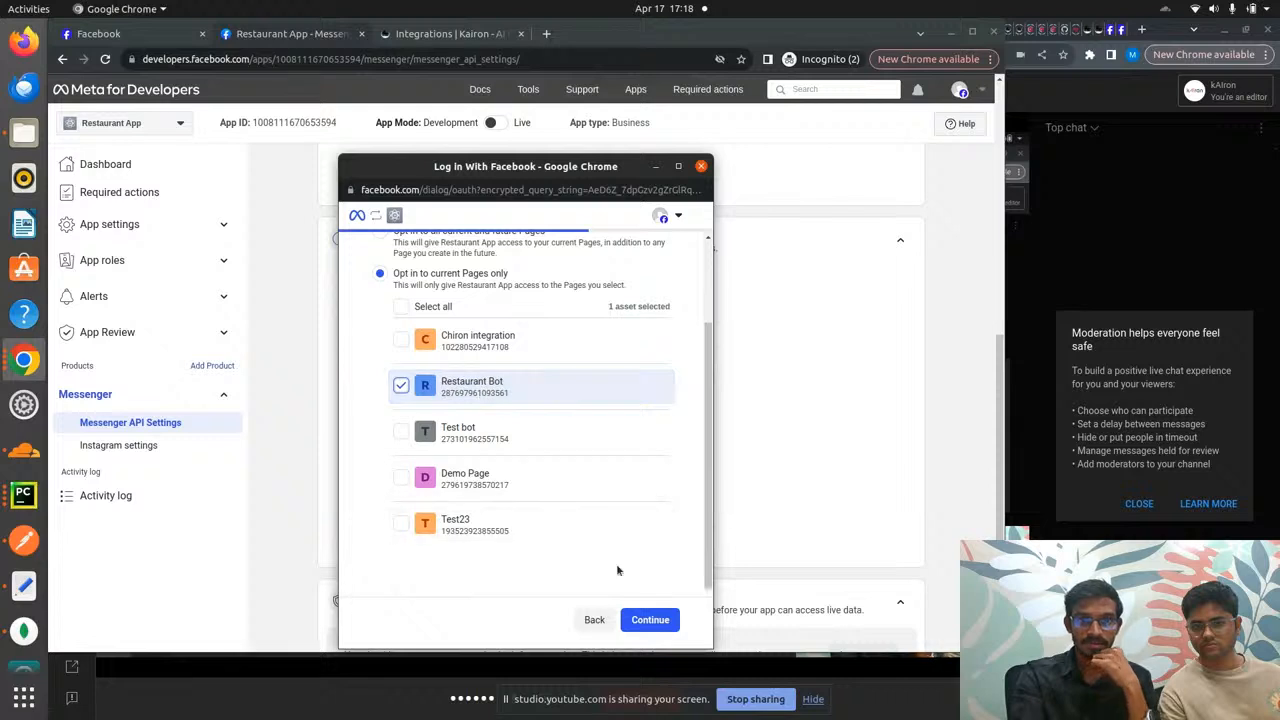
{"action": "left_click", "coordinate": [651, 621]}
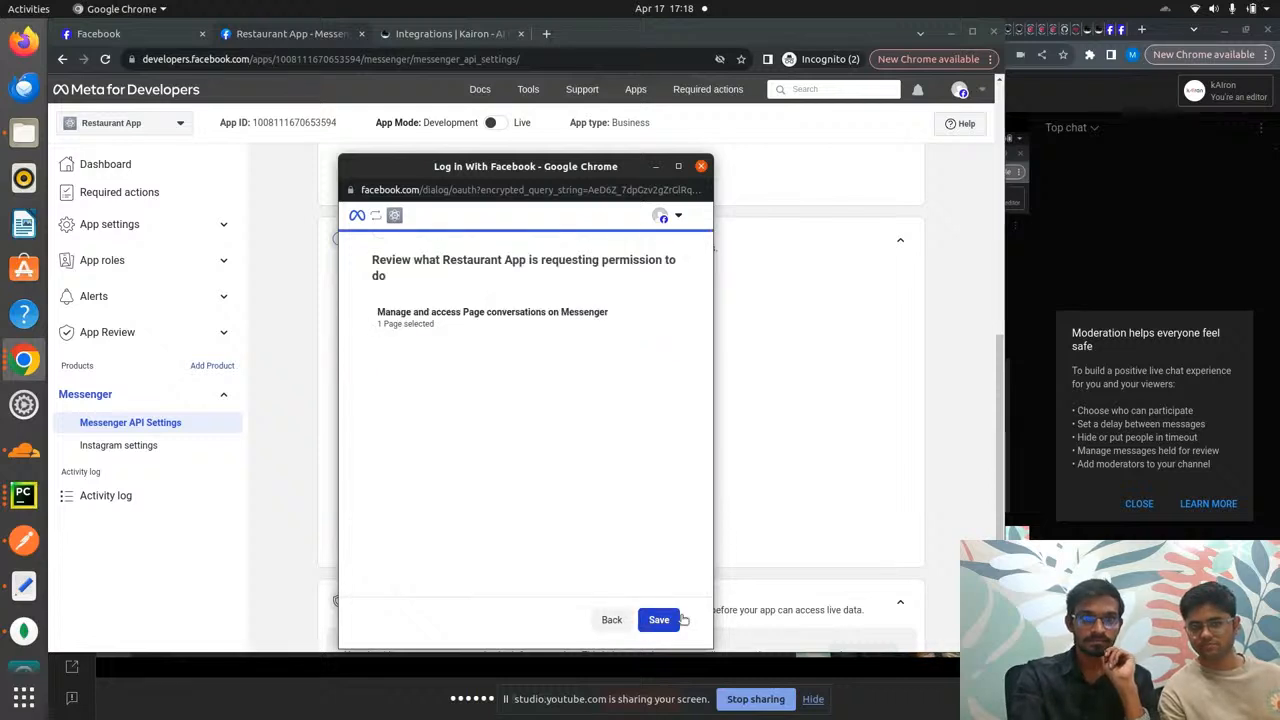
{"action": "left_click", "coordinate": [662, 620]}
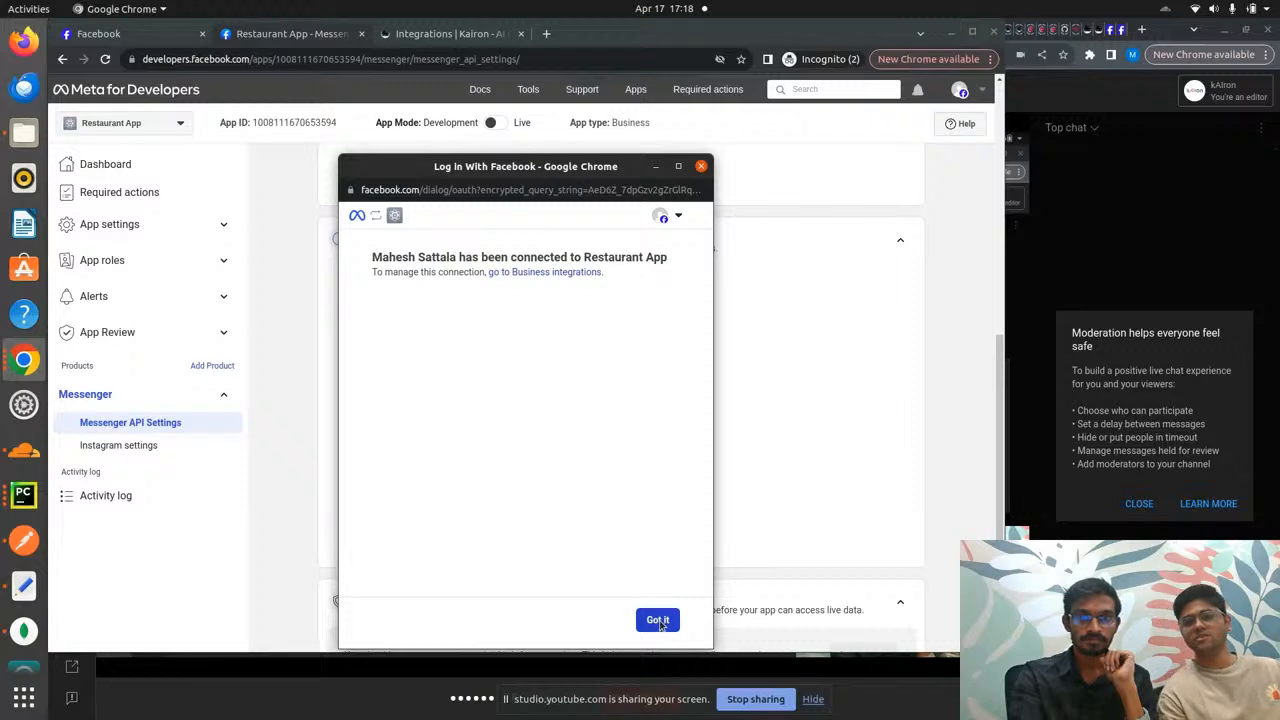
{"action": "left_click", "coordinate": [658, 621]}
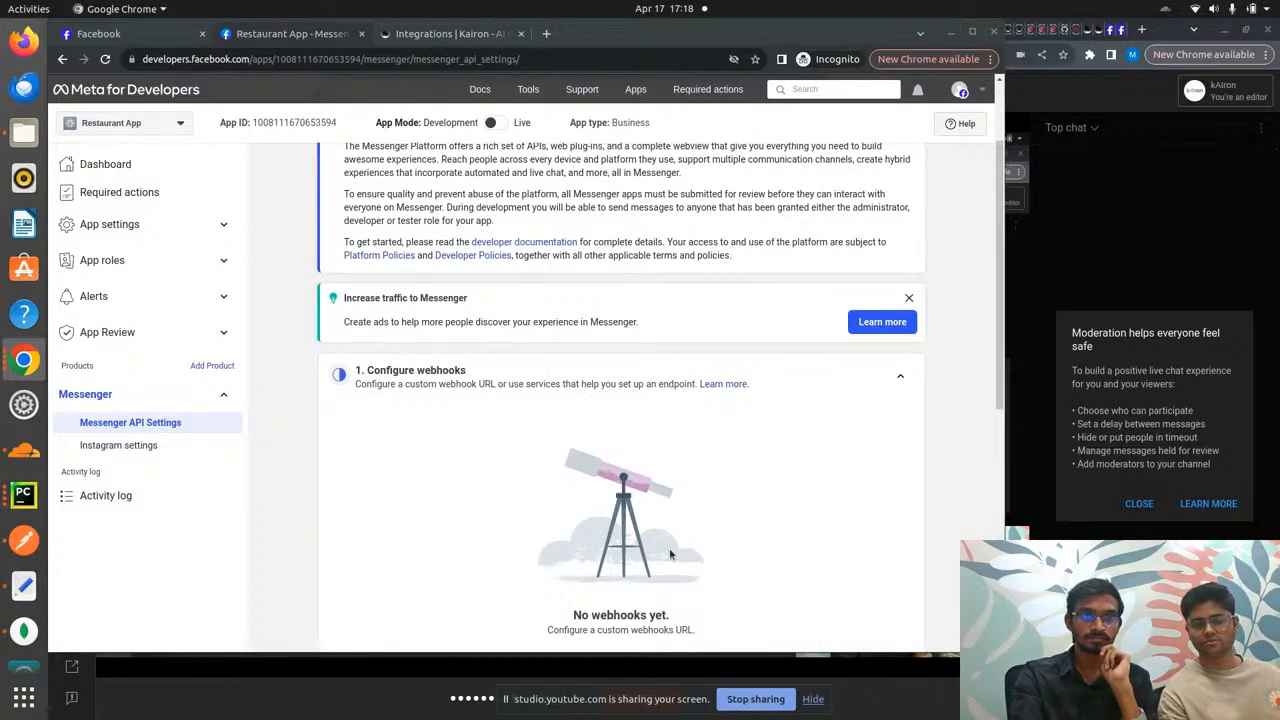
{"action": "scroll", "coordinate": [686, 528], "scroll_direction": "down", "scroll_amount": 5}
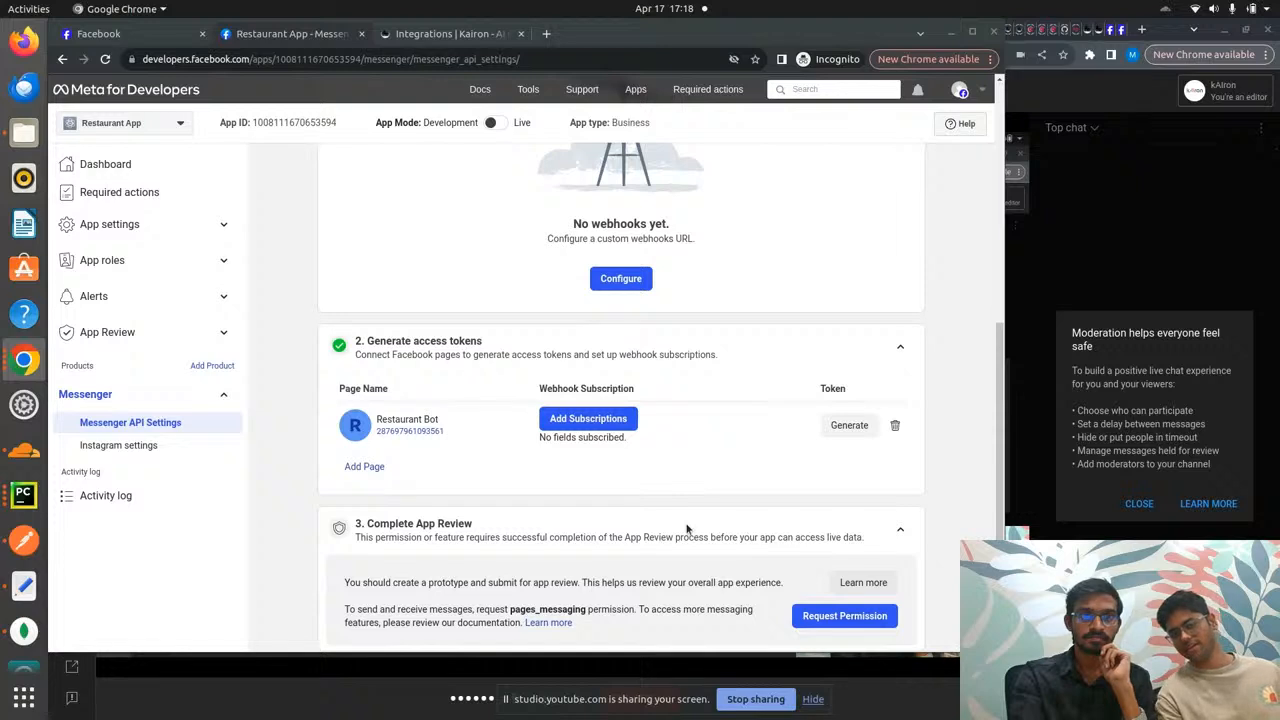
- Confirm Restaurant Bot is listed in the access tokens table, then return to kAIron's Integrations tab
{"action": "scroll", "coordinate": [686, 528], "scroll_direction": "up", "scroll_amount": 3}
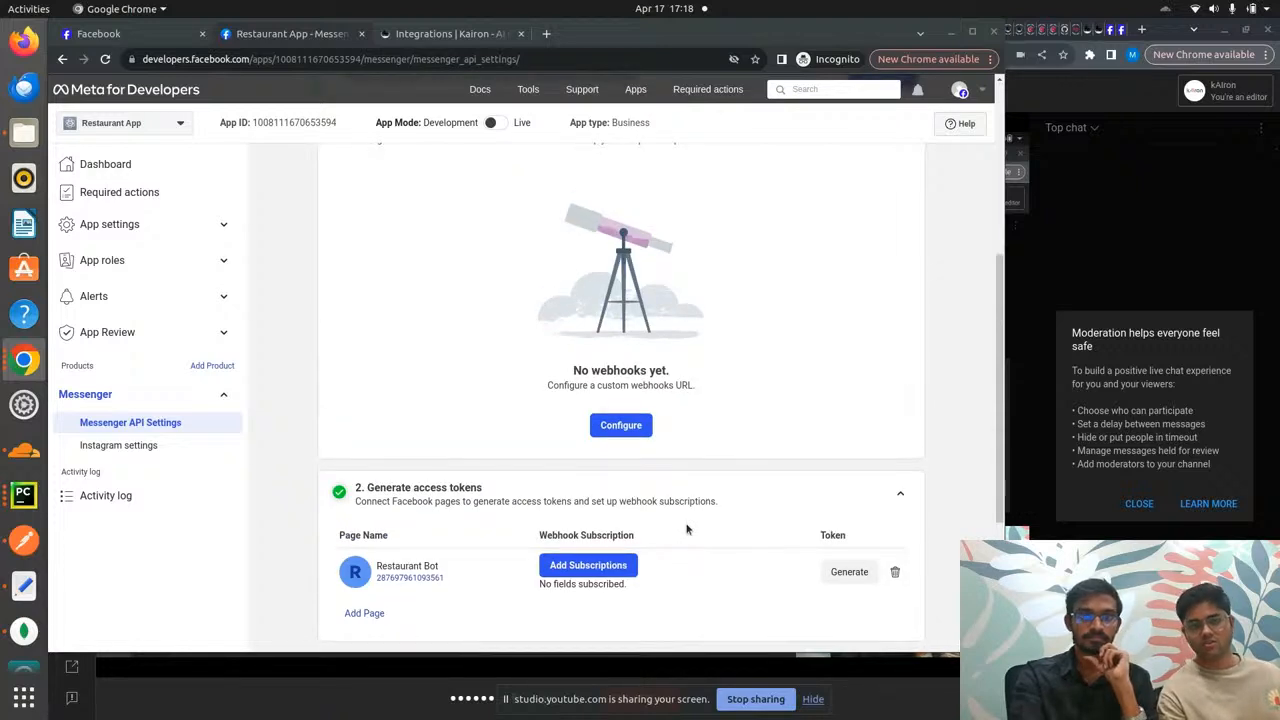
{"action": "scroll", "coordinate": [686, 529], "scroll_direction": "up", "scroll_amount": 3}
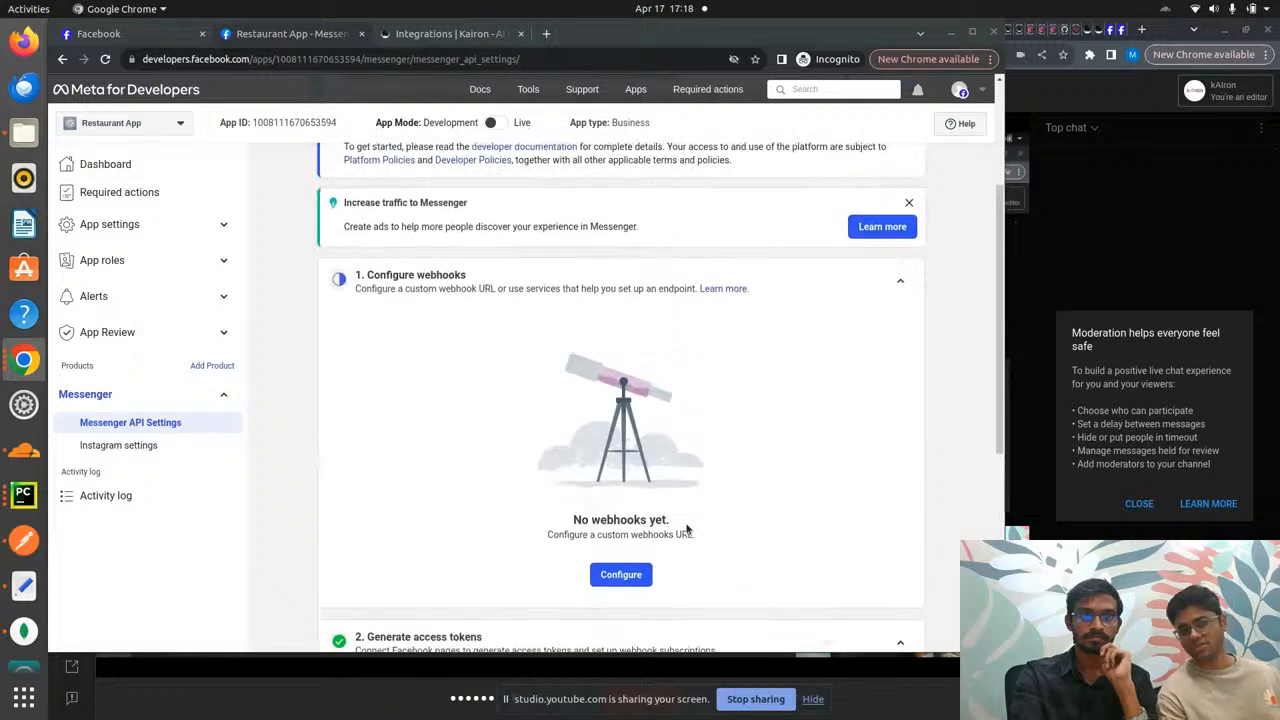
{"action": "scroll", "coordinate": [686, 528], "scroll_direction": "up", "scroll_amount": 3}
{"action": "scroll", "coordinate": [686, 528], "scroll_direction": "down", "scroll_amount": 5}
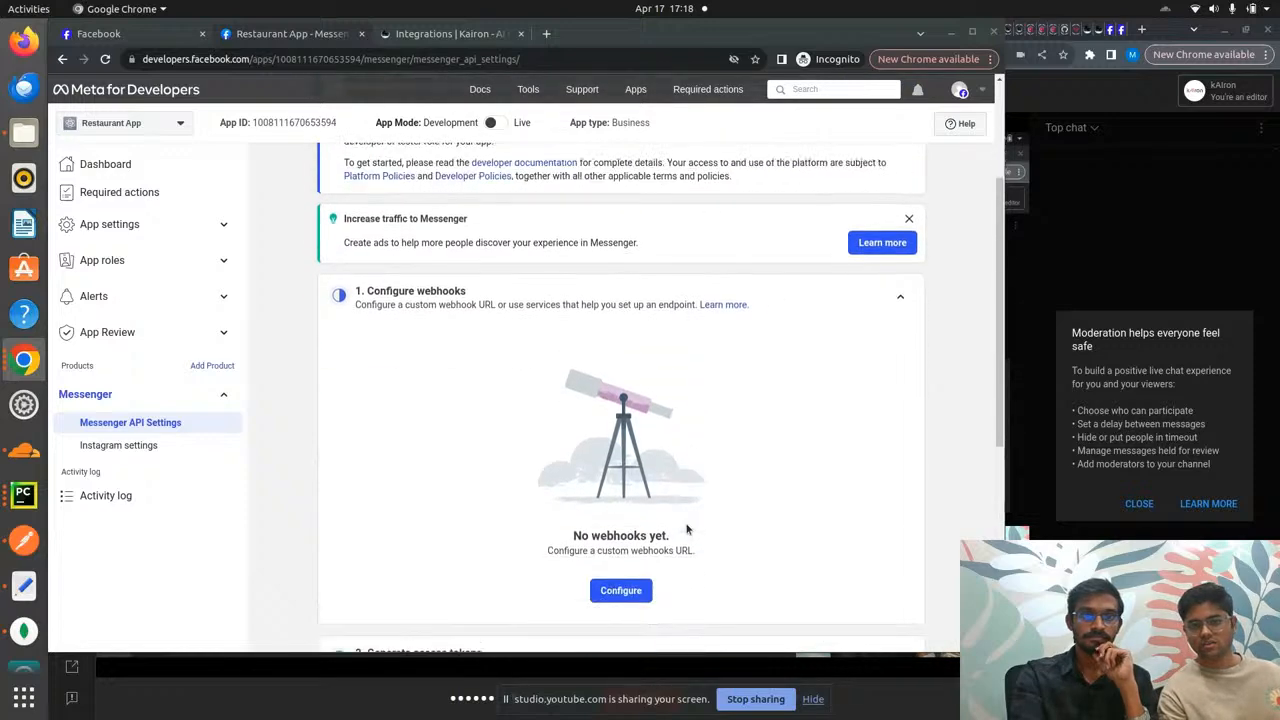
{"action": "scroll", "coordinate": [686, 529], "scroll_direction": "down", "scroll_amount": 1}
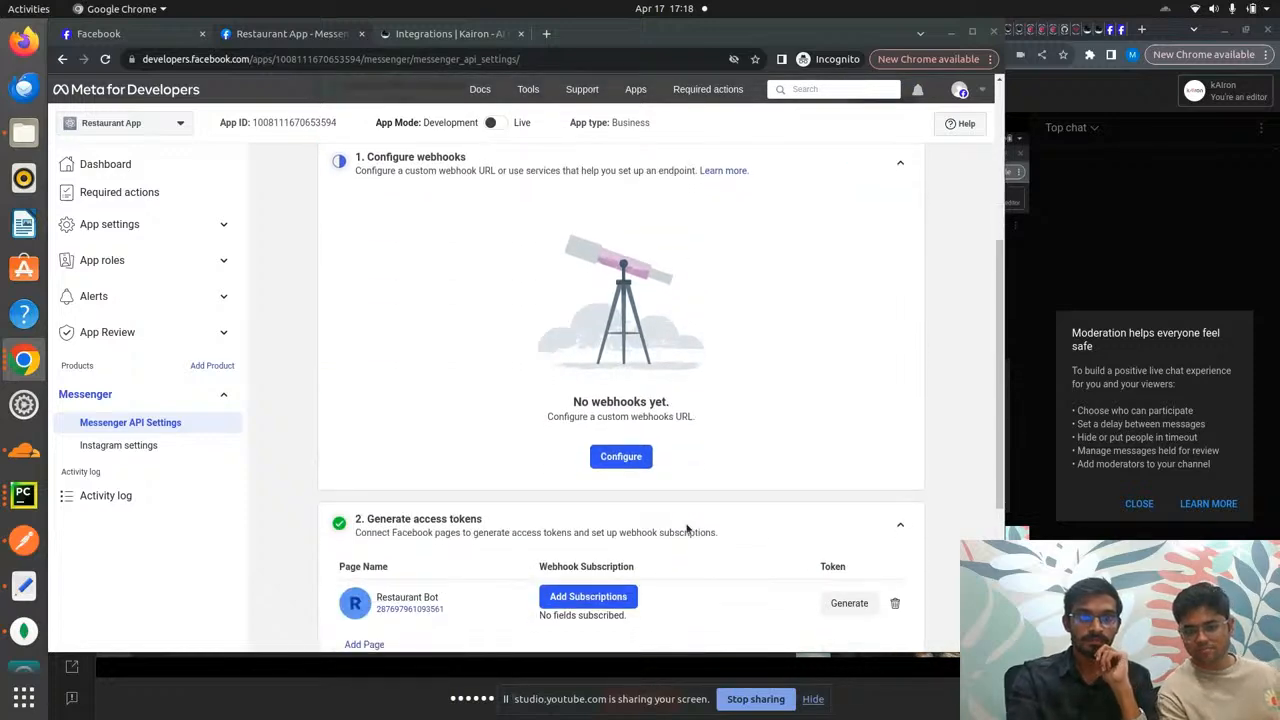
{"action": "scroll", "coordinate": [698, 456], "scroll_direction": "up", "scroll_amount": 2}
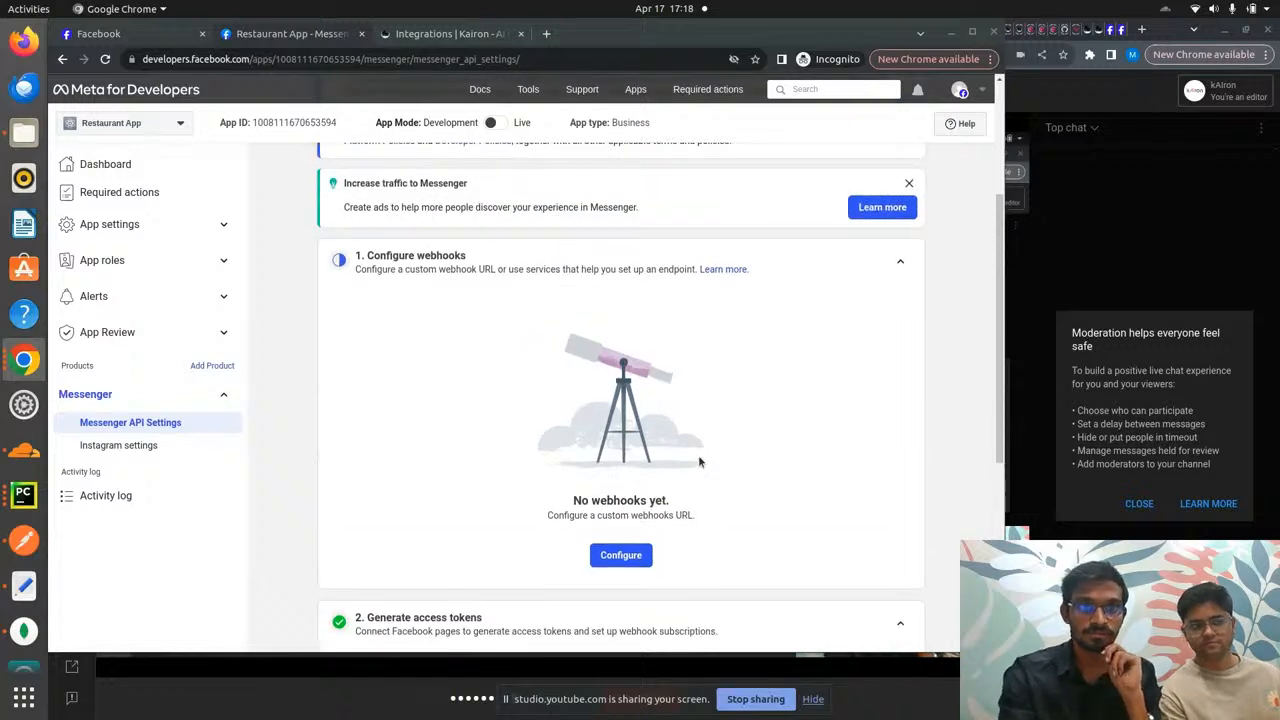
{"action": "scroll", "coordinate": [731, 455], "scroll_direction": "down", "scroll_amount": 1}
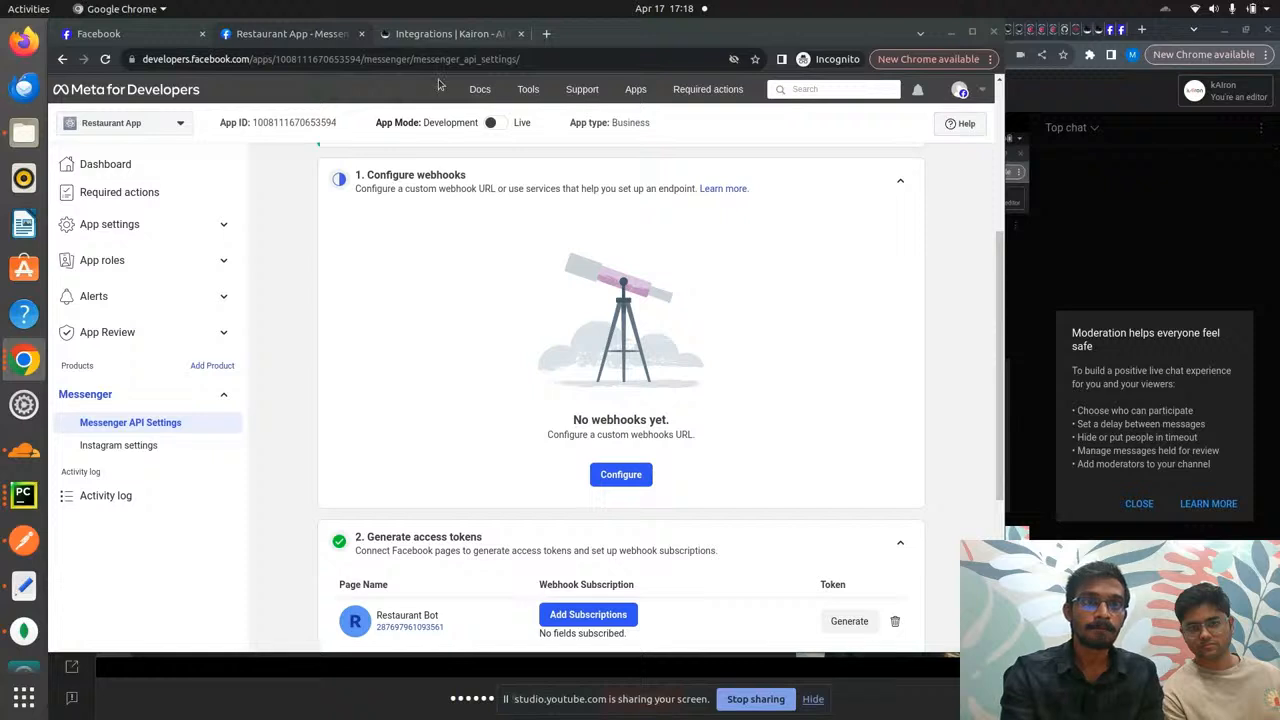
{"action": "left_click", "coordinate": [447, 37]}
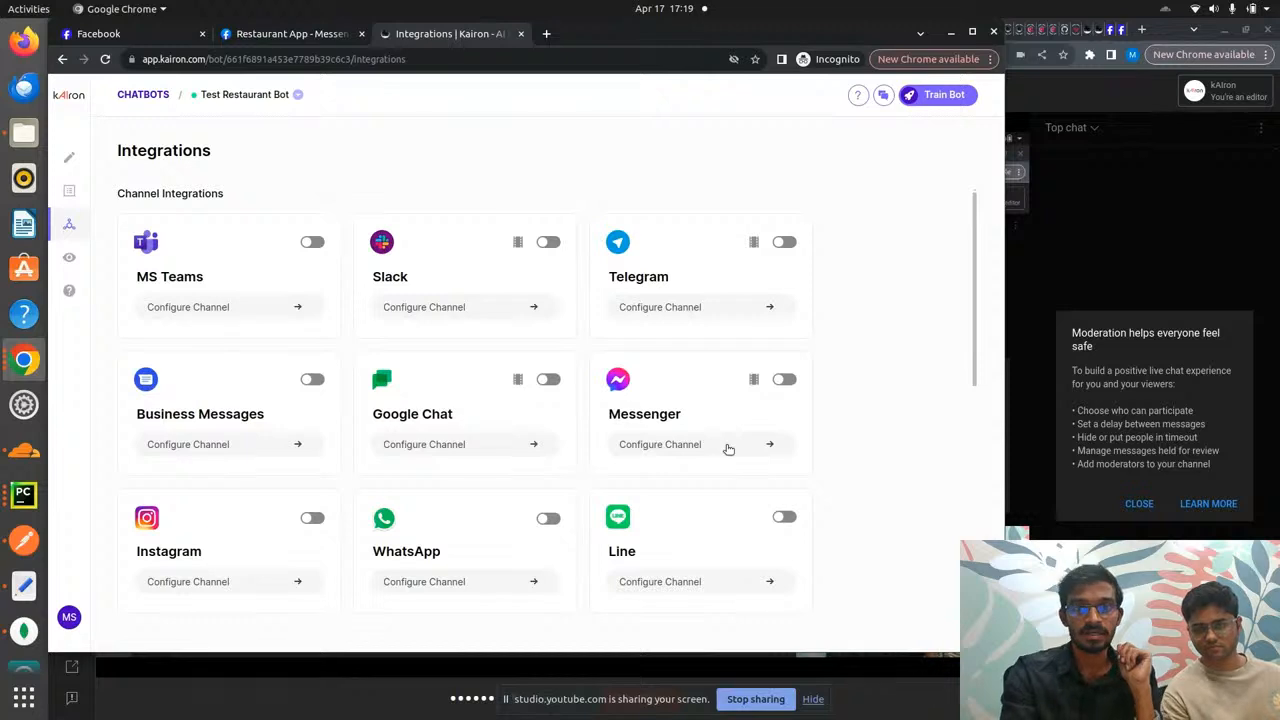
- Open kAIron's Configure Messenger form and check its fields, then expand App settings in Meta for Developers
{"action": "left_click", "coordinate": [727, 447]}
{"action": "left_click", "coordinate": [517, 323]}
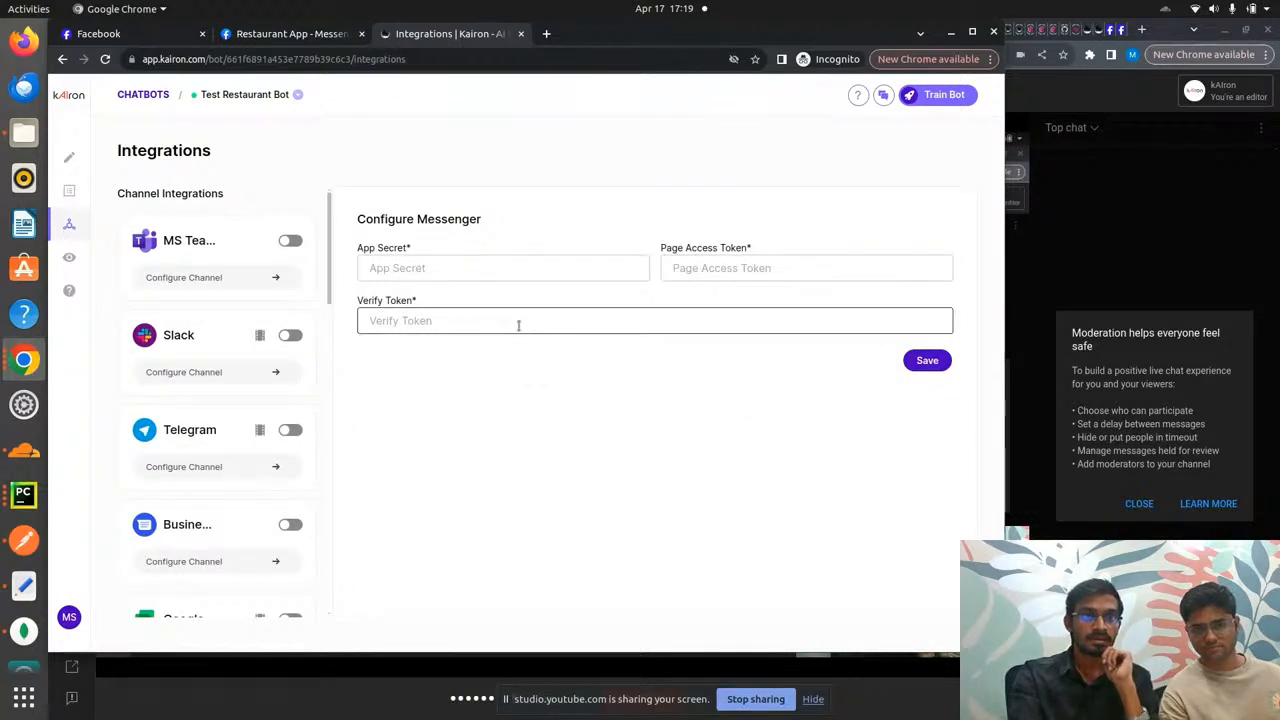
{"action": "left_click", "coordinate": [486, 263]}
{"action": "left_click", "coordinate": [477, 271]}
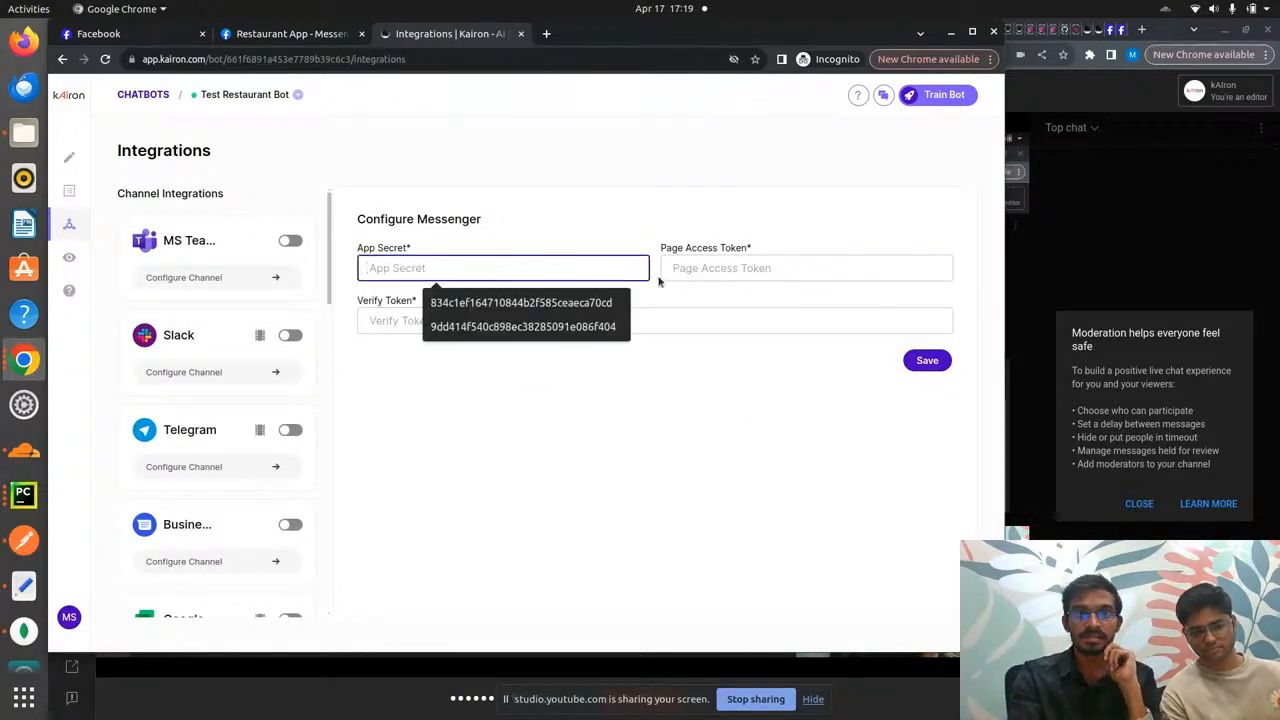
{"action": "left_click", "coordinate": [799, 237]}
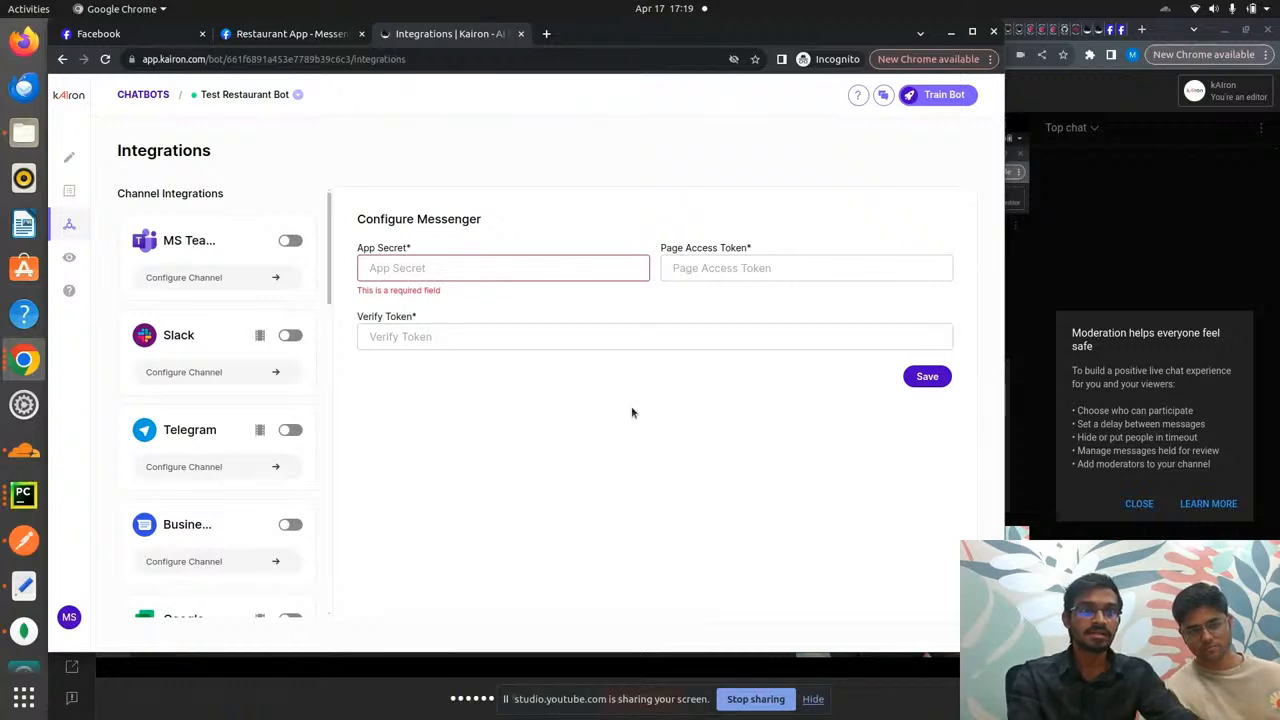
{"action": "key", "text": "ctrl+shift+Tab"}
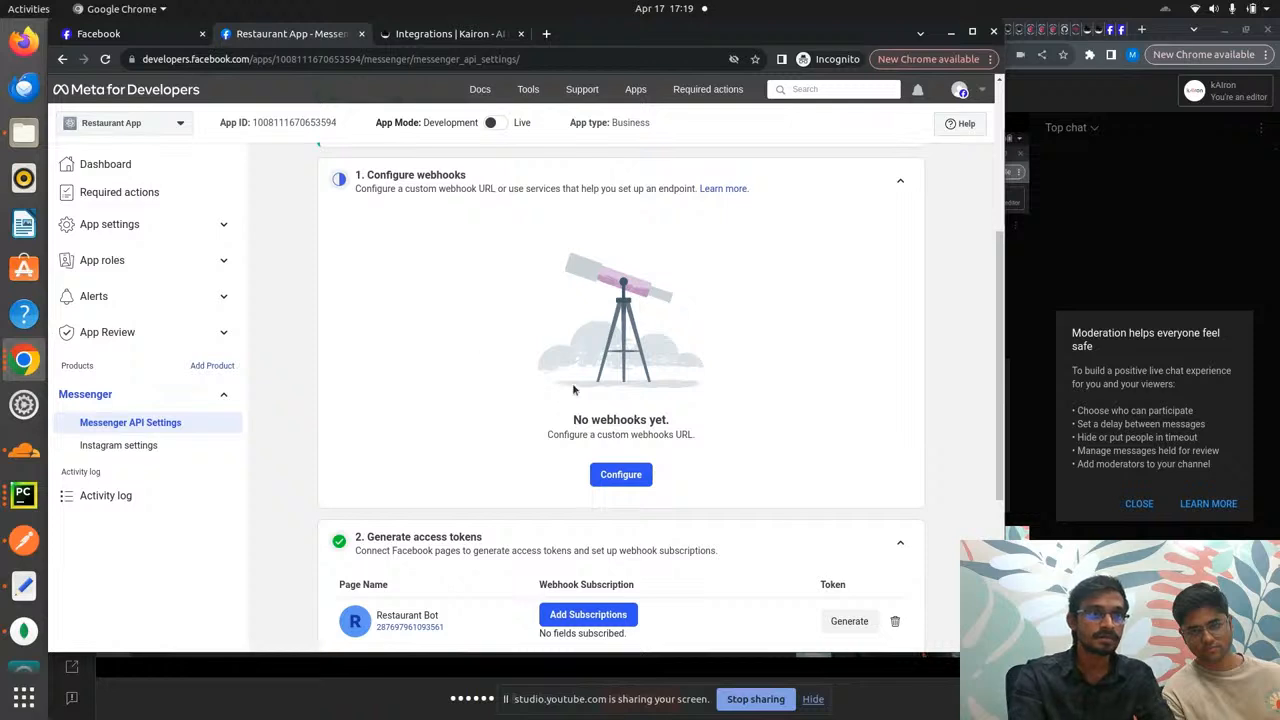
{"action": "left_click", "coordinate": [189, 230]}
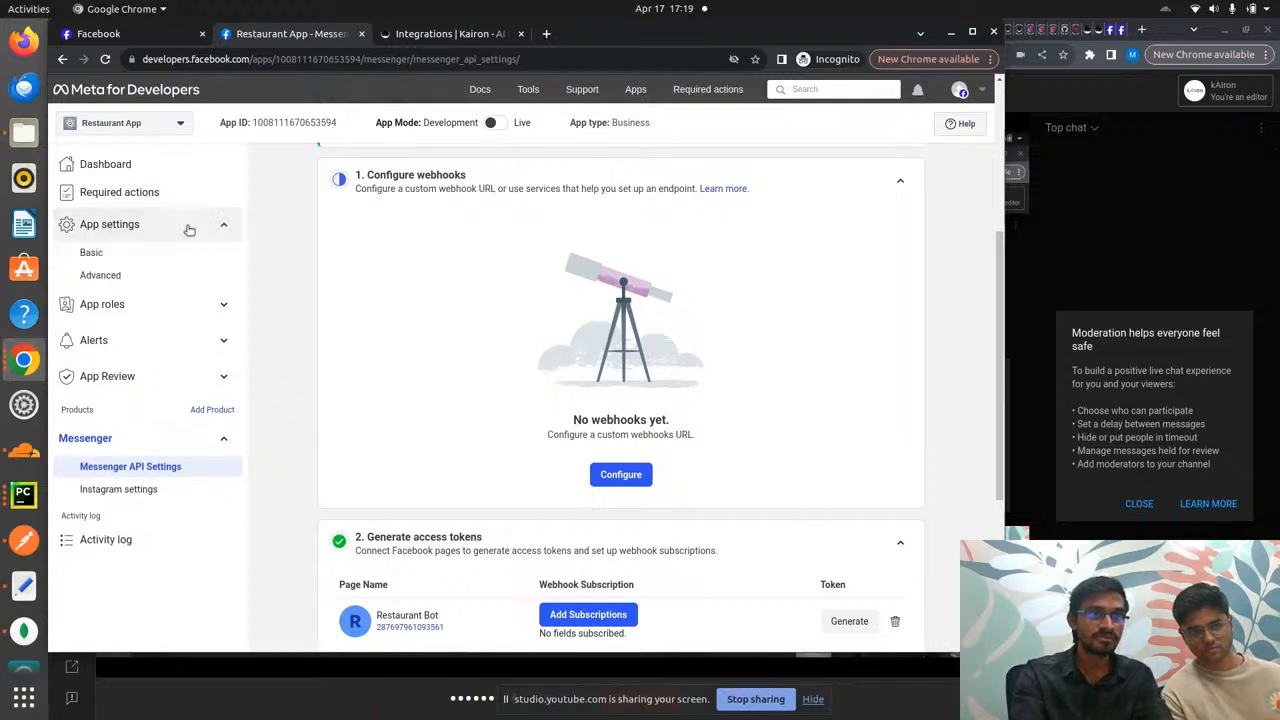
- Copy Restaurant App's app secret from Basic settings into kAIron's App Secret field
{"action": "left_click", "coordinate": [162, 260]}
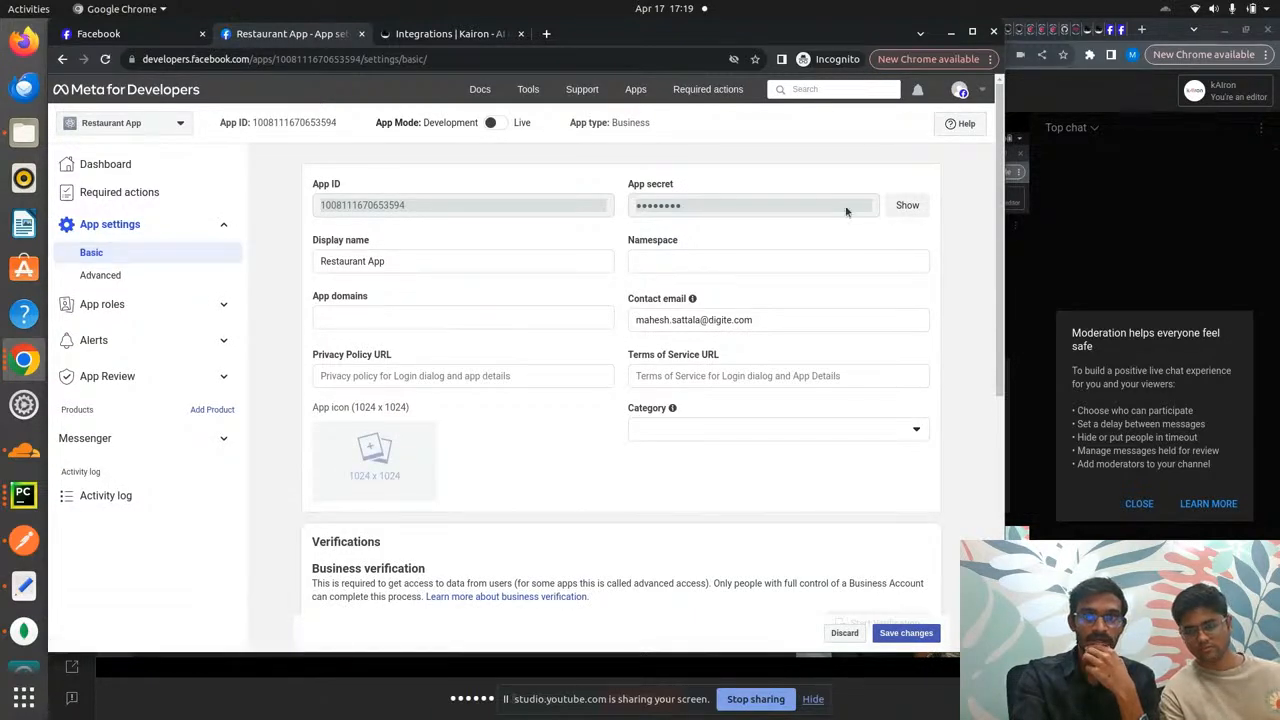
{"action": "left_click", "coordinate": [899, 206]}
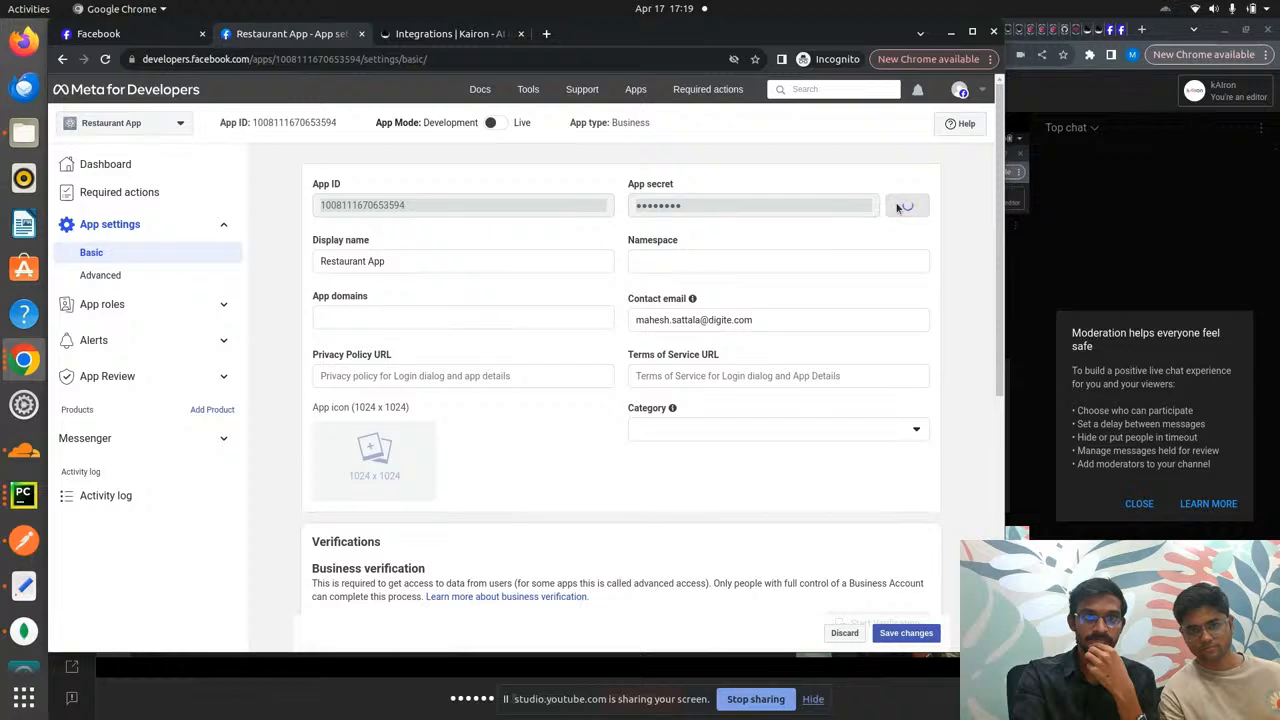
{"action": "double_click", "coordinate": [746, 208]}
{"action": "key", "text": "ctrl+c"}
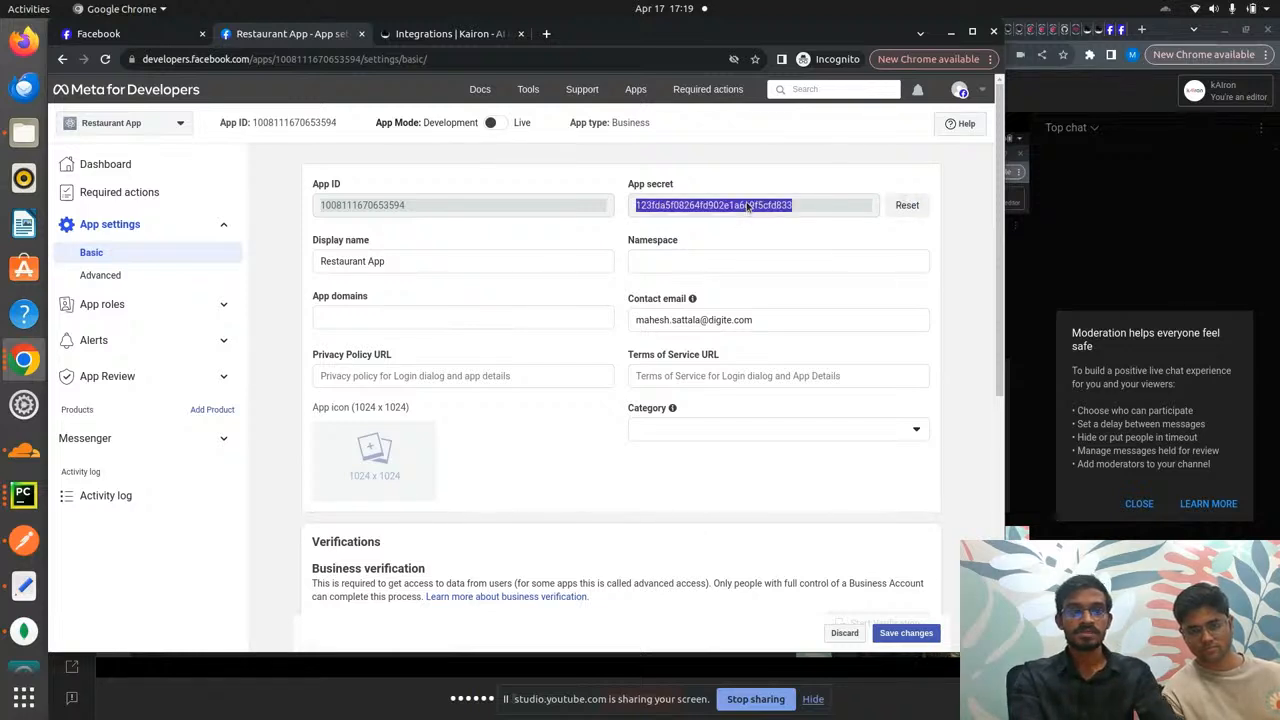
{"action": "key", "text": "ctrl+Tab"}
{"action": "left_click", "coordinate": [454, 276]}
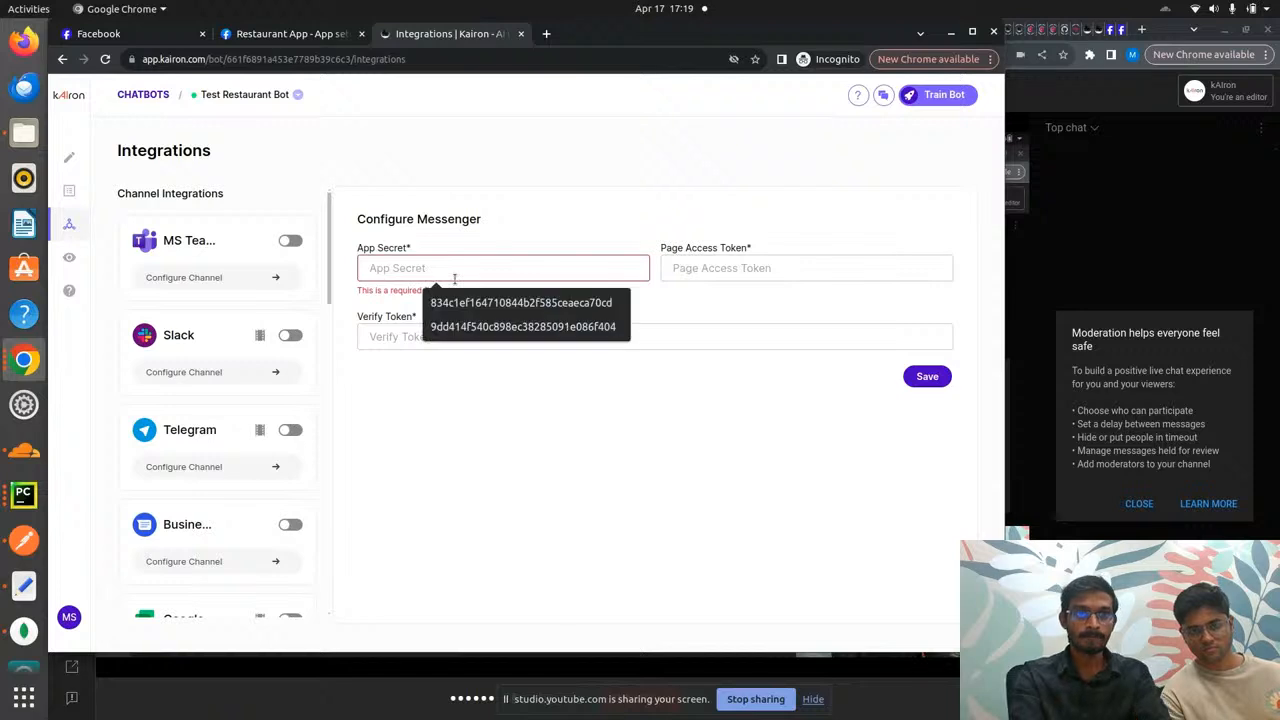
{"action": "key", "text": "ctrl+v"}
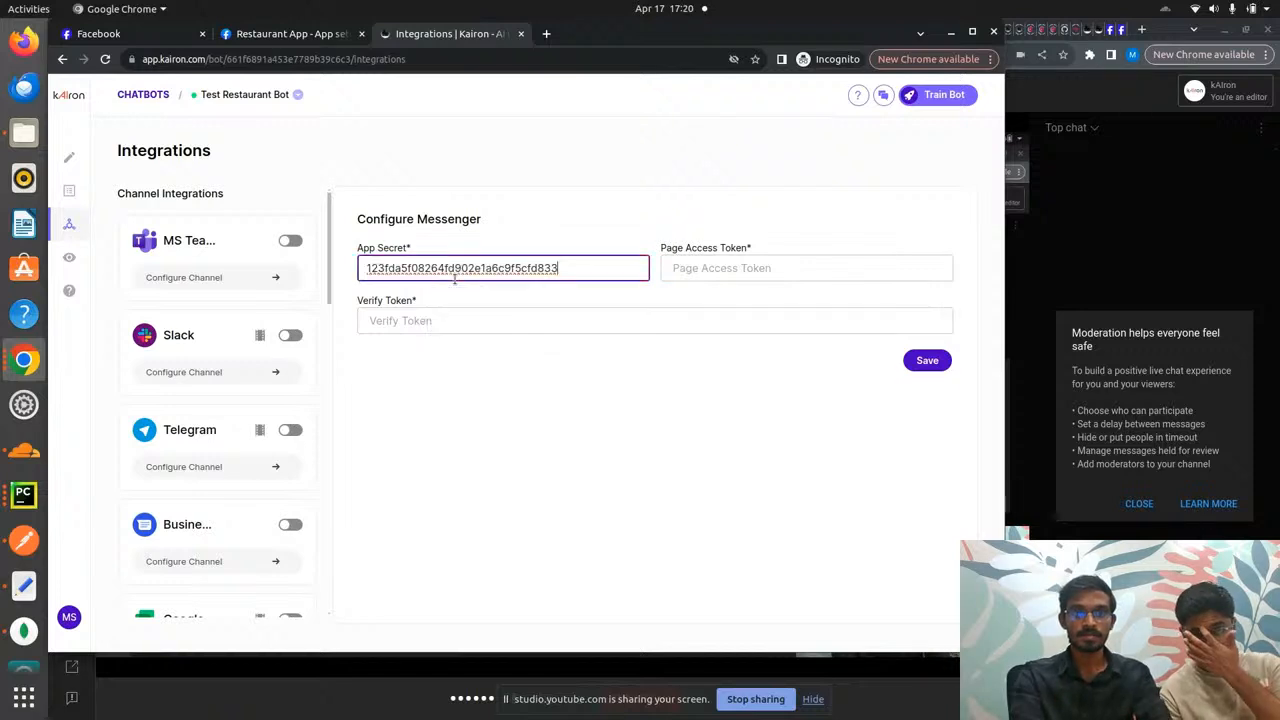
- Bring up Messenger API Settings for Restaurant App in Meta for Developers
{"action": "key", "text": "ctrl+shift+Tab"}
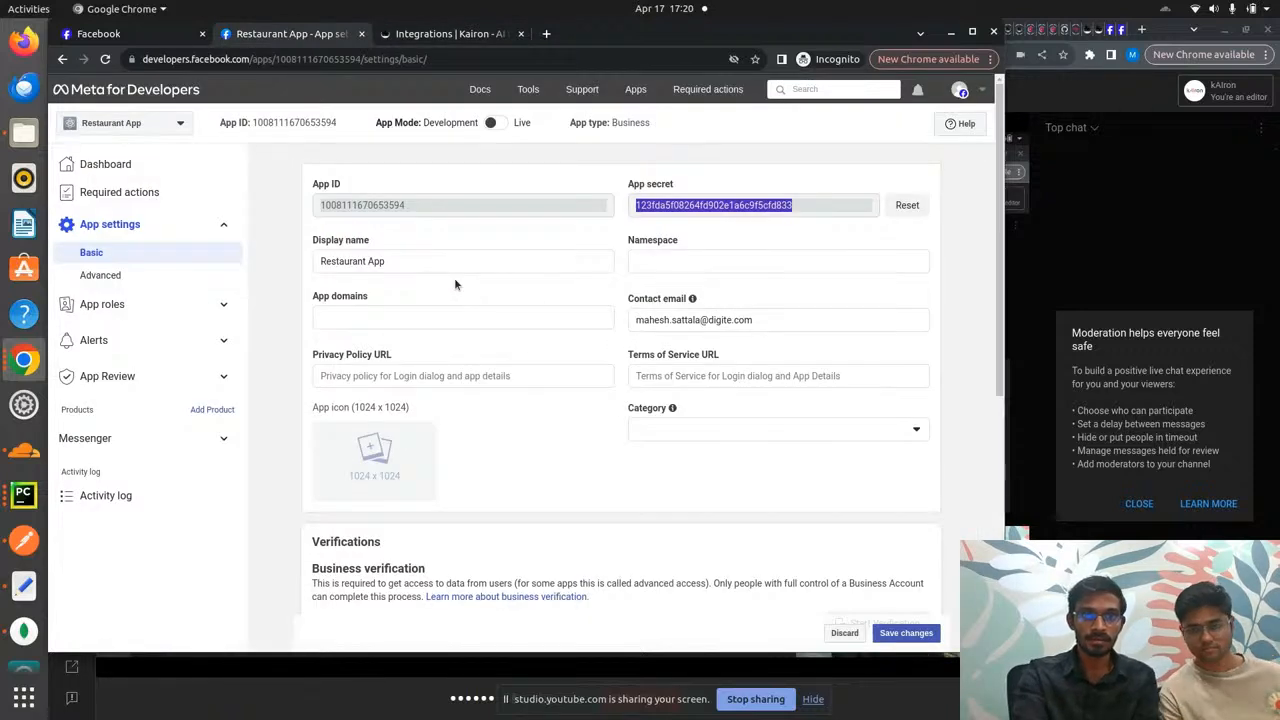
{"action": "left_click", "coordinate": [165, 440]}
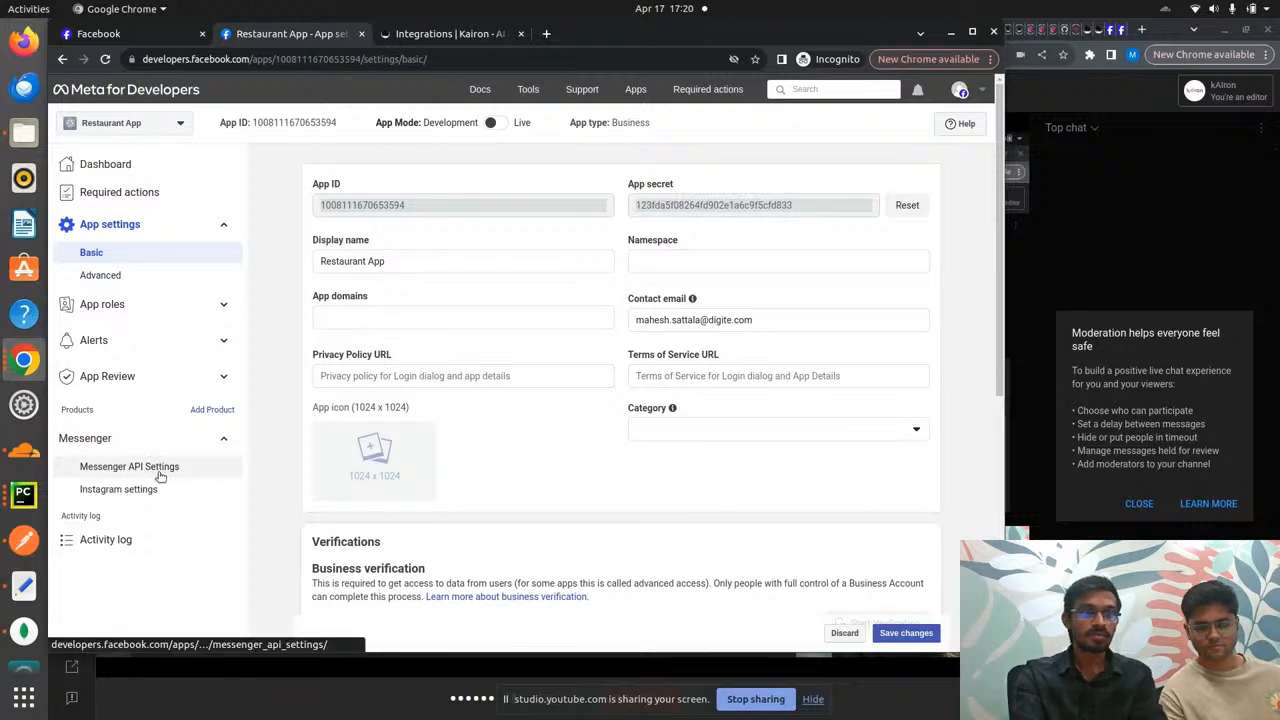
{"action": "left_click", "coordinate": [160, 476]}
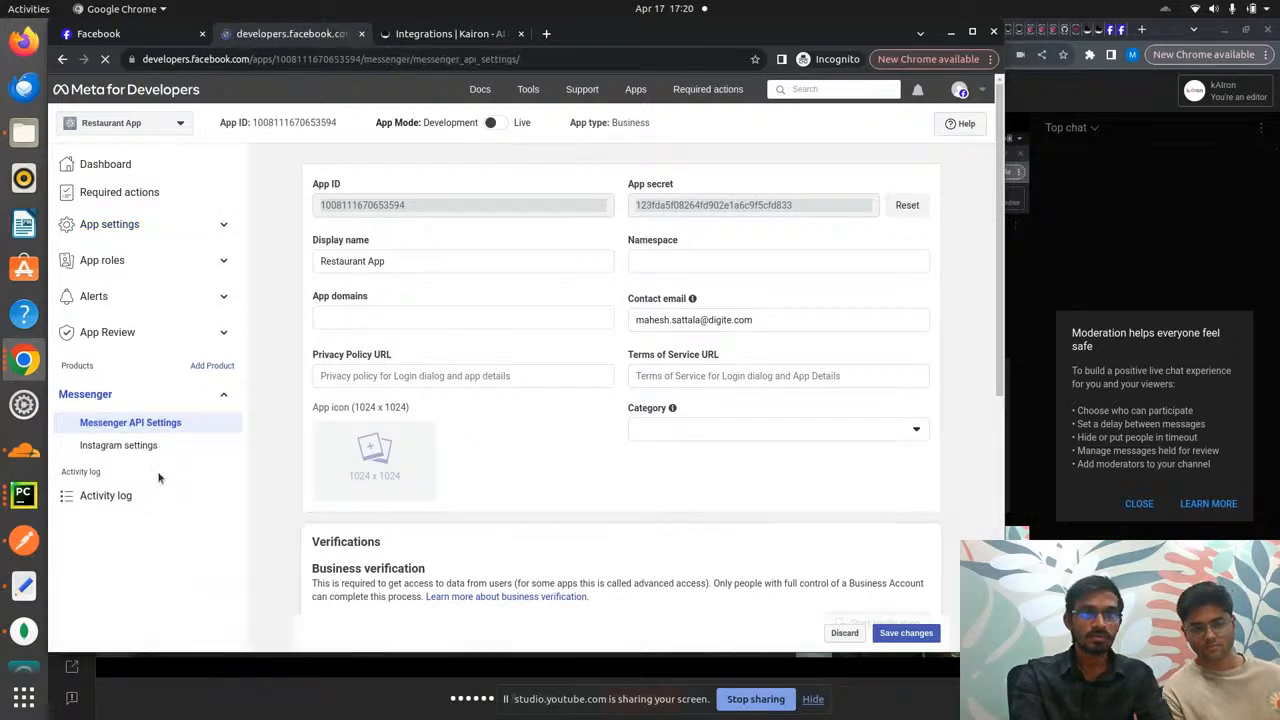
{"action": "key", "text": "ctrl+Tab"}
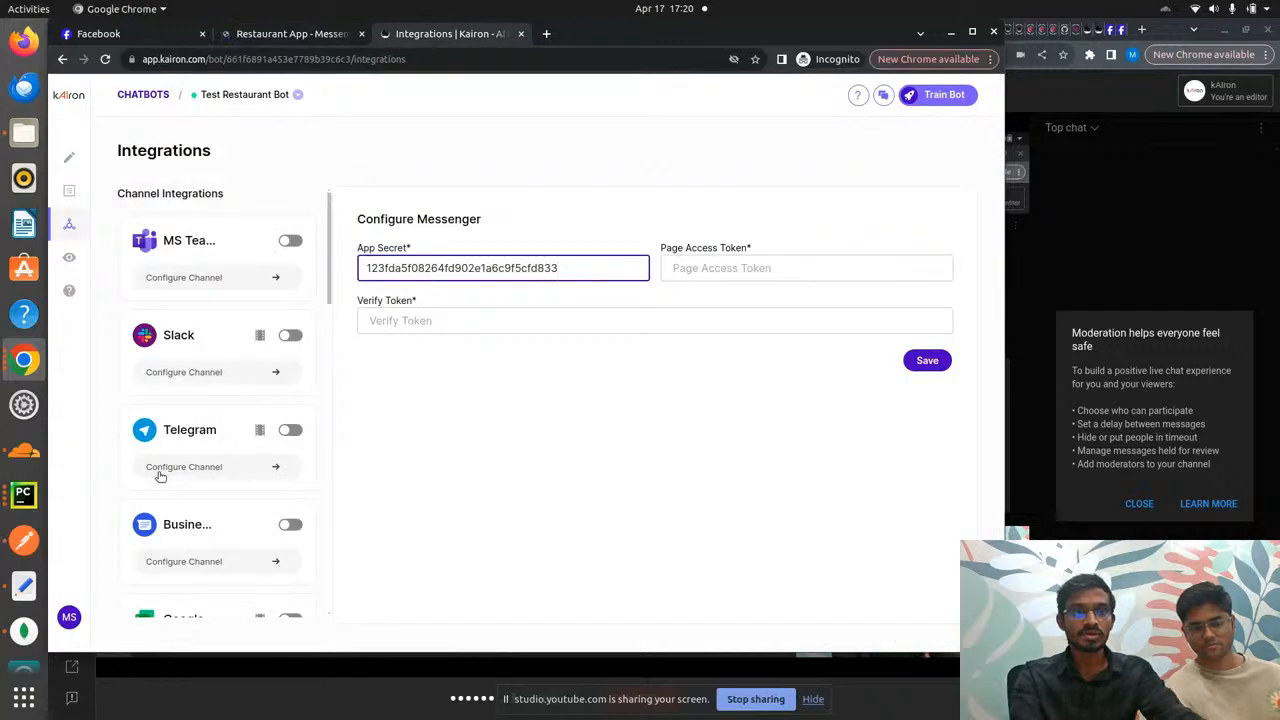
{"action": "key", "text": "ctrl+shift+Tab"}
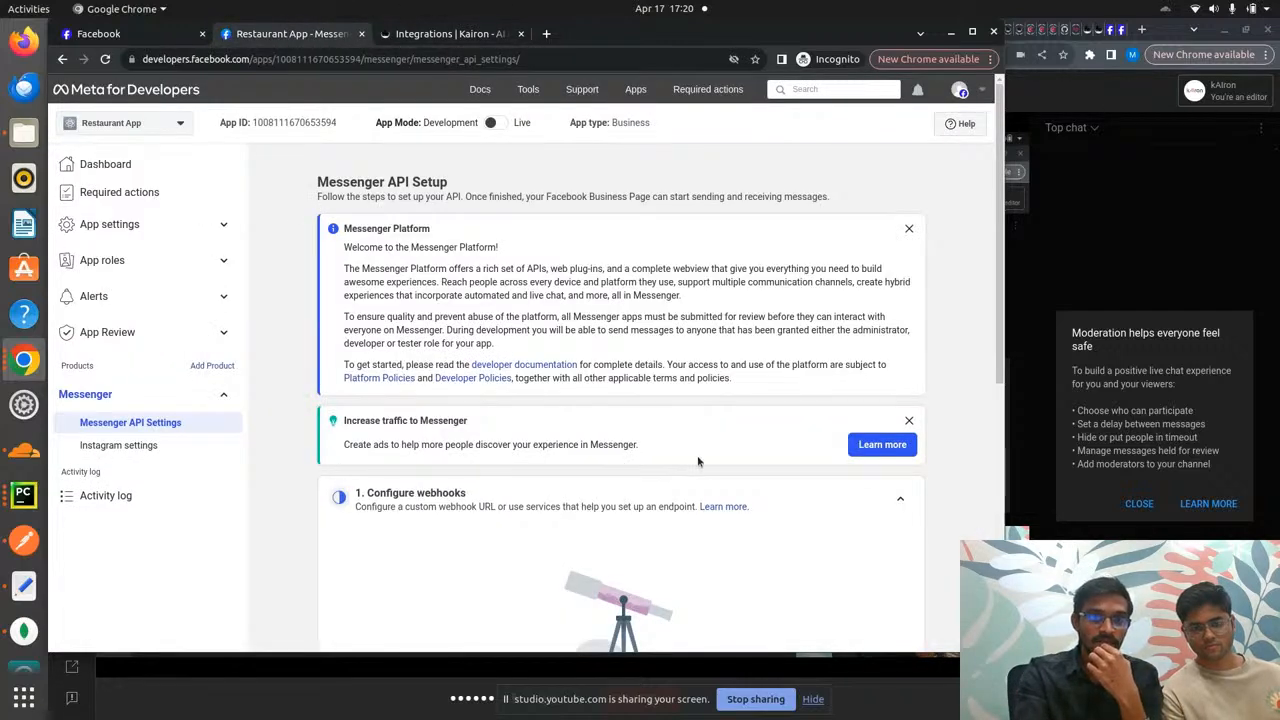
- Generate and copy a page access token for the Restaurant Bot page
{"action": "scroll", "coordinate": [728, 455], "scroll_direction": "down", "scroll_amount": 5}
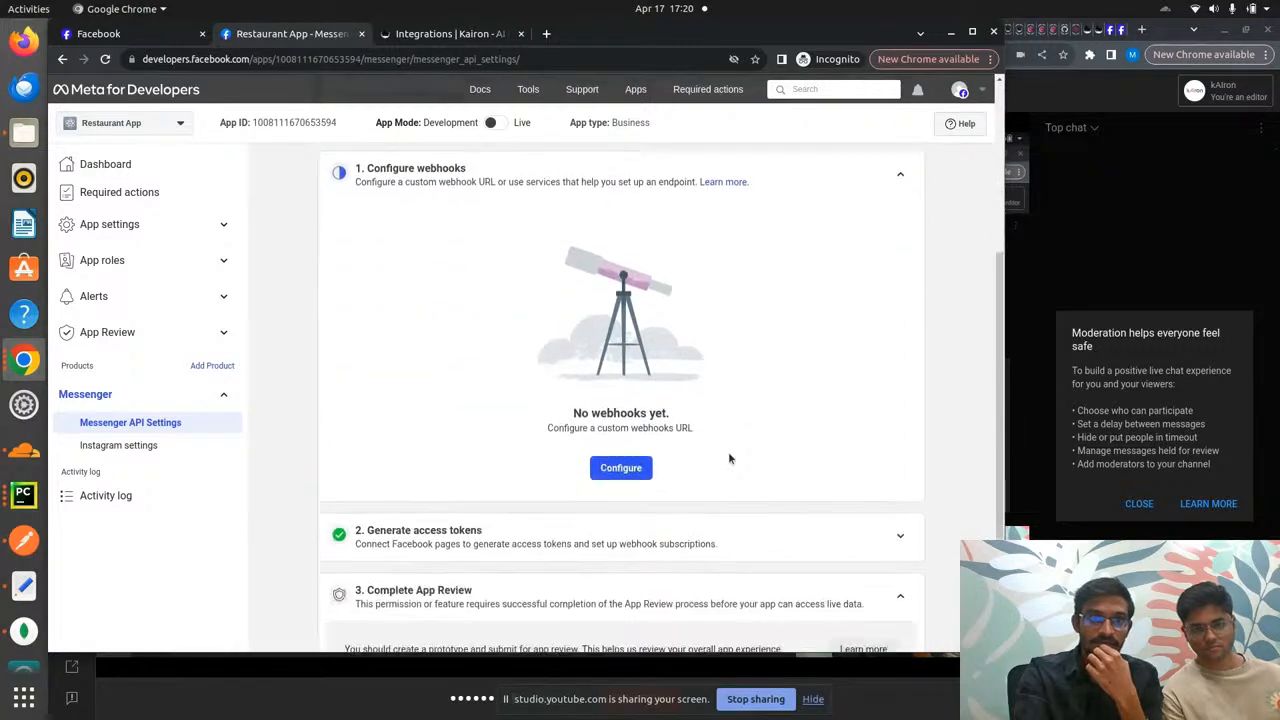
{"action": "scroll", "coordinate": [728, 458], "scroll_direction": "down", "scroll_amount": 1}
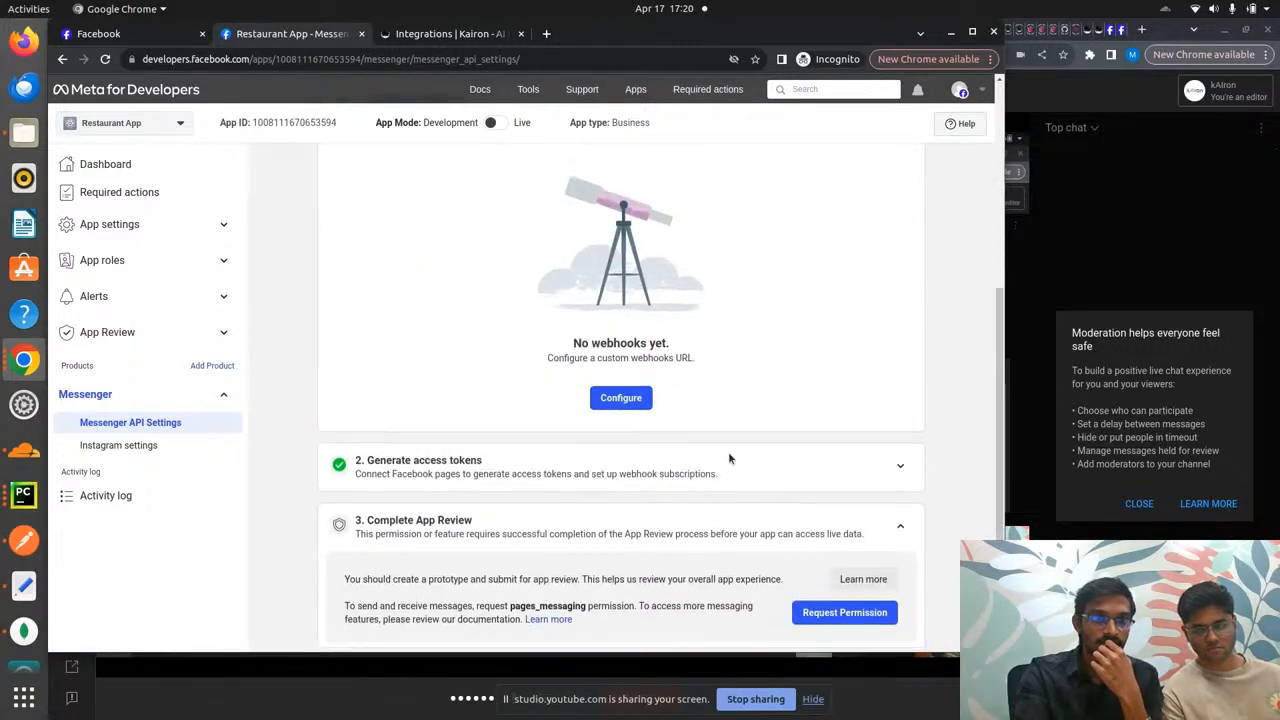
{"action": "scroll", "coordinate": [728, 451], "scroll_direction": "down", "scroll_amount": 2}
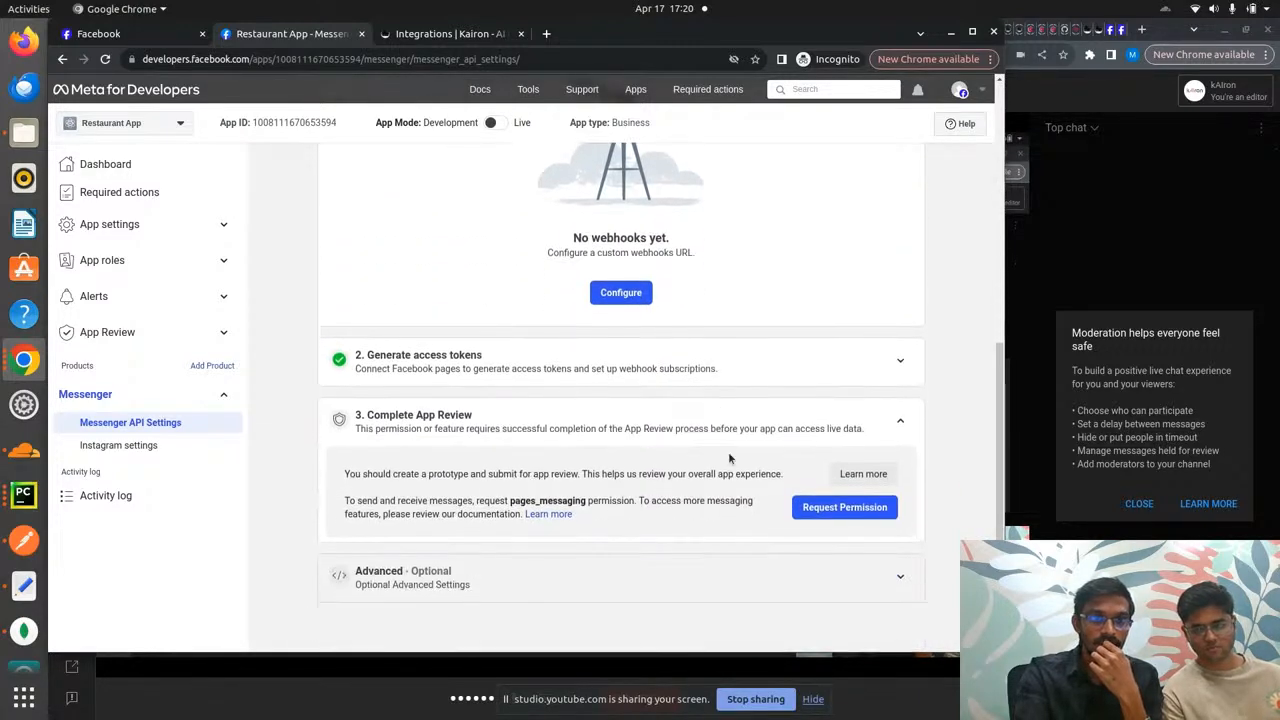
{"action": "left_click", "coordinate": [901, 363]}
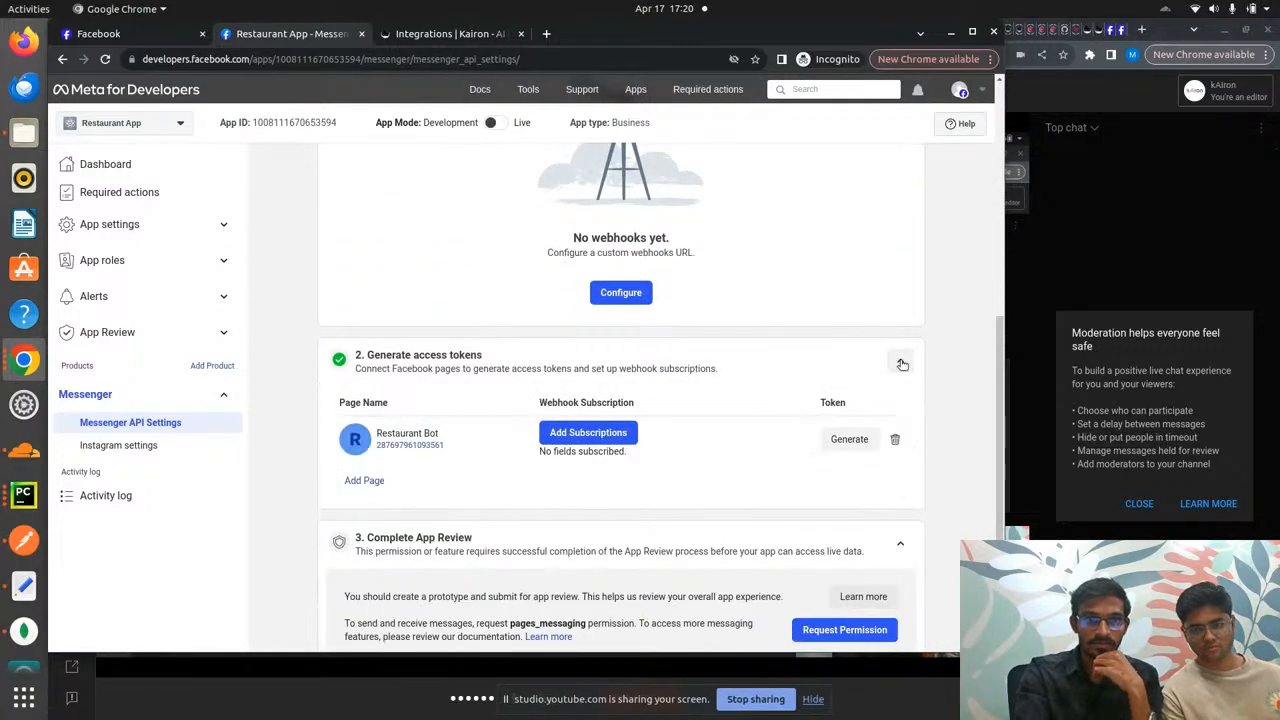
{"action": "left_click", "coordinate": [847, 439]}
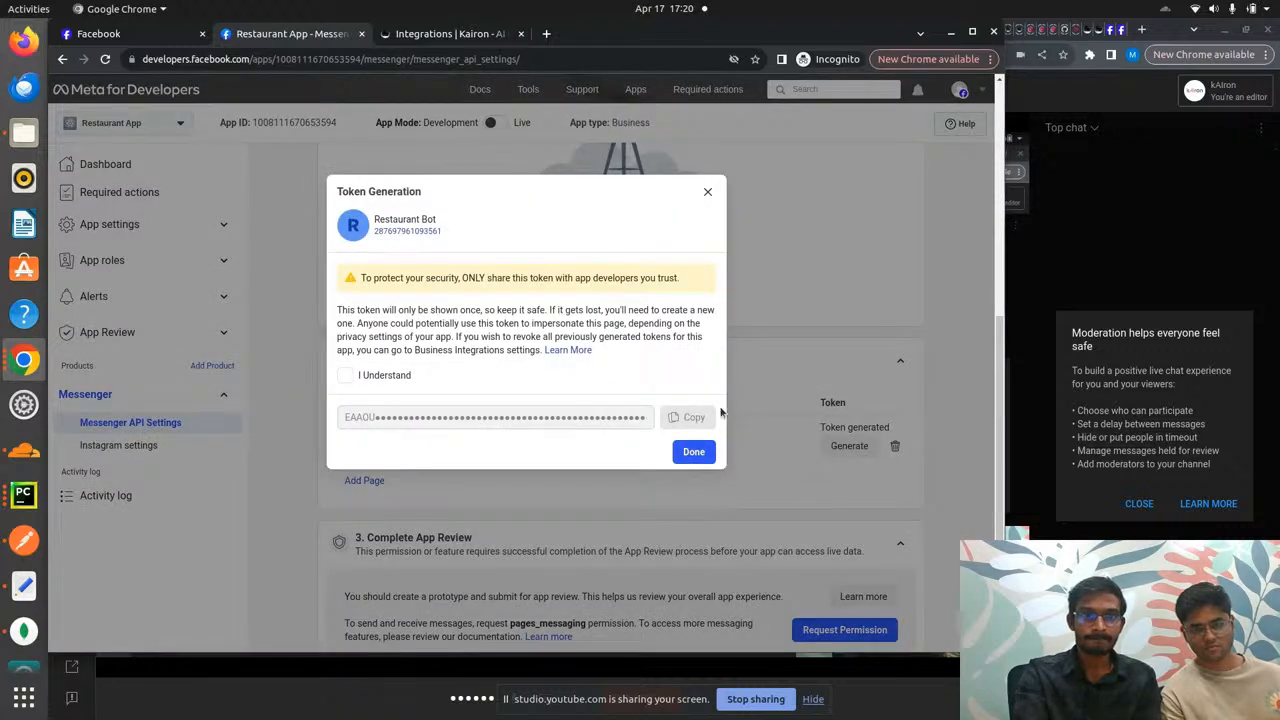
{"action": "left_click", "coordinate": [345, 375]}
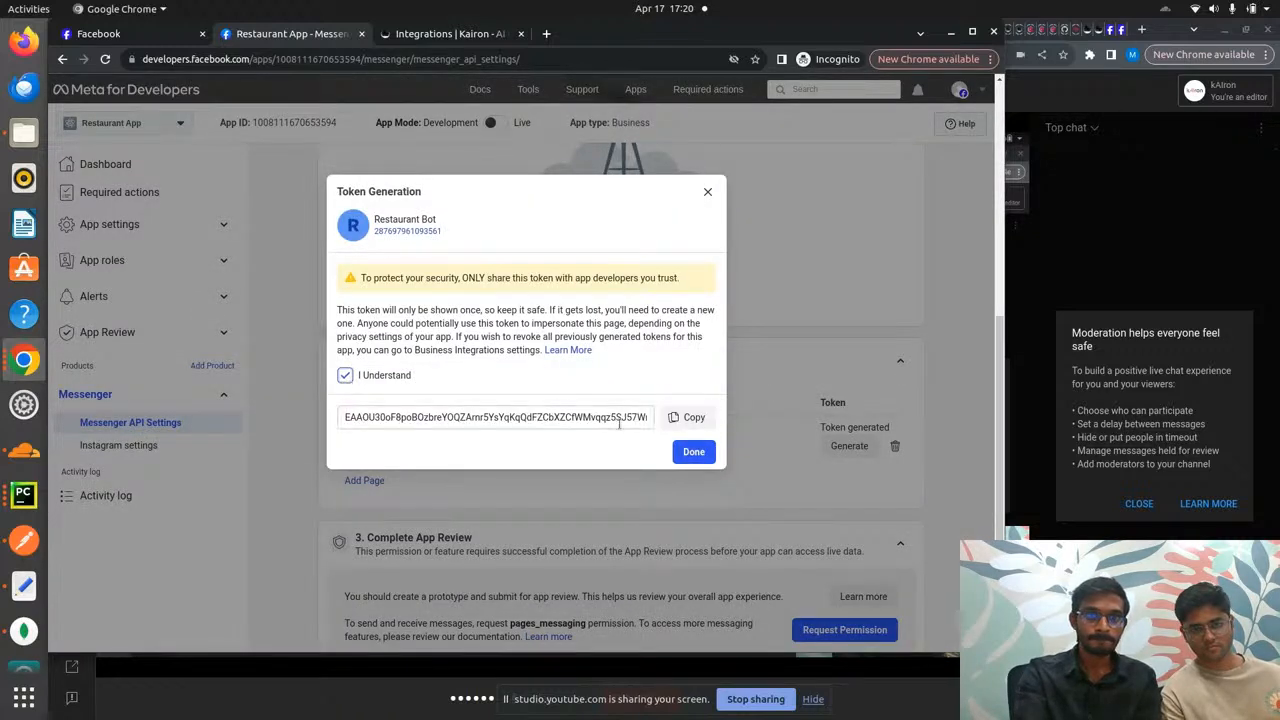
{"action": "left_click", "coordinate": [690, 419]}
{"action": "left_click", "coordinate": [693, 452]}
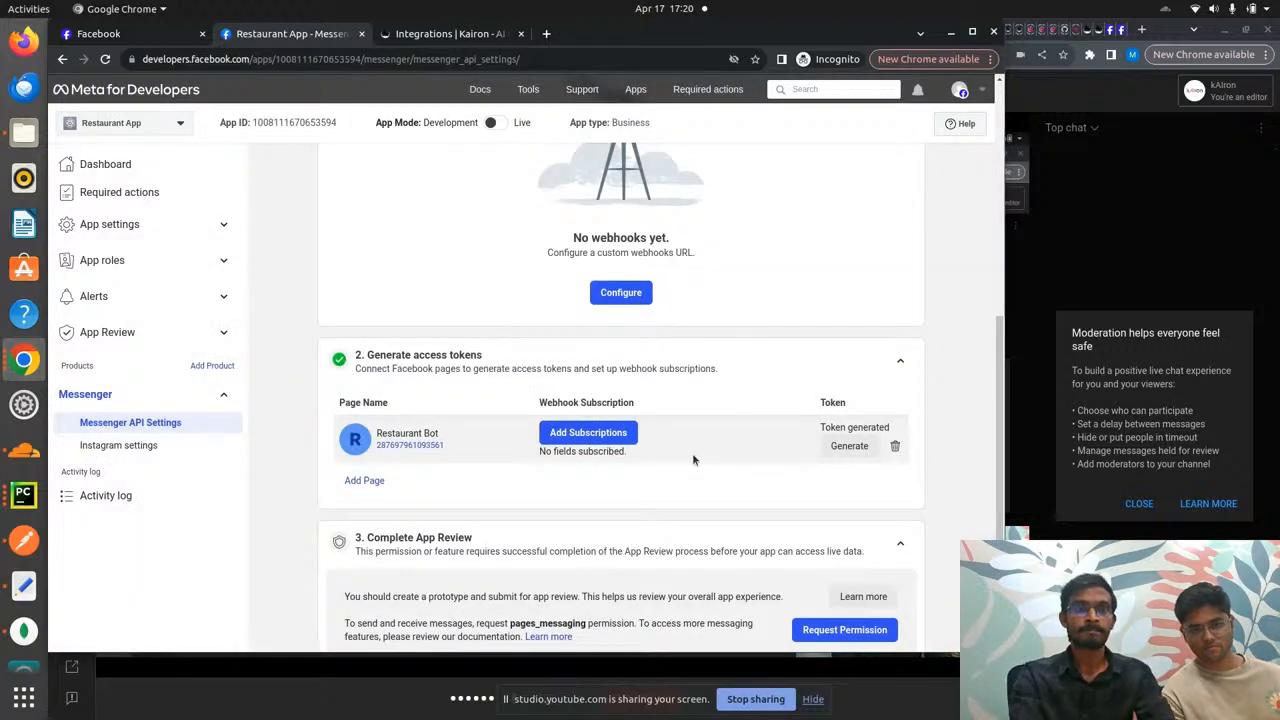
{"action": "key", "text": "ctrl+Tab"}
{"action": "left_click", "coordinate": [722, 269]}
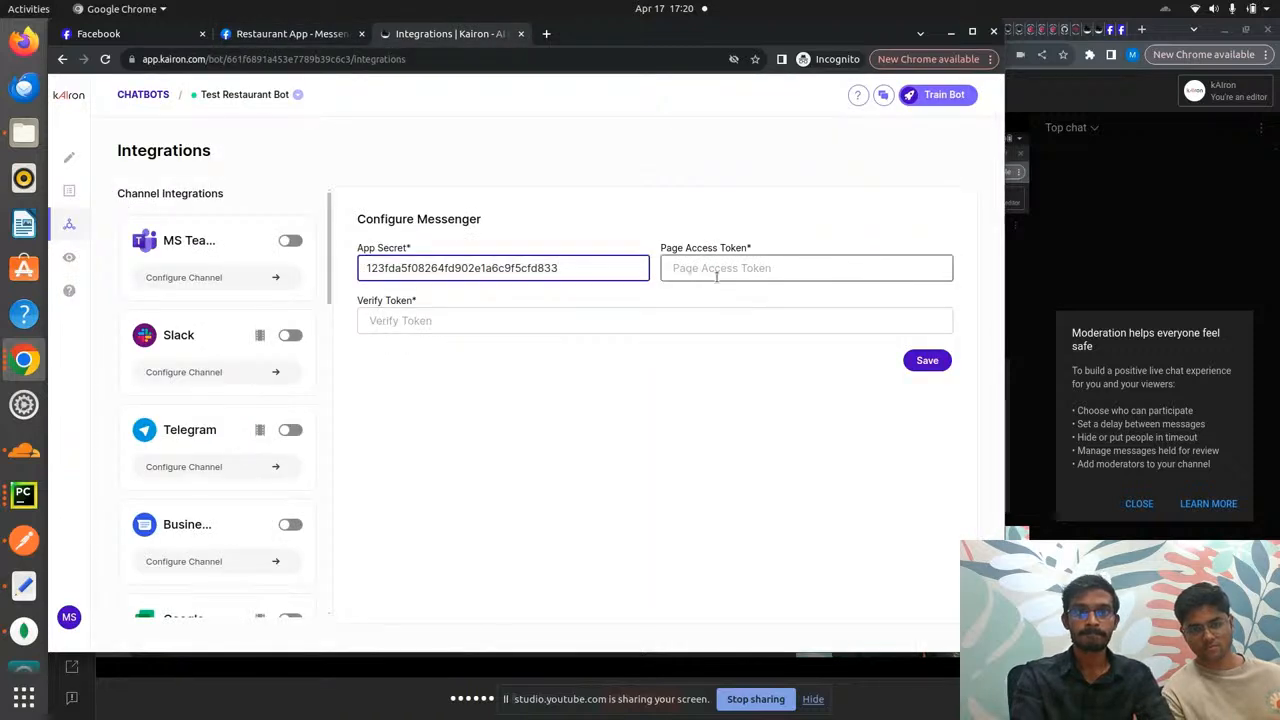
{"action": "key", "text": "ctrl+v"}
{"action": "left_click", "coordinate": [497, 320]}
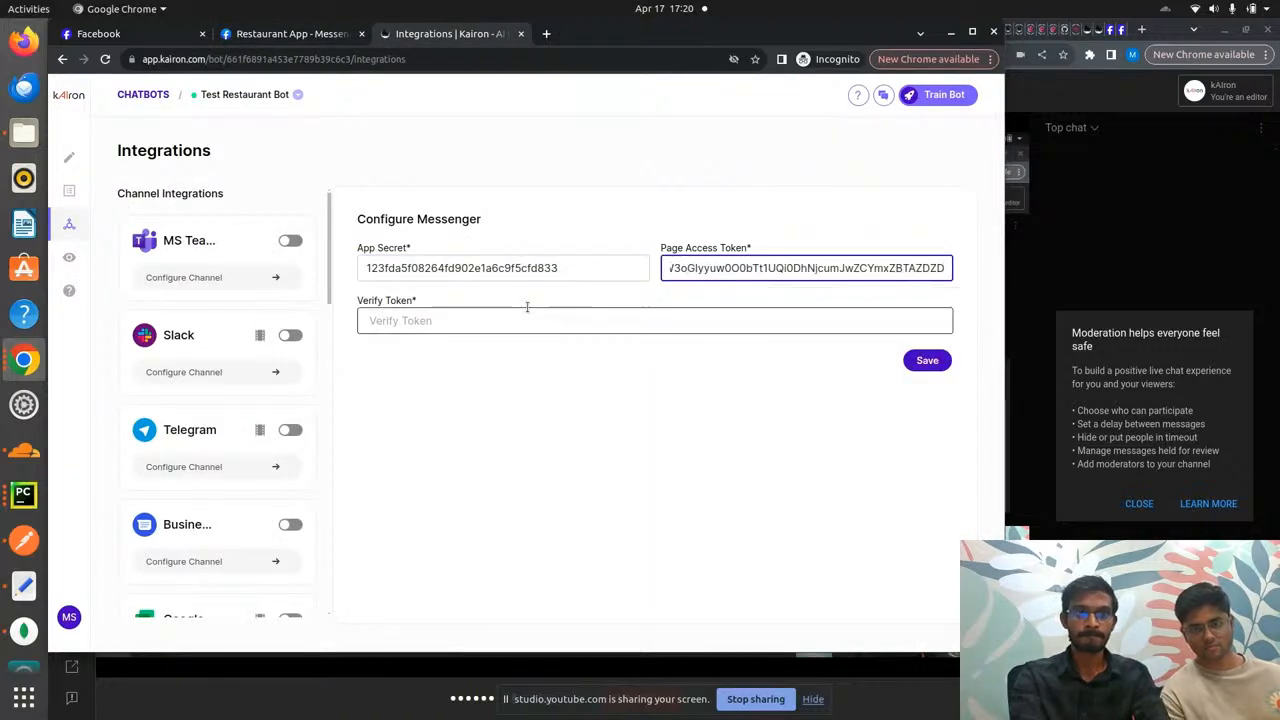
{"action": "type", "text": "ver"}
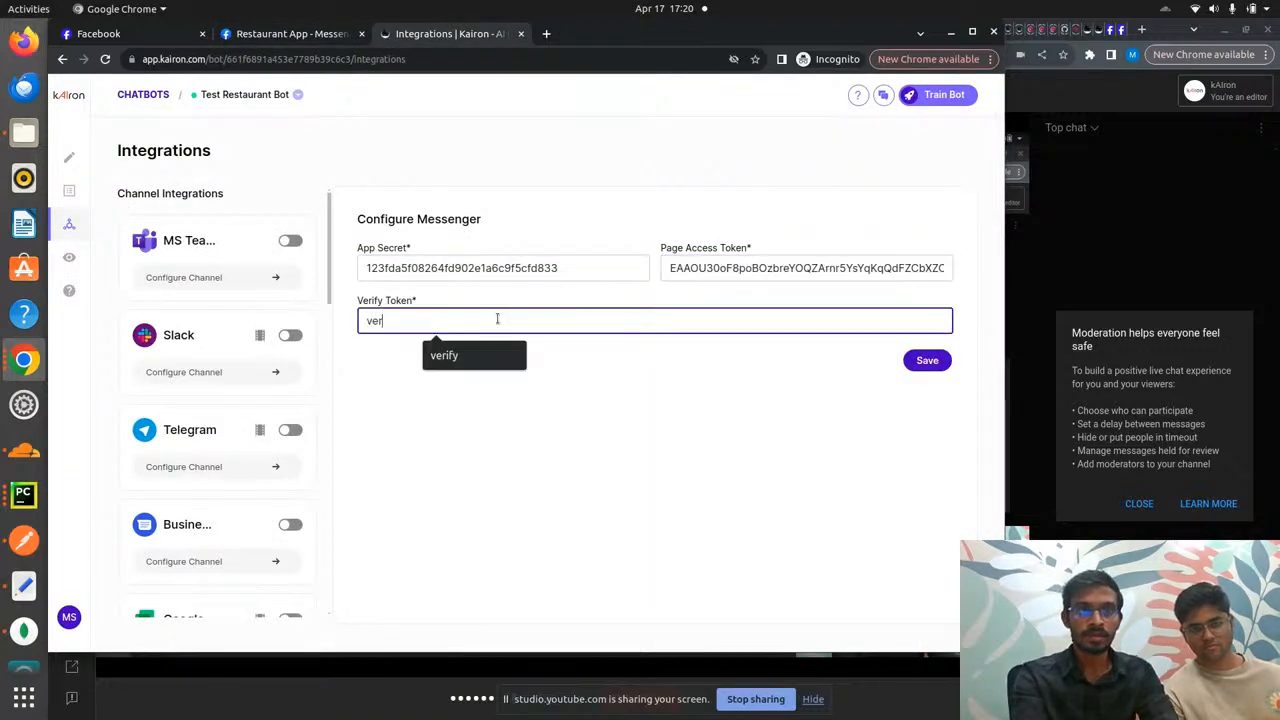
{"action": "type", "text": "ify"}
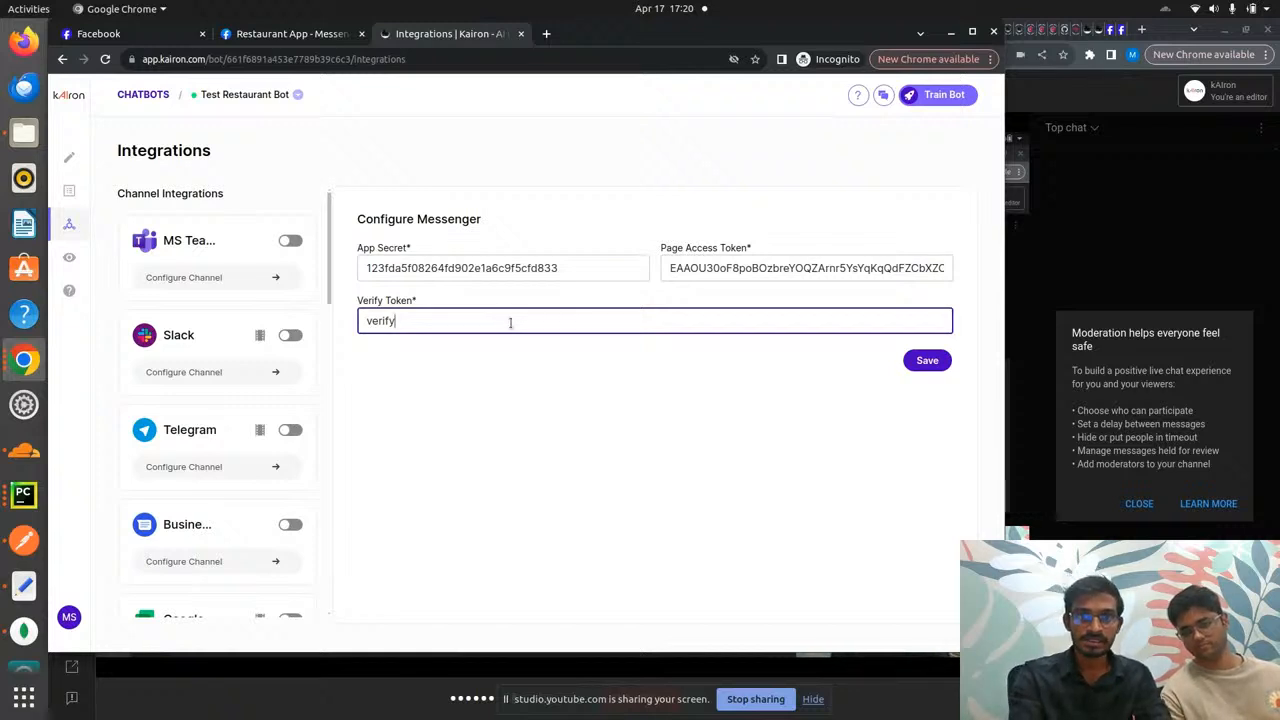
{"action": "left_click", "coordinate": [922, 361]}
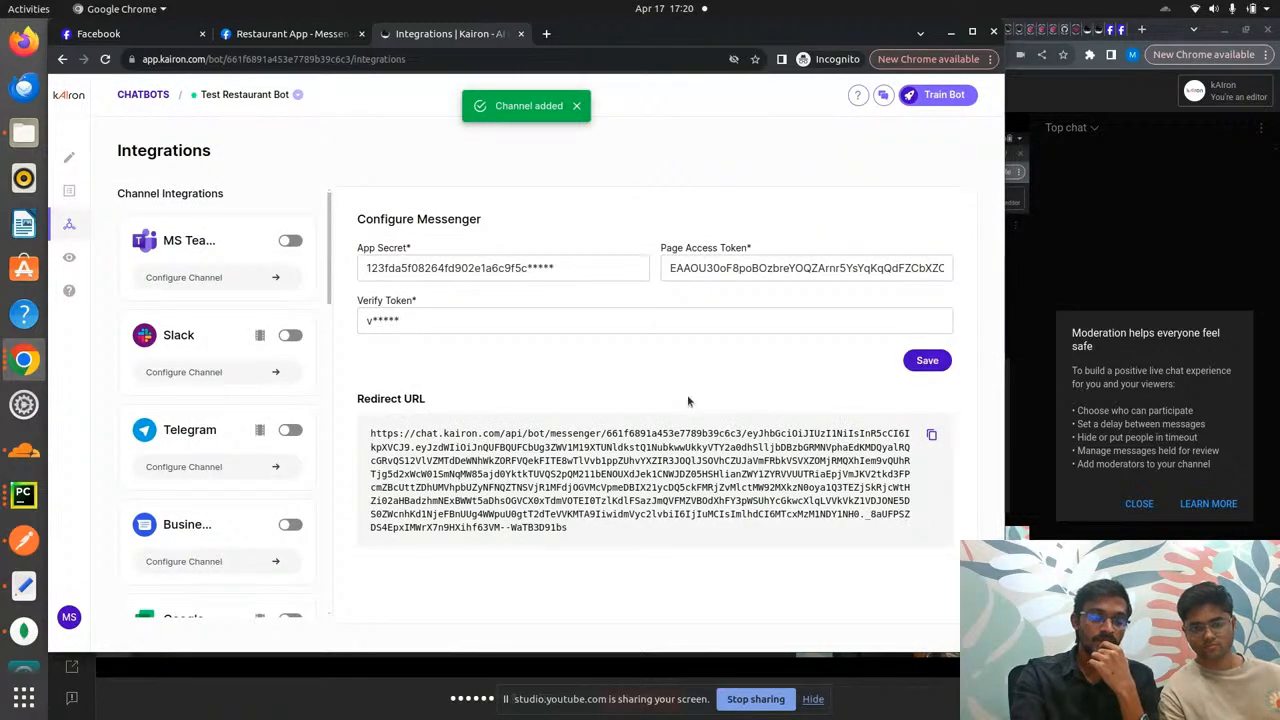
{"action": "left_click", "coordinate": [932, 436]}
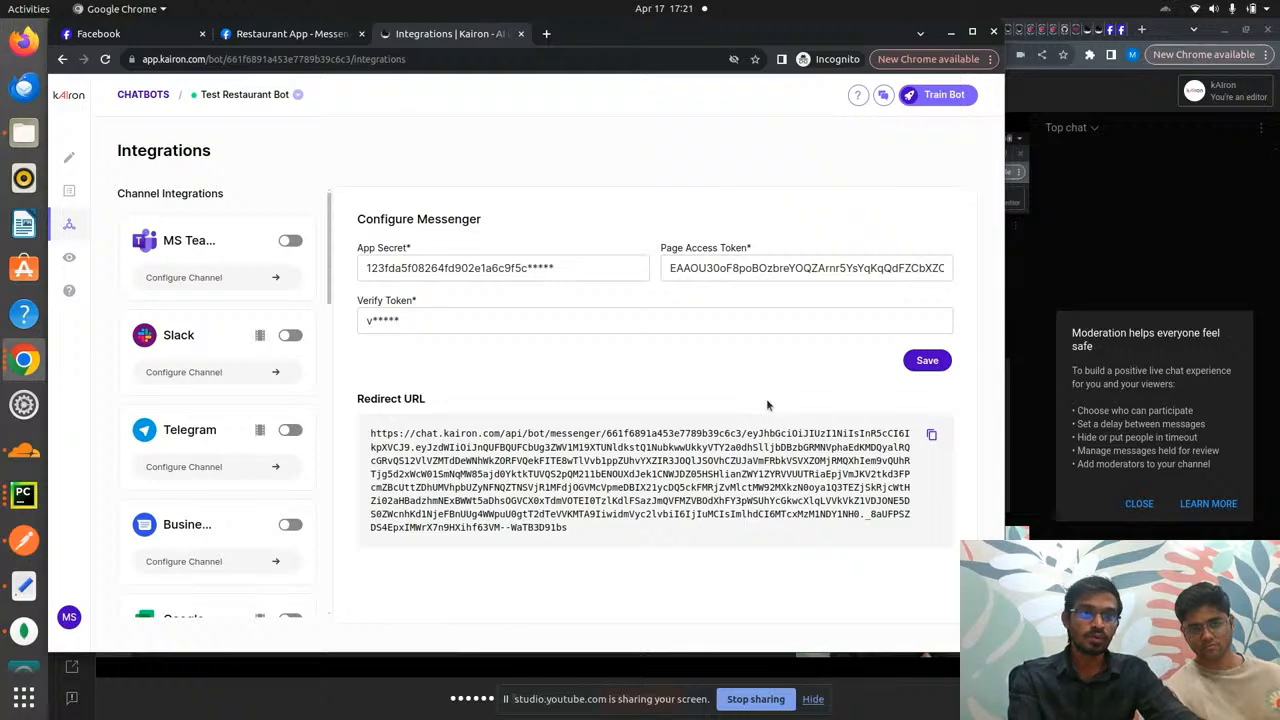
{"action": "key", "text": "ctrl+shift+Tab"}
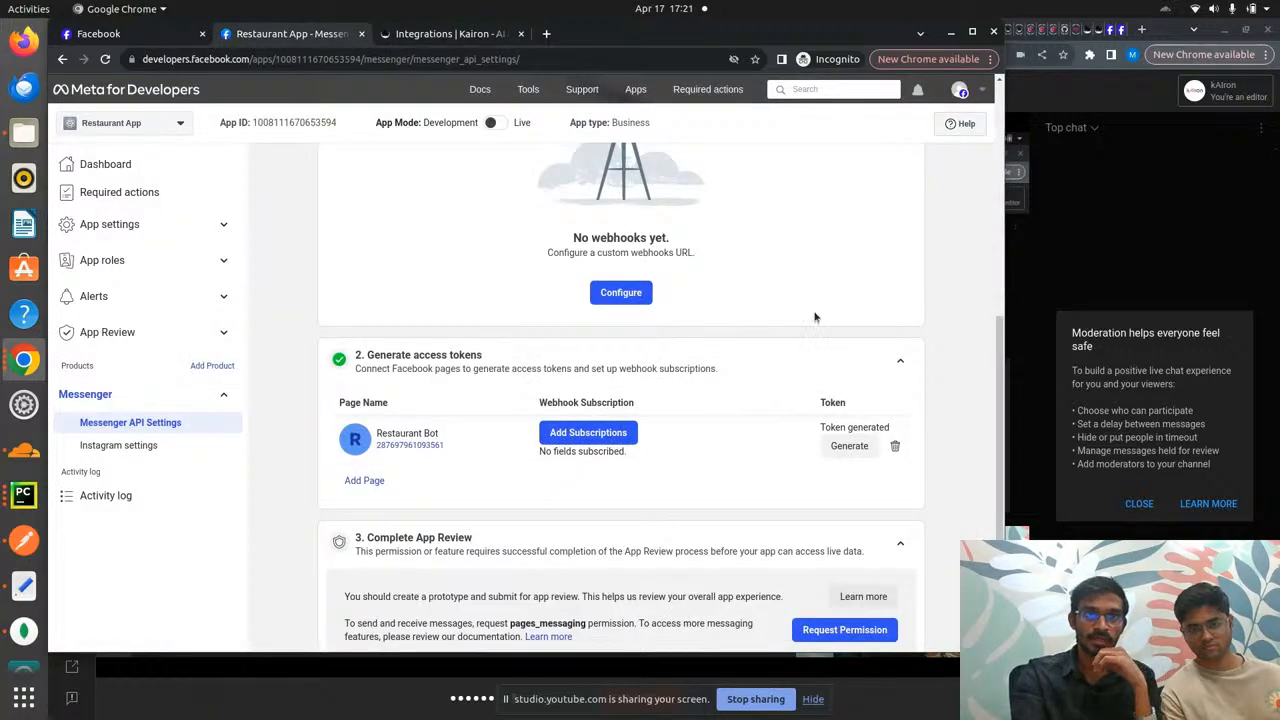
- Set the webhook callback to kAIron's redirect URL with kAIron's verify token, then verify and save
{"action": "scroll", "coordinate": [746, 288], "scroll_direction": "up", "scroll_amount": 3}
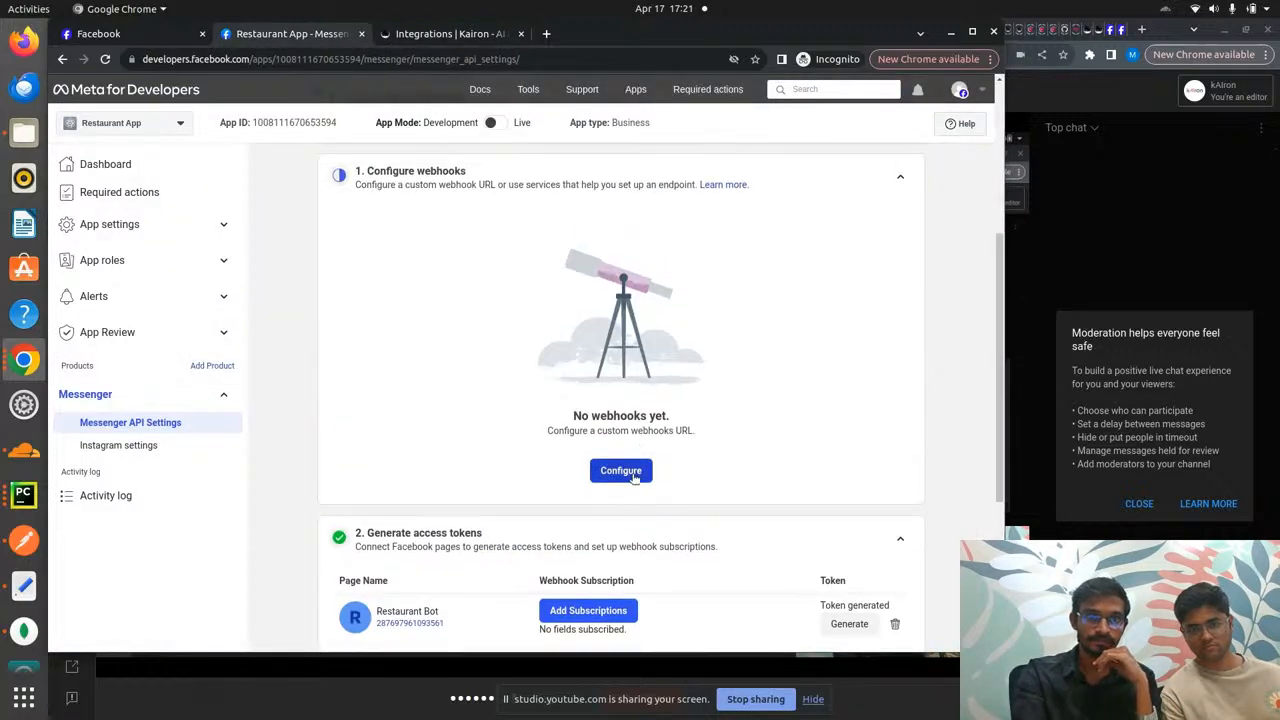
{"action": "left_click", "coordinate": [621, 471]}
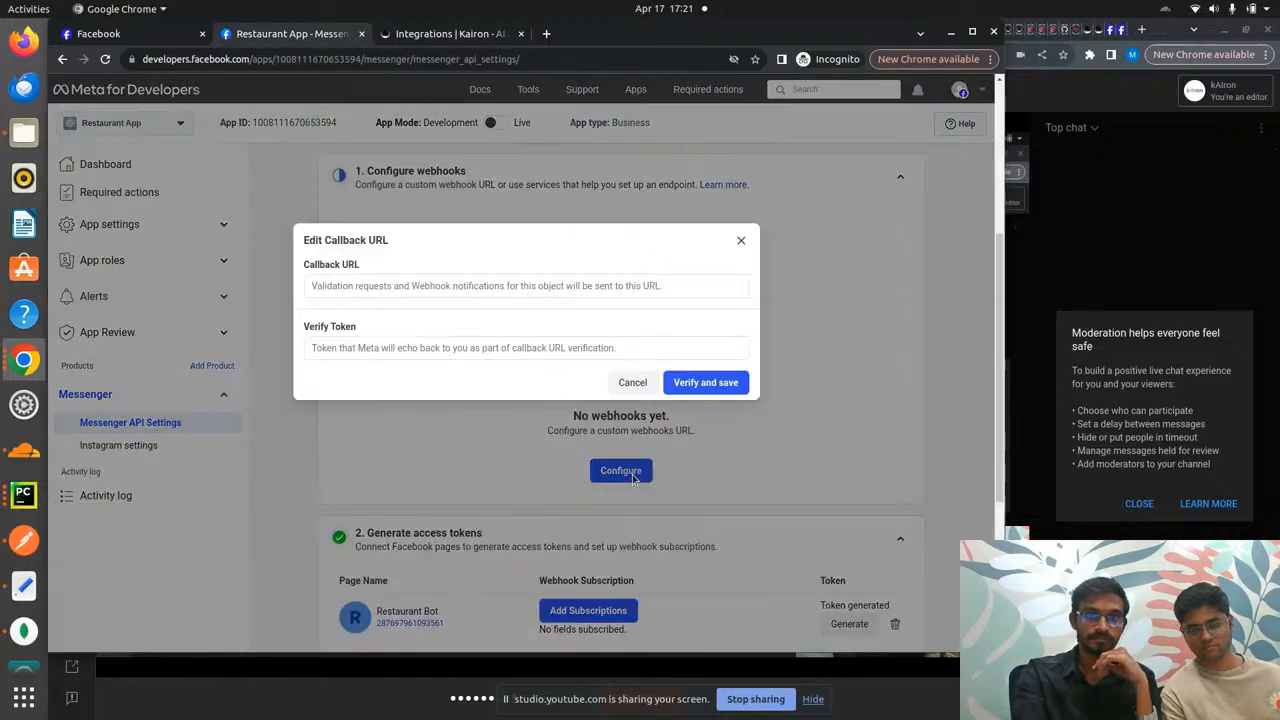
{"action": "left_click", "coordinate": [551, 287]}
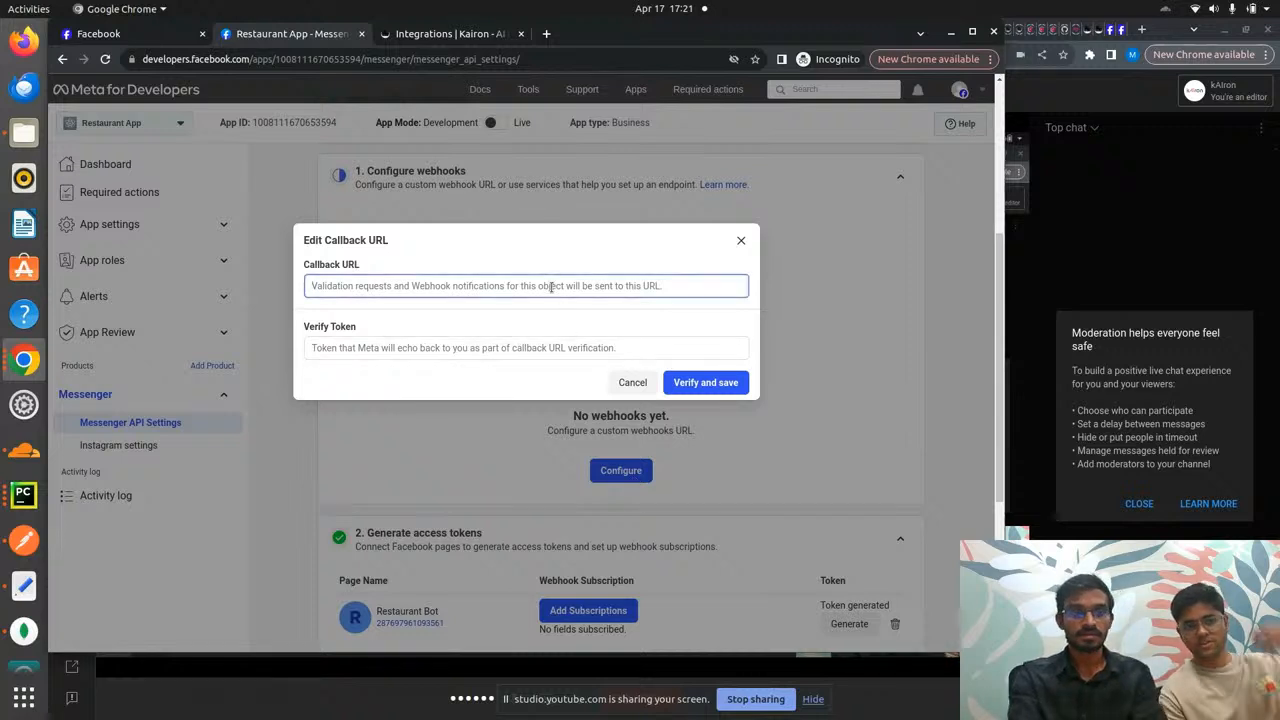
{"action": "key", "text": "ctrl+v"}
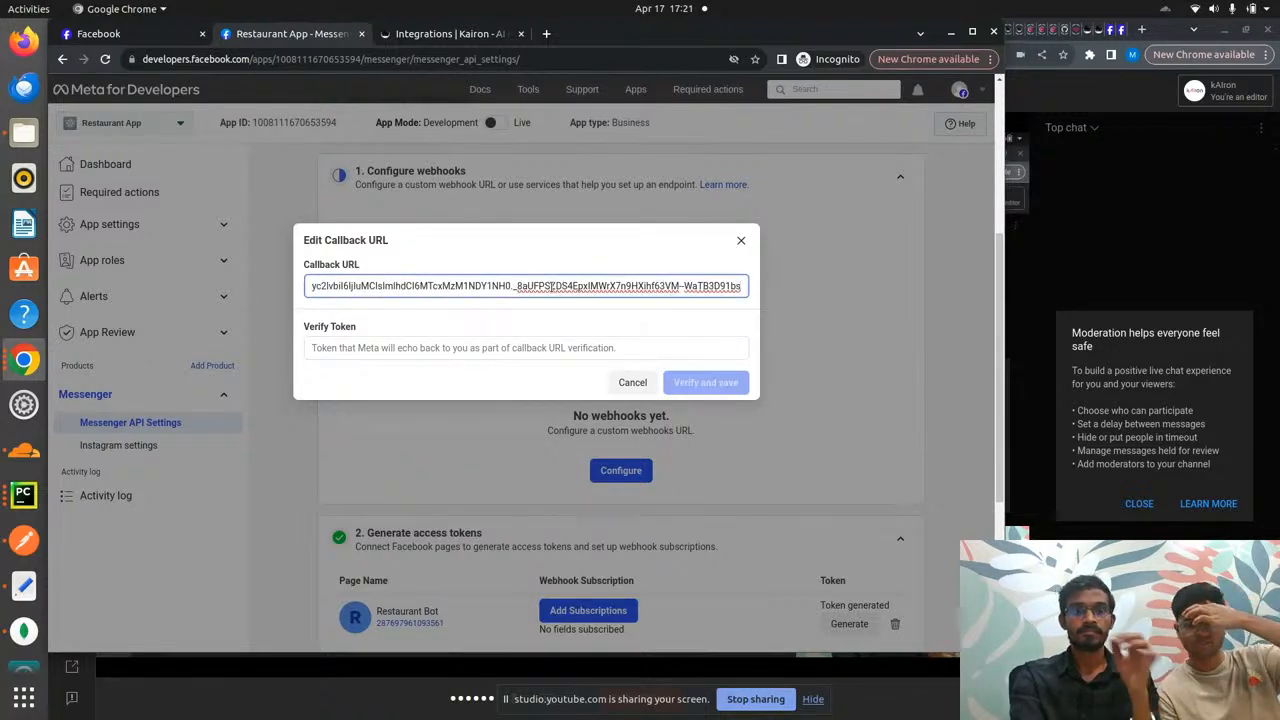
{"action": "left_click", "coordinate": [516, 347]}
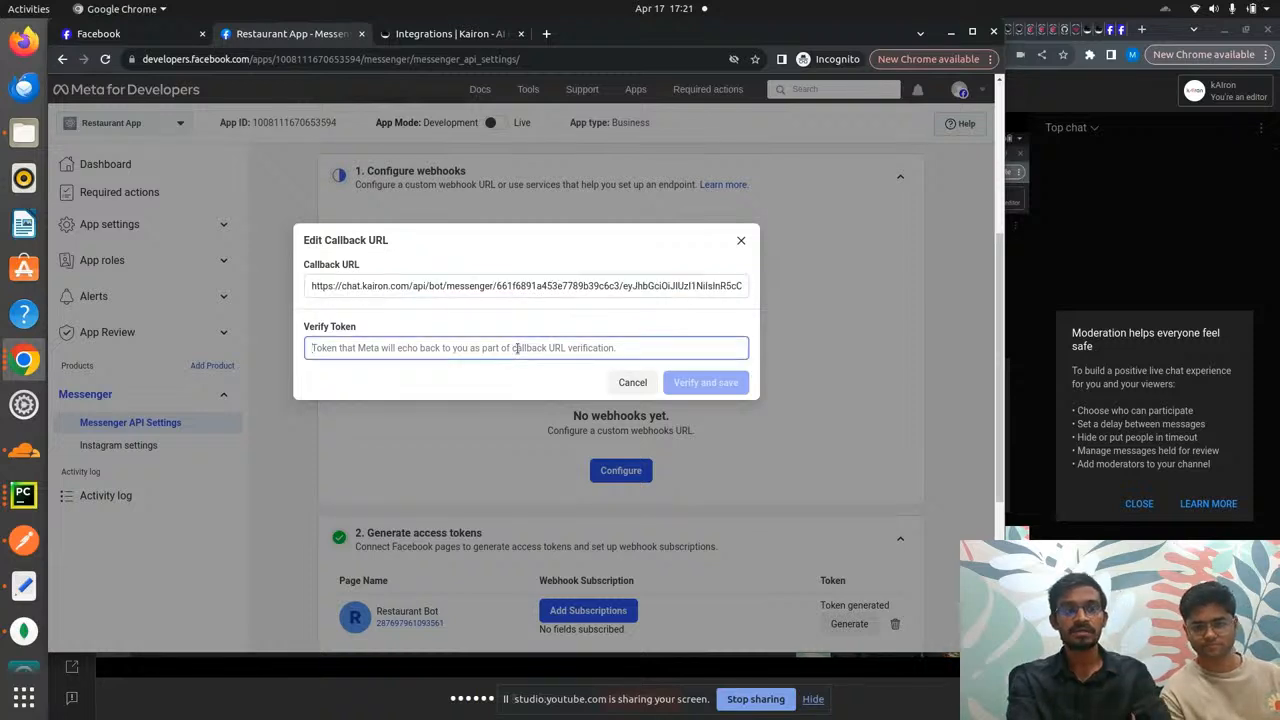
{"action": "key", "text": "ctrl+Tab"}
{"action": "left_click", "coordinate": [401, 320]}
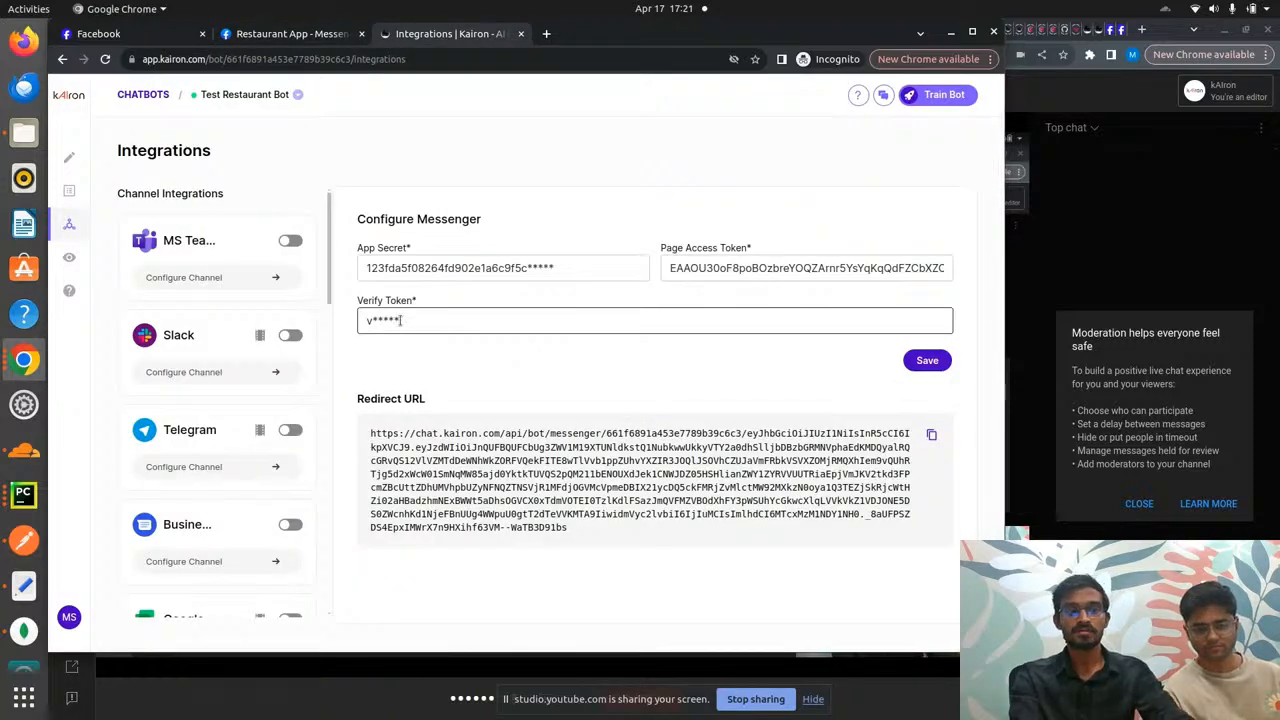
{"action": "key", "text": "ctrl+shift+Tab"}
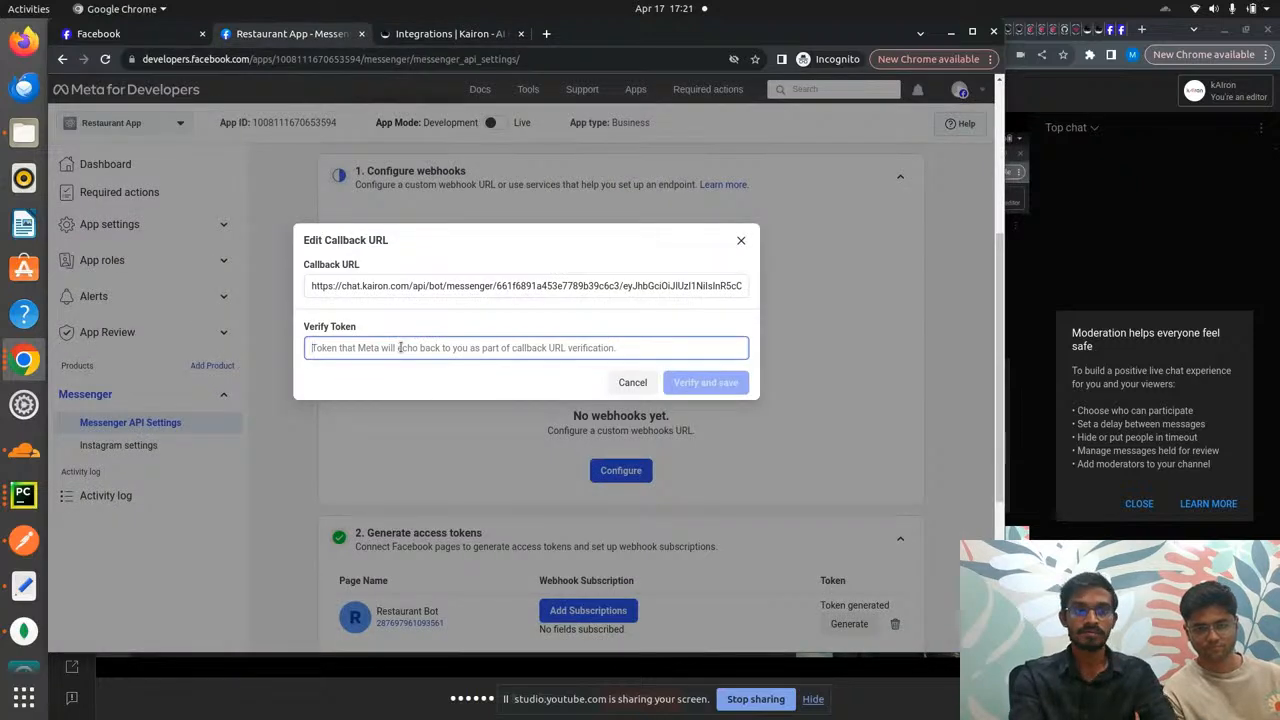
{"action": "type", "text": "verify"}
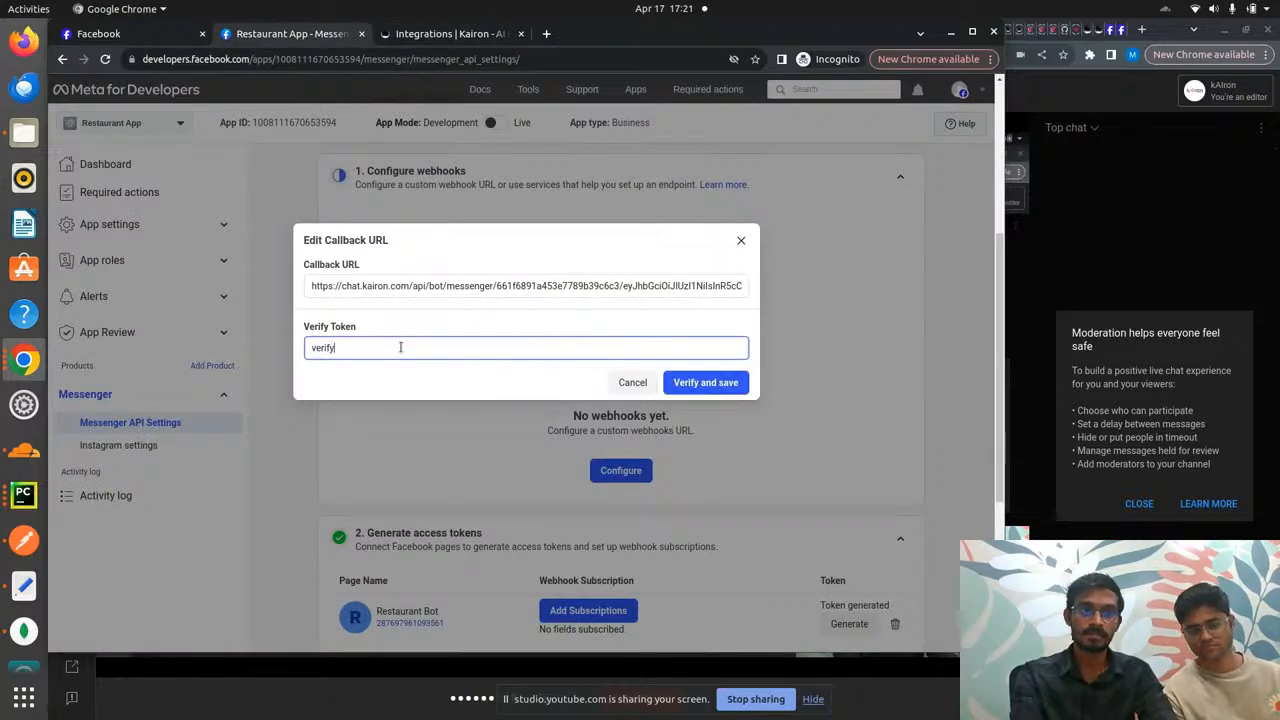
{"action": "left_click", "coordinate": [708, 382]}
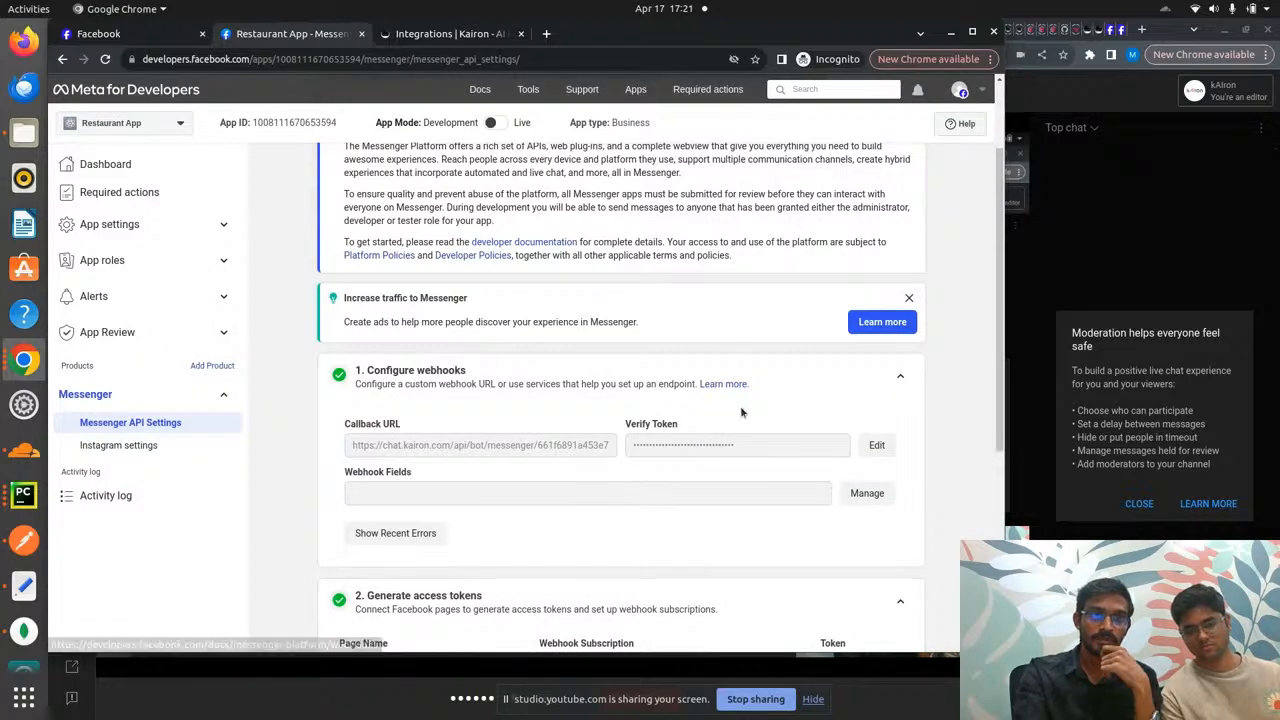
- Tick Restaurant Bot's left-column webhook fields, from messages through group_feed
{"action": "scroll", "coordinate": [740, 405], "scroll_direction": "down", "scroll_amount": 3}
{"action": "scroll", "coordinate": [740, 405], "scroll_direction": "down", "scroll_amount": 1}
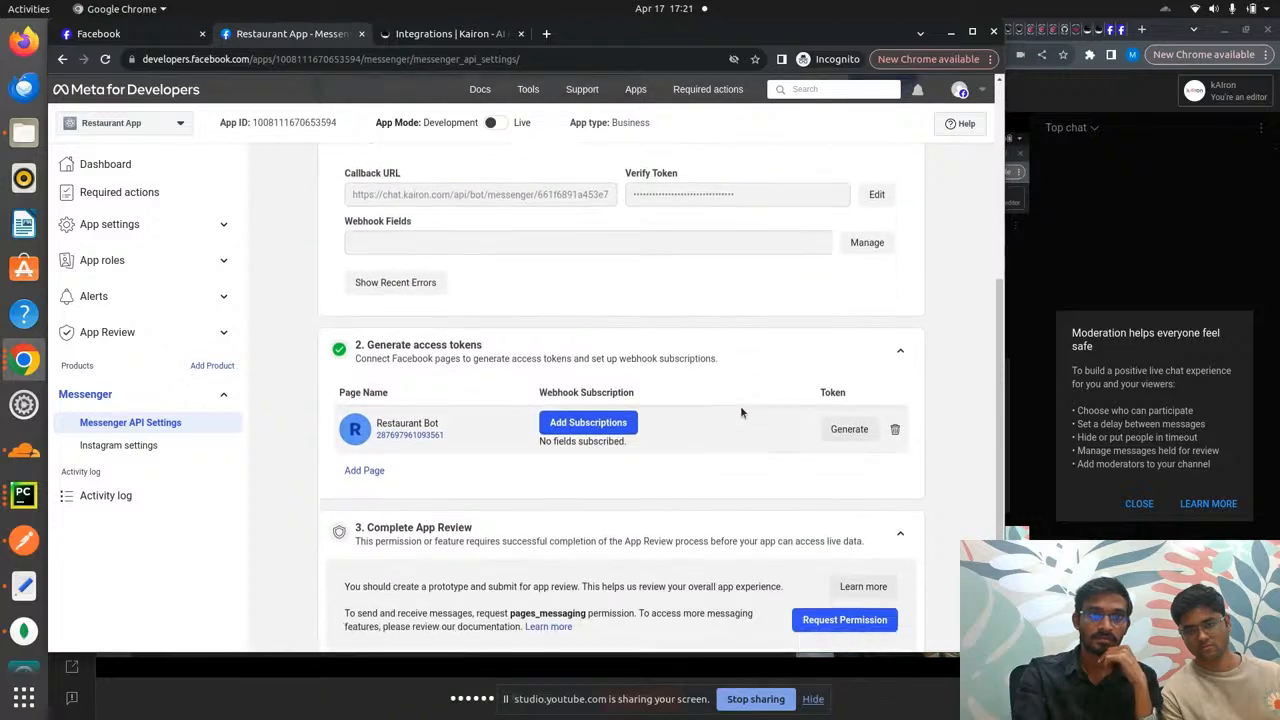
{"action": "left_click", "coordinate": [612, 420]}
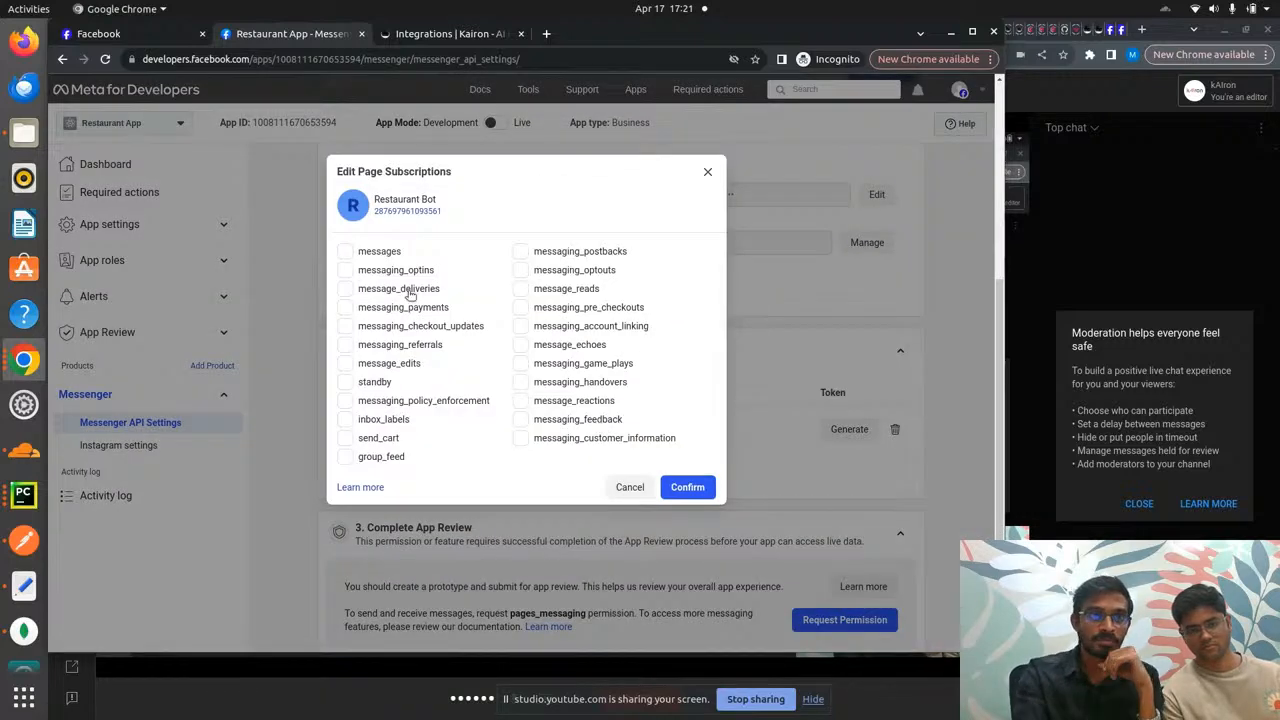
{"action": "left_click", "coordinate": [345, 251]}
{"action": "left_click", "coordinate": [345, 270]}
{"action": "left_click", "coordinate": [345, 289]}
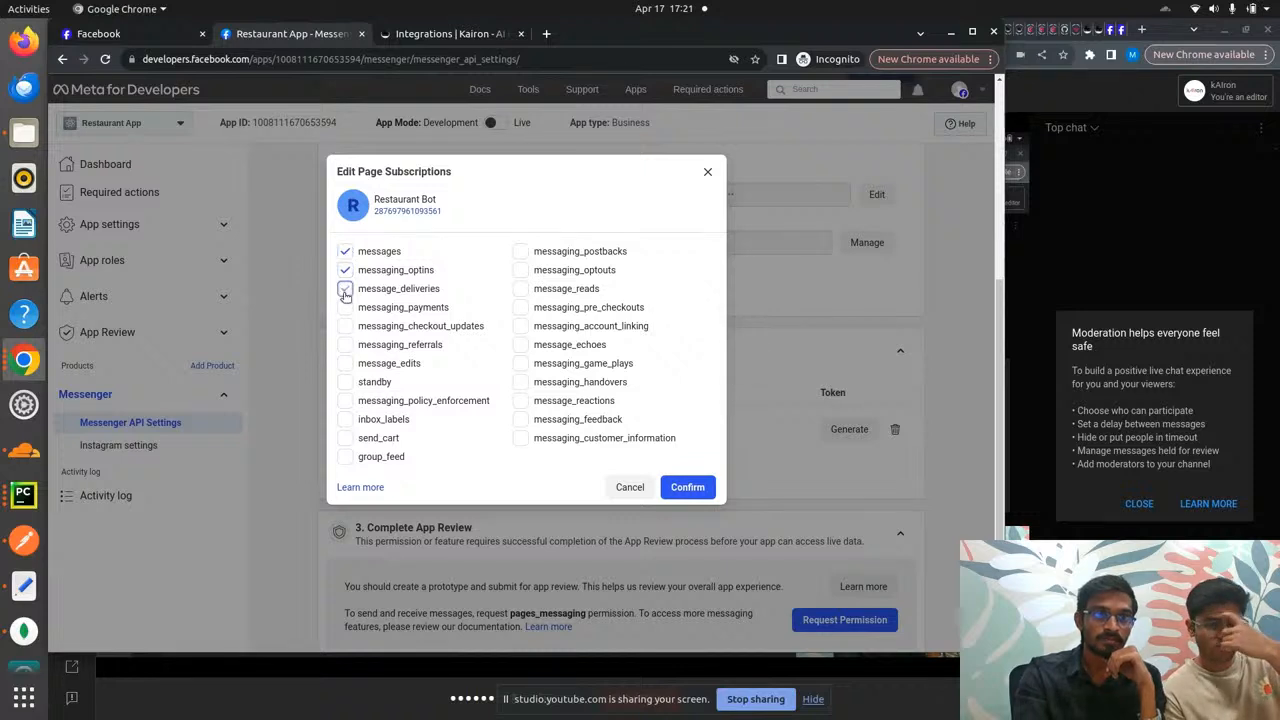
{"action": "left_click", "coordinate": [345, 307]}
{"action": "left_click", "coordinate": [345, 326]}
{"action": "left_click", "coordinate": [345, 344]}
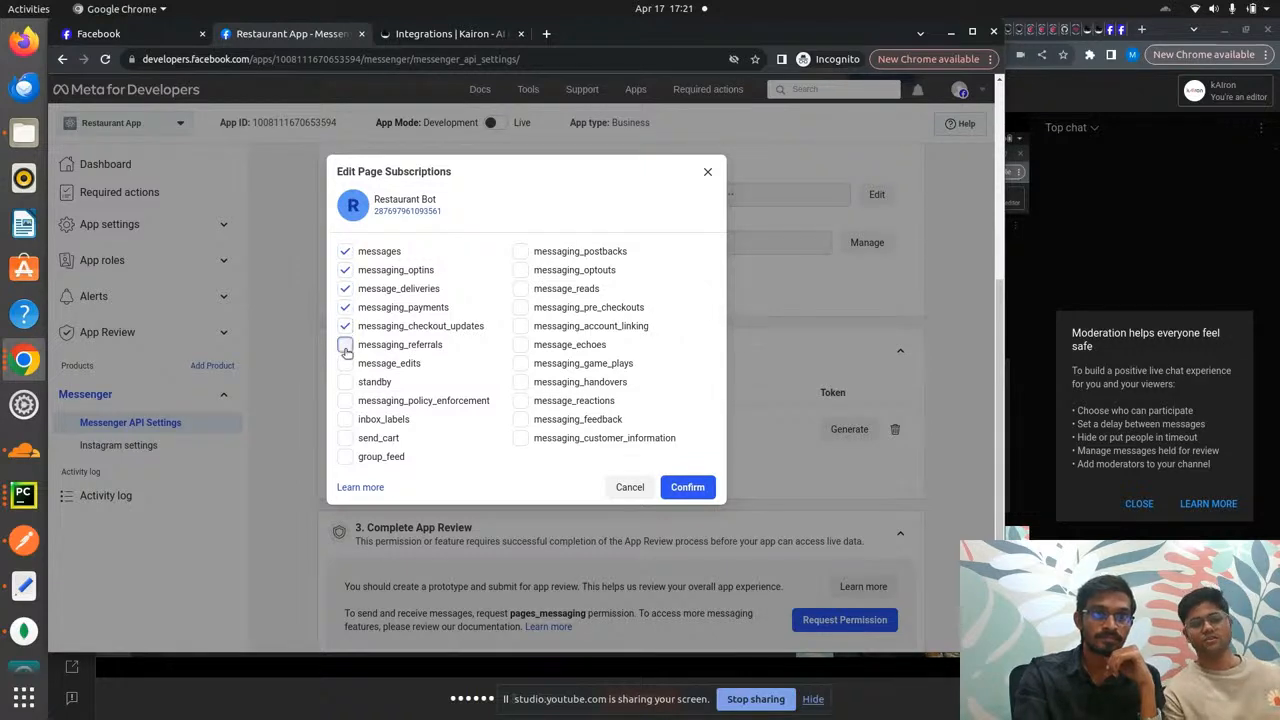
{"action": "left_click", "coordinate": [345, 363]}
{"action": "left_click", "coordinate": [345, 382]}
{"action": "left_click", "coordinate": [345, 400]}
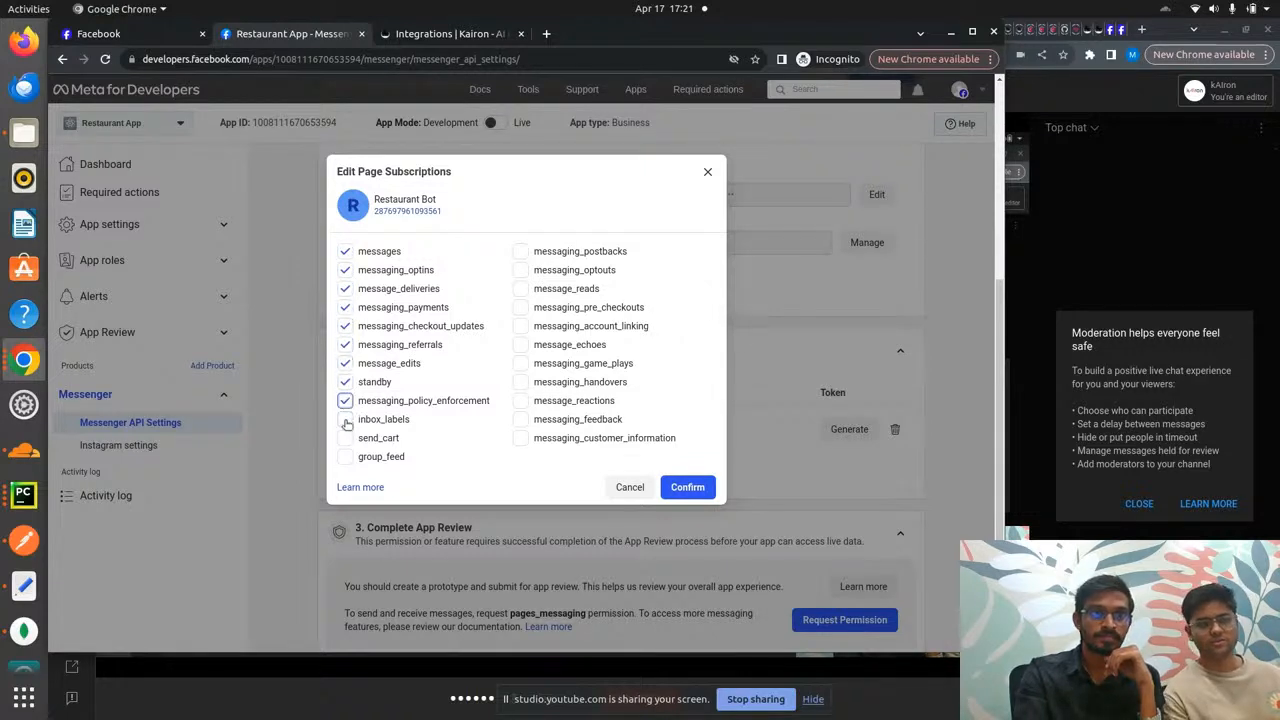
{"action": "left_click", "coordinate": [345, 419]}
{"action": "left_click", "coordinate": [345, 438]}
{"action": "left_click", "coordinate": [345, 456]}
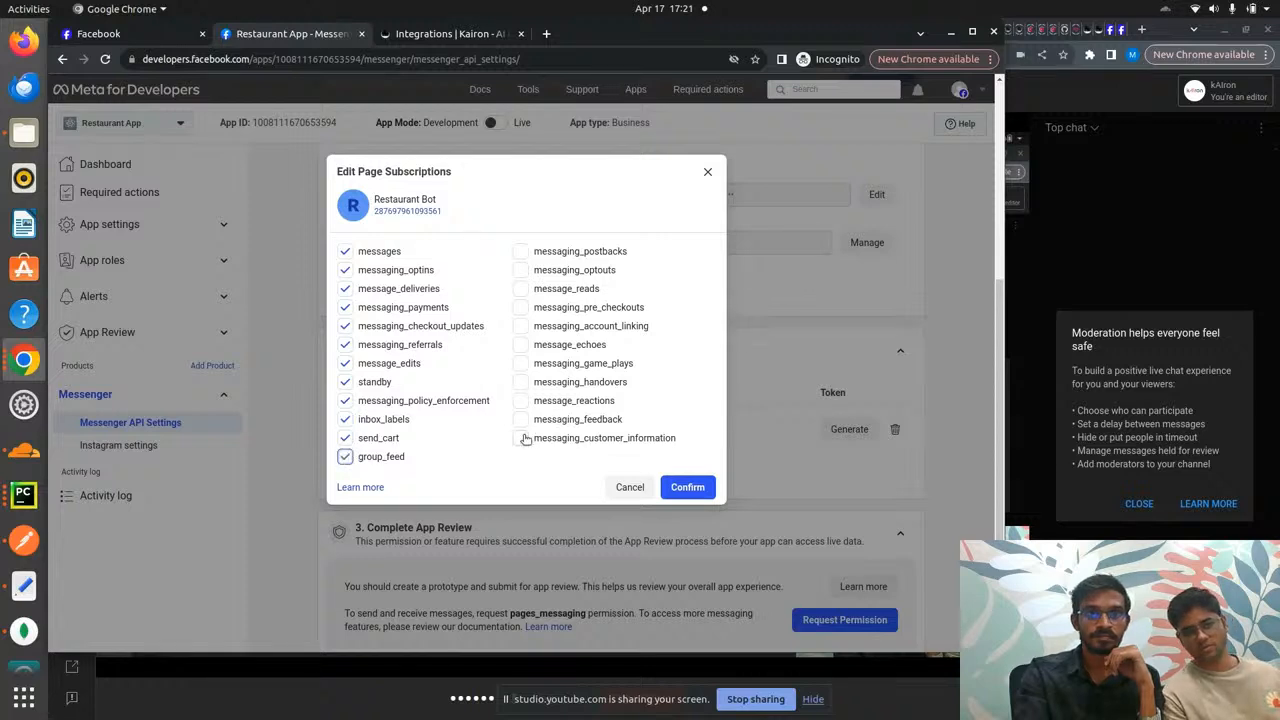
- Tick the right-column fields, messaging_customer_information up to messaging_postbacks, and confirm the subscriptions
{"action": "left_click", "coordinate": [521, 438]}
{"action": "left_click", "coordinate": [521, 419]}
{"action": "left_click", "coordinate": [521, 400]}
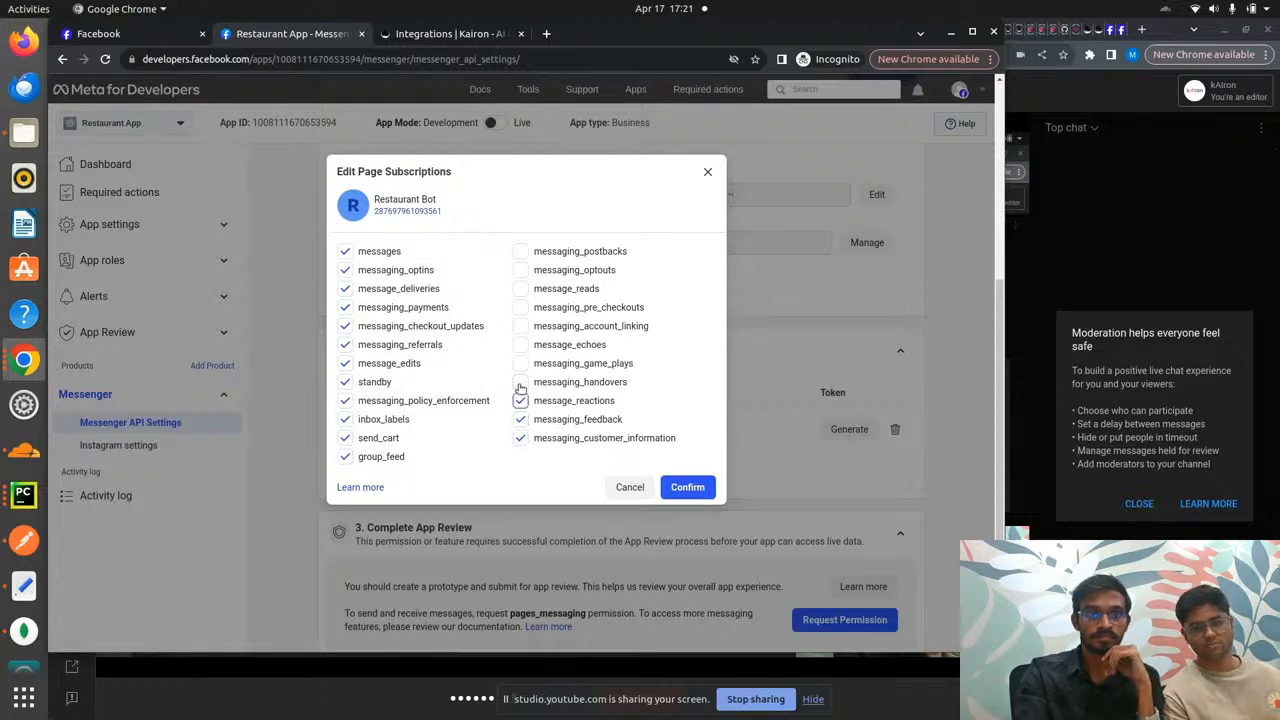
{"action": "left_click", "coordinate": [521, 382]}
{"action": "left_click", "coordinate": [521, 344]}
{"action": "left_click", "coordinate": [521, 326]}
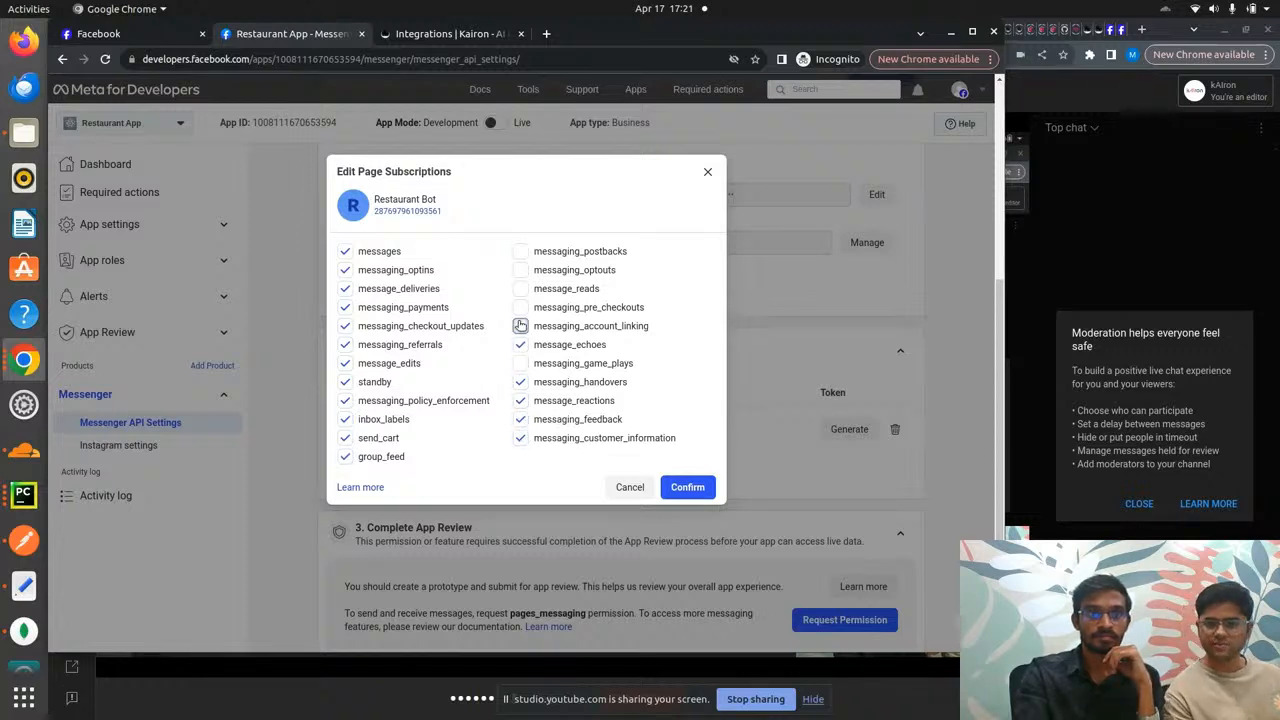
{"action": "left_click", "coordinate": [521, 307]}
{"action": "left_click", "coordinate": [521, 288]}
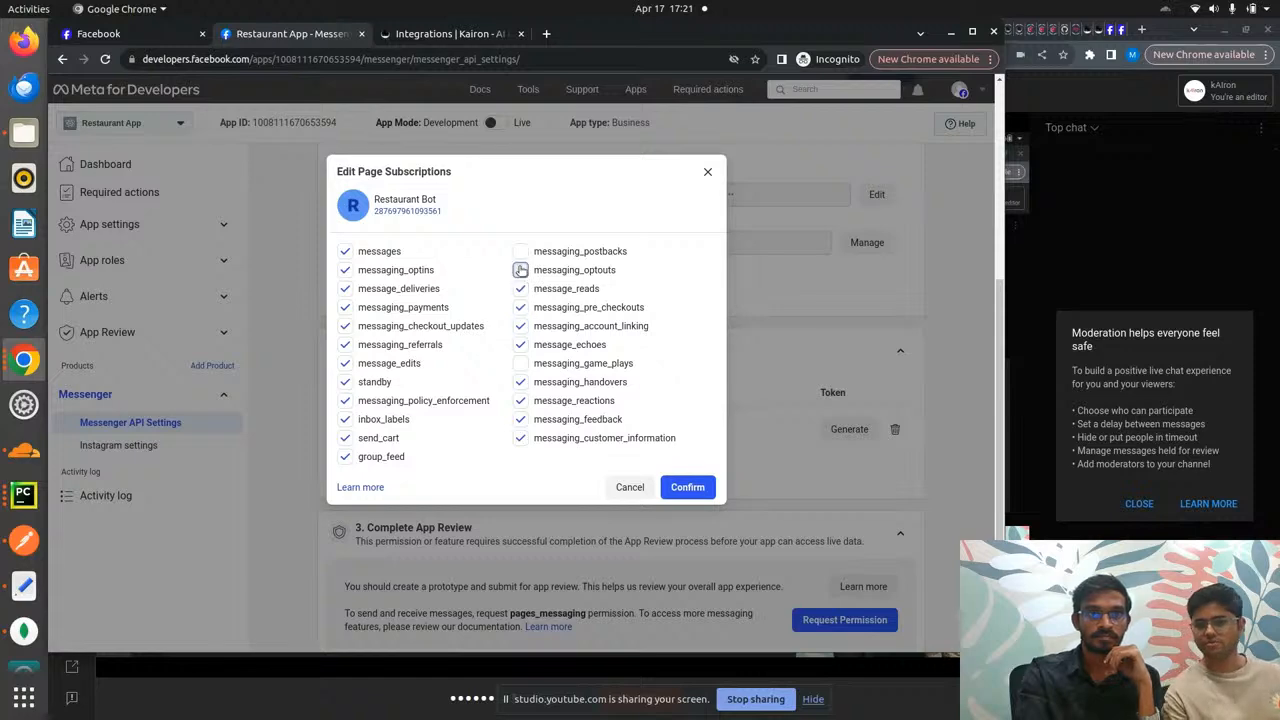
{"action": "left_click", "coordinate": [521, 270]}
{"action": "left_click", "coordinate": [521, 251]}
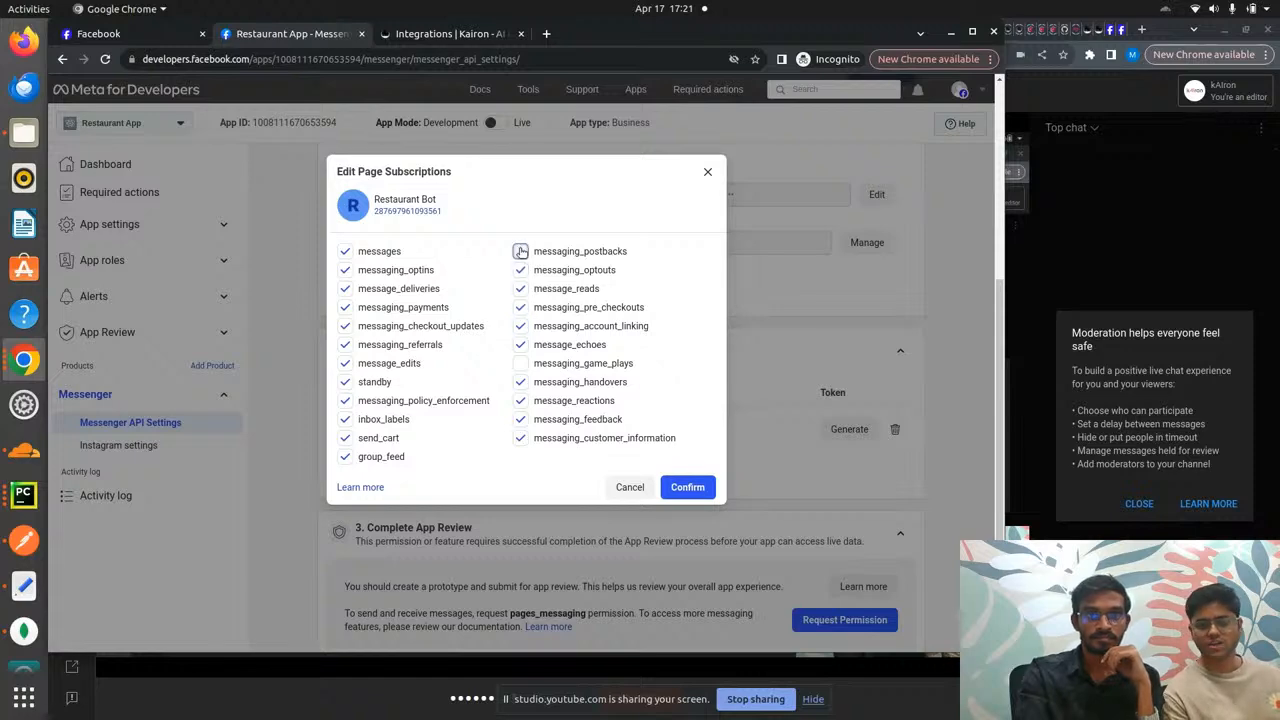
{"action": "left_click", "coordinate": [689, 486]}
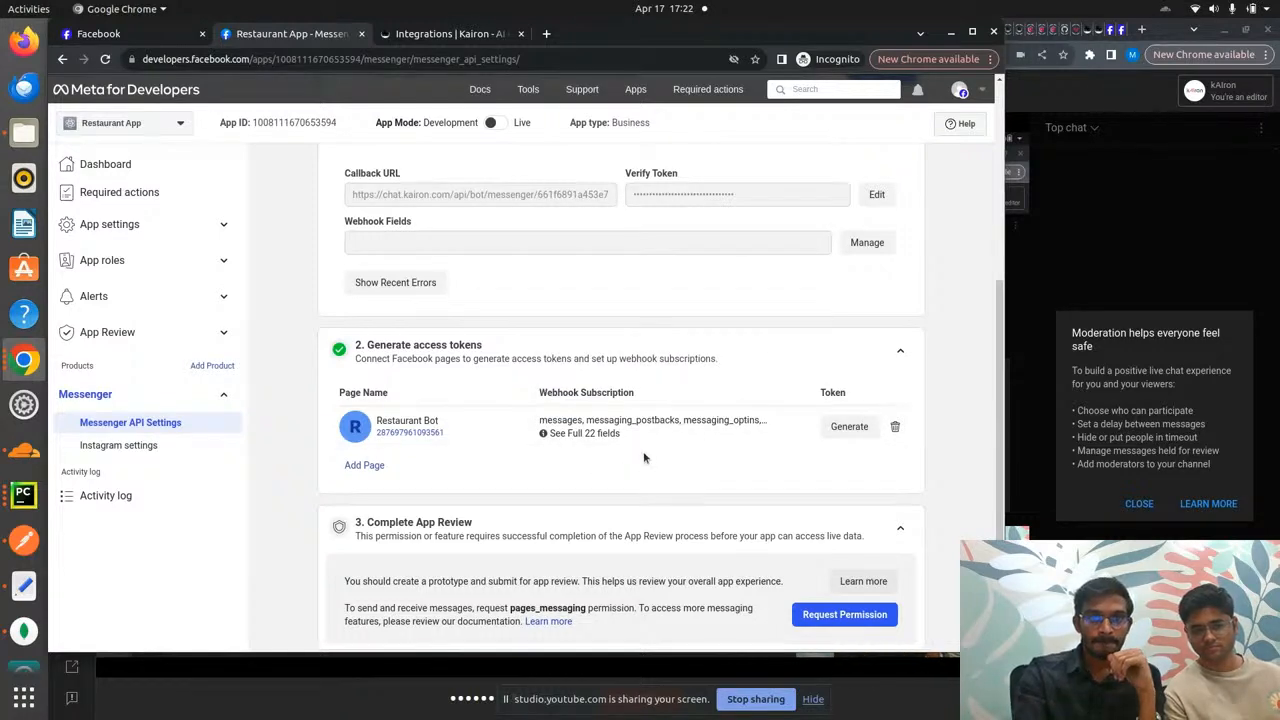
- Review the saved webhook subscriptions and return to the Restaurant Bot Facebook page
{"action": "scroll", "coordinate": [675, 376], "scroll_direction": "up", "scroll_amount": 4}
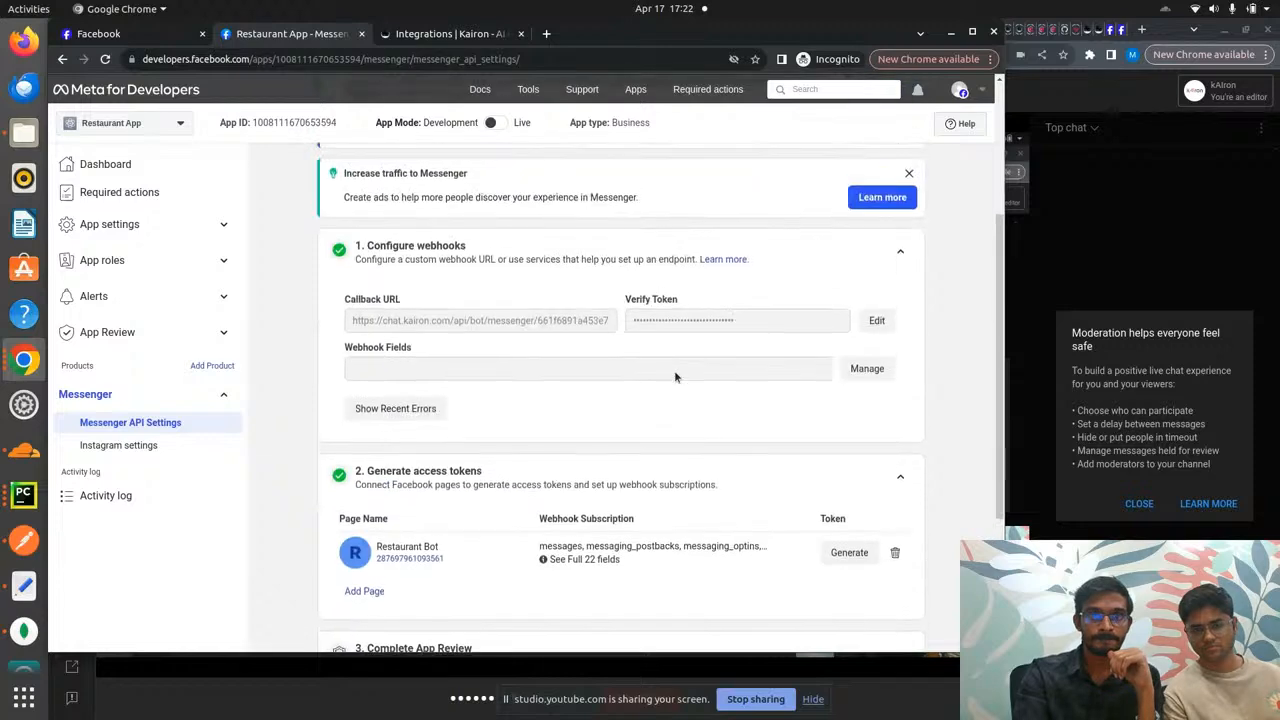
{"action": "scroll", "coordinate": [675, 376], "scroll_direction": "up", "scroll_amount": 4}
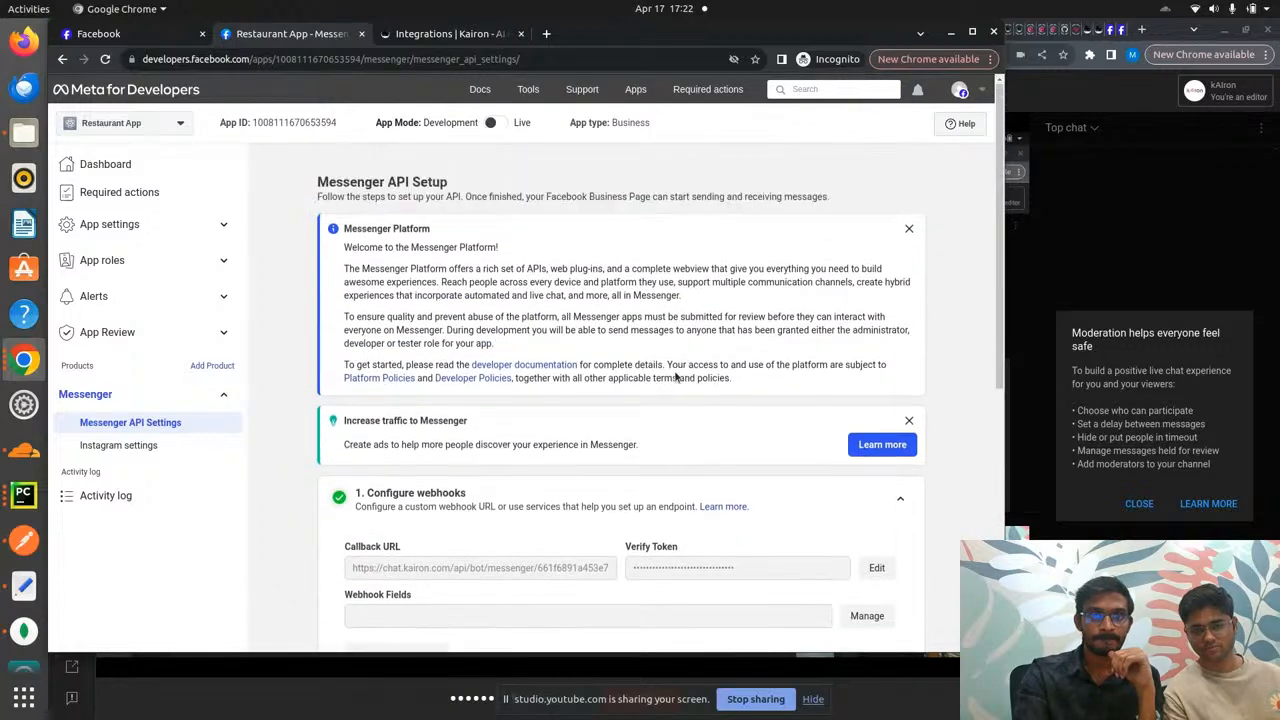
{"action": "scroll", "coordinate": [675, 377], "scroll_direction": "down", "scroll_amount": 10}
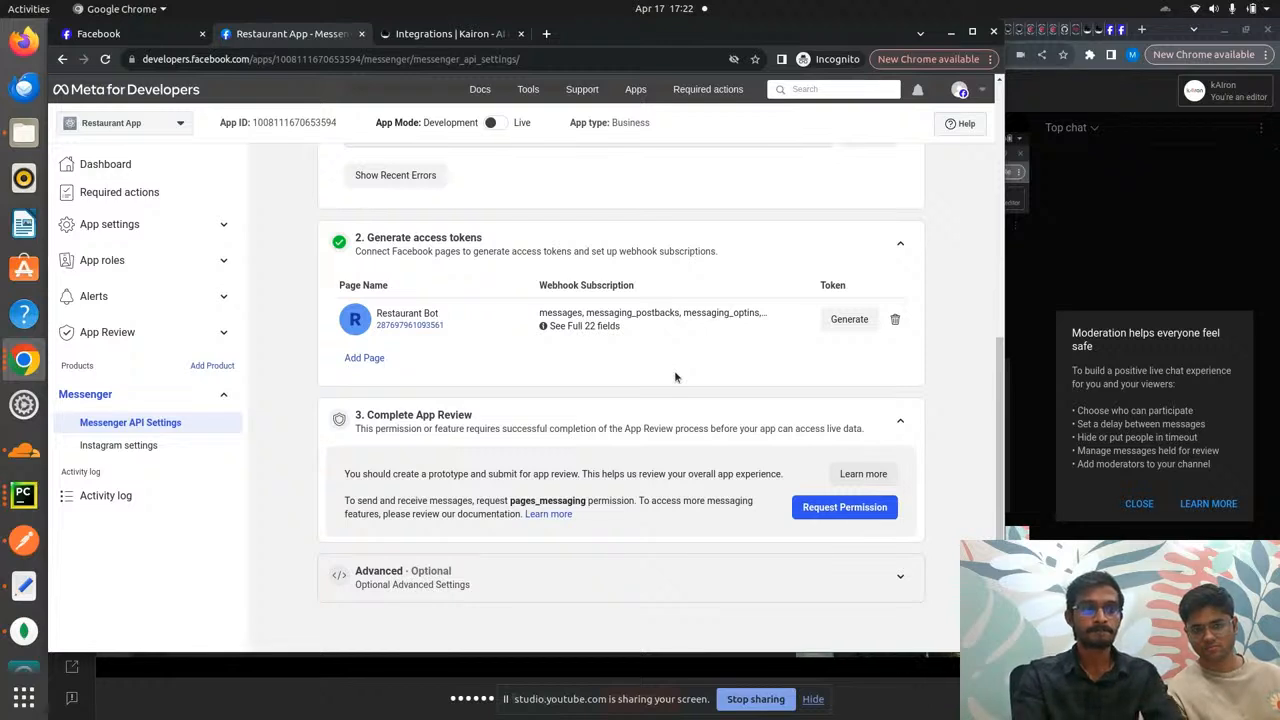
{"action": "key", "text": "ctrl+shift+Tab"}
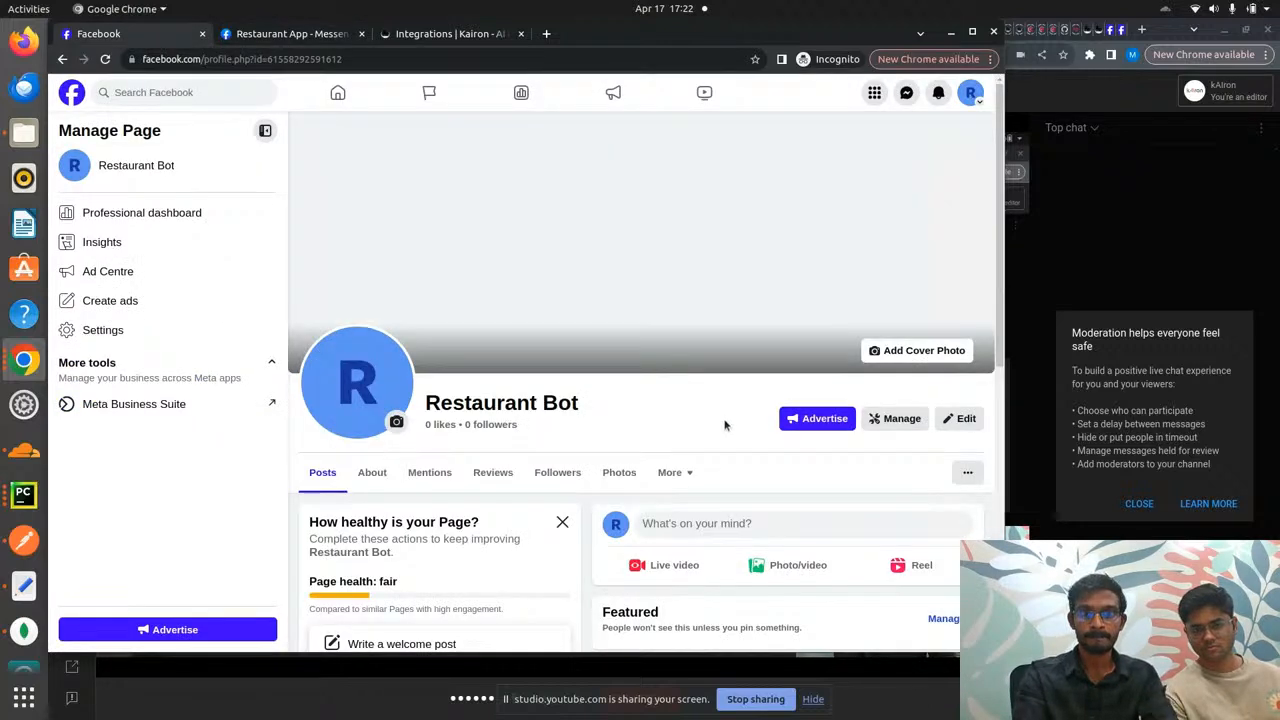
- Copy the Restaurant Bot page address and load it in a new tab of the other Chrome window
{"action": "left_click", "coordinate": [461, 61]}
{"action": "key", "text": "ctrl+c"}
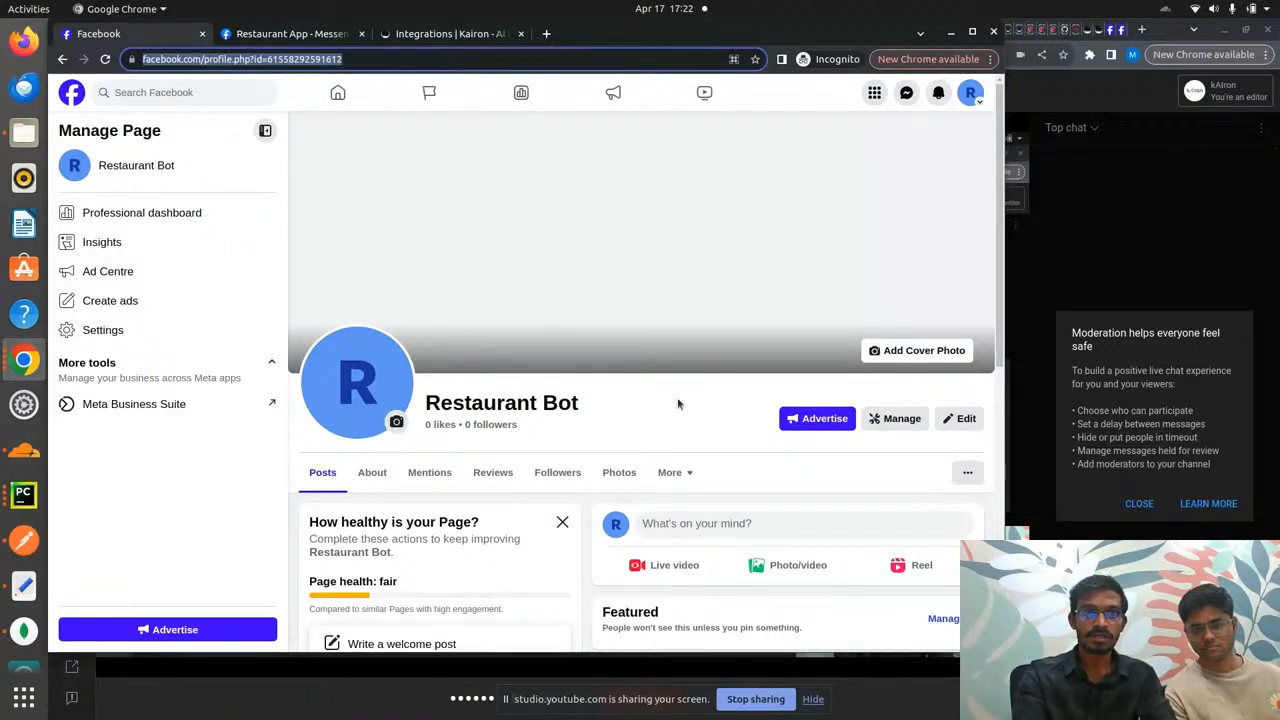
{"action": "key", "text": "alt+Tab"}
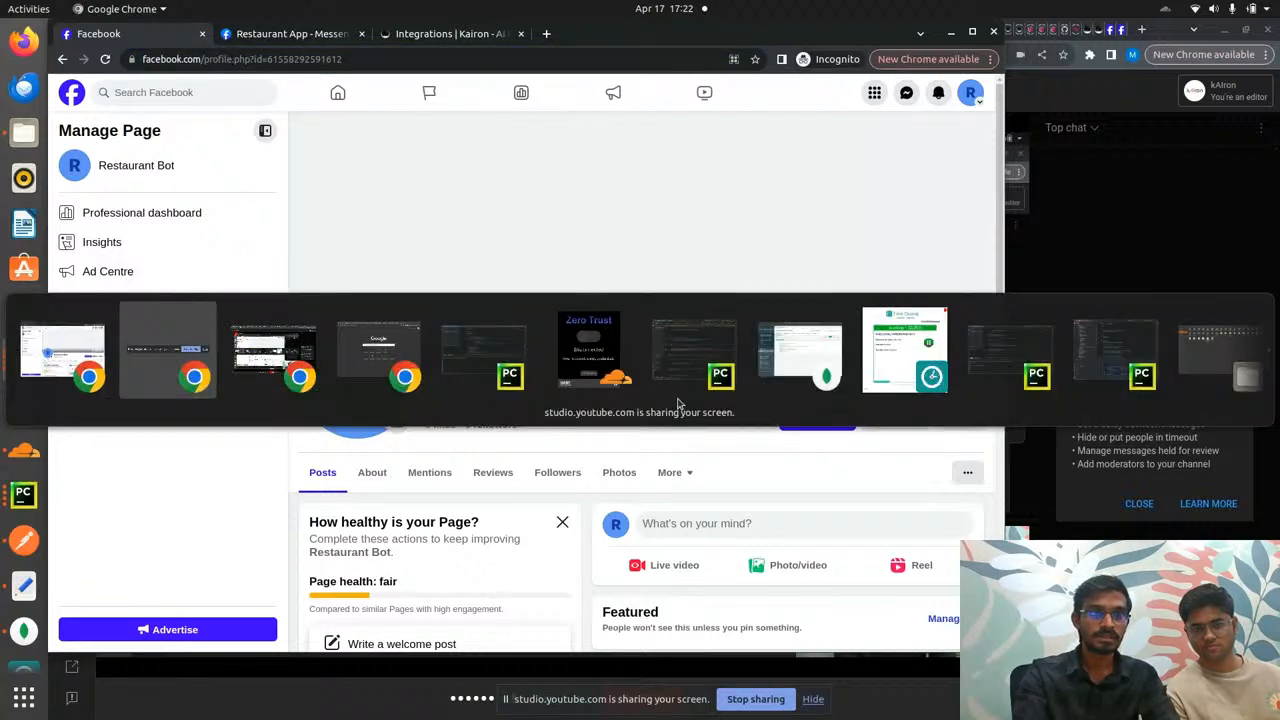
{"action": "key", "text": "alt+Tab"}
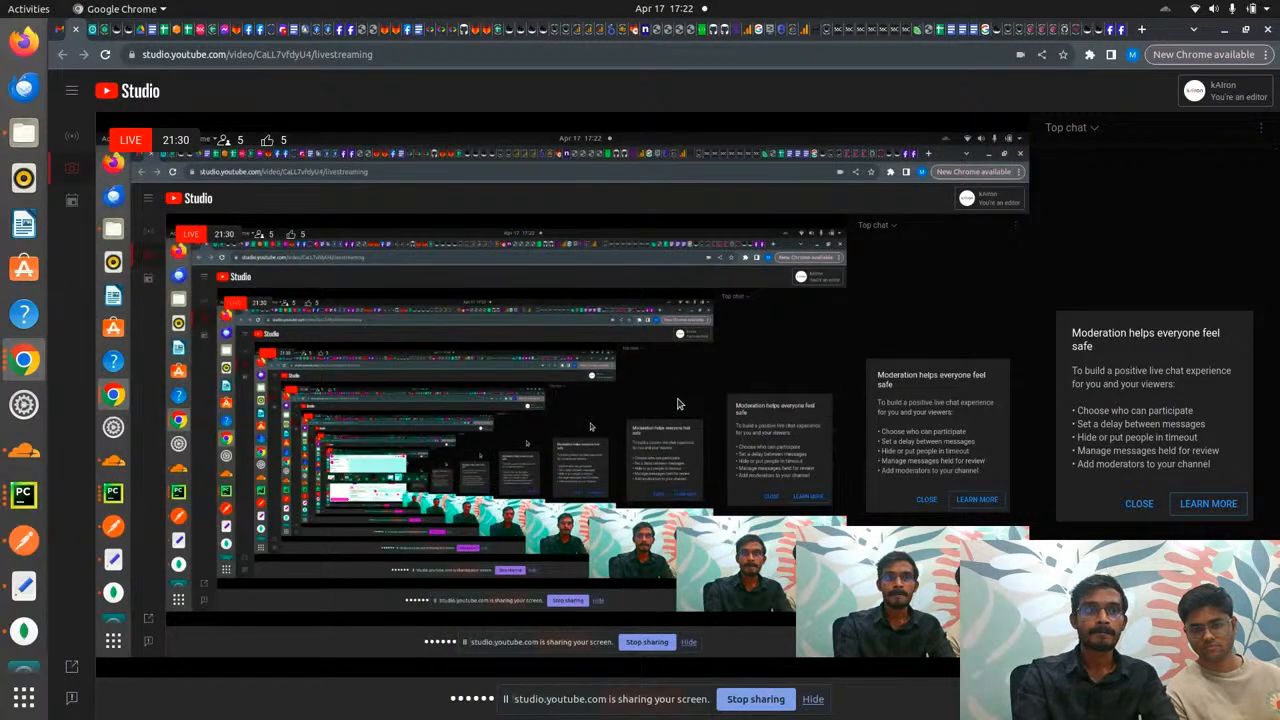
{"action": "key", "text": "alt+Tab"}
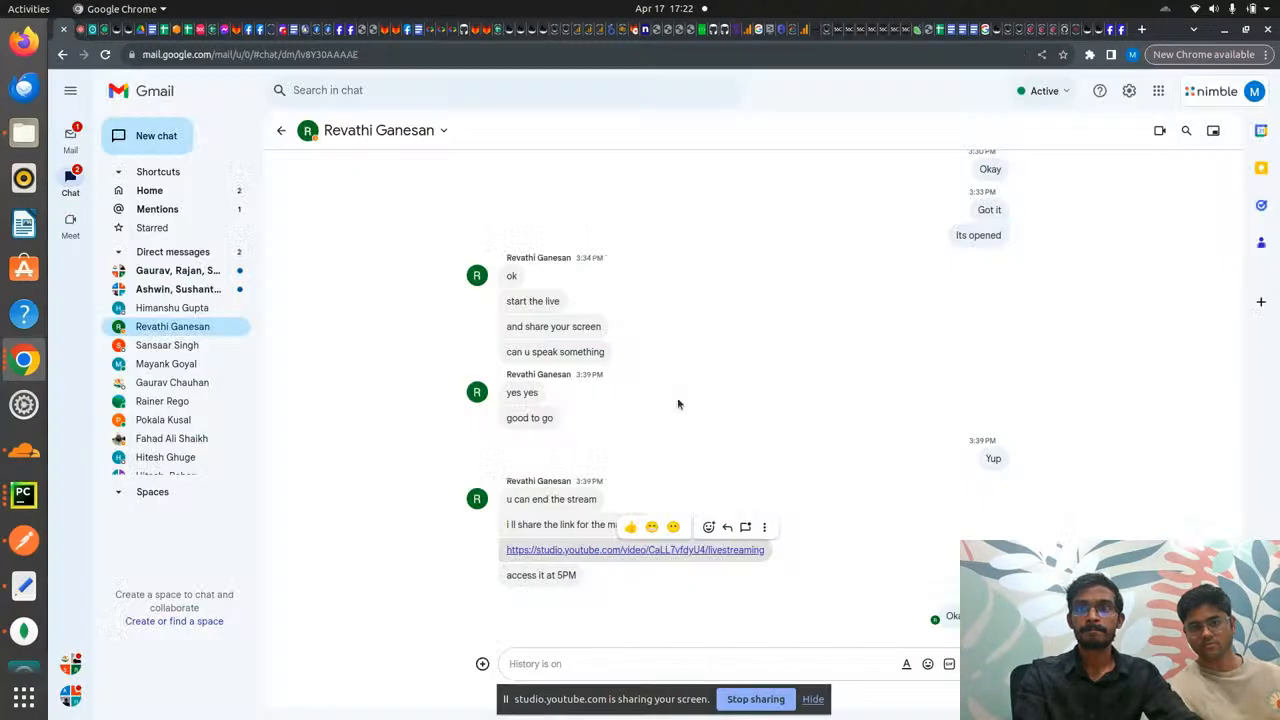
{"action": "key", "text": "alt+Tab"}
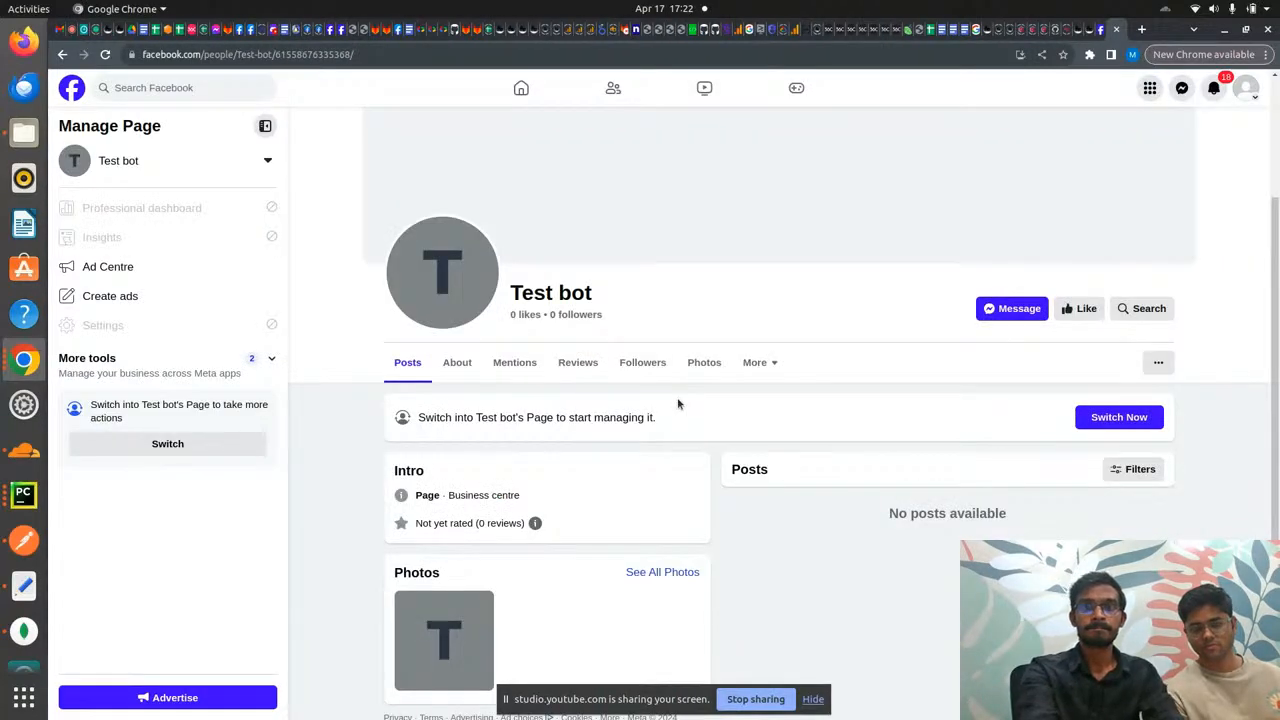
{"action": "key", "text": "ctrl+t"}
{"action": "key", "text": "ctrl+v"}
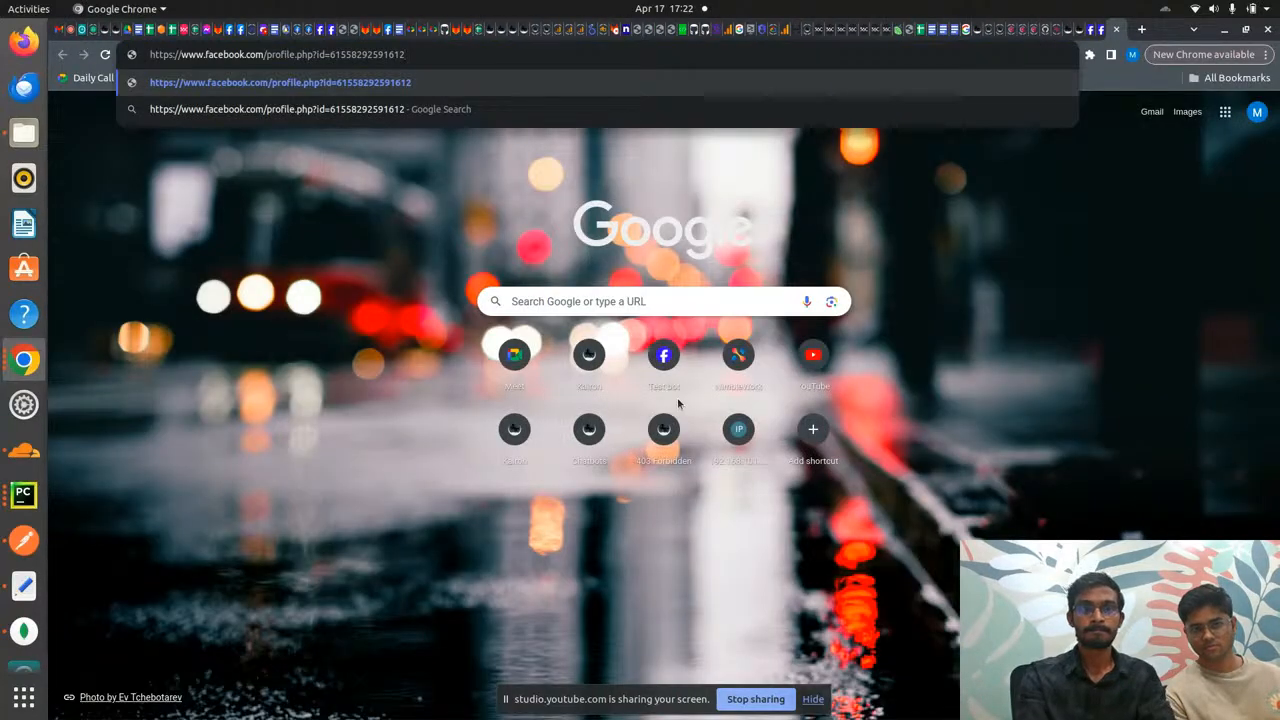
{"action": "key", "text": "Return"}
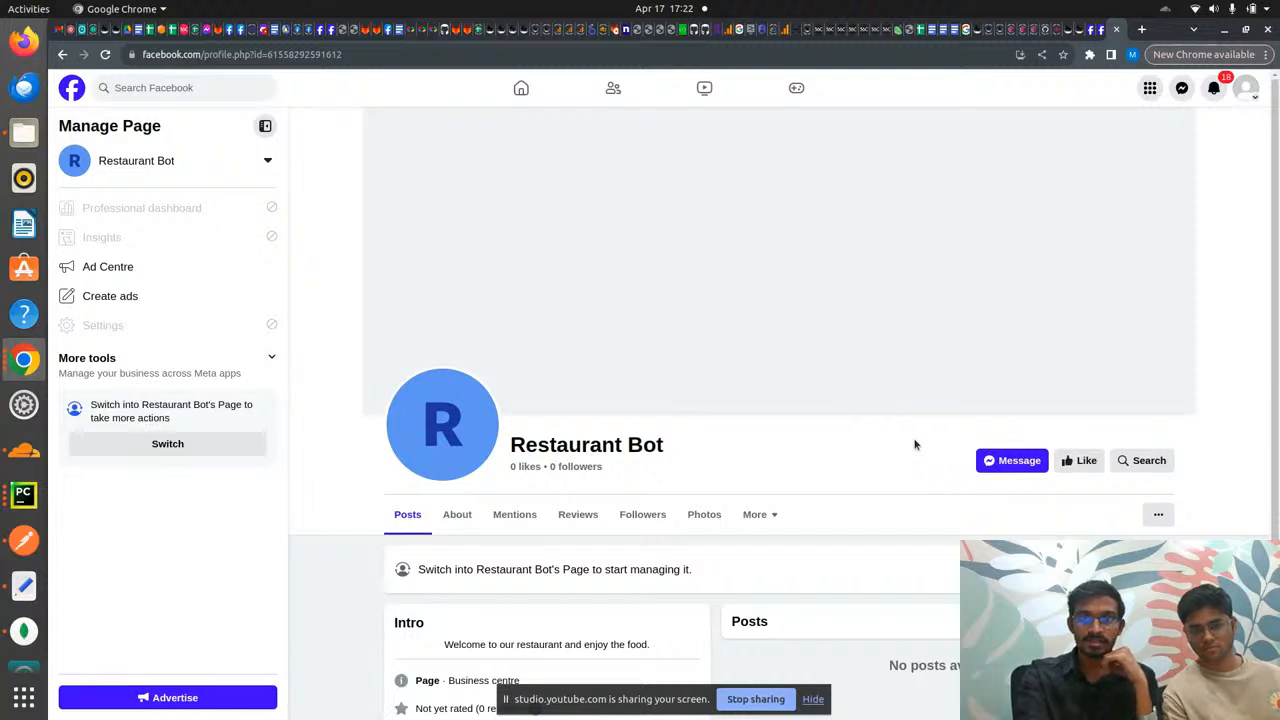
- Open a Messenger chat with Restaurant Bot and send it 'hi'
{"action": "left_click", "coordinate": [1016, 461]}
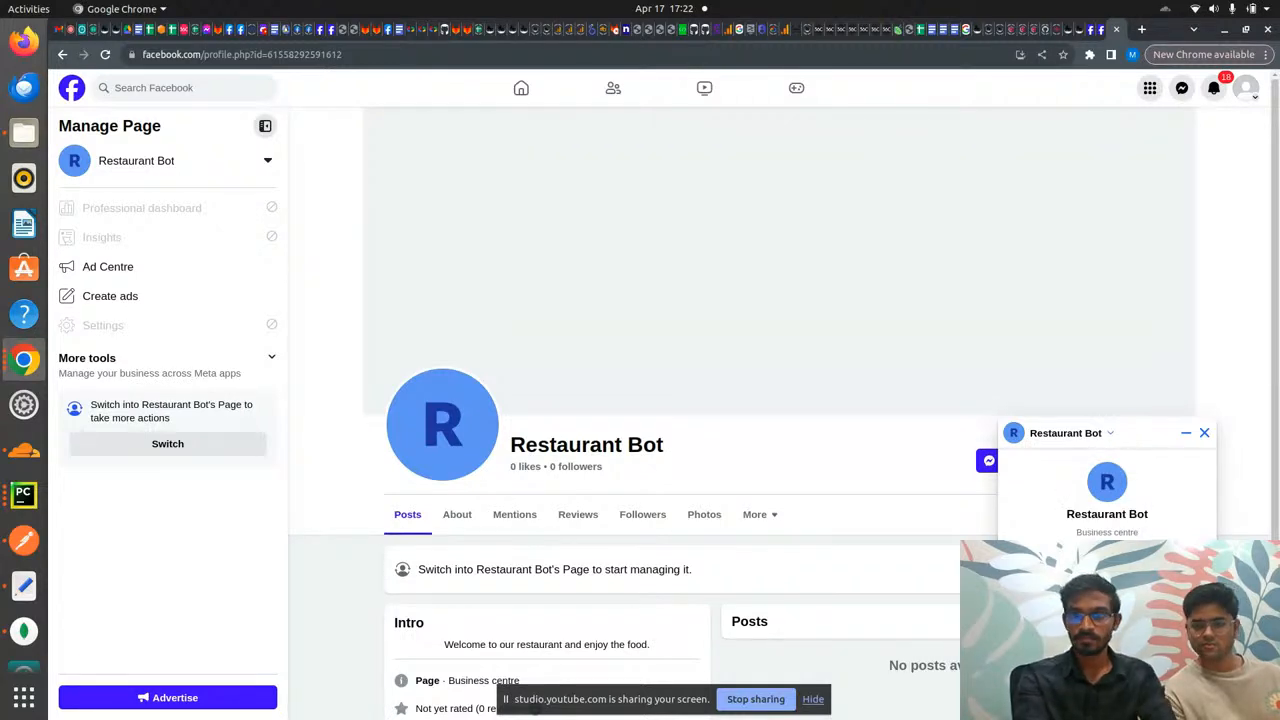
{"action": "type", "text": "hi"}
{"action": "key", "text": "Return"}
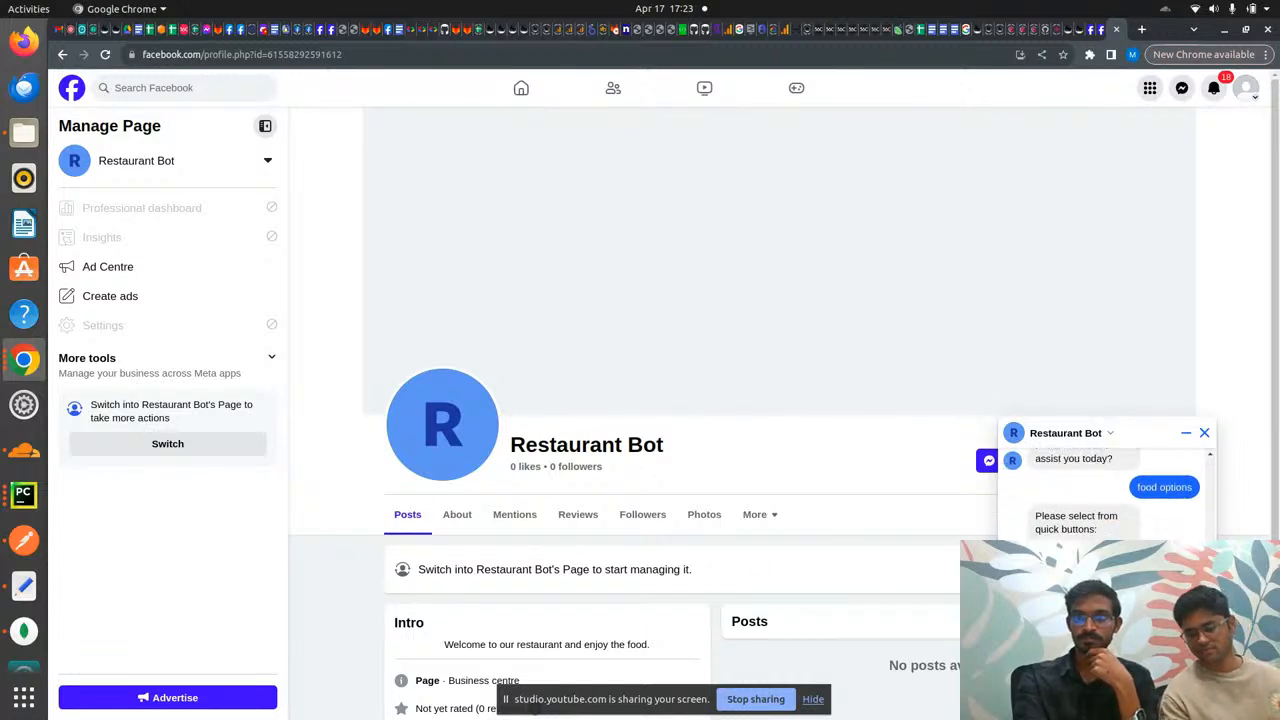
- Answer the bot with the Non Veg quick reply, then return to the page-admin window
{"action": "left_click", "coordinate": [1084, 550]}
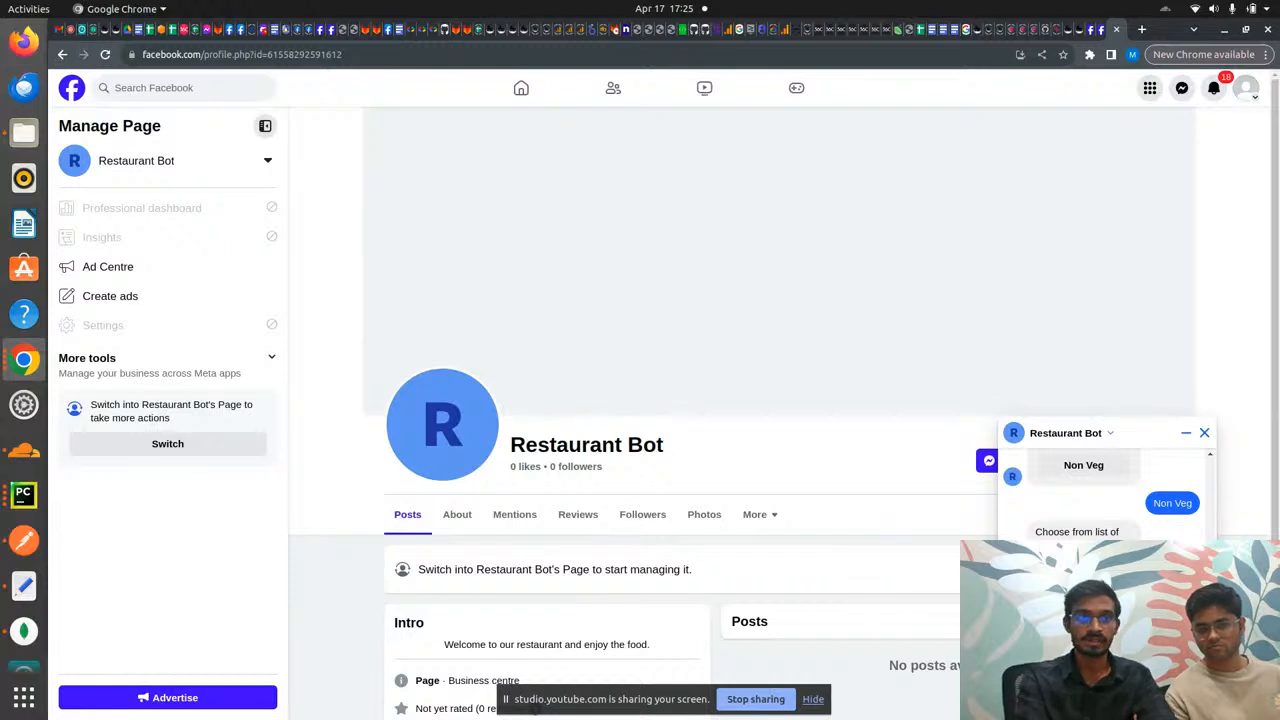
{"action": "key", "text": "alt+Tab"}
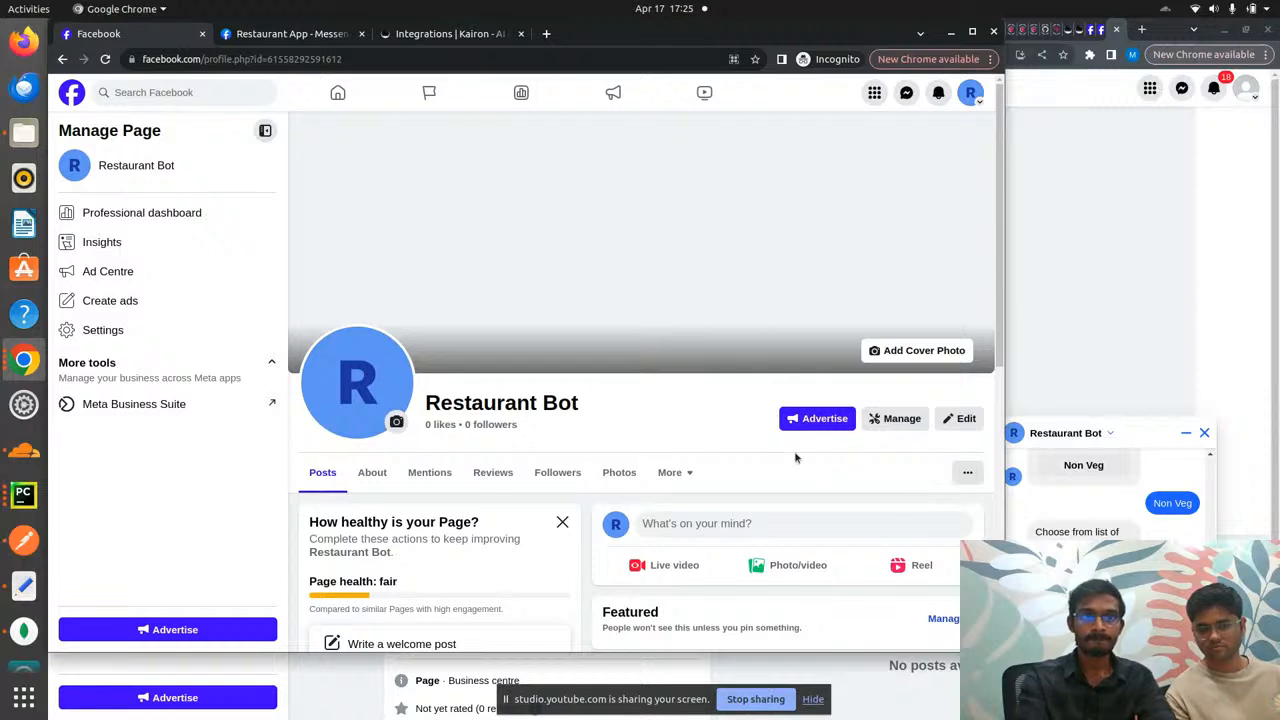
- Open Restaurant App's App roles list in Meta for Developers
{"action": "key", "text": "ctrl+Tab"}
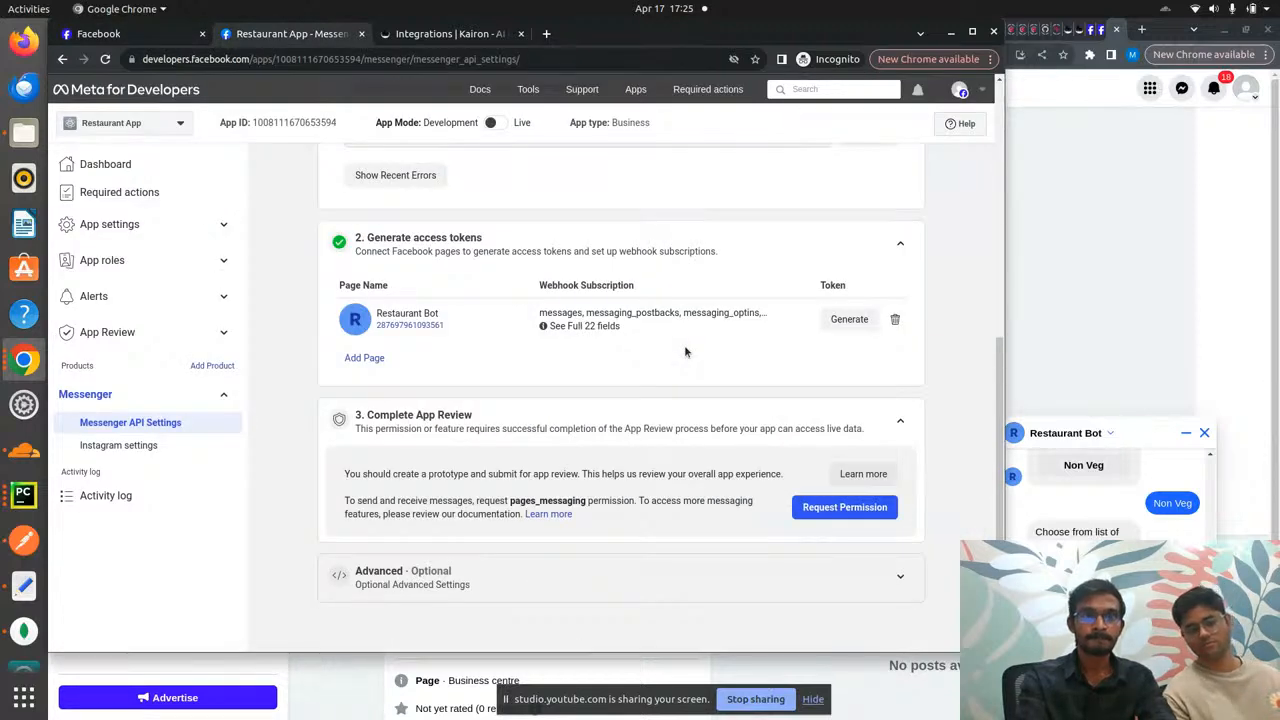
{"action": "left_click", "coordinate": [162, 224]}
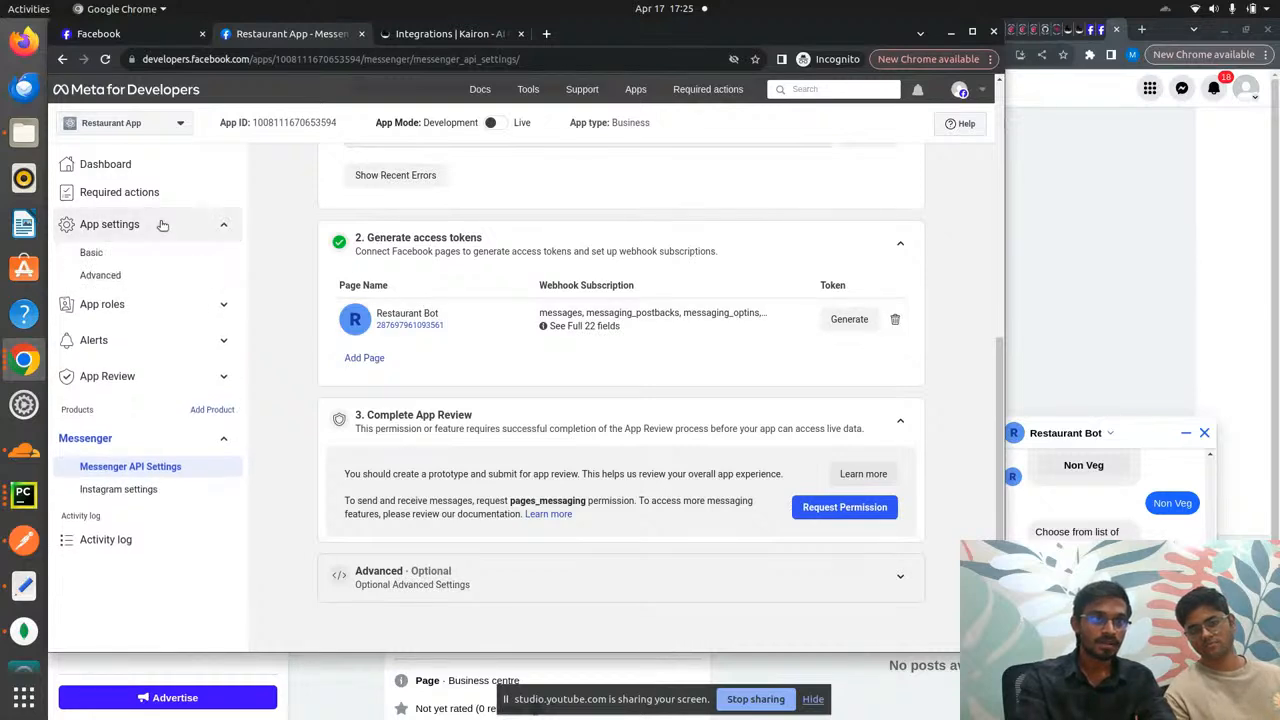
{"action": "left_click", "coordinate": [152, 305]}
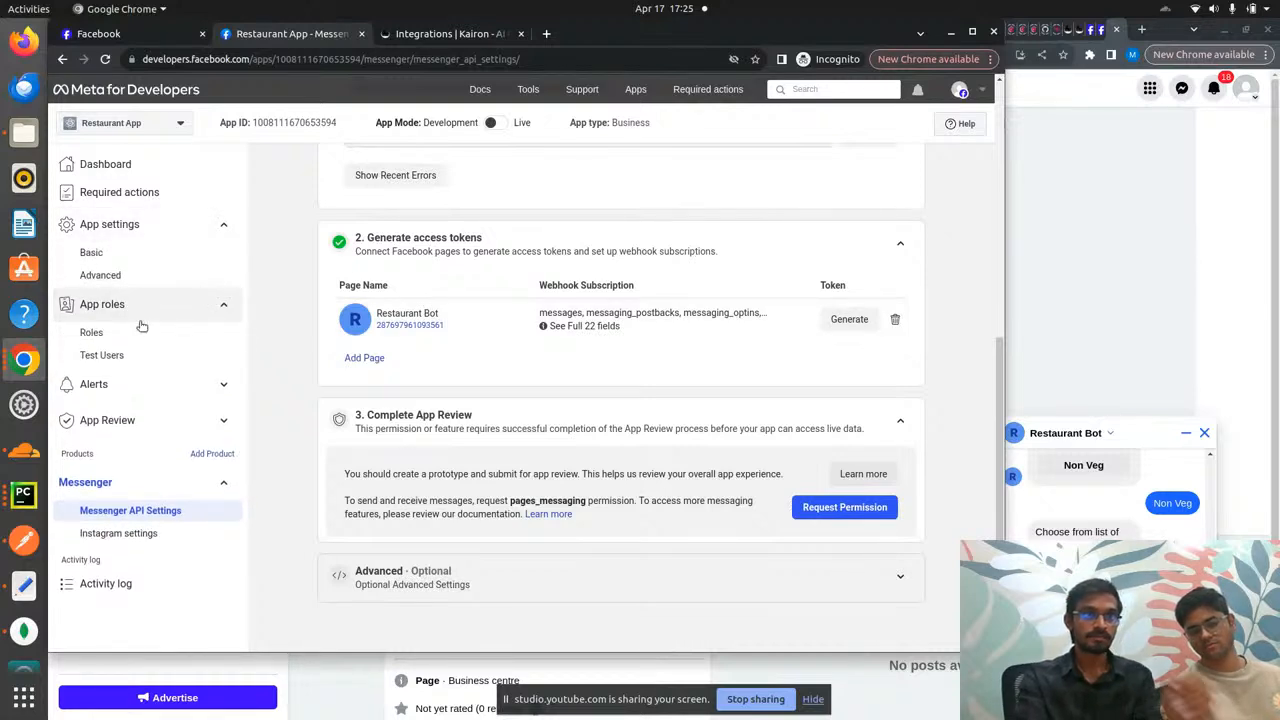
{"action": "left_click", "coordinate": [136, 334]}
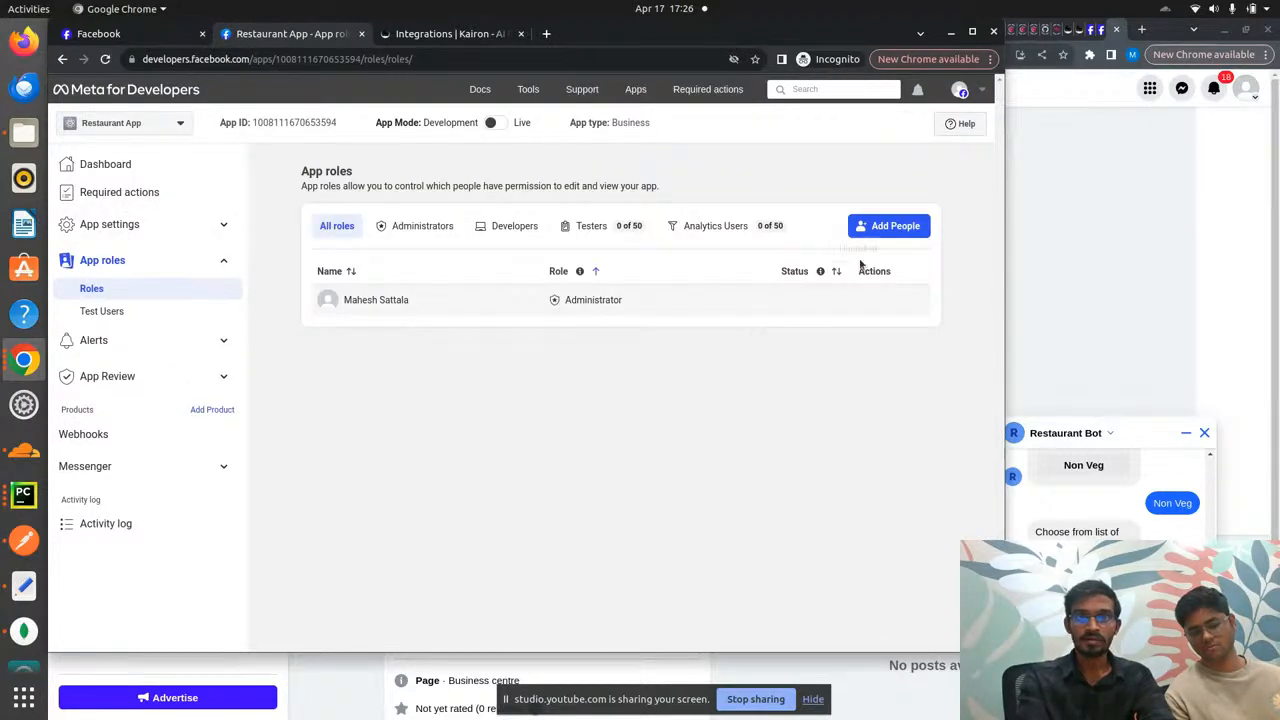
- Start adding a Developer by the account's username, then close the dialog without adding
{"action": "left_click", "coordinate": [900, 227]}
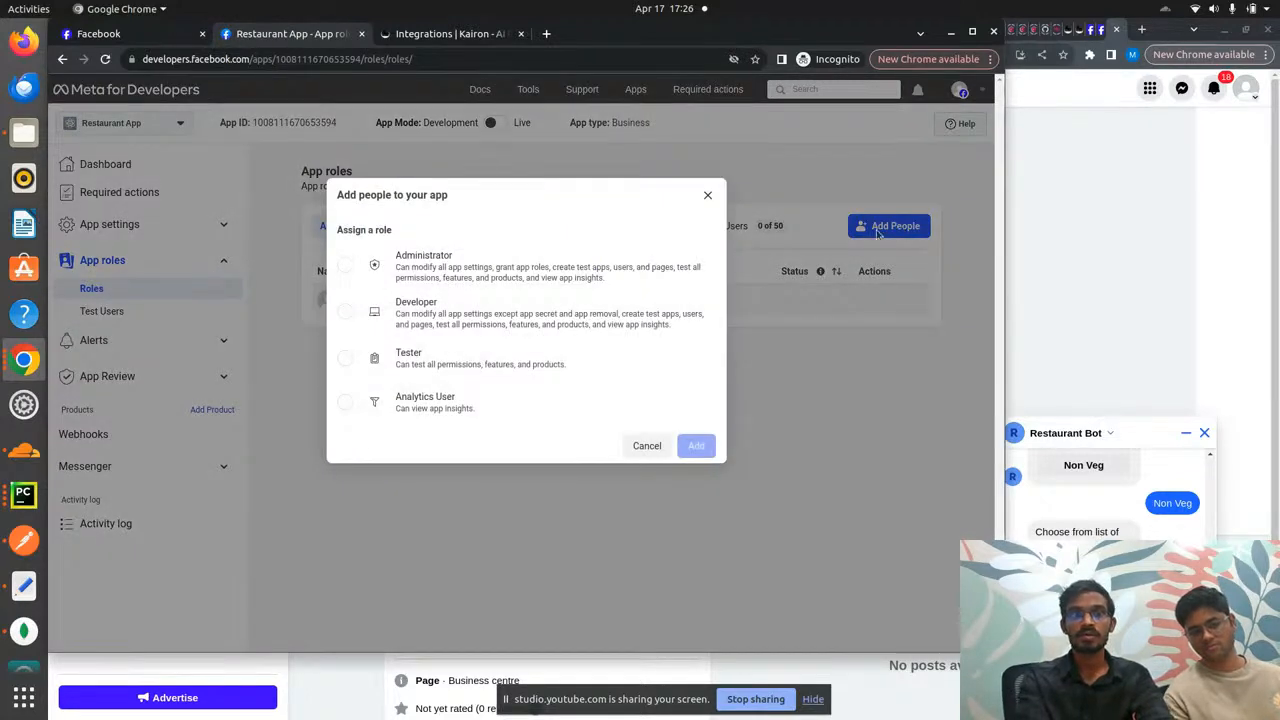
{"action": "left_click", "coordinate": [531, 314]}
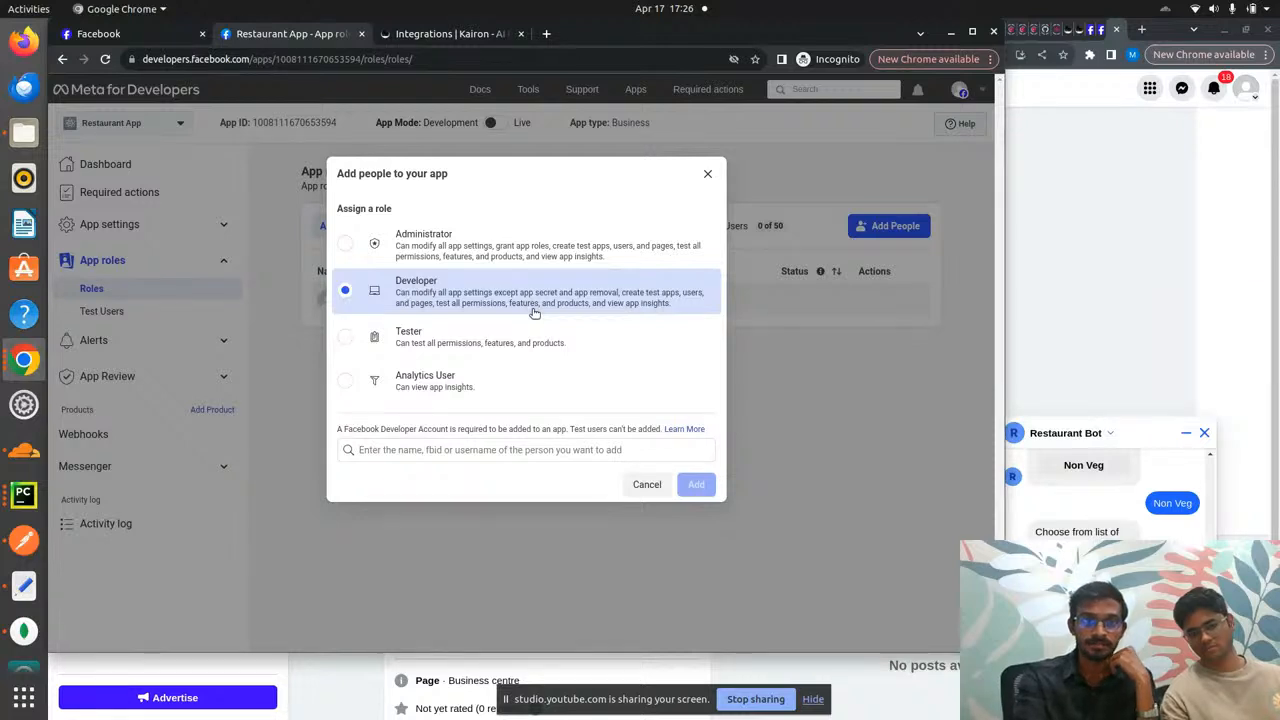
{"action": "left_click", "coordinate": [530, 450]}
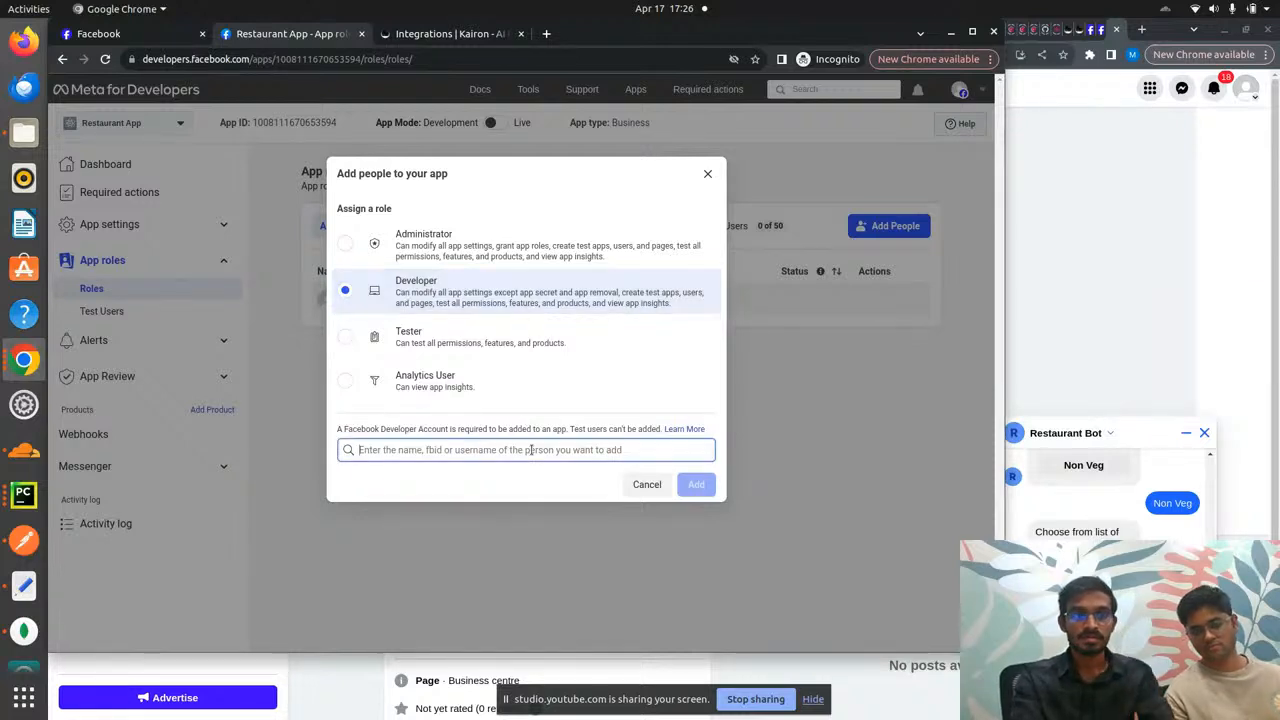
{"action": "key", "text": "alt+Tab"}
{"action": "key", "text": "alt+Tab"}
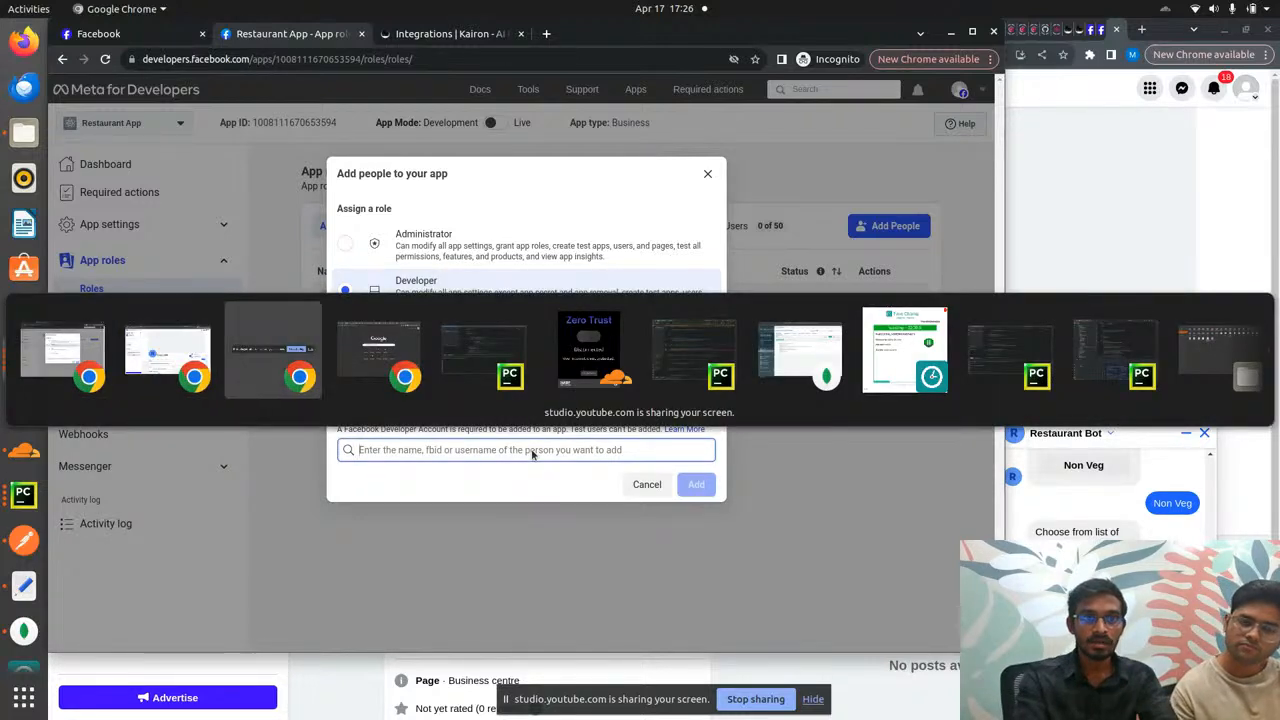
{"action": "key", "text": "alt+Tab"}
{"action": "key", "text": "alt+Tab"}
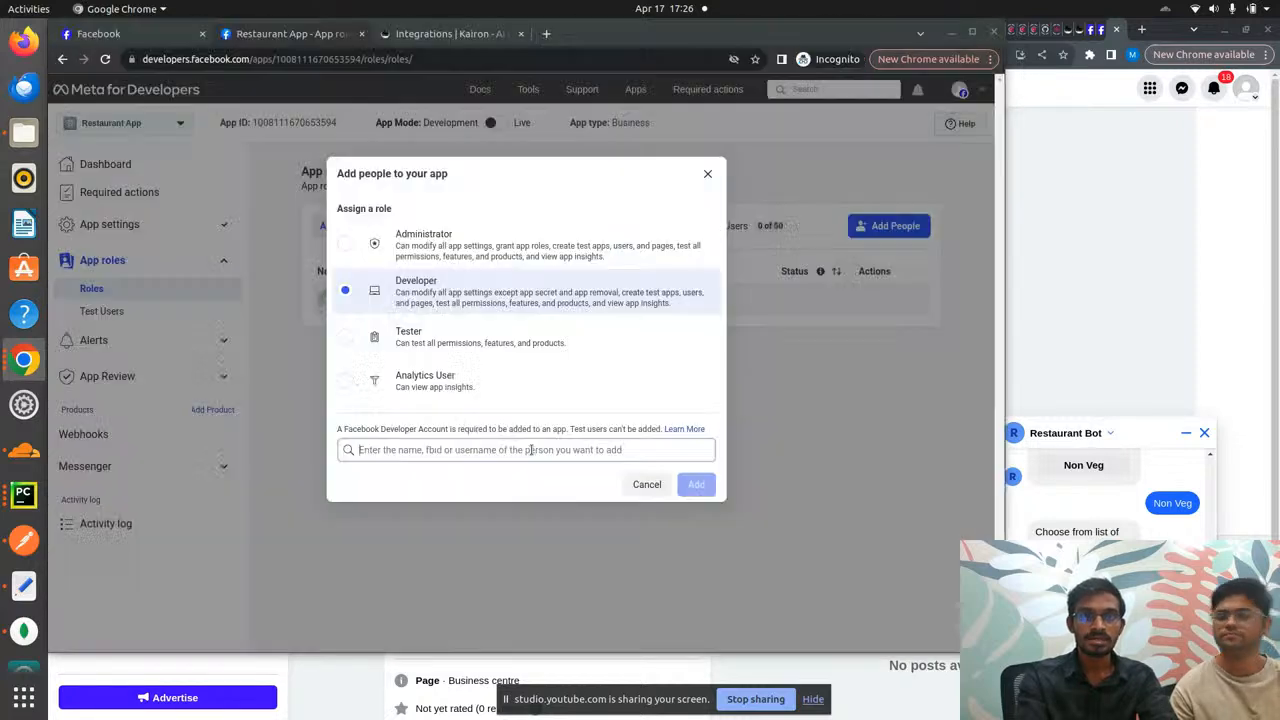
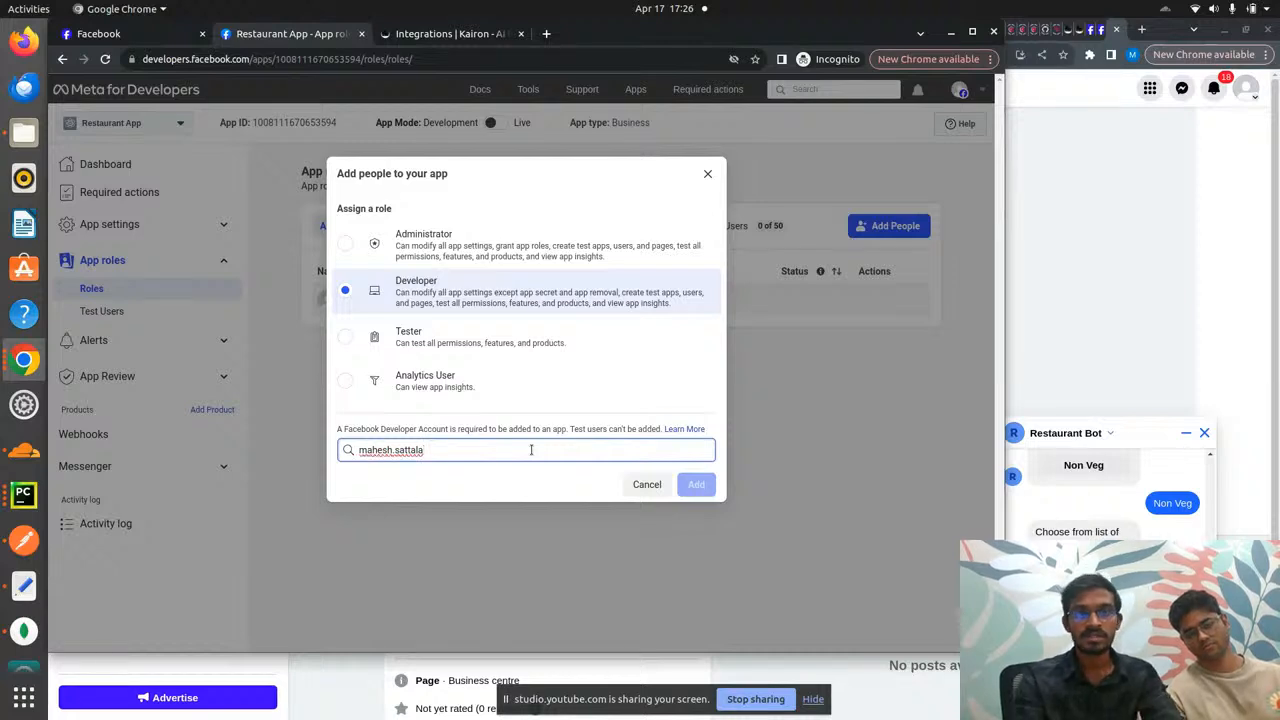
{"action": "left_click", "coordinate": [709, 176]}
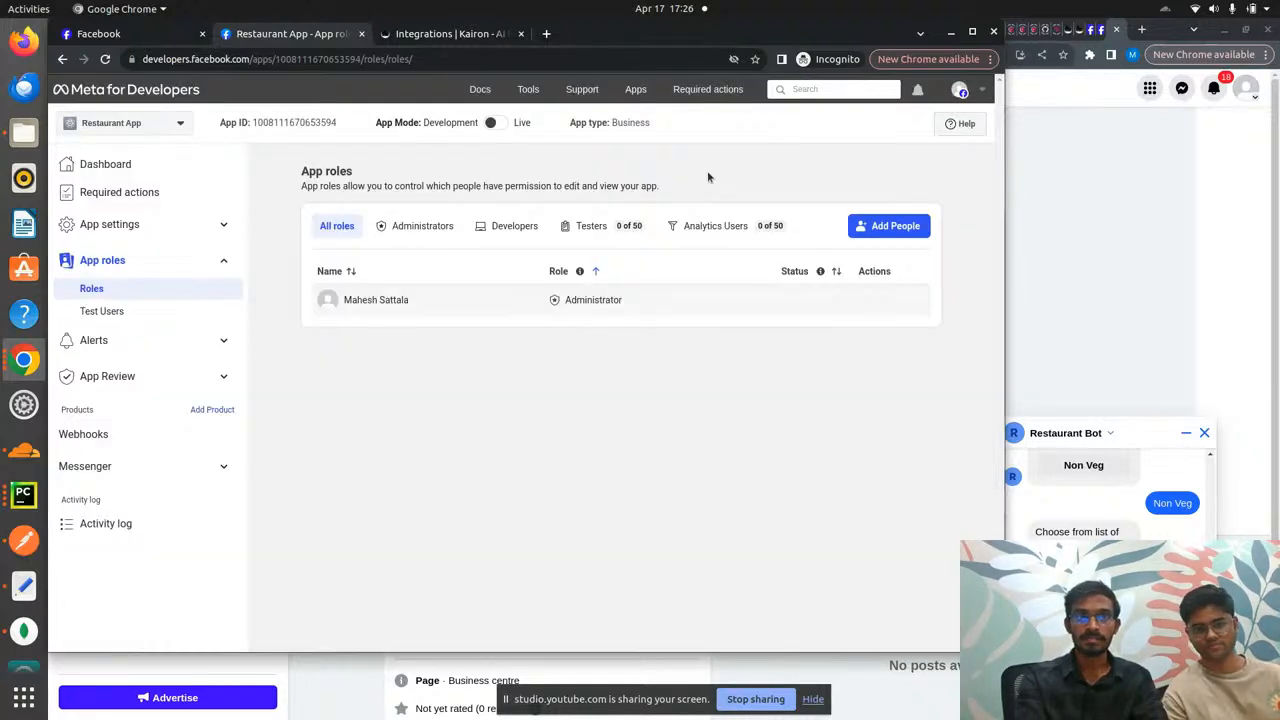
- Copy the Restaurant Bot page address from the Facebook tab and load it in the other window
{"action": "key", "text": "ctrl+Tab"}
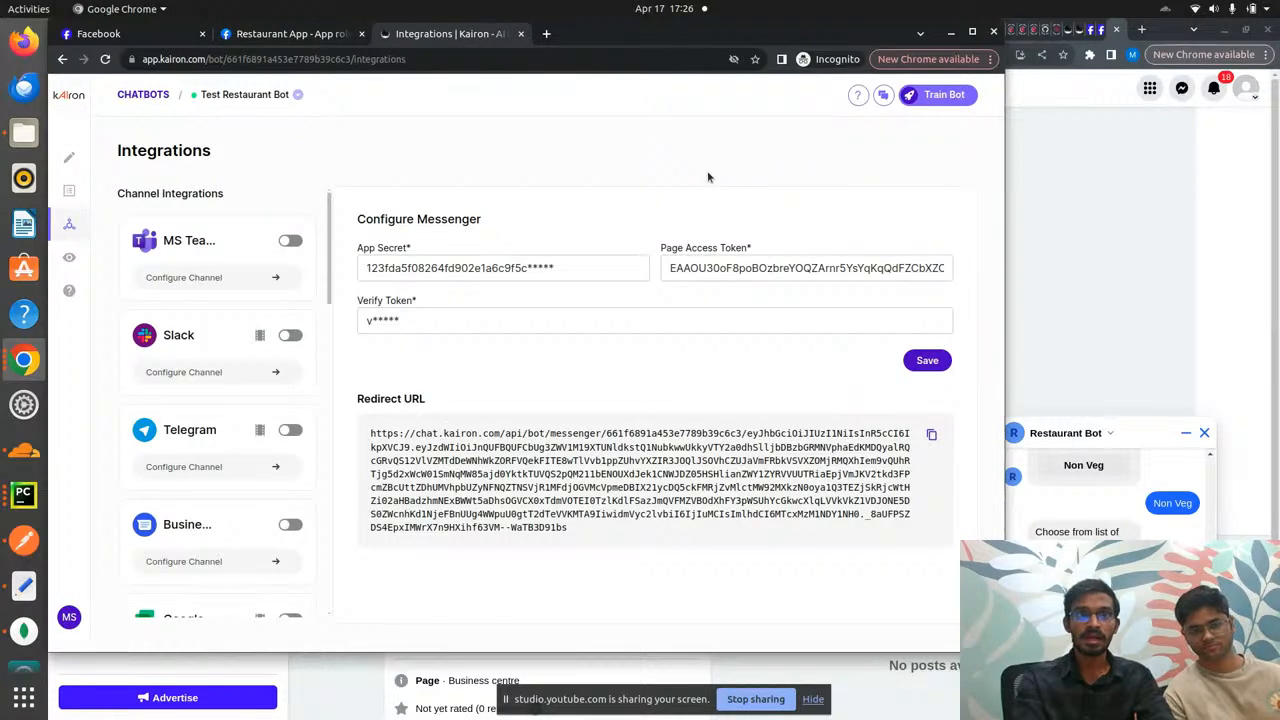
{"action": "key", "text": "ctrl+Tab"}
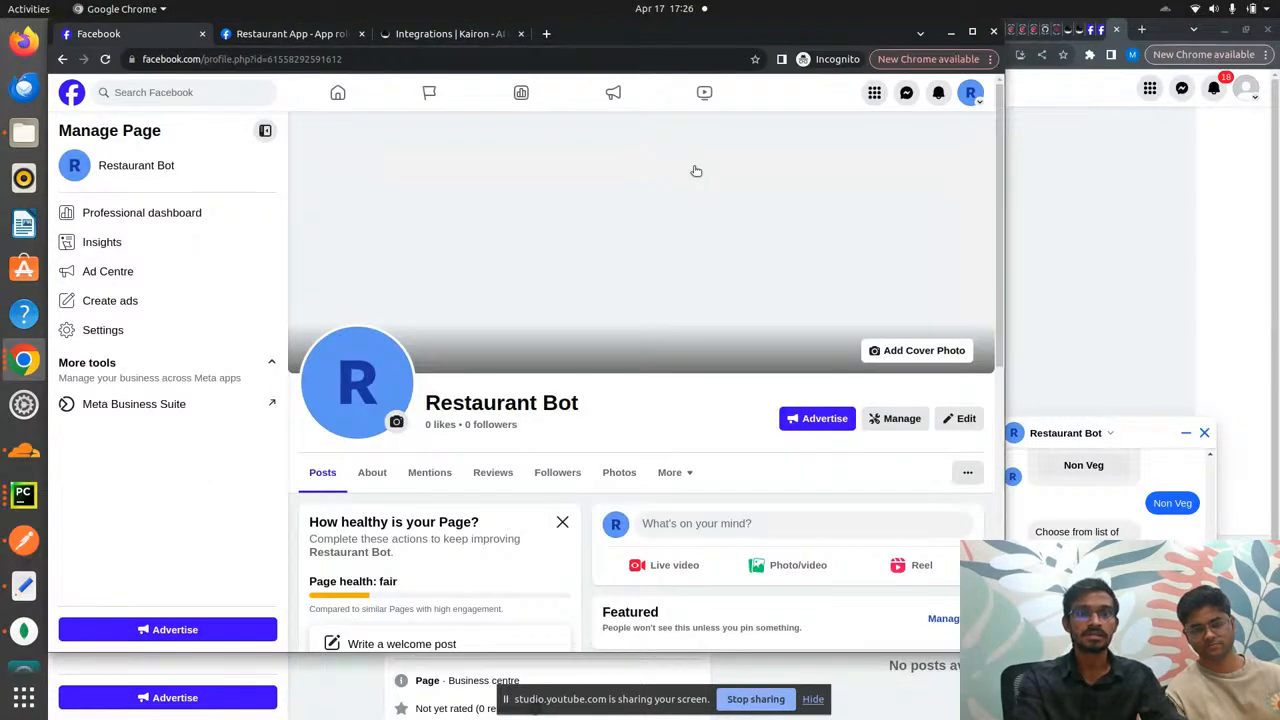
{"action": "left_click", "coordinate": [481, 59]}
{"action": "key", "text": "ctrl+c"}
{"action": "key", "text": "Return"}
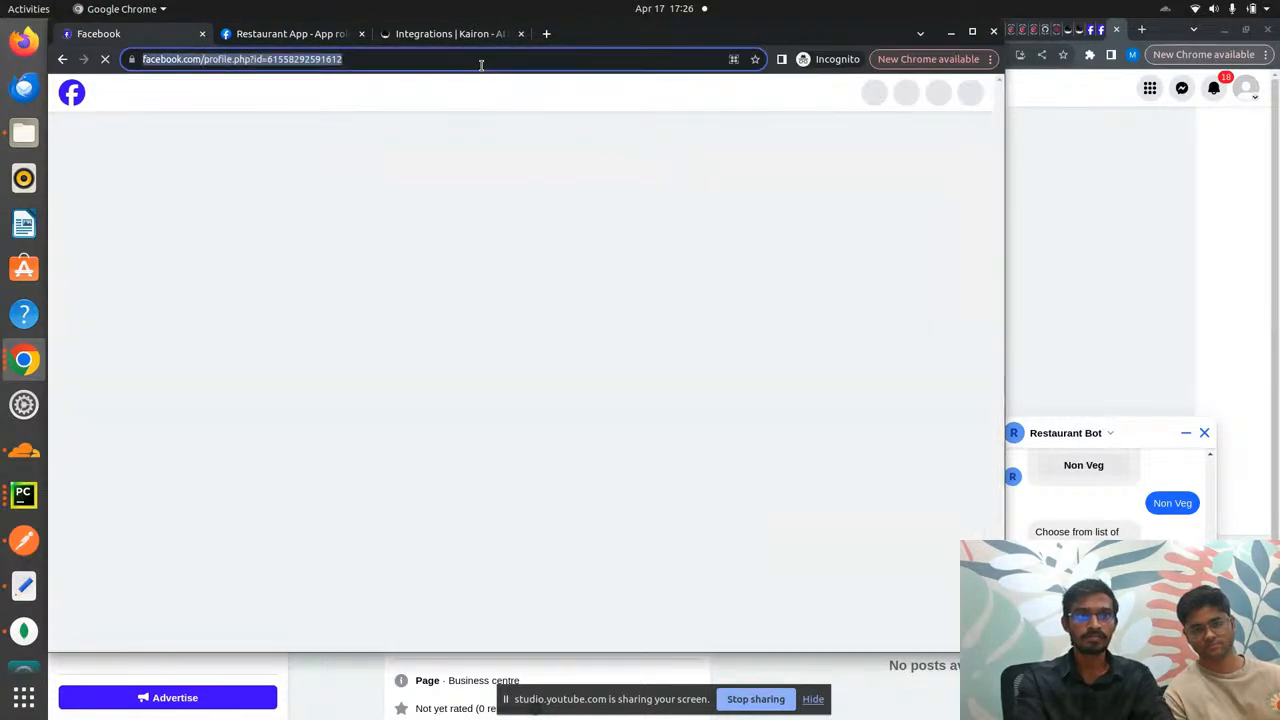
{"action": "key", "text": "alt+Tab"}
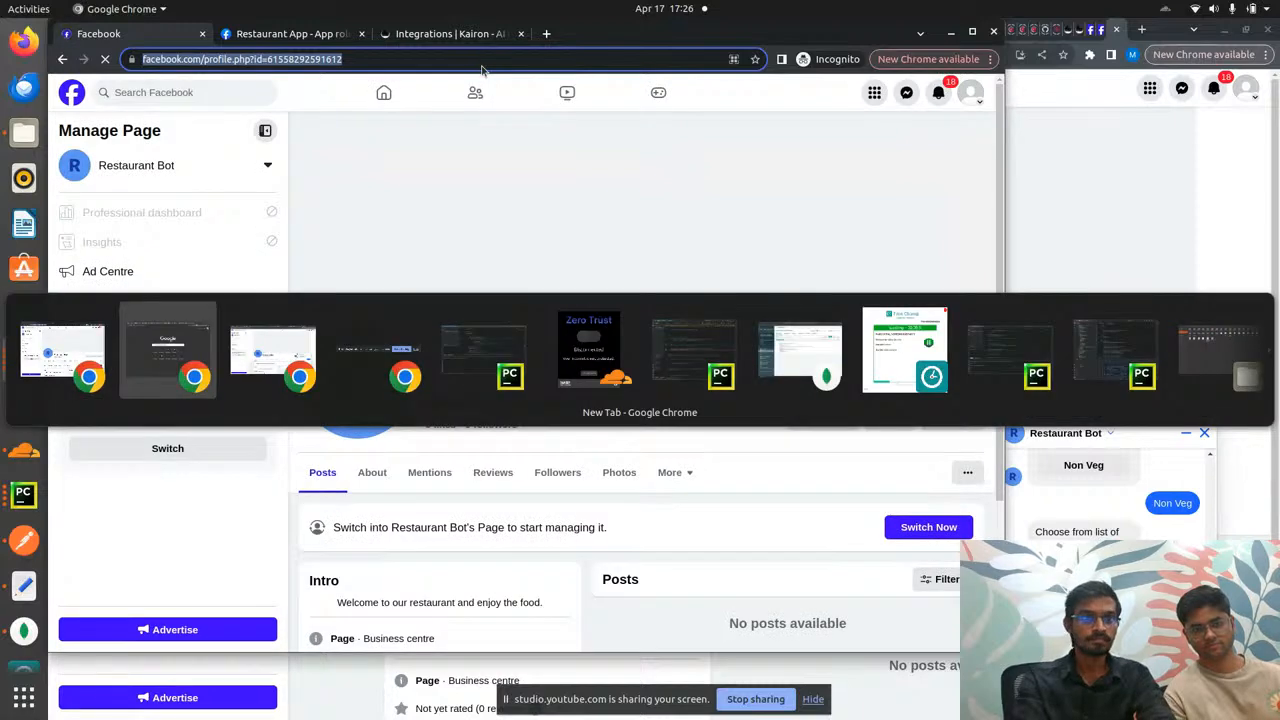
{"action": "key", "text": "ctrl+v"}
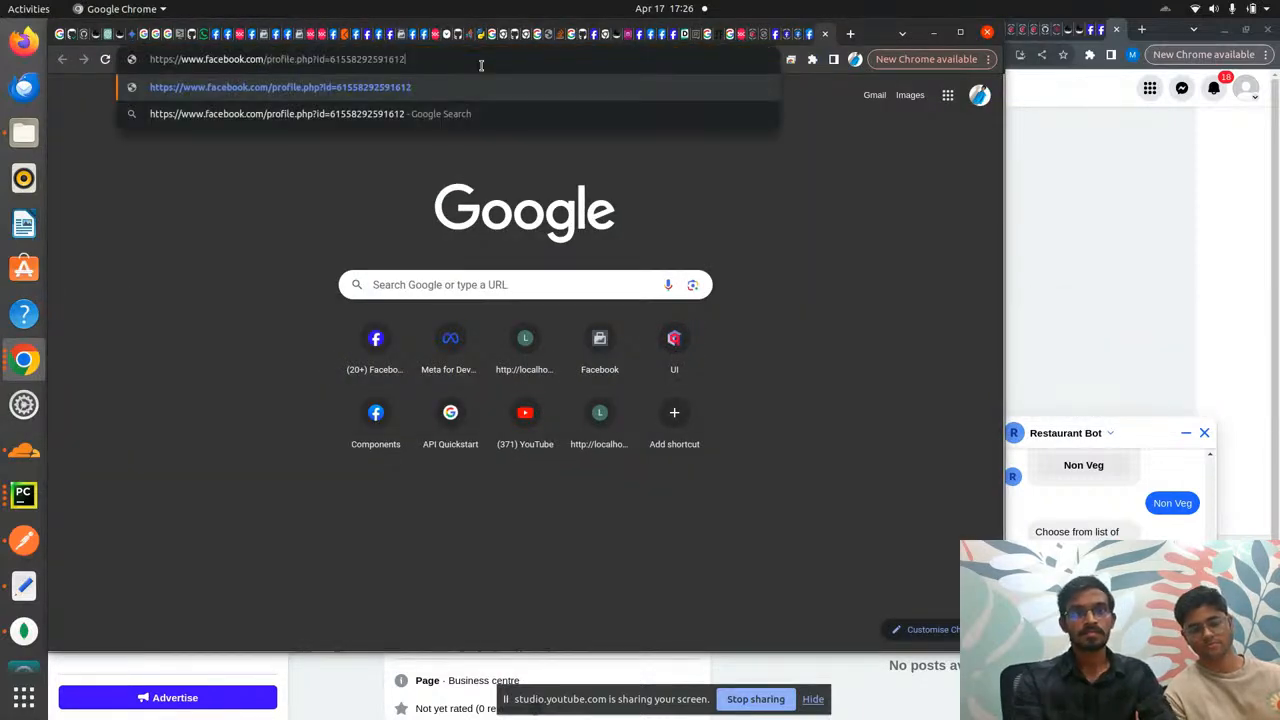
{"action": "key", "text": "Return"}
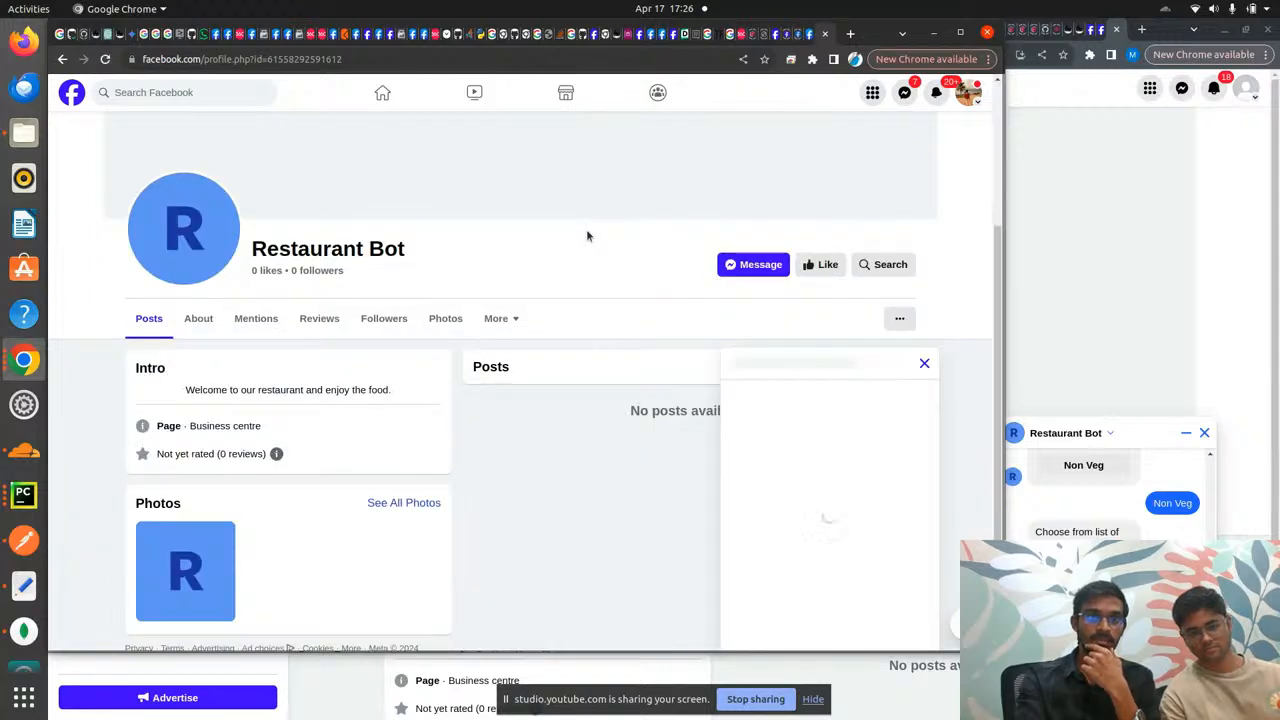
- Close the side panel and message Restaurant Bot 'hi' and then 'hello'
{"action": "left_click", "coordinate": [924, 363]}
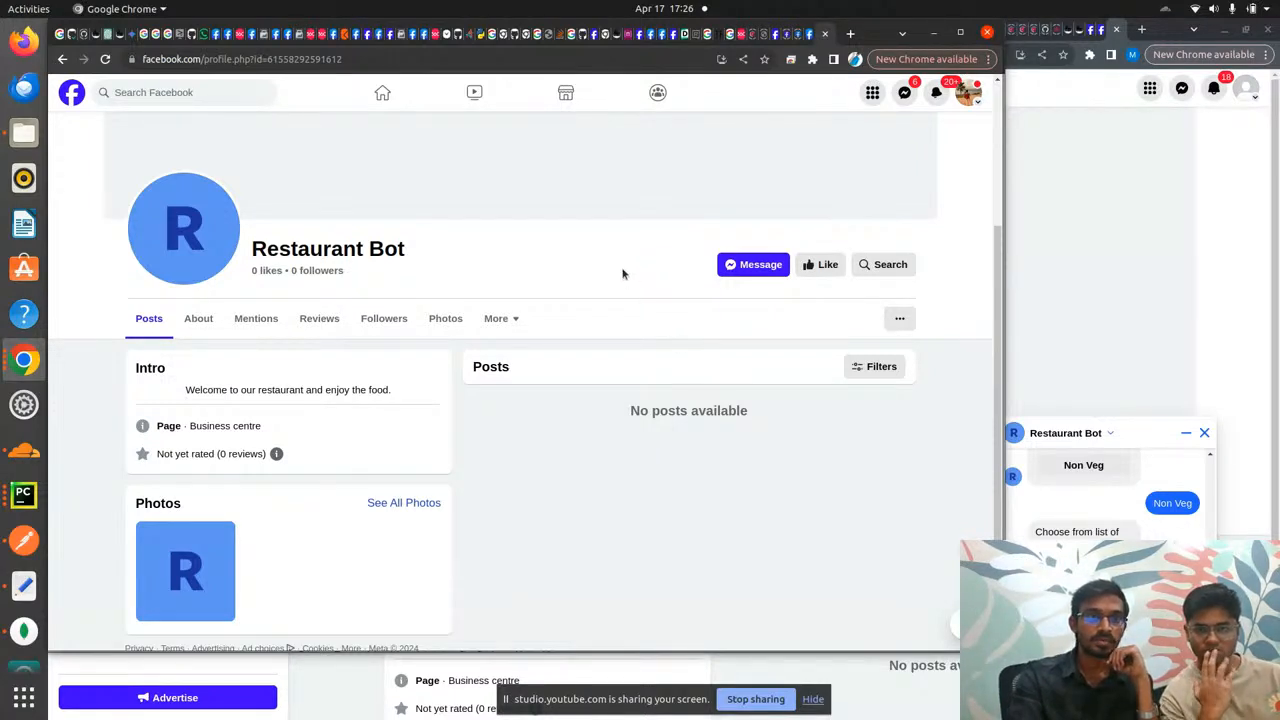
{"action": "left_click", "coordinate": [757, 265]}
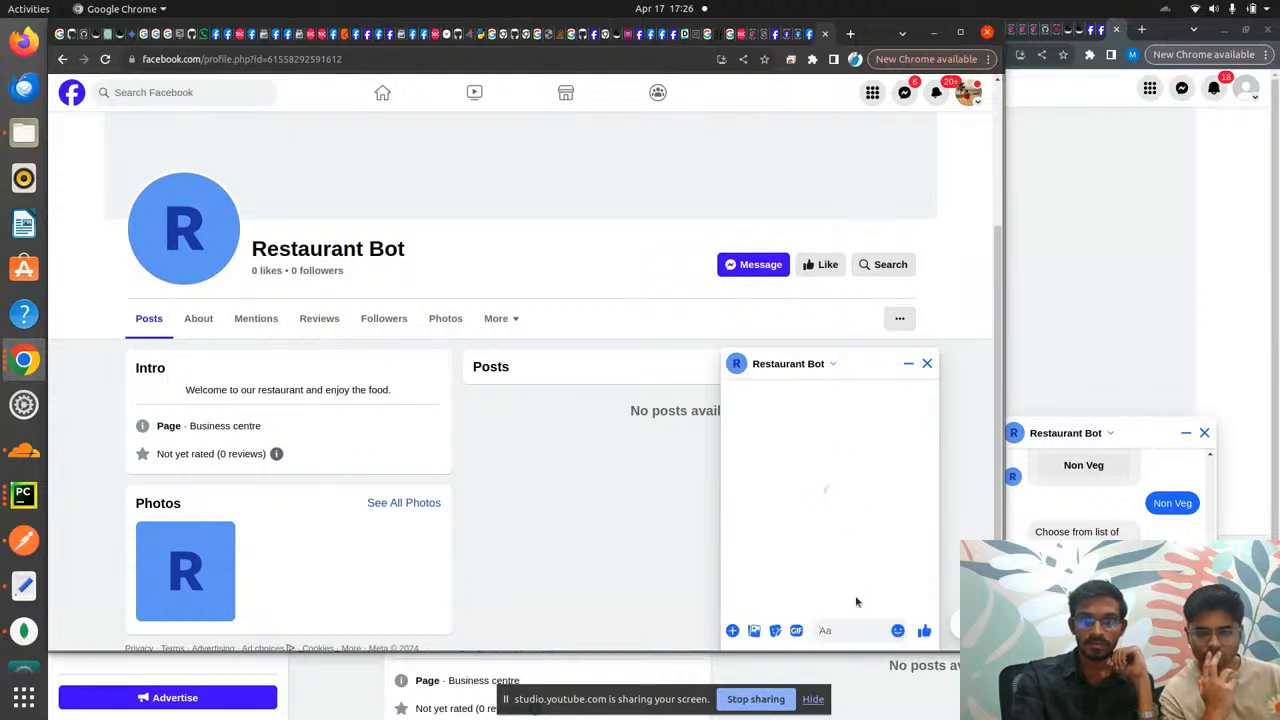
{"action": "left_click", "coordinate": [841, 630]}
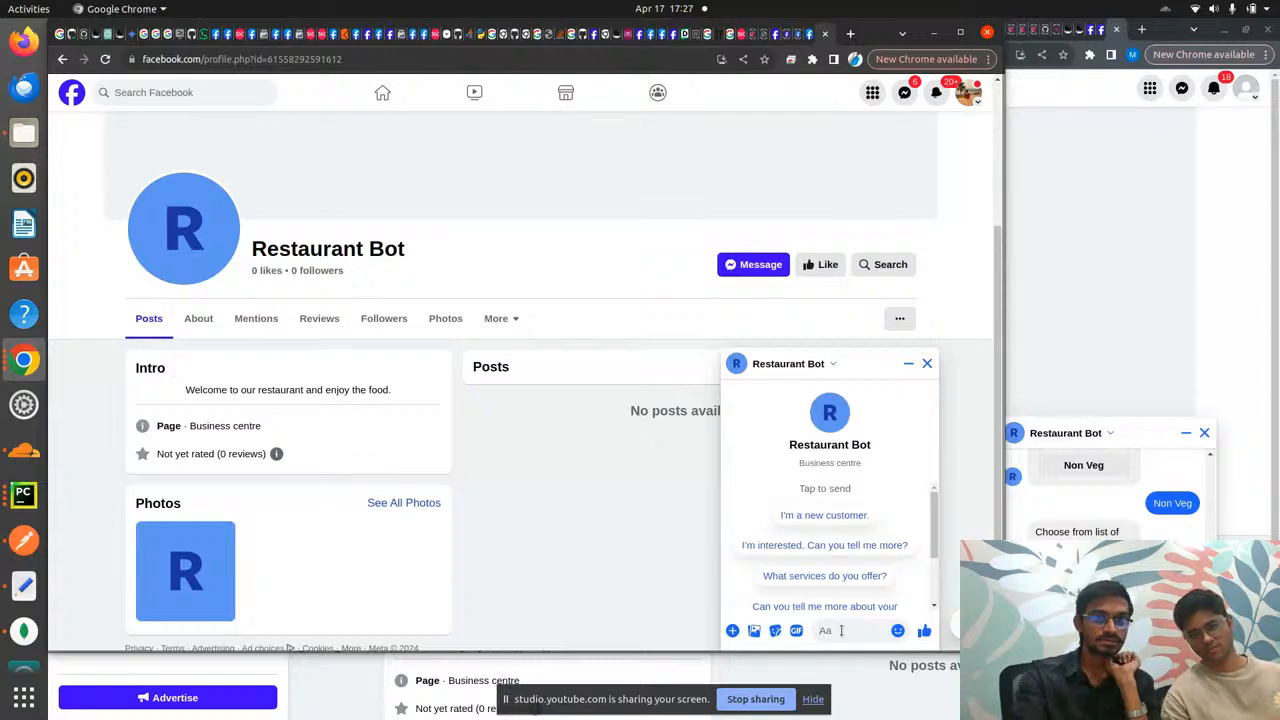
{"action": "type", "text": "h"}
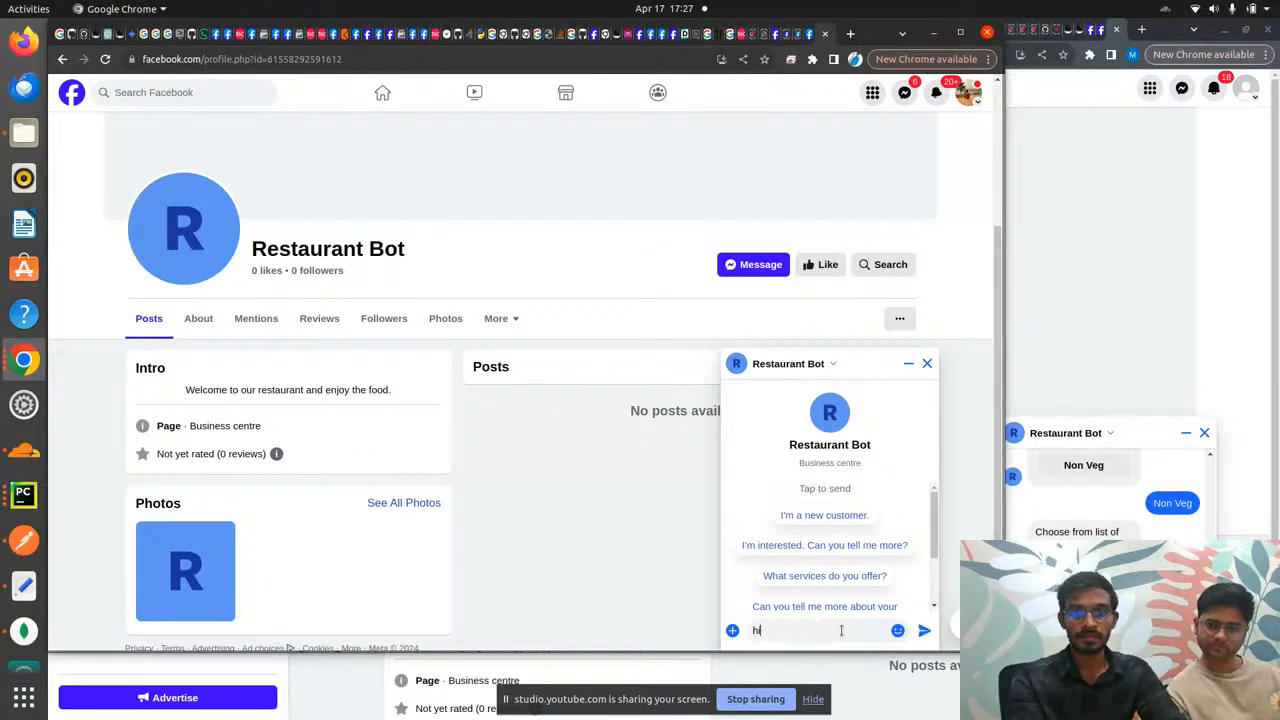
{"action": "type", "text": "i"}
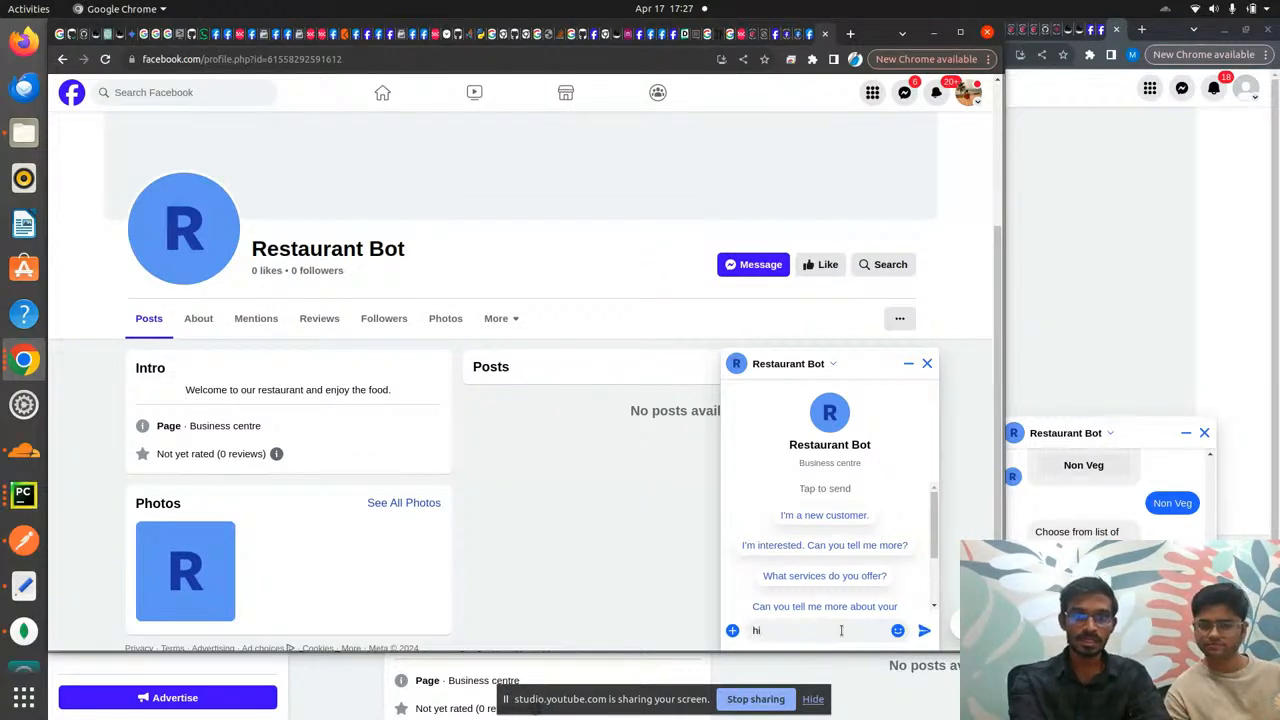
{"action": "key", "text": "Return"}
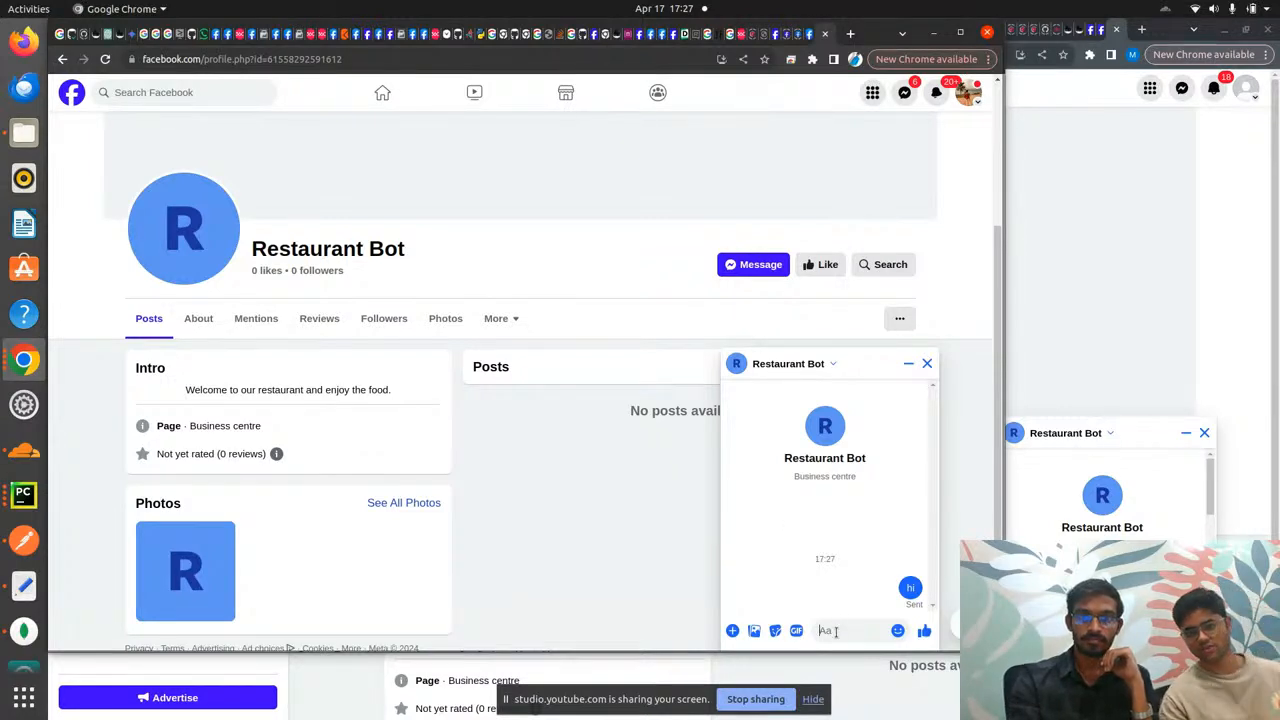
{"action": "type", "text": "he"}
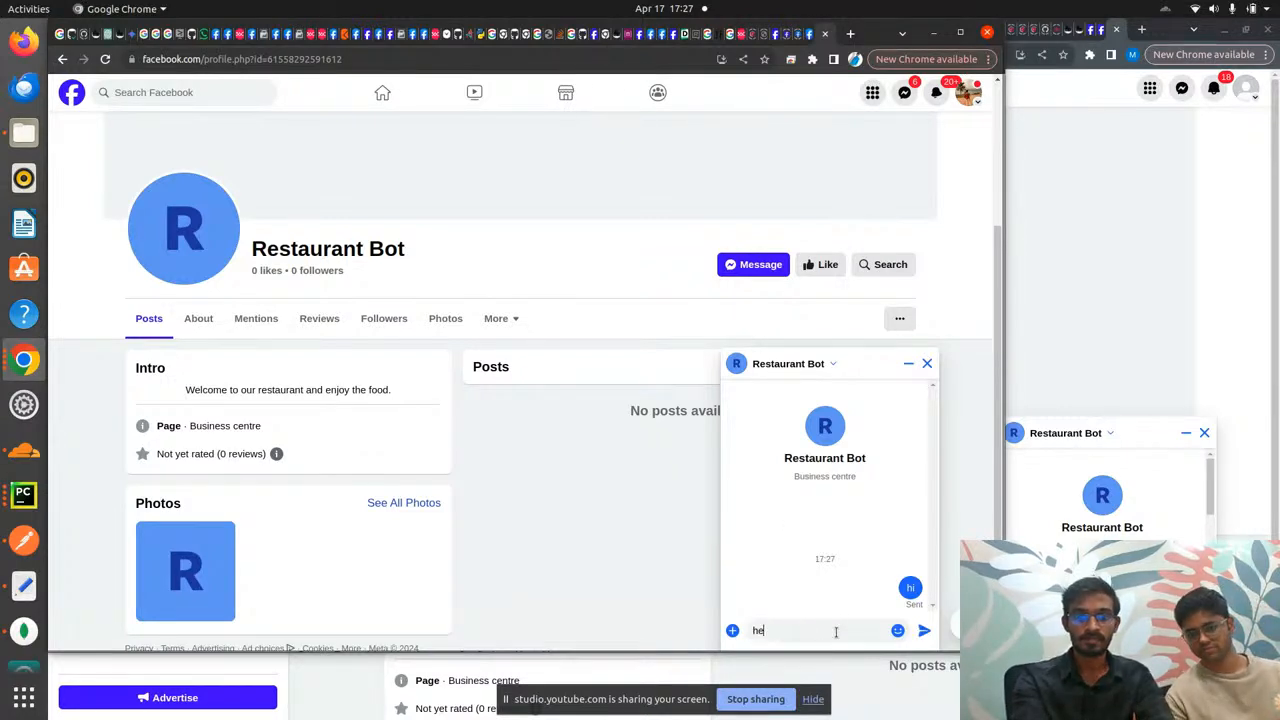
{"action": "type", "text": "llo"}
{"action": "key", "text": "Return"}
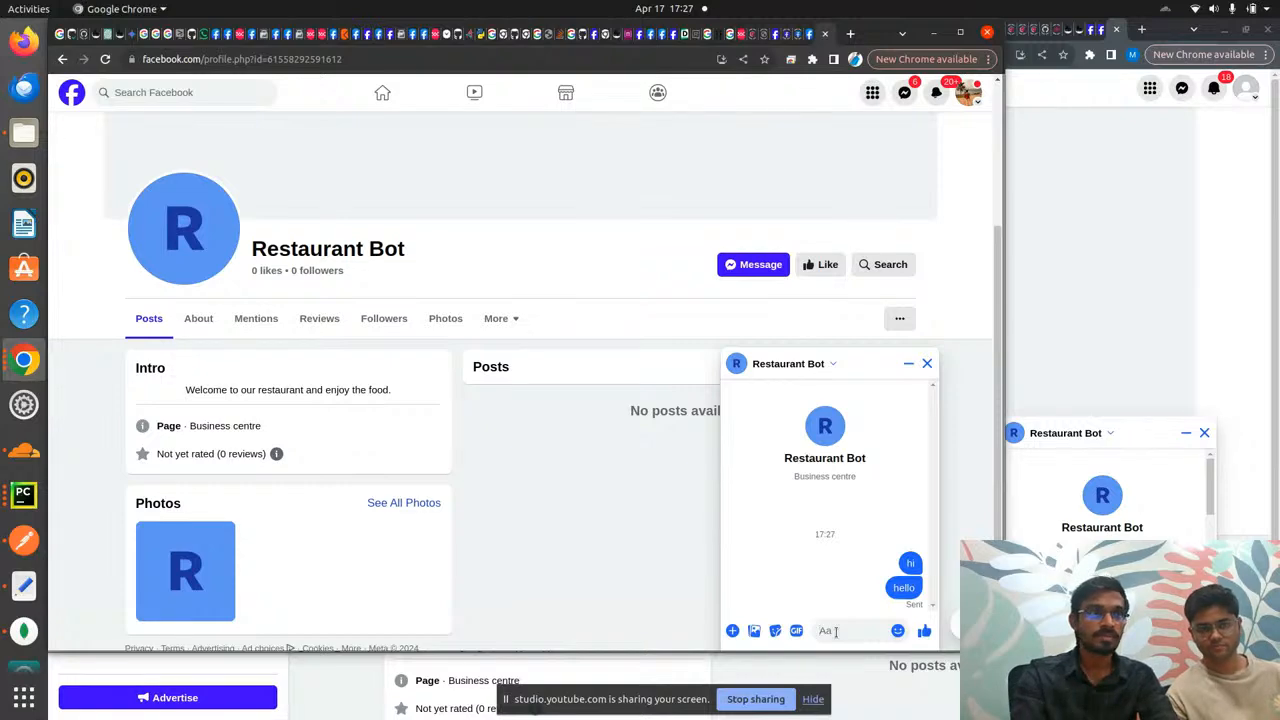
- Cycle through the browser windows back to the page owner's incognito window
{"action": "key", "text": "alt+Tab"}
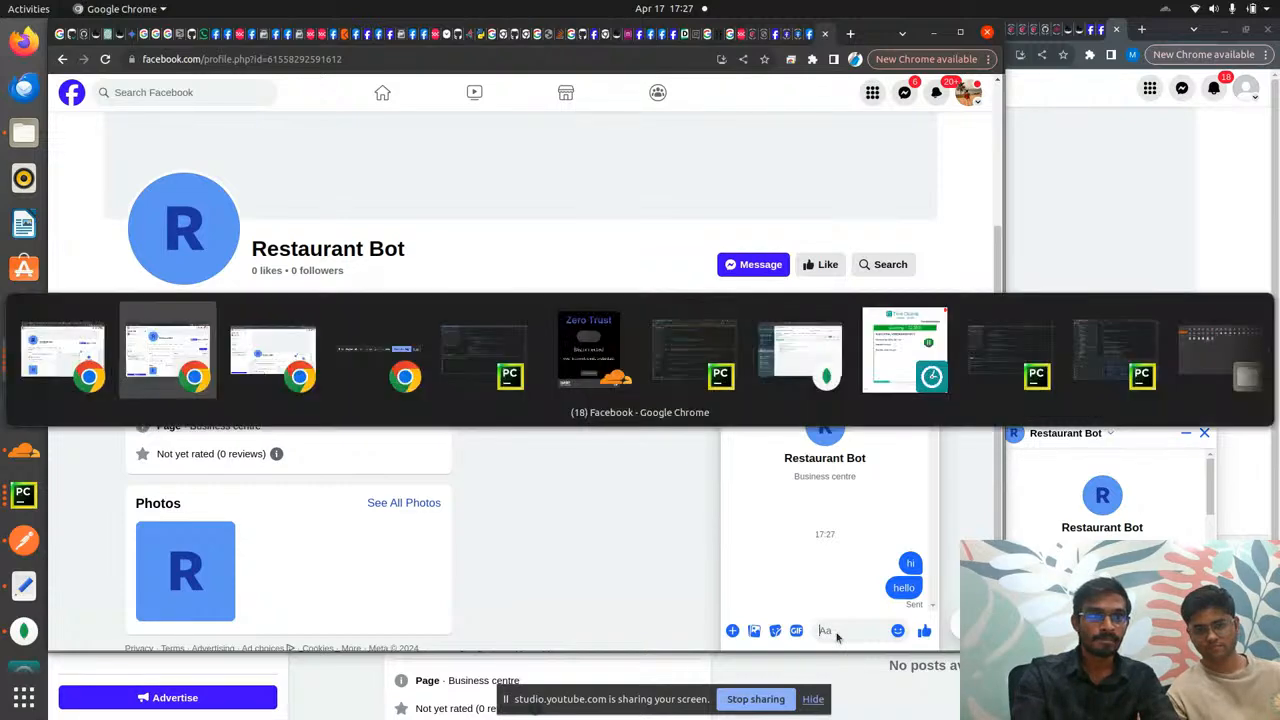
{"action": "key", "text": "alt+Tab"}
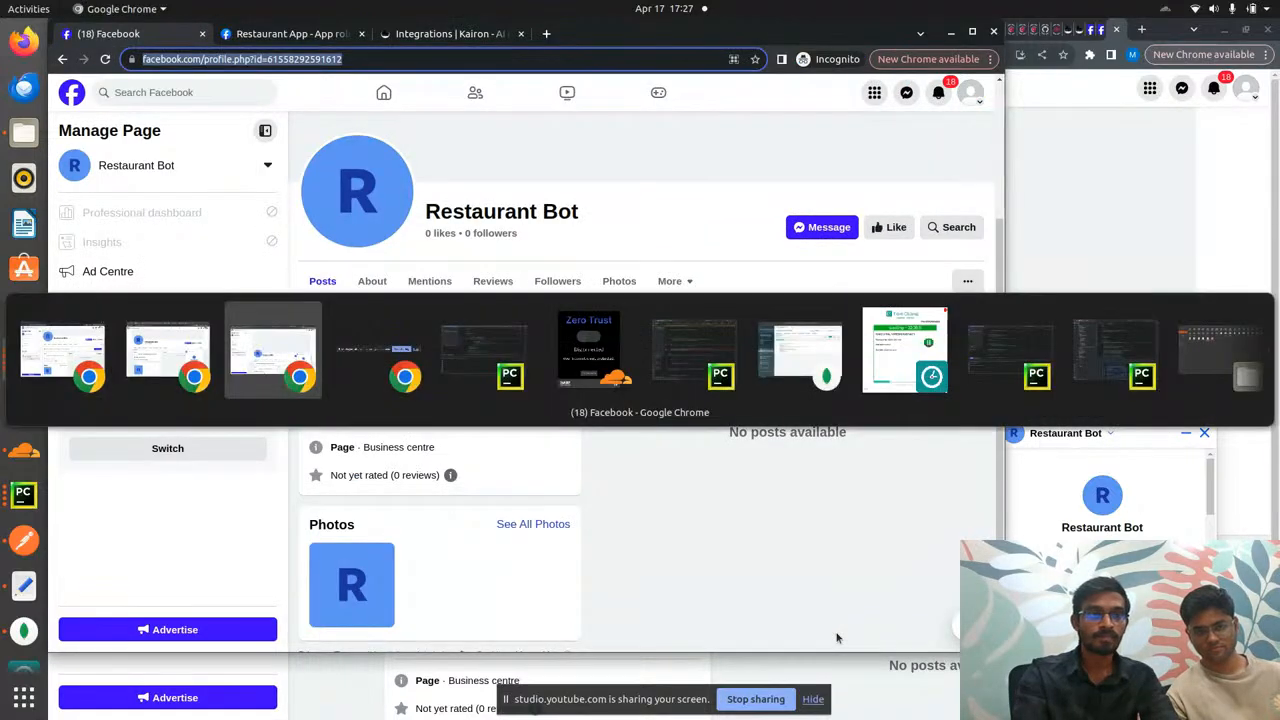
{"action": "key", "text": "alt+Tab"}
{"action": "key", "text": "alt+Tab"}
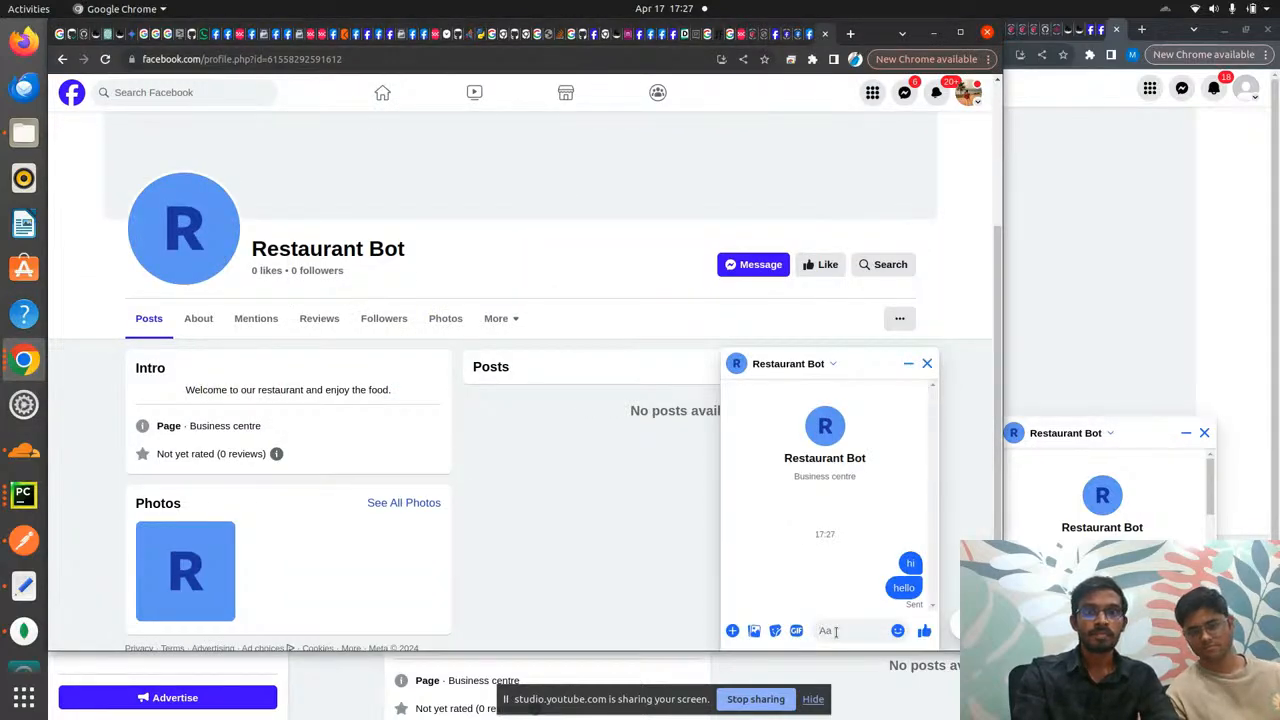
{"action": "left_click", "coordinate": [629, 510]}
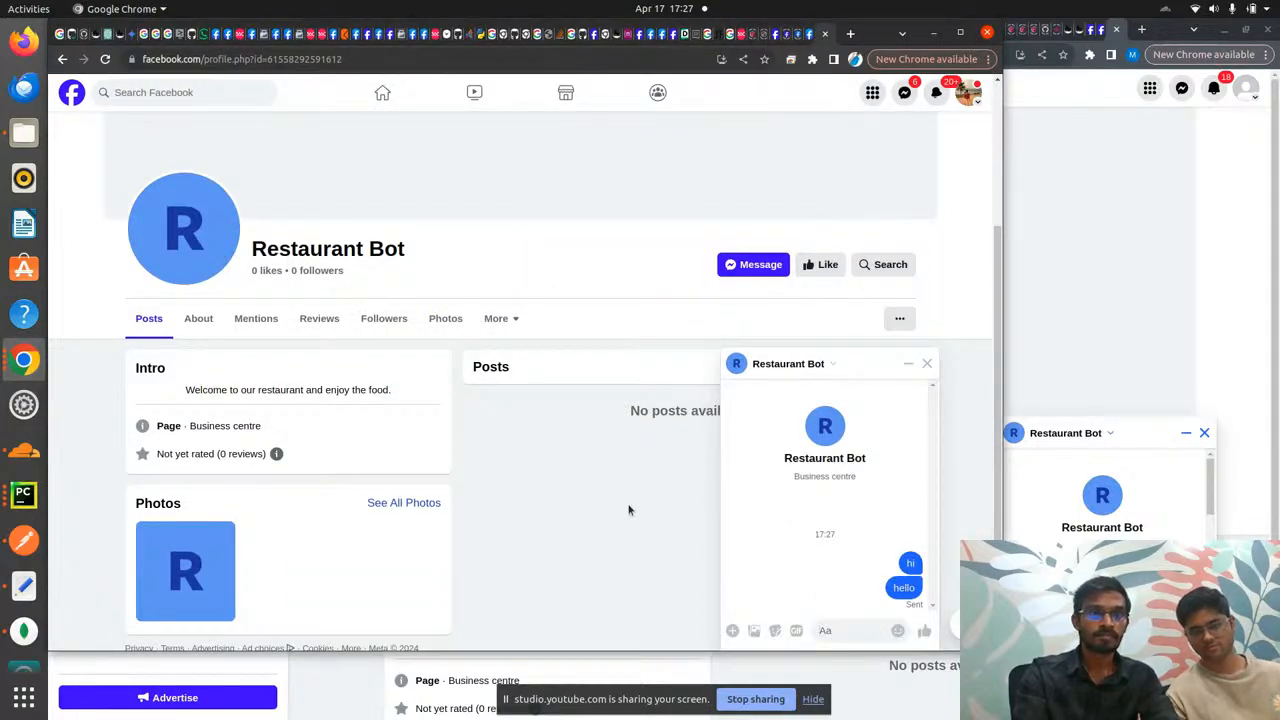
{"action": "key", "text": "alt+Tab"}
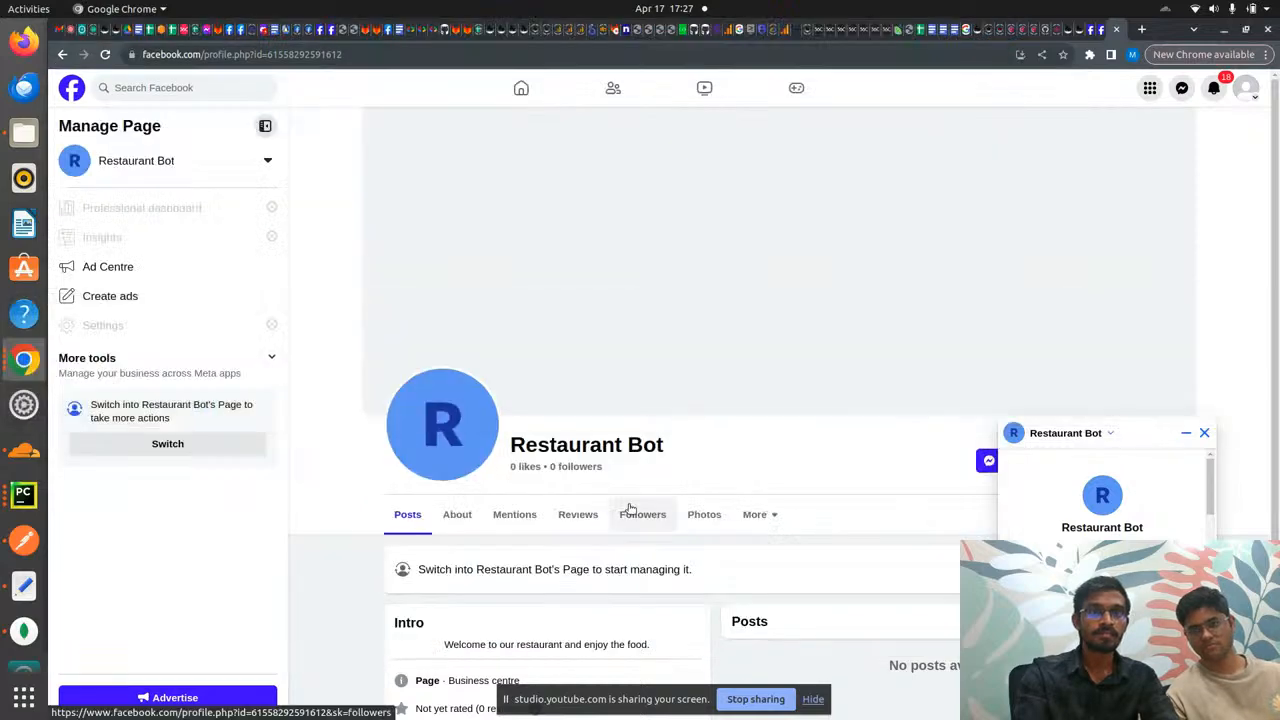
{"action": "key", "text": "alt+Tab"}
{"action": "key", "text": "alt+Tab"}
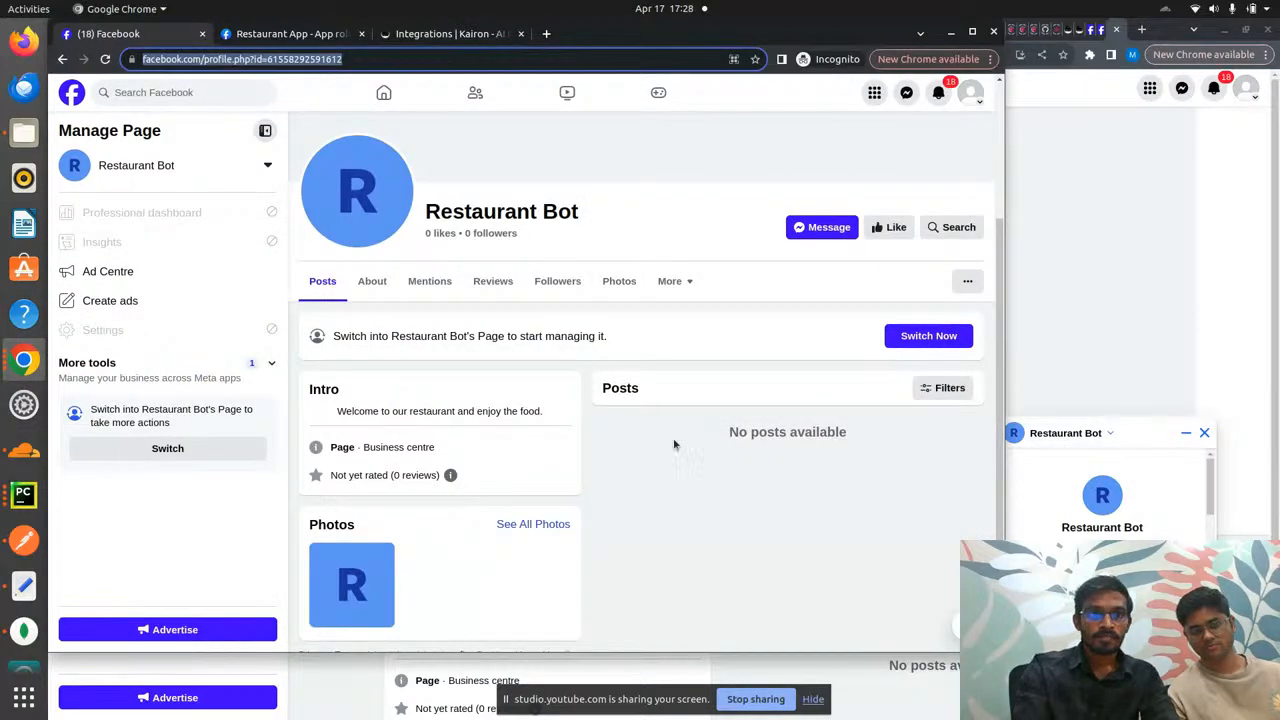
- Start adding the account's username to Restaurant App as a Developer, then return to the Facebook tab
{"action": "key", "text": "ctrl+Tab"}
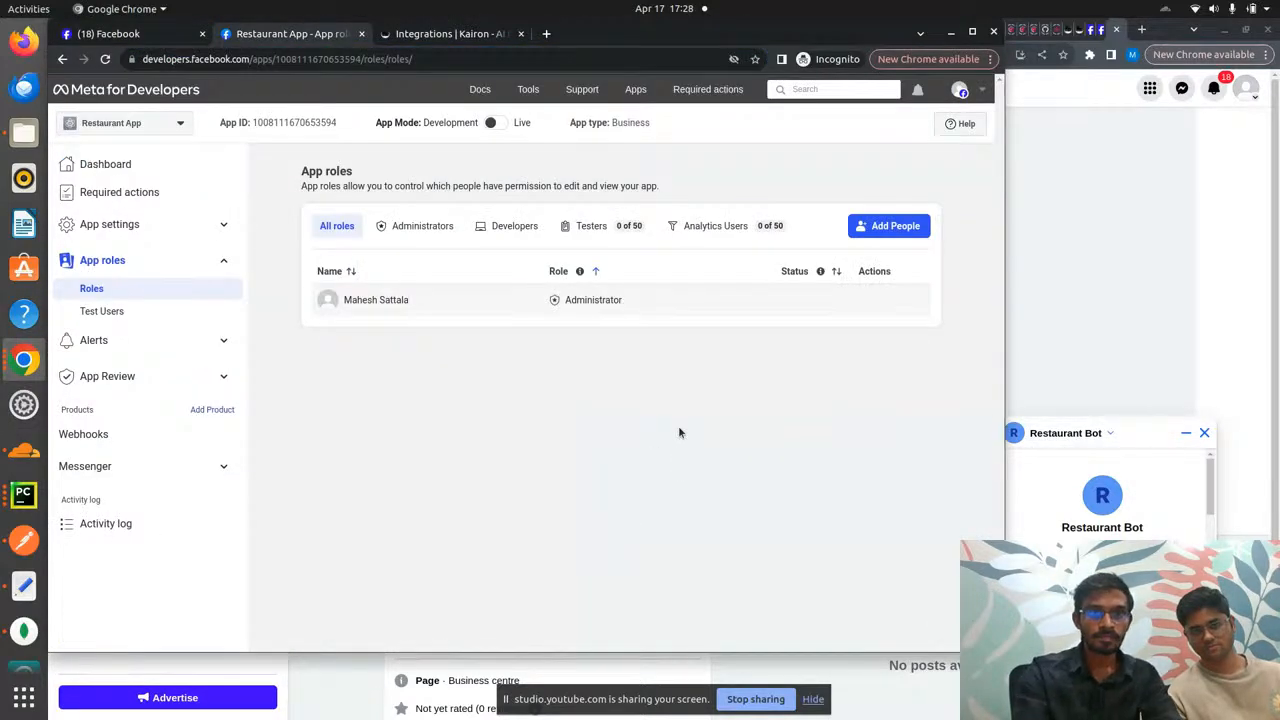
{"action": "left_click", "coordinate": [883, 228]}
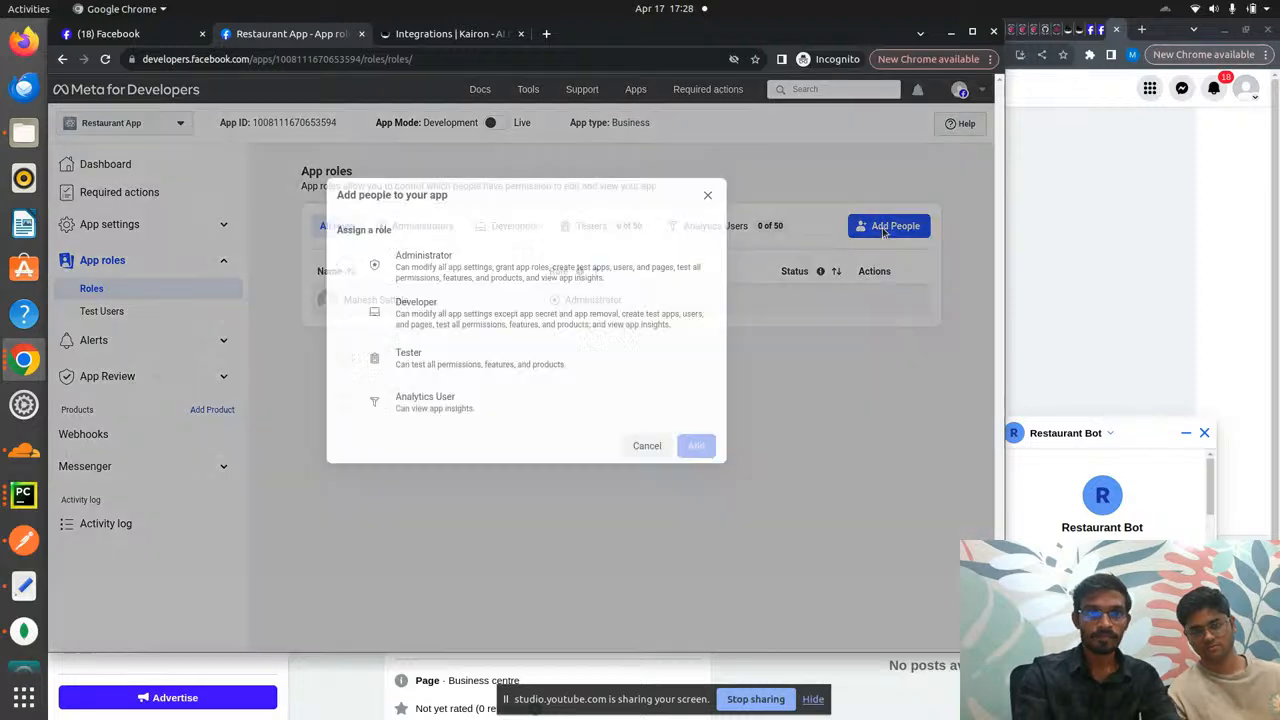
{"action": "left_click", "coordinate": [450, 310]}
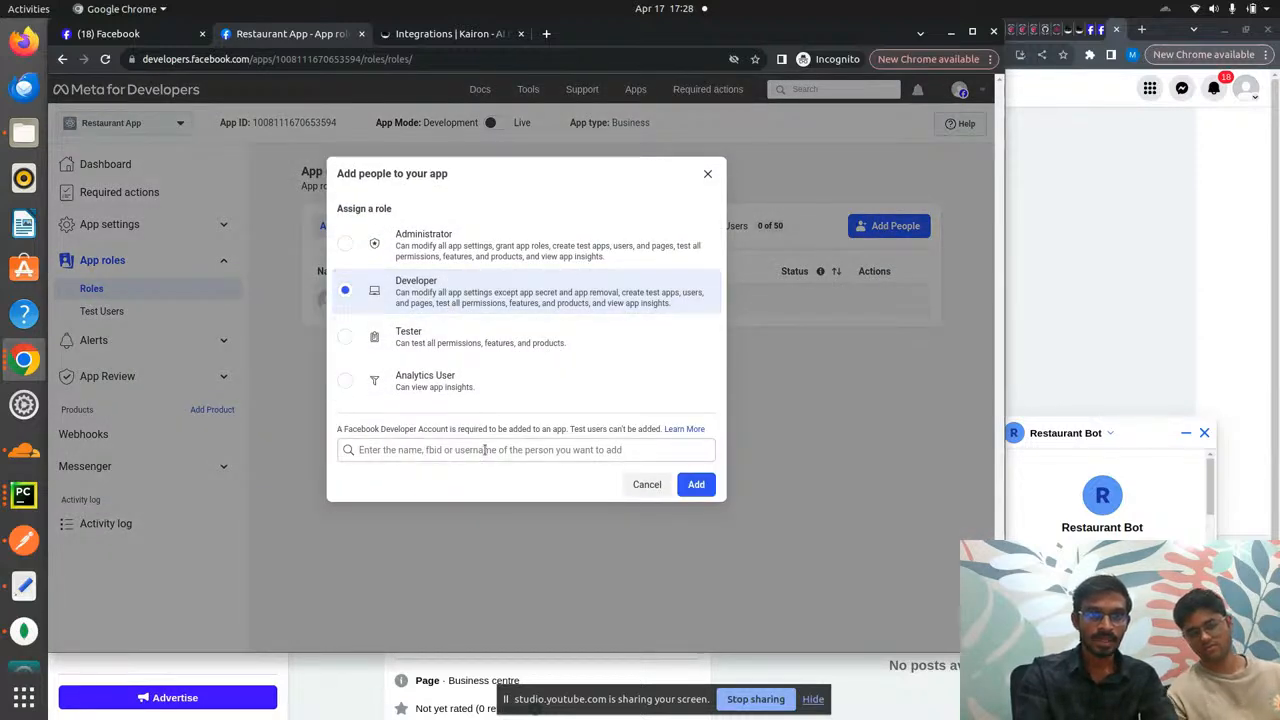
{"action": "left_click", "coordinate": [485, 450]}
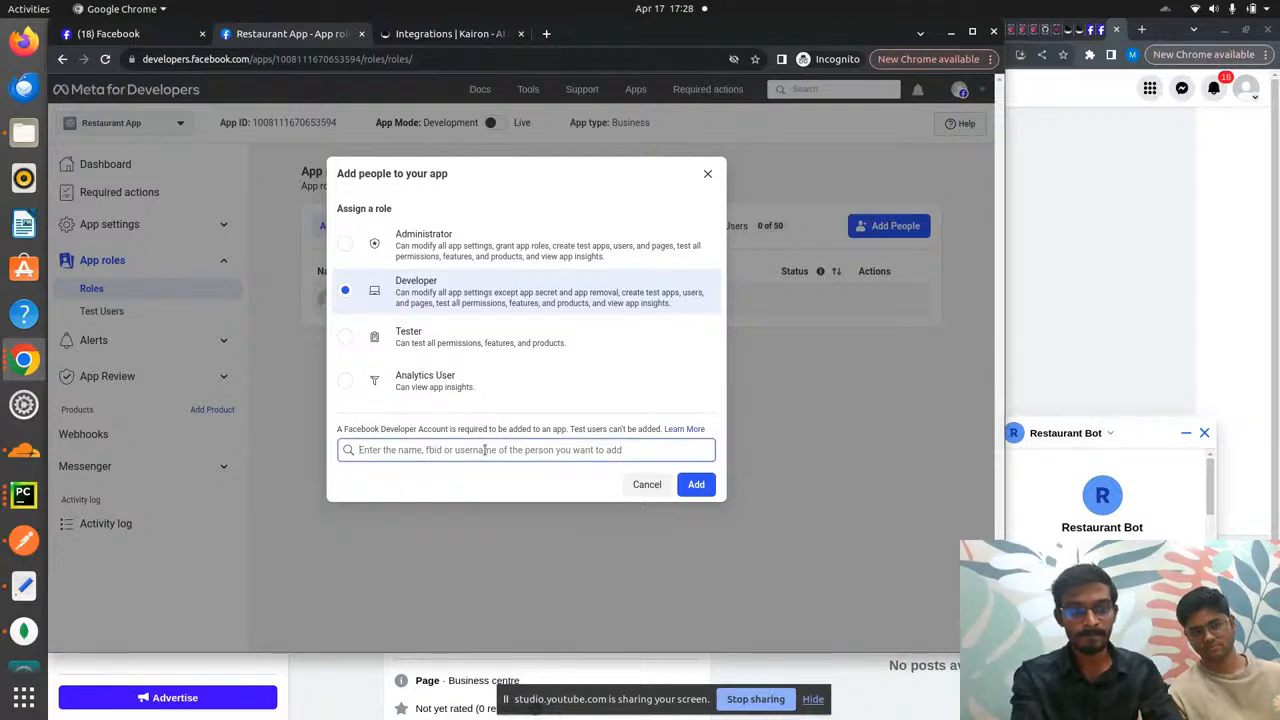
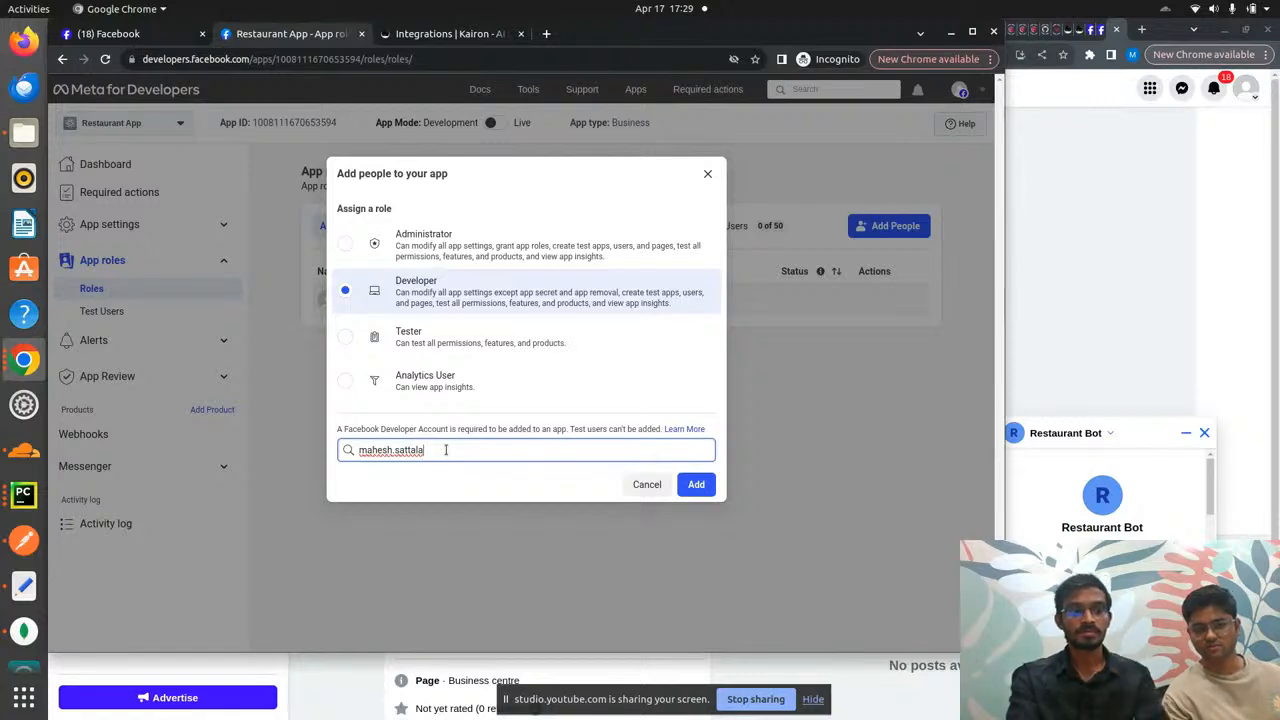
{"action": "key", "text": "ctrl+shift+Tab"}
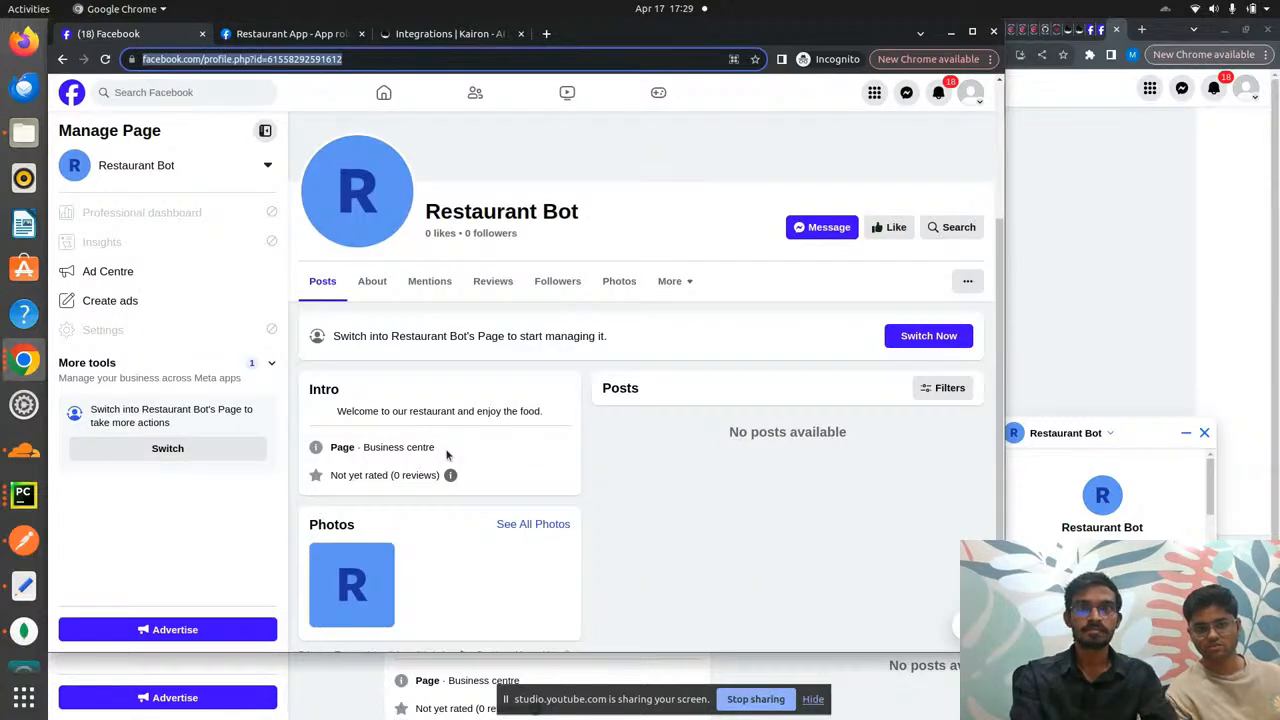
- Switch to the personal profile and open its Facebook Settings
{"action": "left_click", "coordinate": [973, 93]}
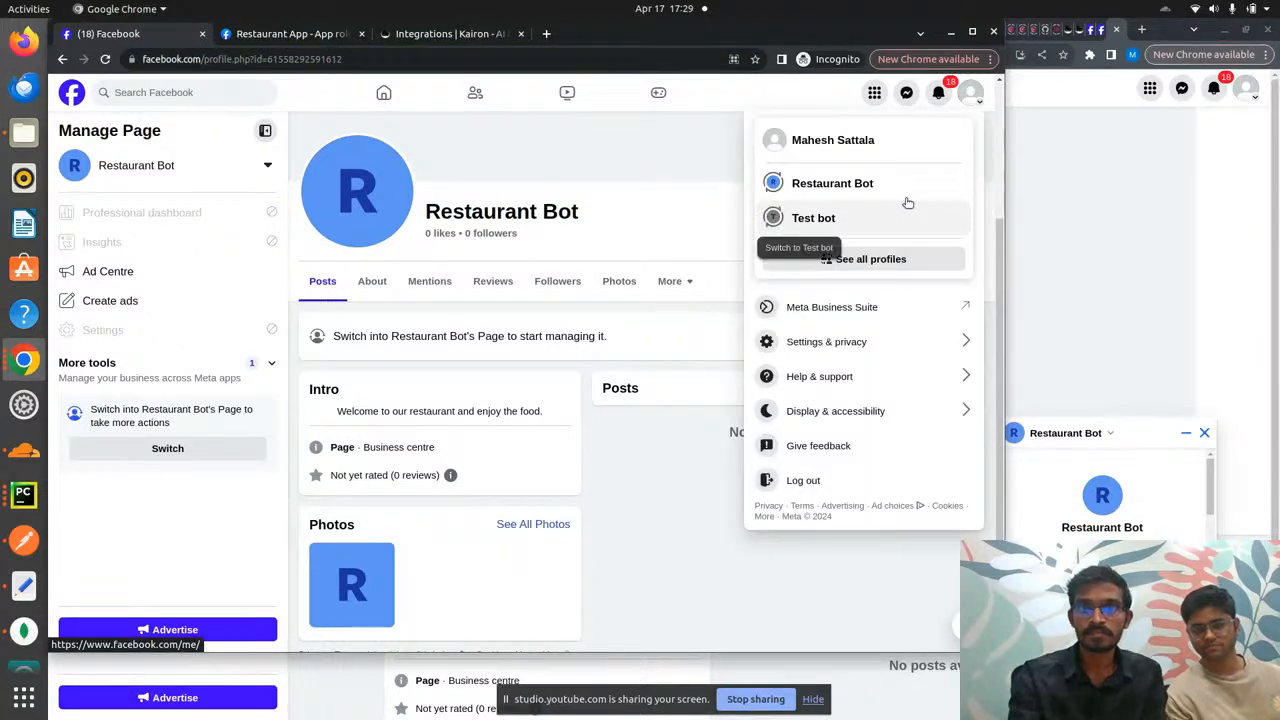
{"action": "left_click", "coordinate": [877, 143]}
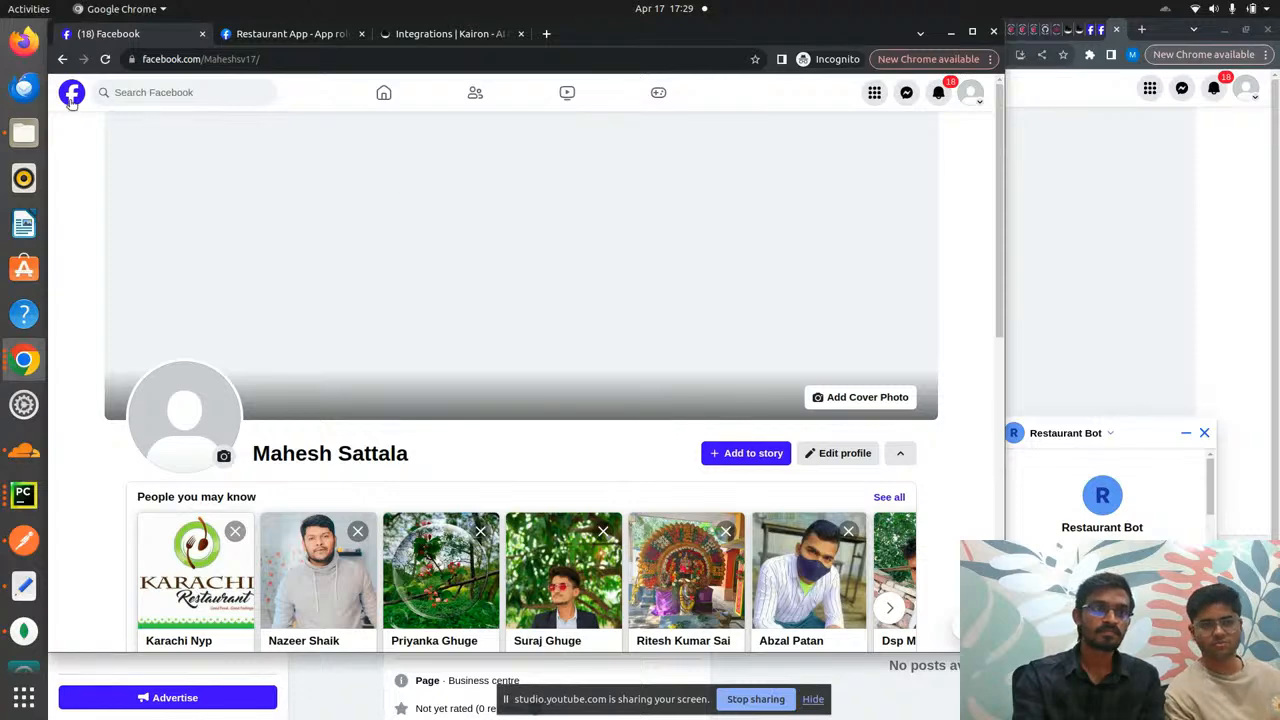
{"action": "left_click", "coordinate": [971, 94]}
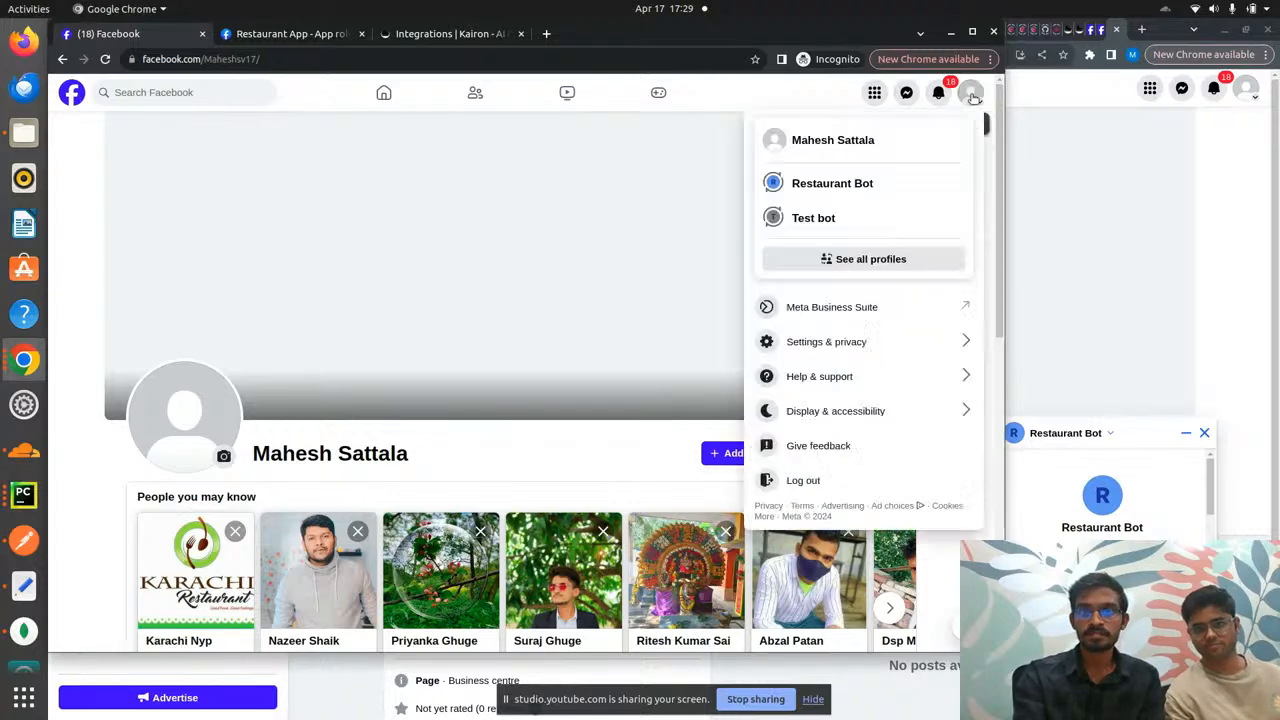
{"action": "left_click", "coordinate": [863, 342]}
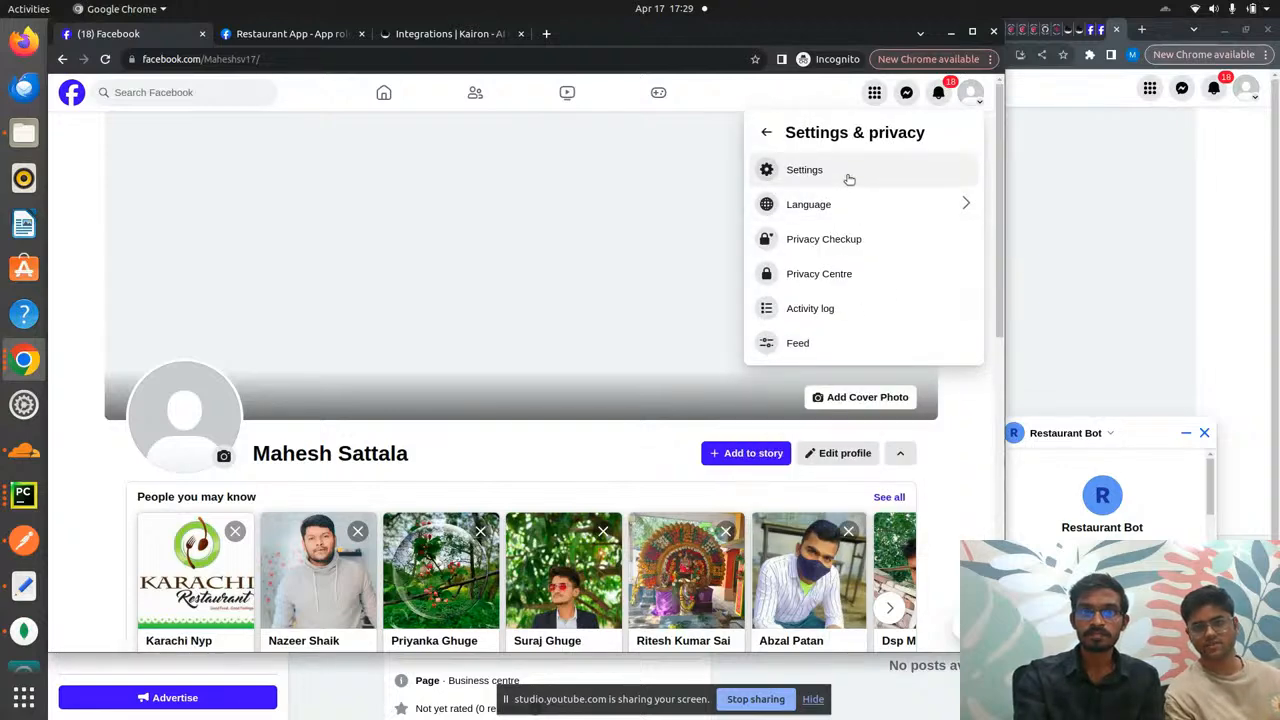
{"action": "left_click", "coordinate": [848, 176]}
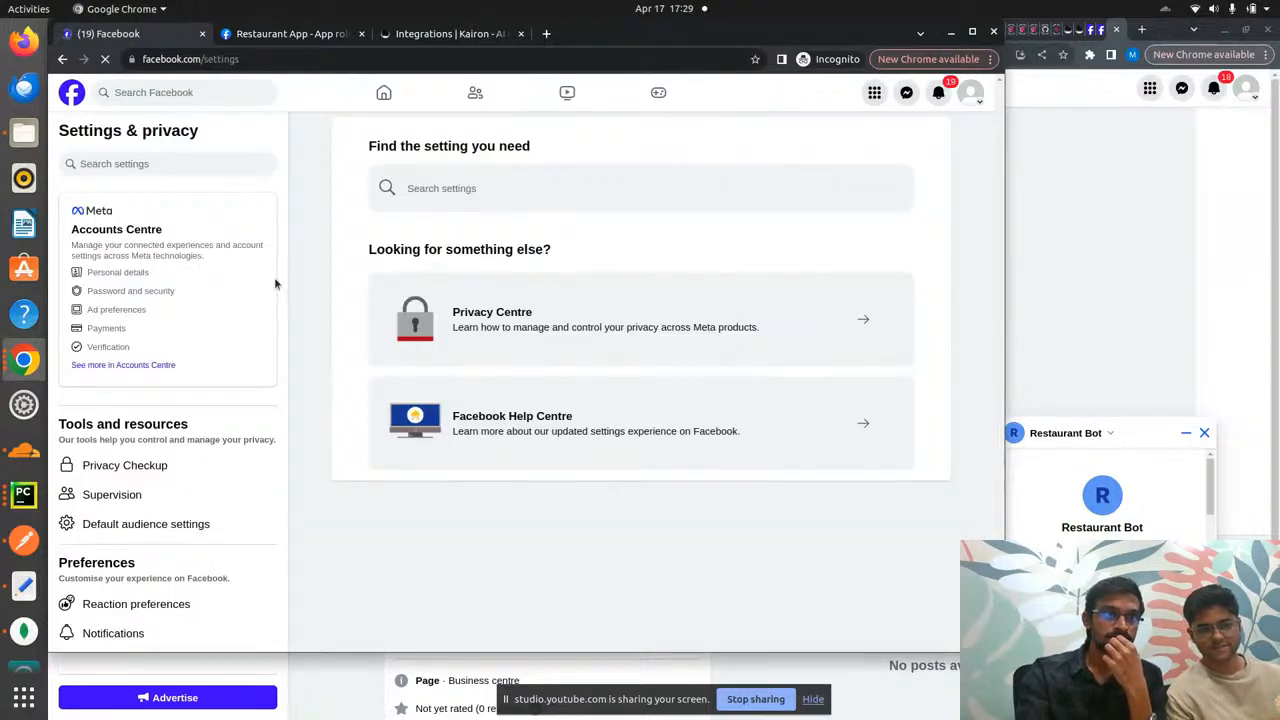
- Look up the profile's username in Accounts Centre, then go back to the App roles tab
{"action": "left_click", "coordinate": [129, 283]}
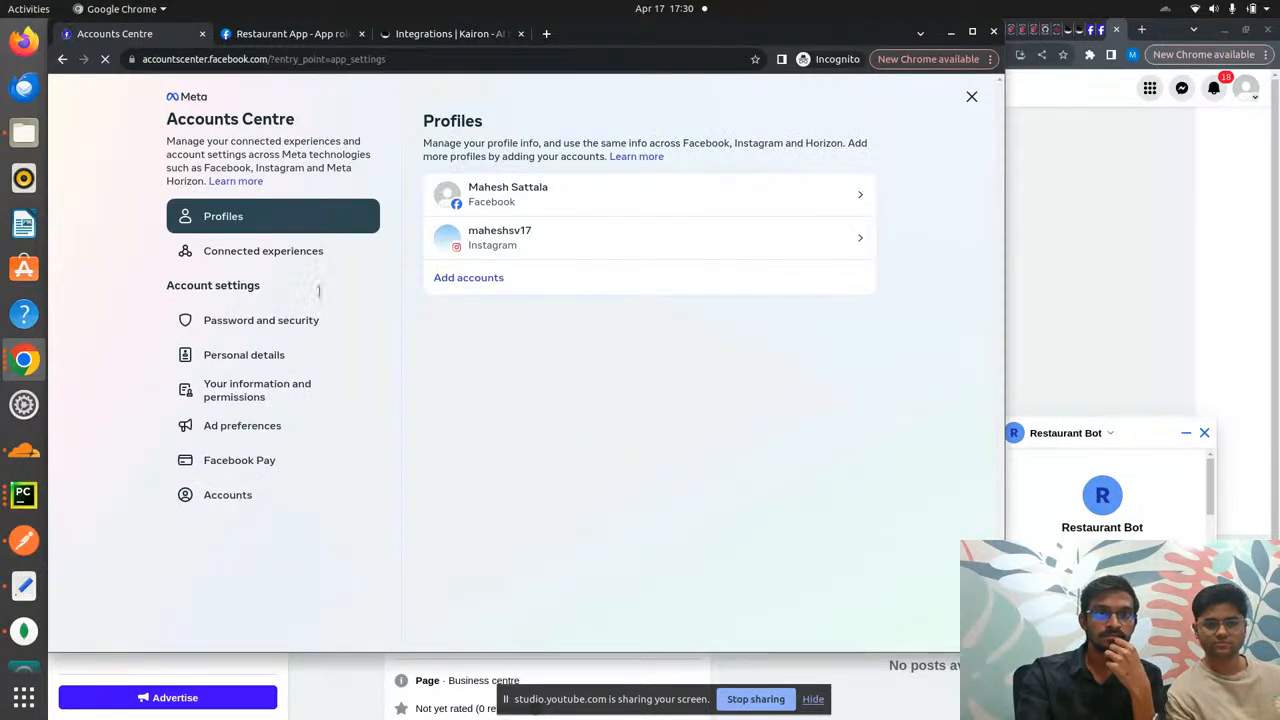
{"action": "left_click", "coordinate": [588, 198]}
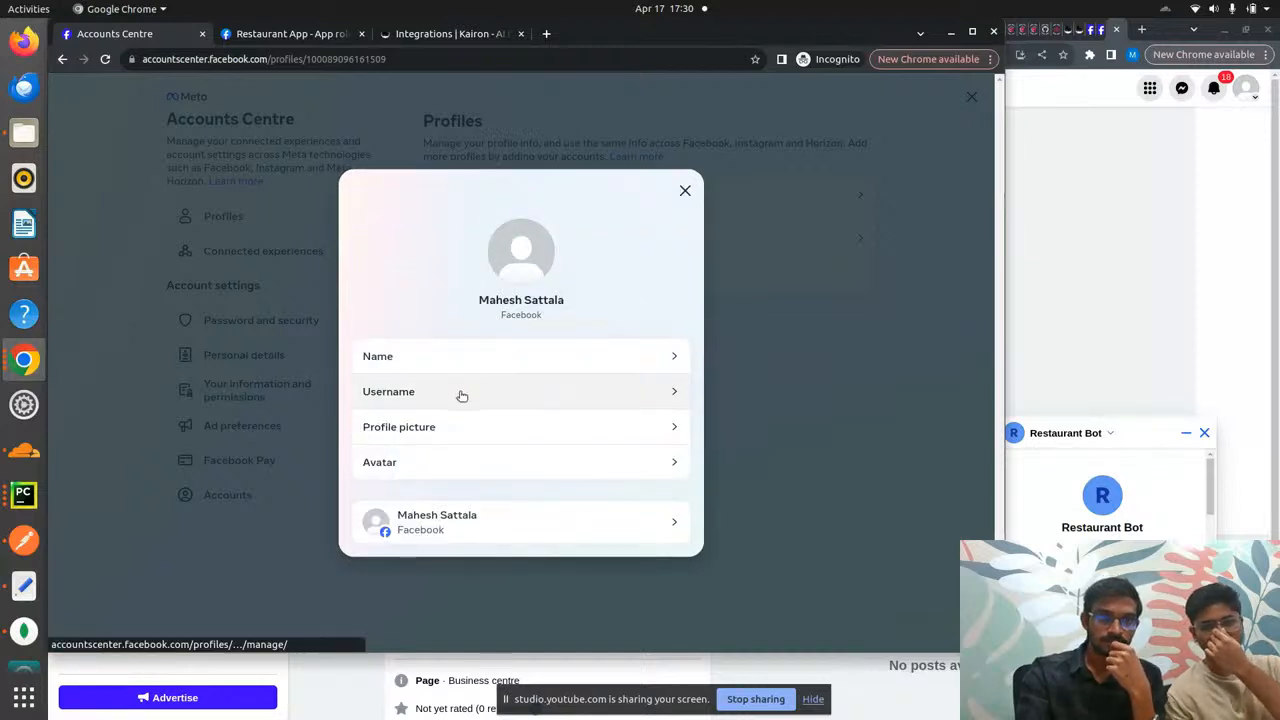
{"action": "left_click", "coordinate": [462, 394]}
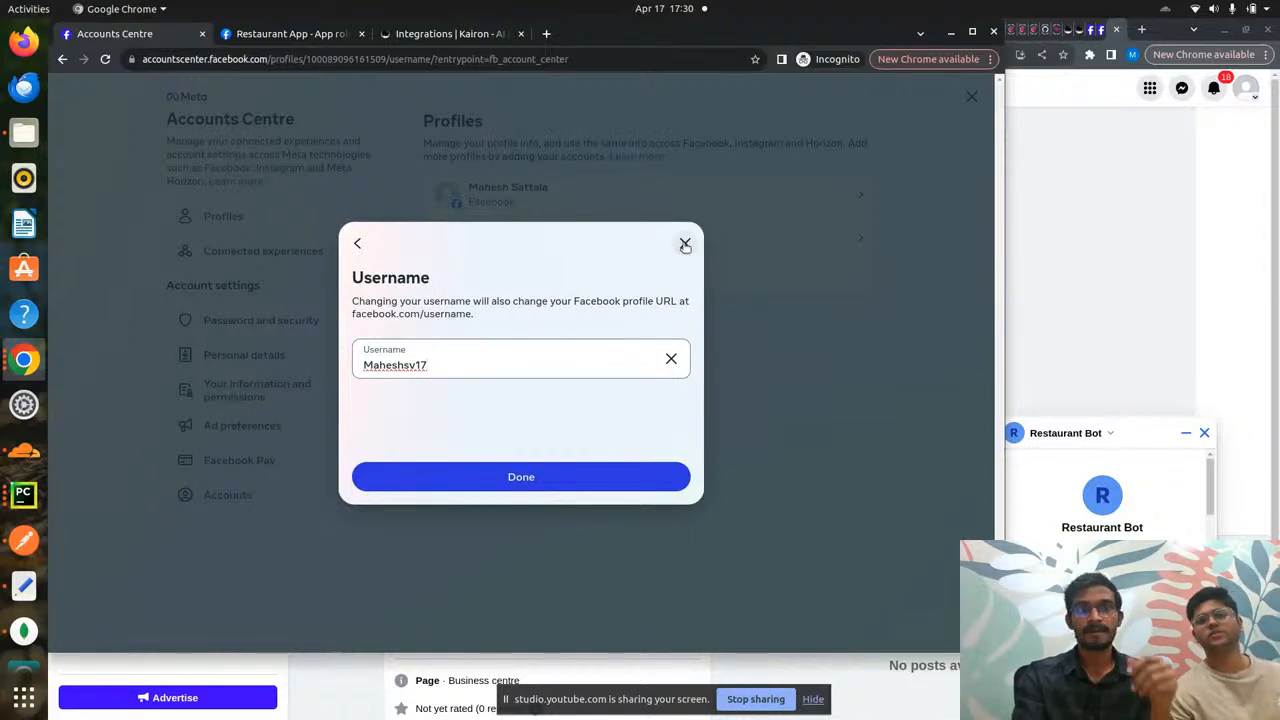
{"action": "left_click", "coordinate": [578, 478]}
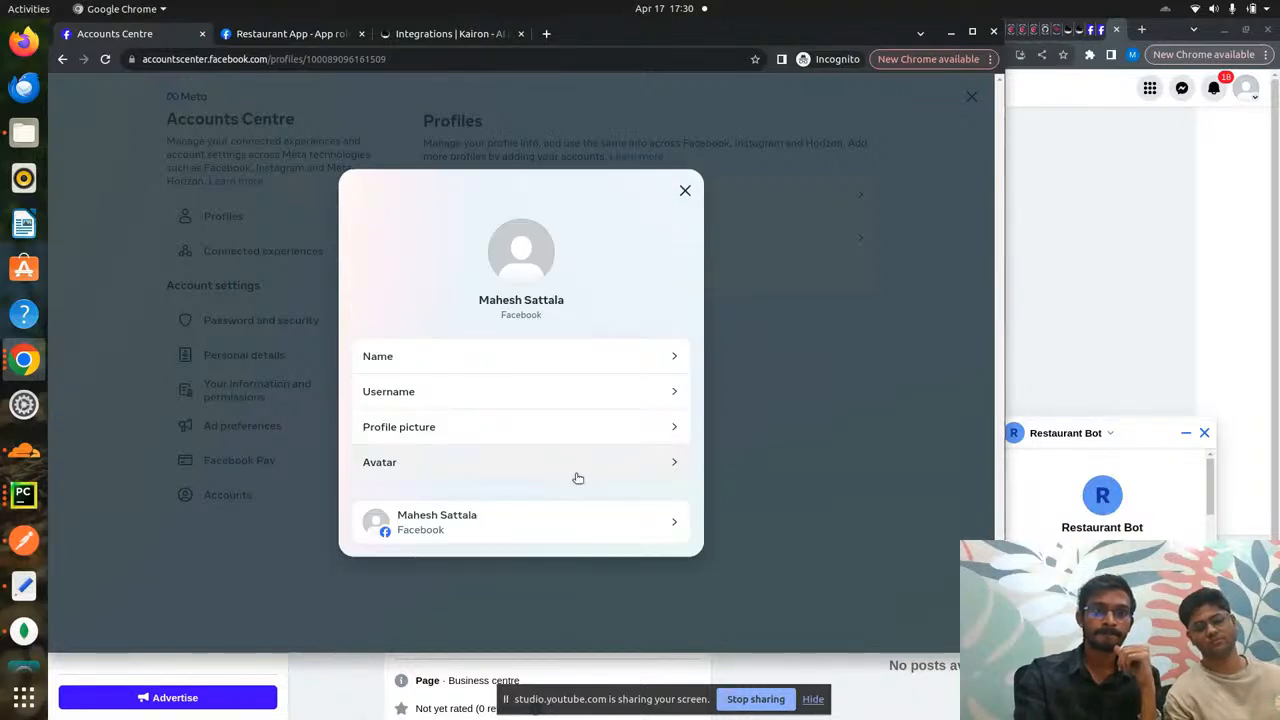
{"action": "left_click", "coordinate": [685, 190]}
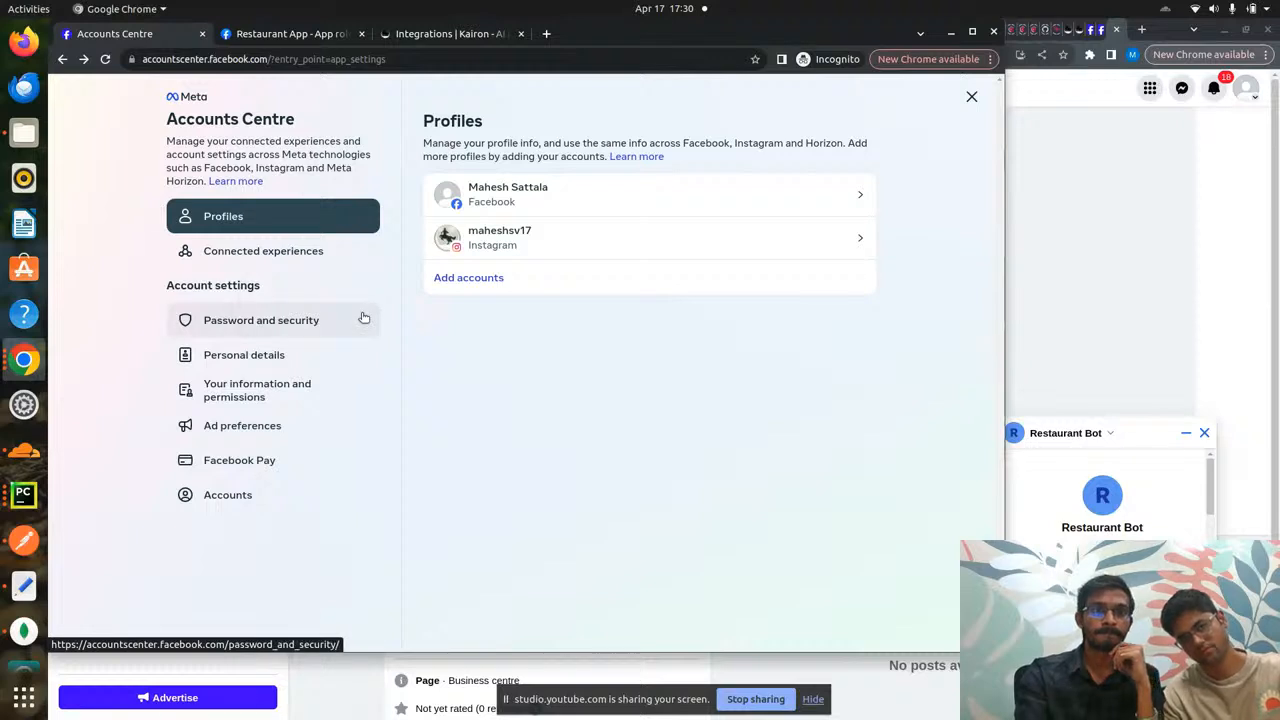
{"action": "key", "text": "ctrl+Tab"}
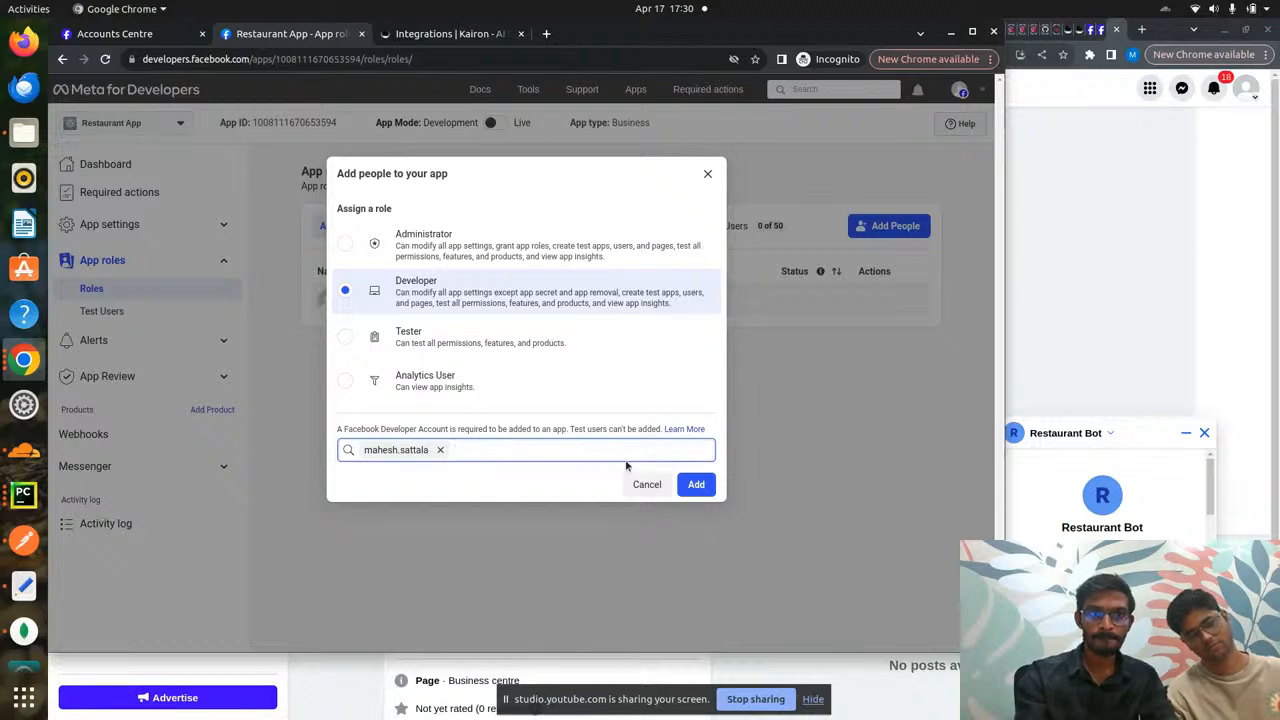
- Send the Developer invitation to the account, then switch back to the Restaurant Bot Facebook window
{"action": "left_click", "coordinate": [697, 484]}
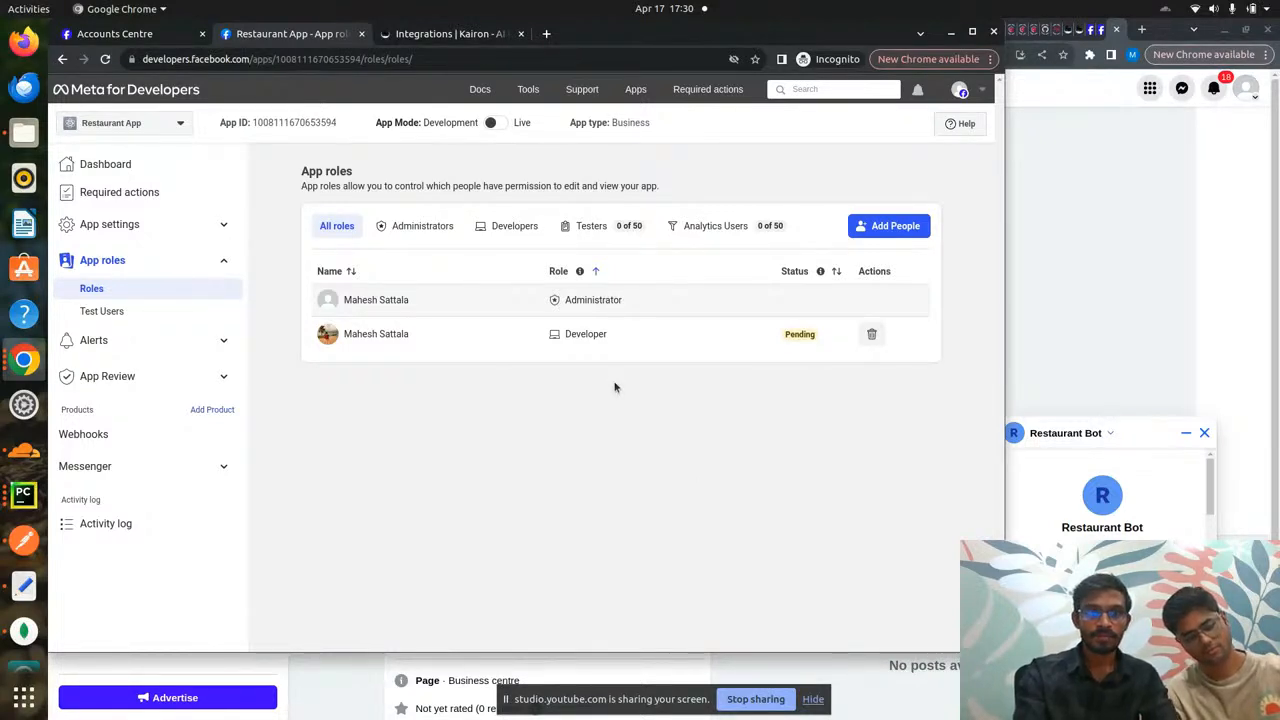
{"action": "key", "text": "alt+Tab"}
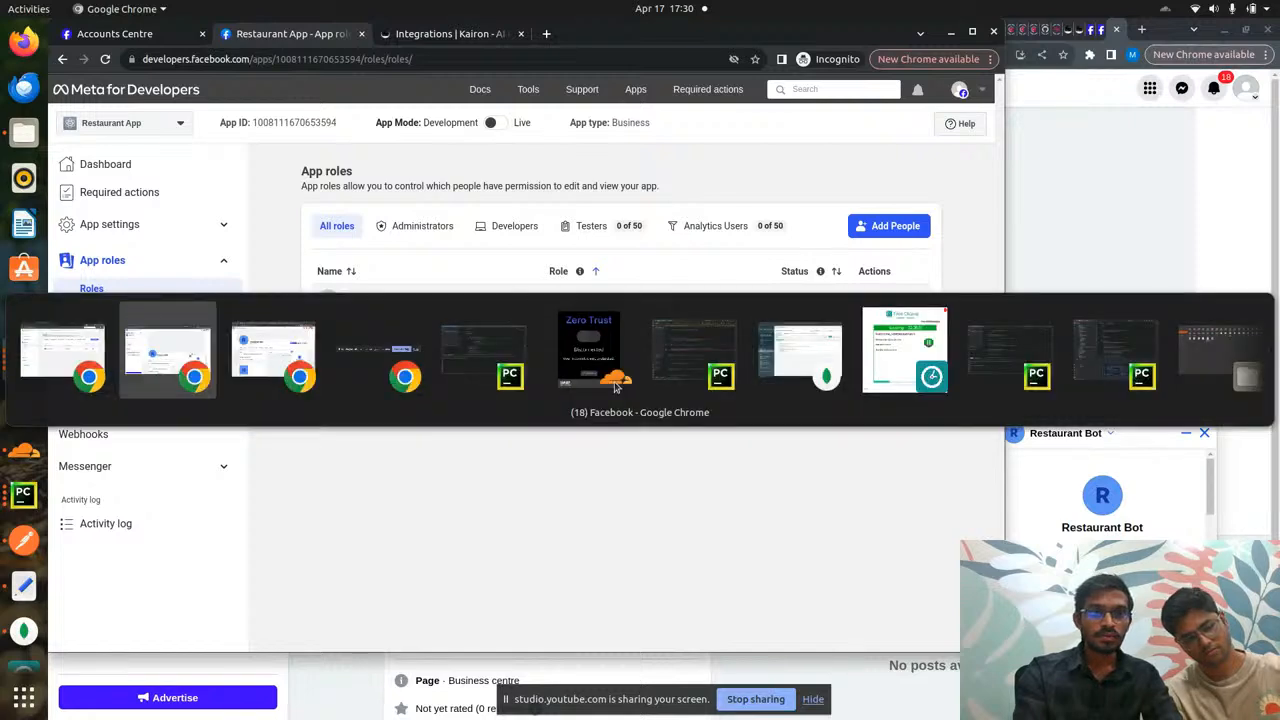
{"action": "key", "text": "alt+Tab"}
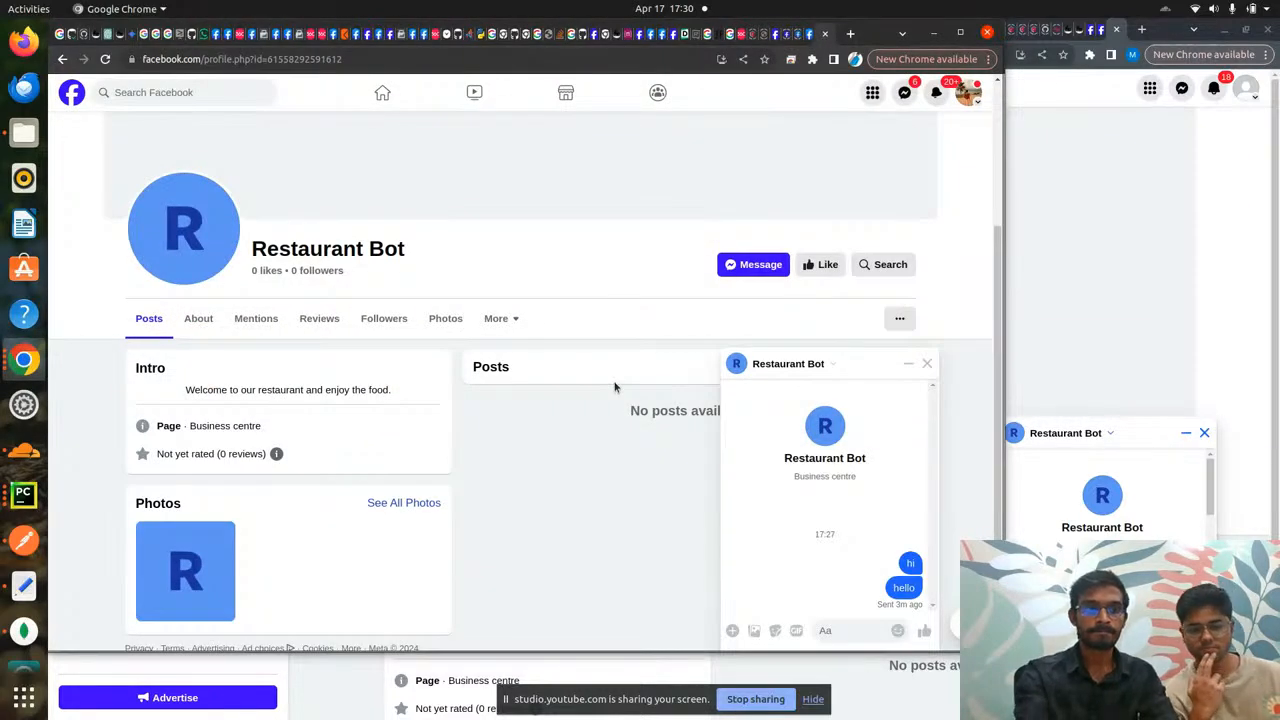
- Load developers.facebook.com in a new browser tab
{"action": "key", "text": "ctrl+t"}
{"action": "type", "text": "def"}
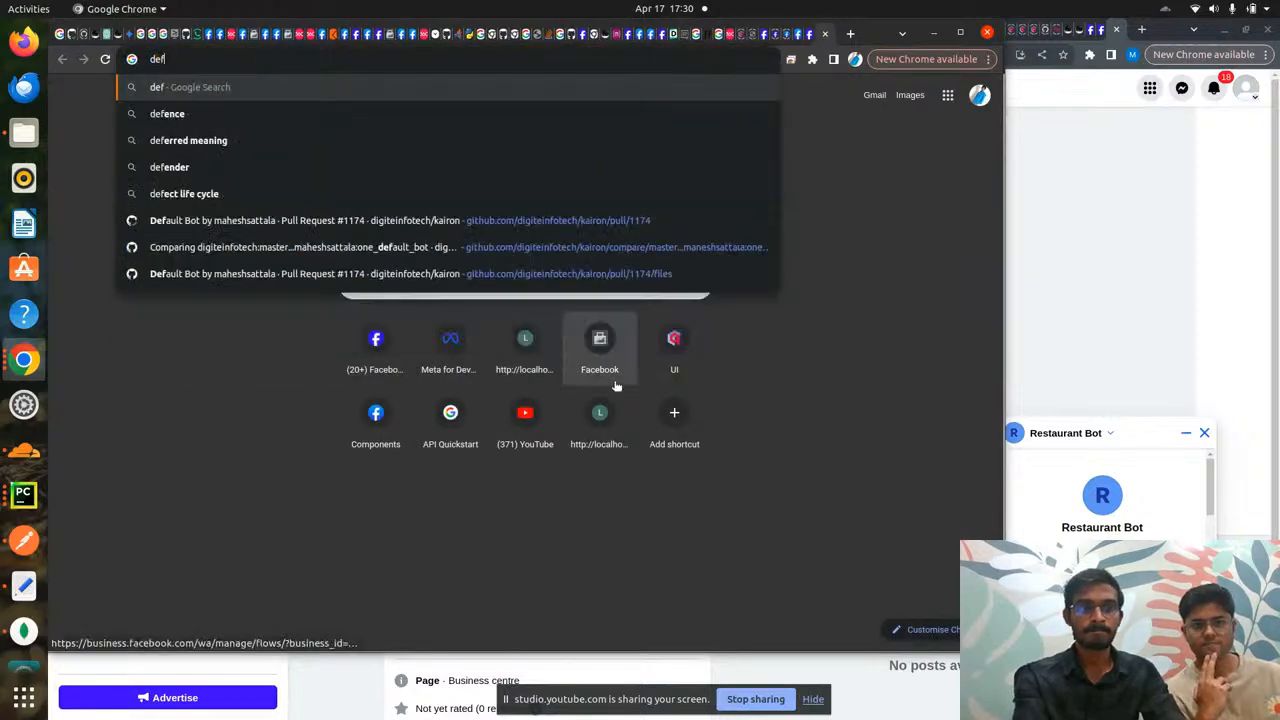
{"action": "key", "text": "BackSpace"}
{"action": "type", "text": "velopers.facebook.com"}
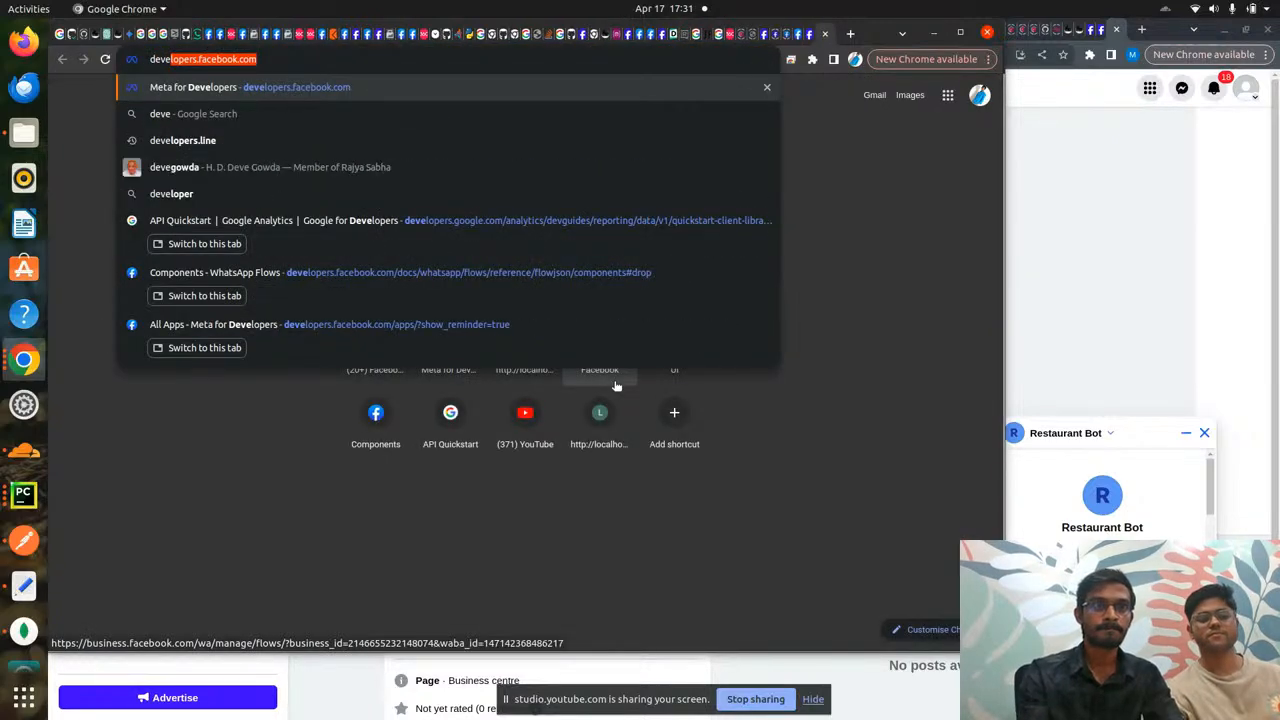
{"action": "key", "text": "Return"}
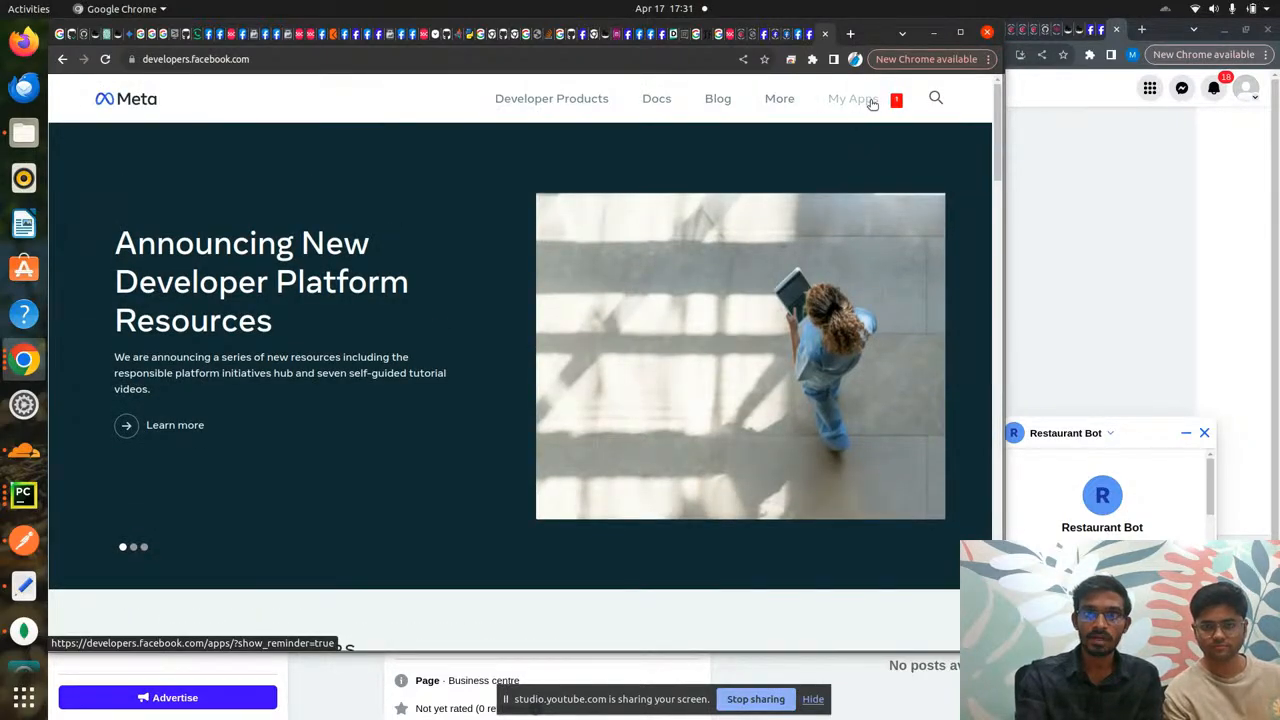
- Accept Restaurant App's pending developer request, reload the page, and return to the Restaurant Bot tab
{"action": "left_click", "coordinate": [872, 103]}
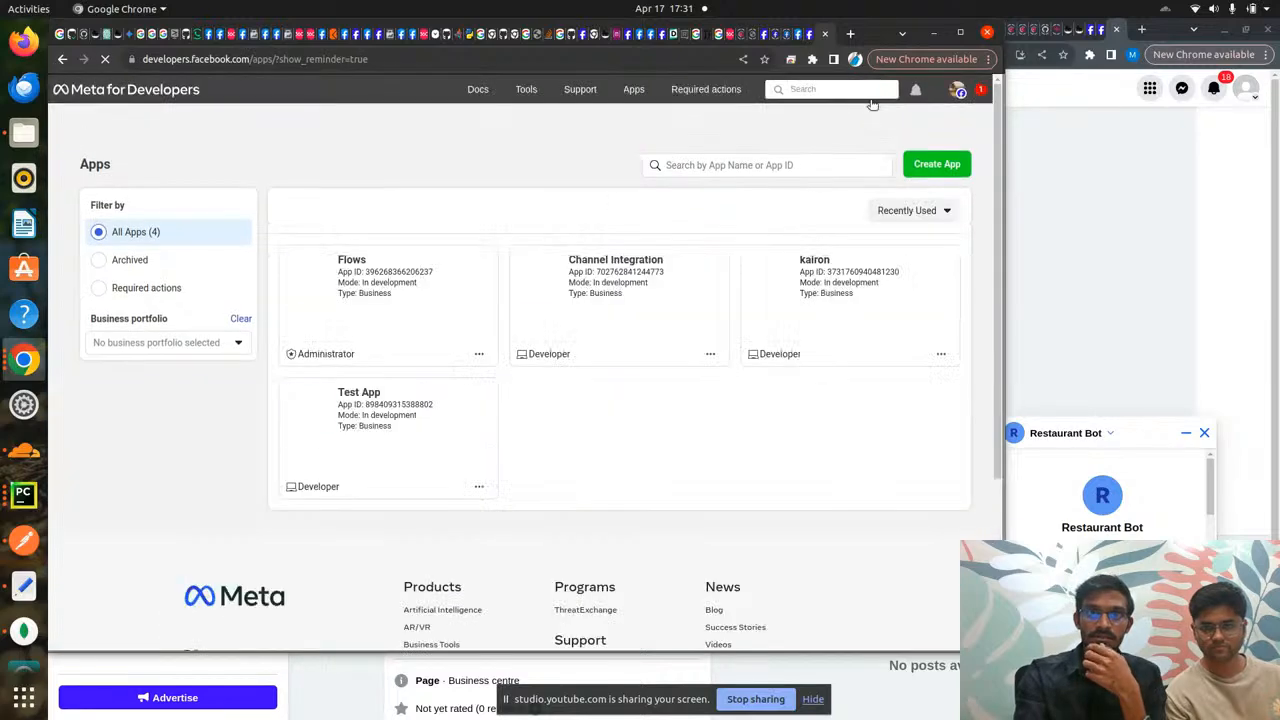
{"action": "left_click", "coordinate": [981, 91]}
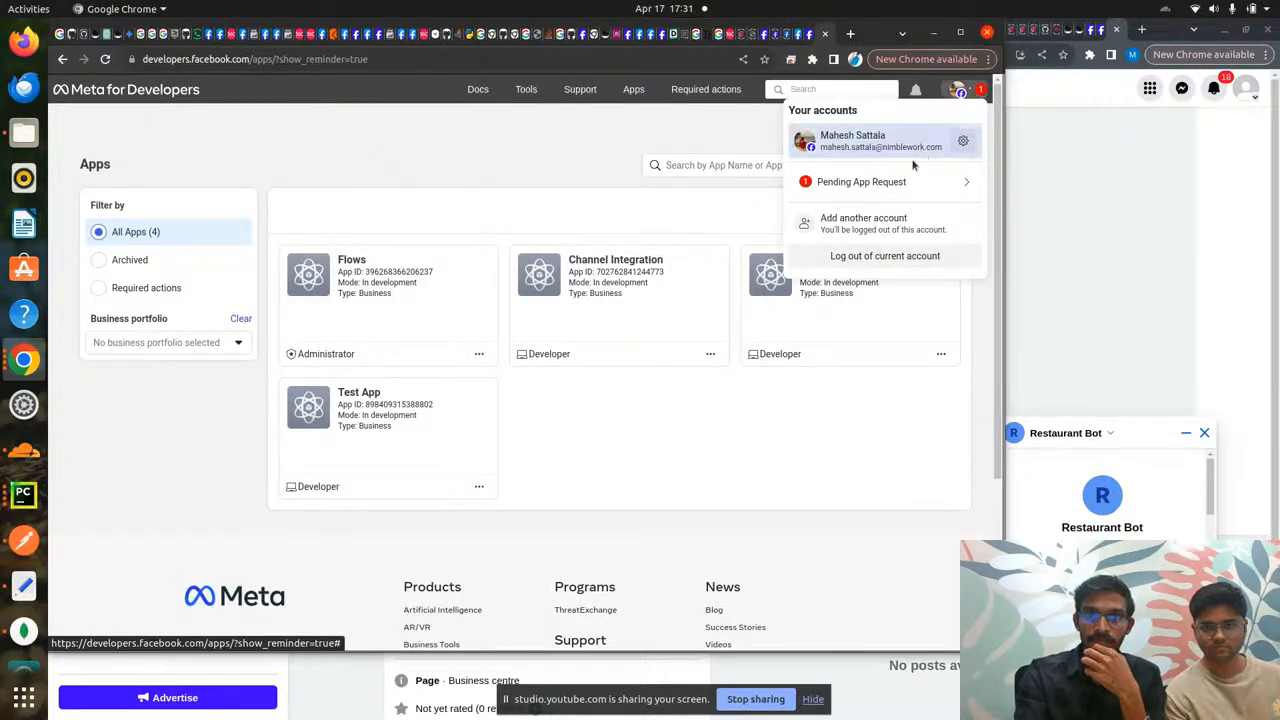
{"action": "left_click", "coordinate": [900, 183]}
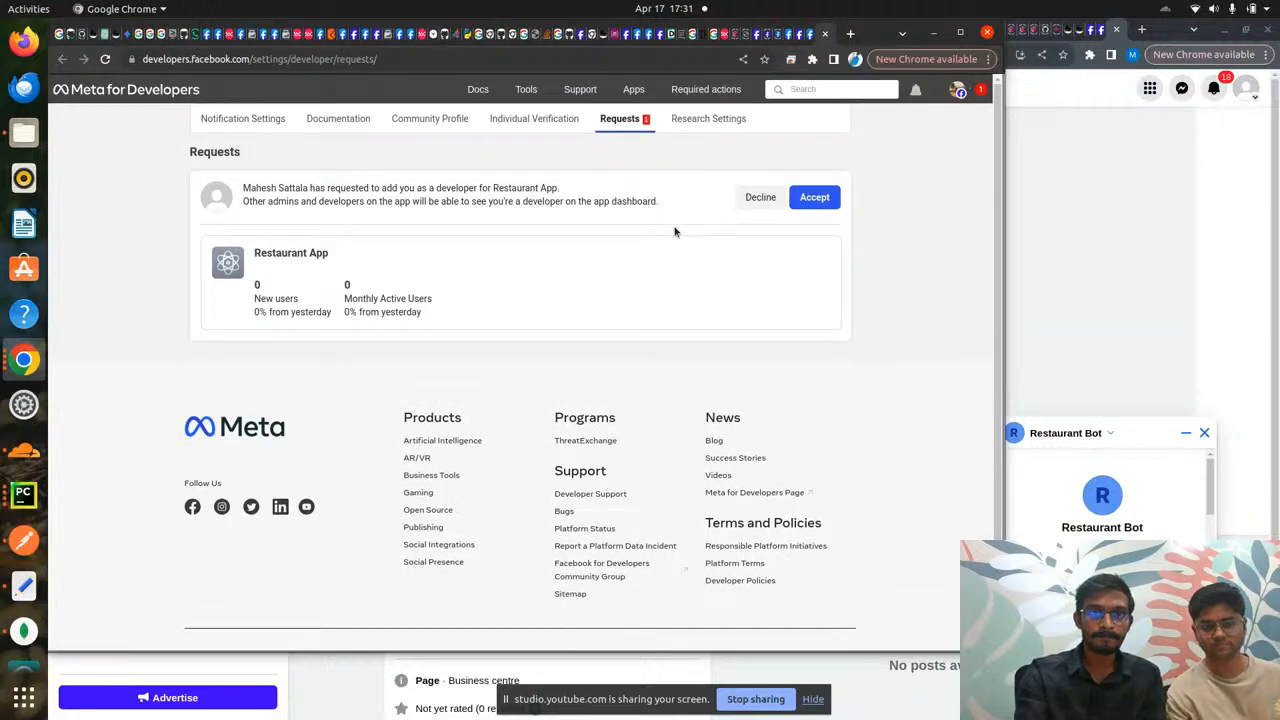
{"action": "left_click", "coordinate": [814, 198]}
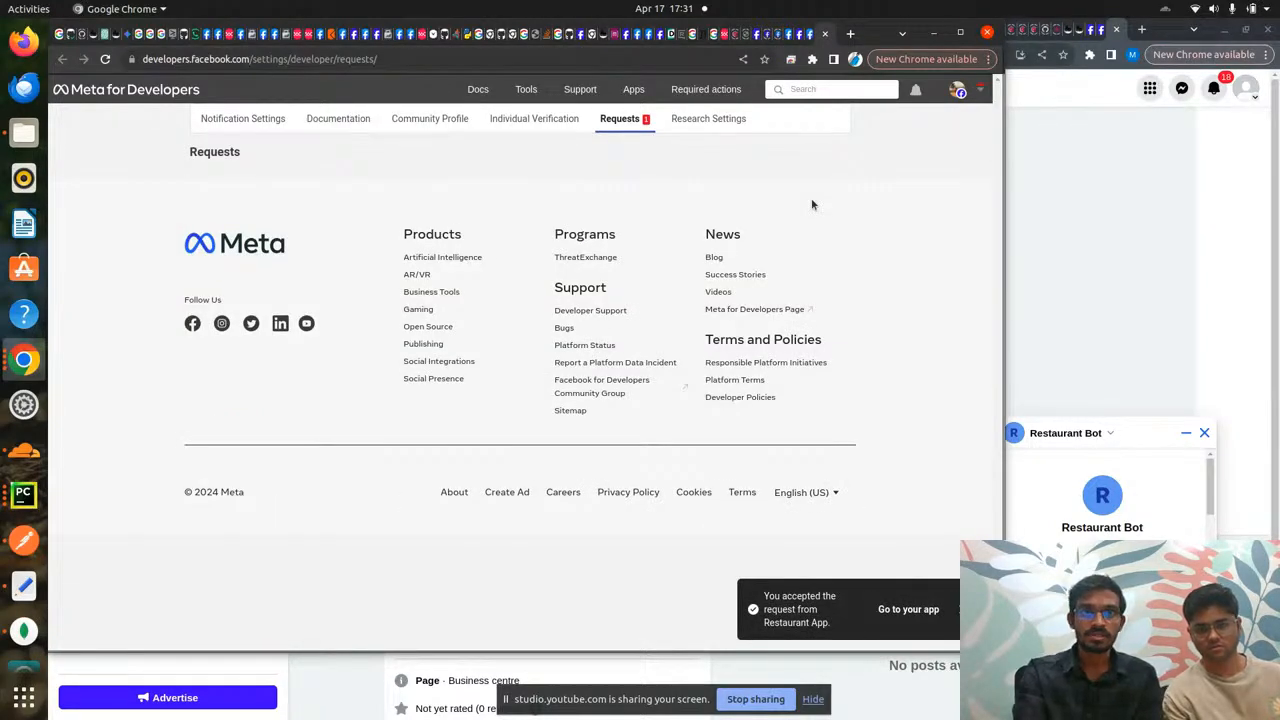
{"action": "key", "text": "ctrl+r"}
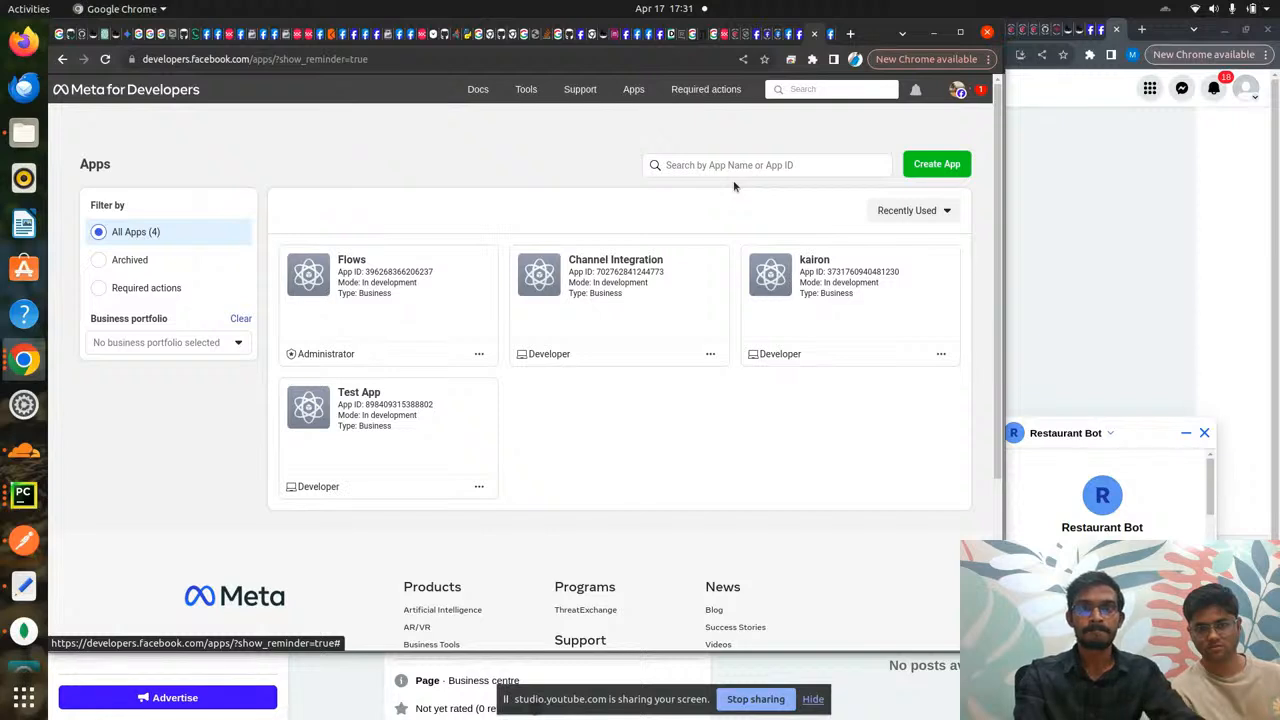
{"action": "key", "text": "ctrl+shift+Tab"}
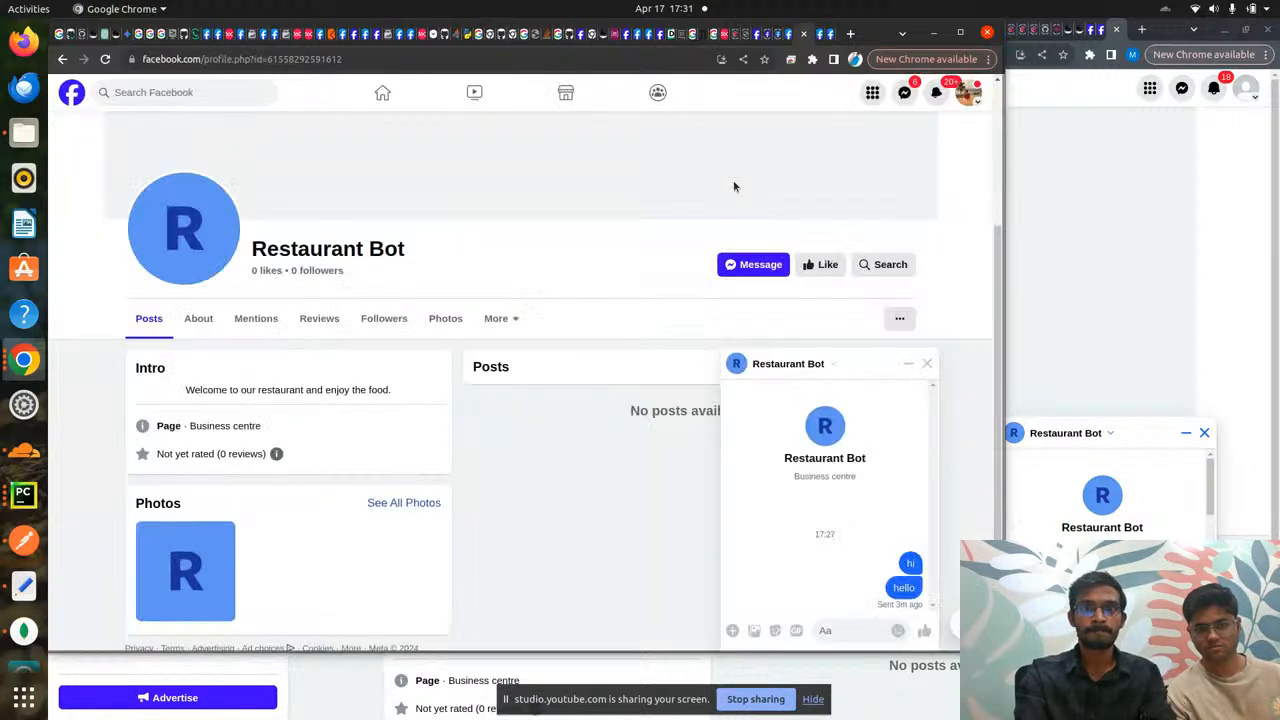
- Message Restaurant Bot with 'hi', then 'food options' after its greeting reply
{"action": "left_click", "coordinate": [848, 628]}
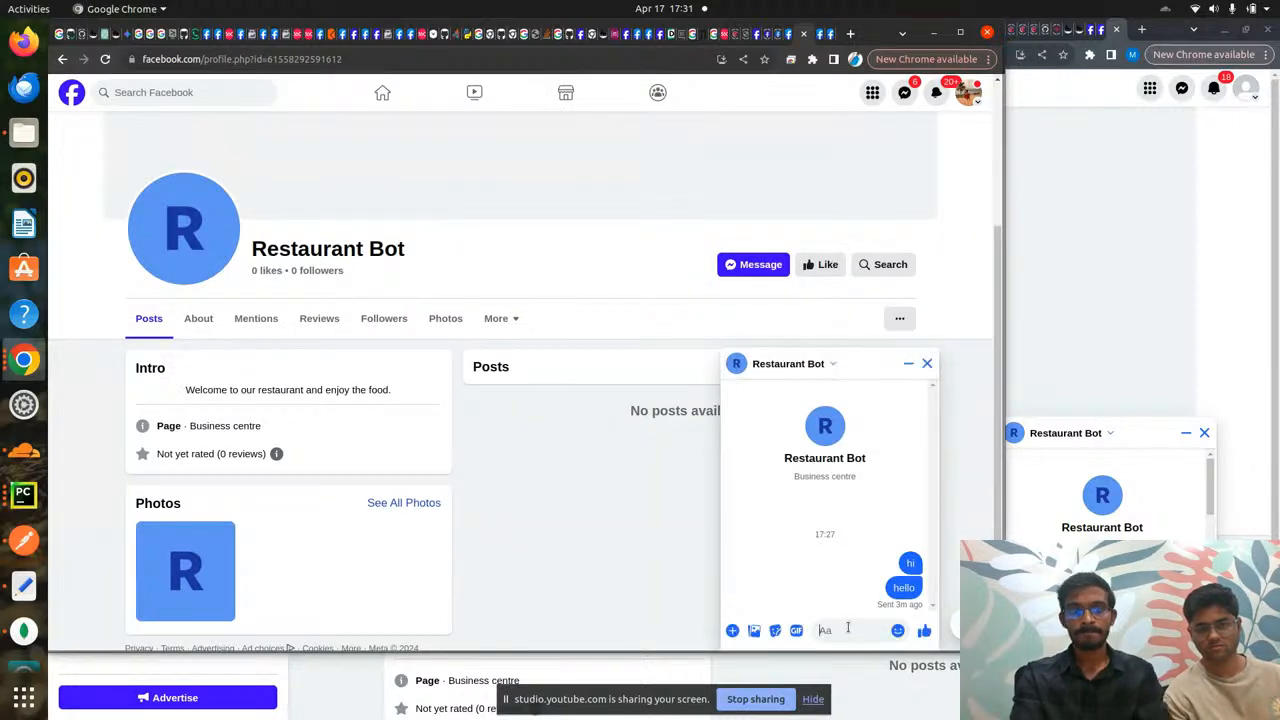
{"action": "type", "text": "hi"}
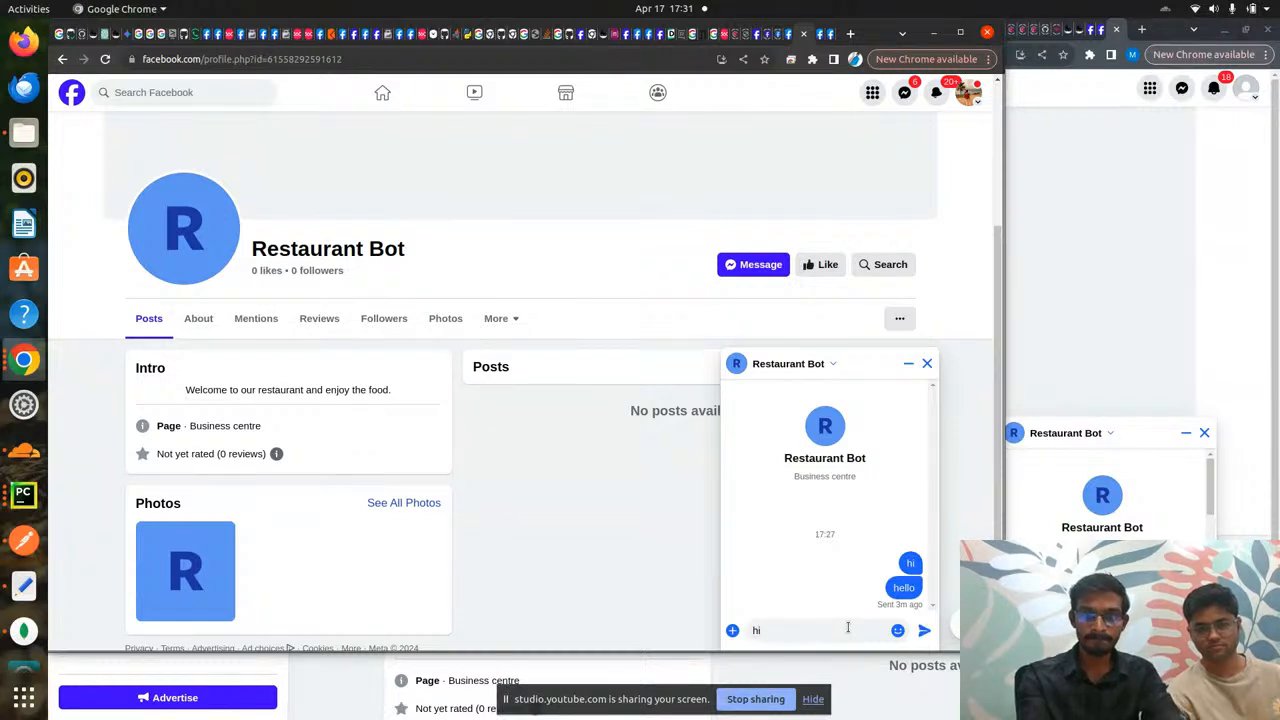
{"action": "key", "text": "Return"}
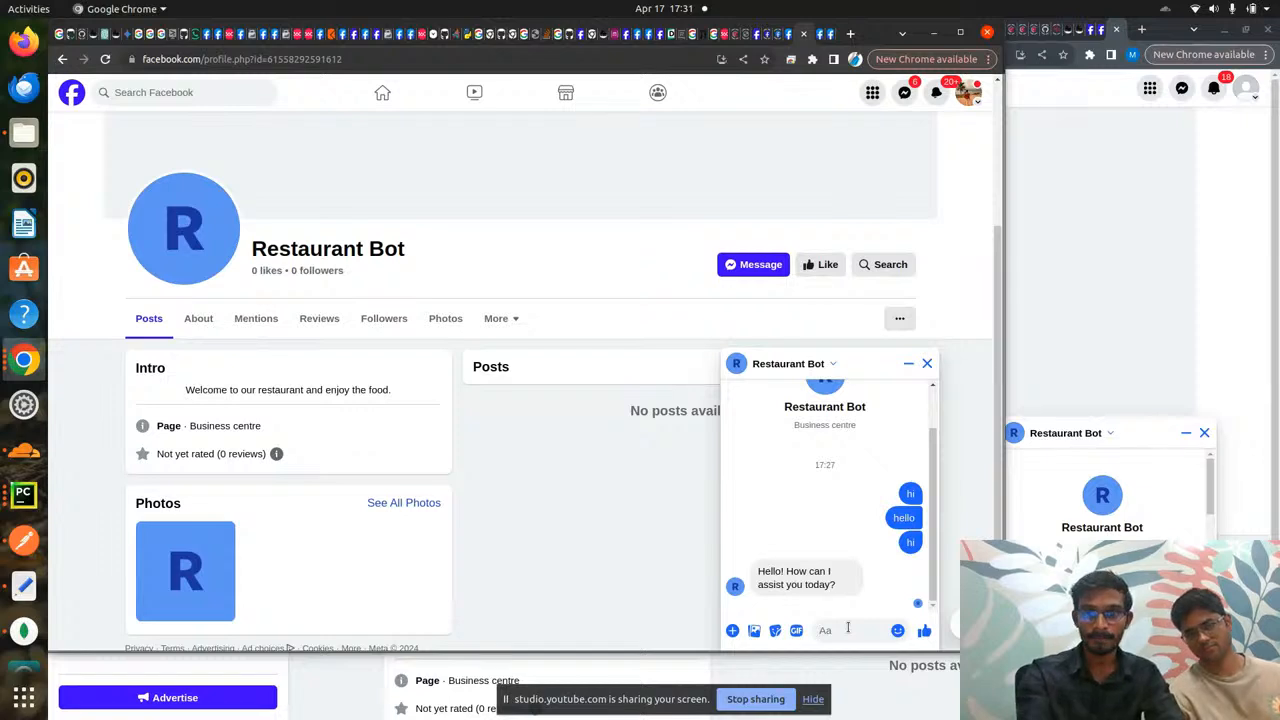
{"action": "type", "text": "f"}
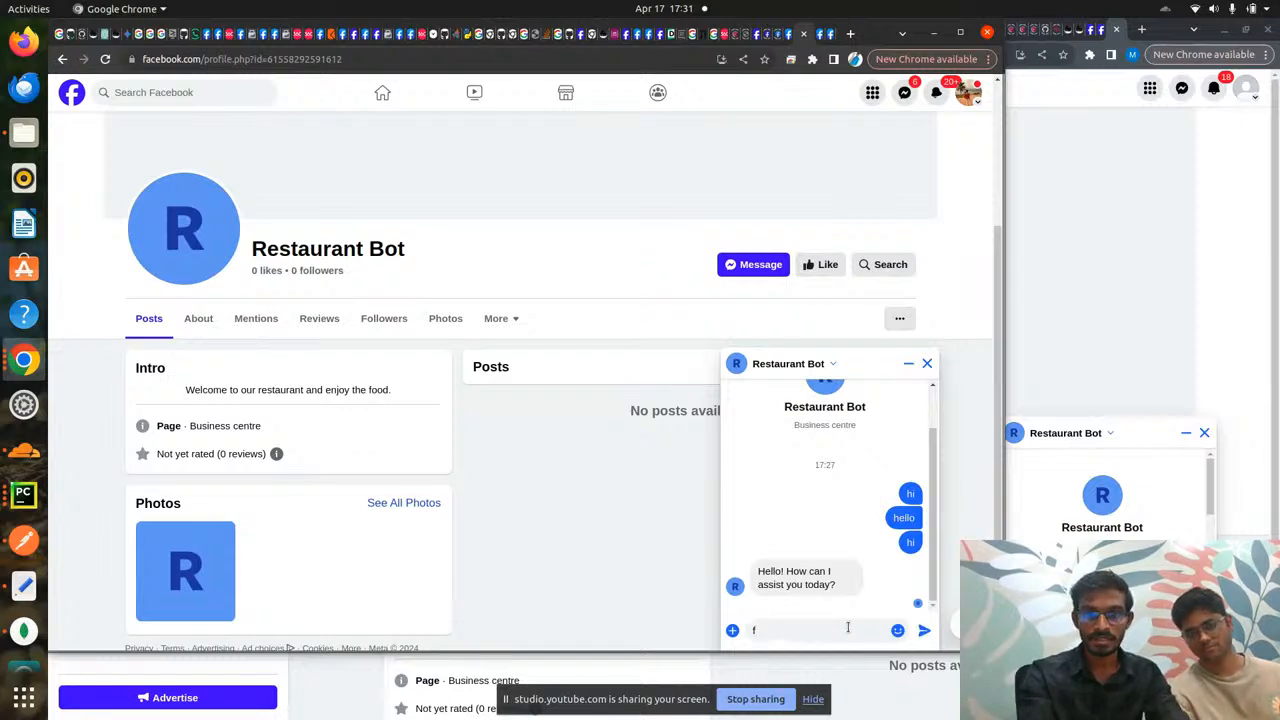
{"action": "type", "text": "ood "}
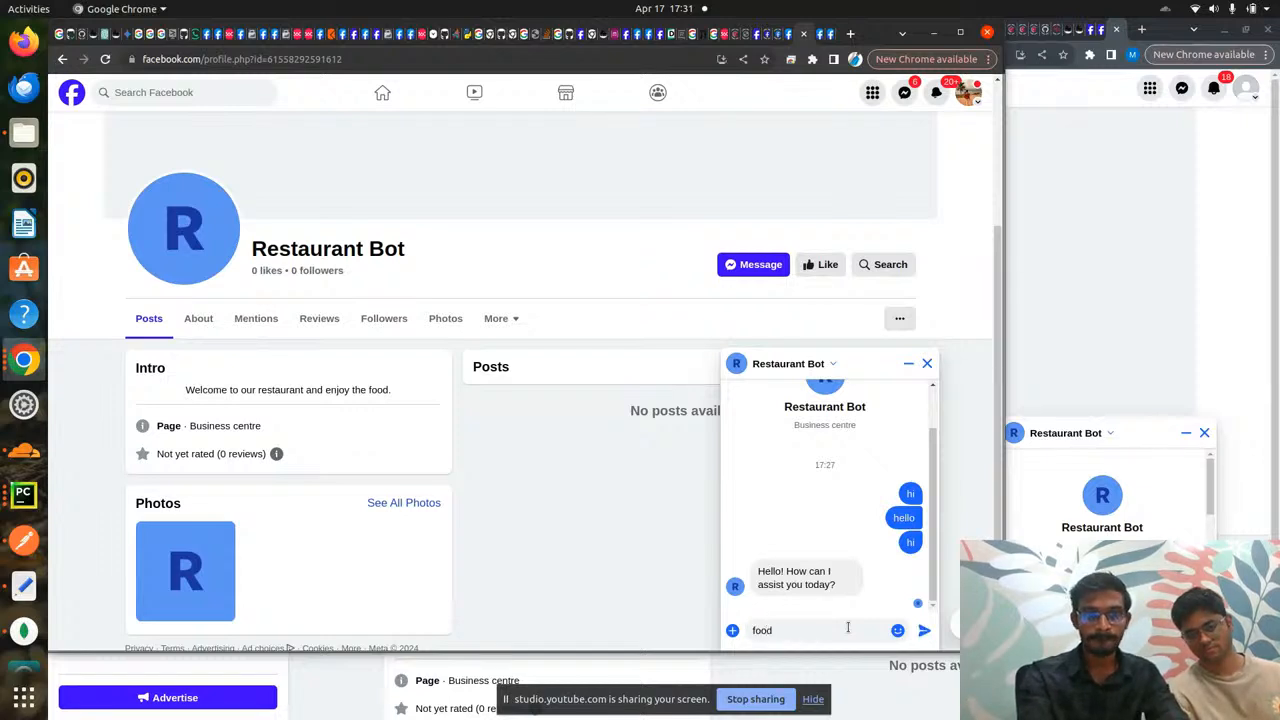
{"action": "type", "text": "options"}
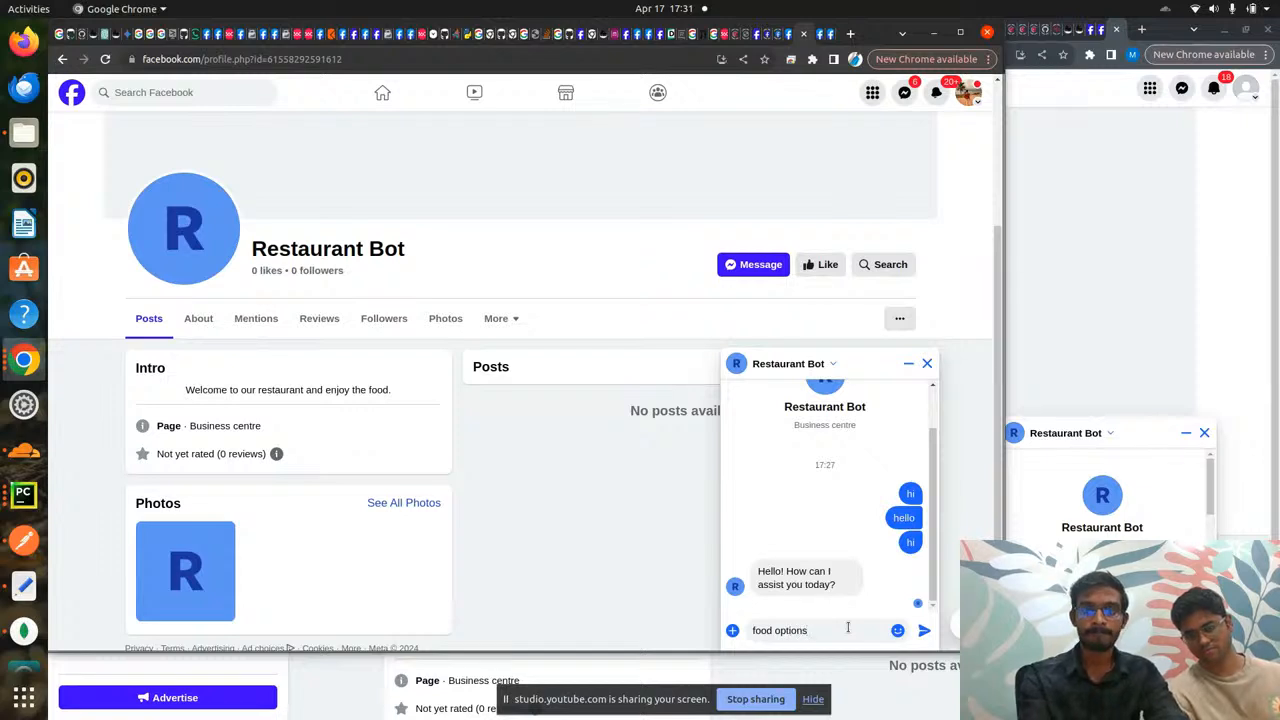
{"action": "key", "text": "Return"}
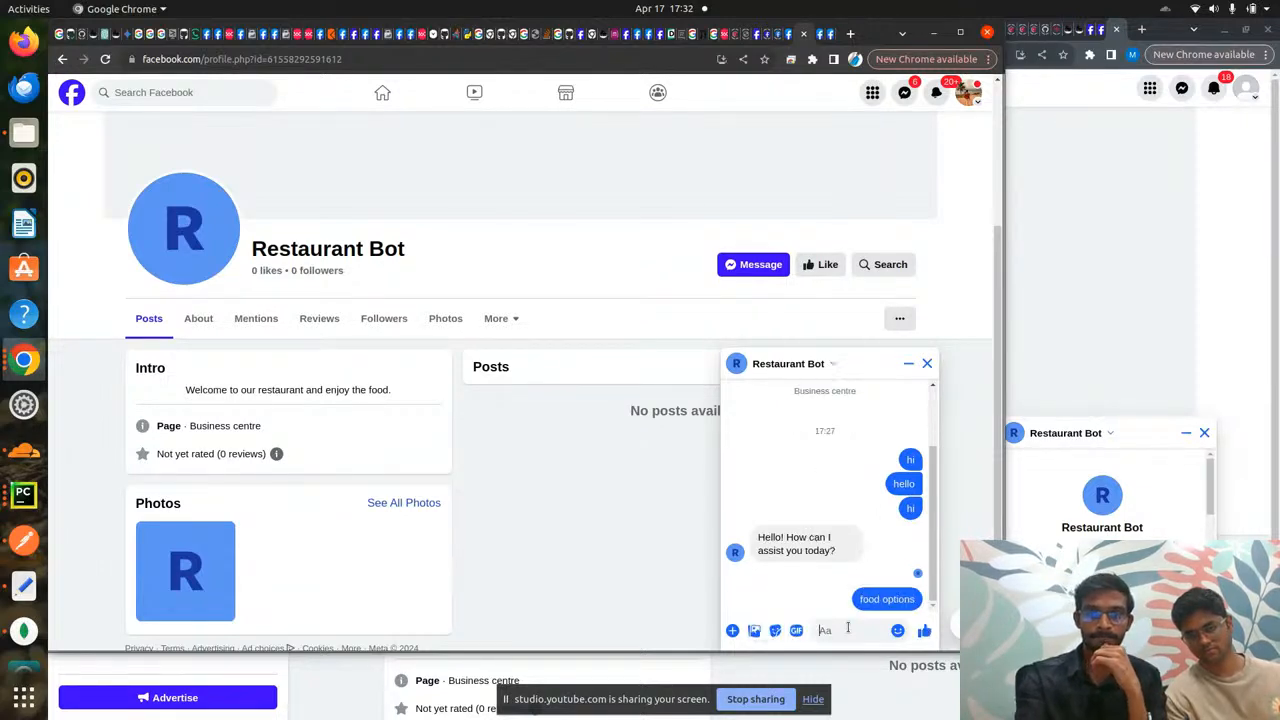
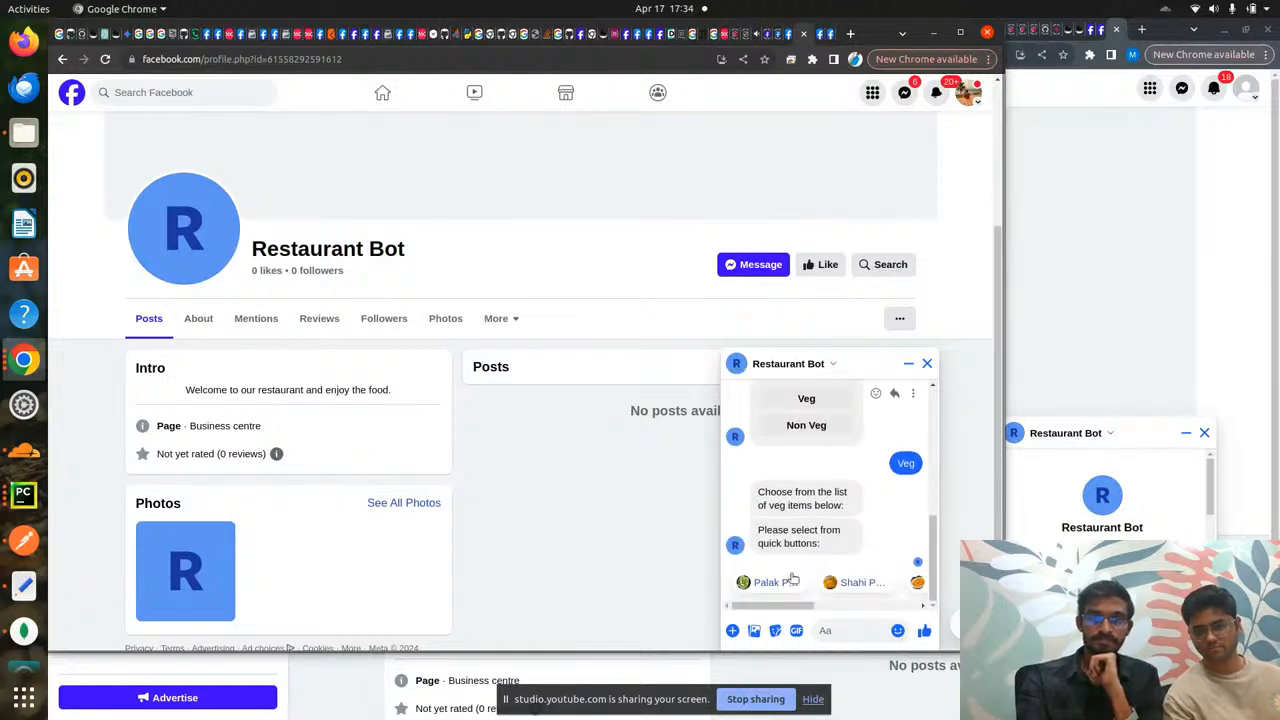
- Order Palak Paneer, then send 'food options' to the bot again
{"action": "left_click", "coordinate": [785, 585]}
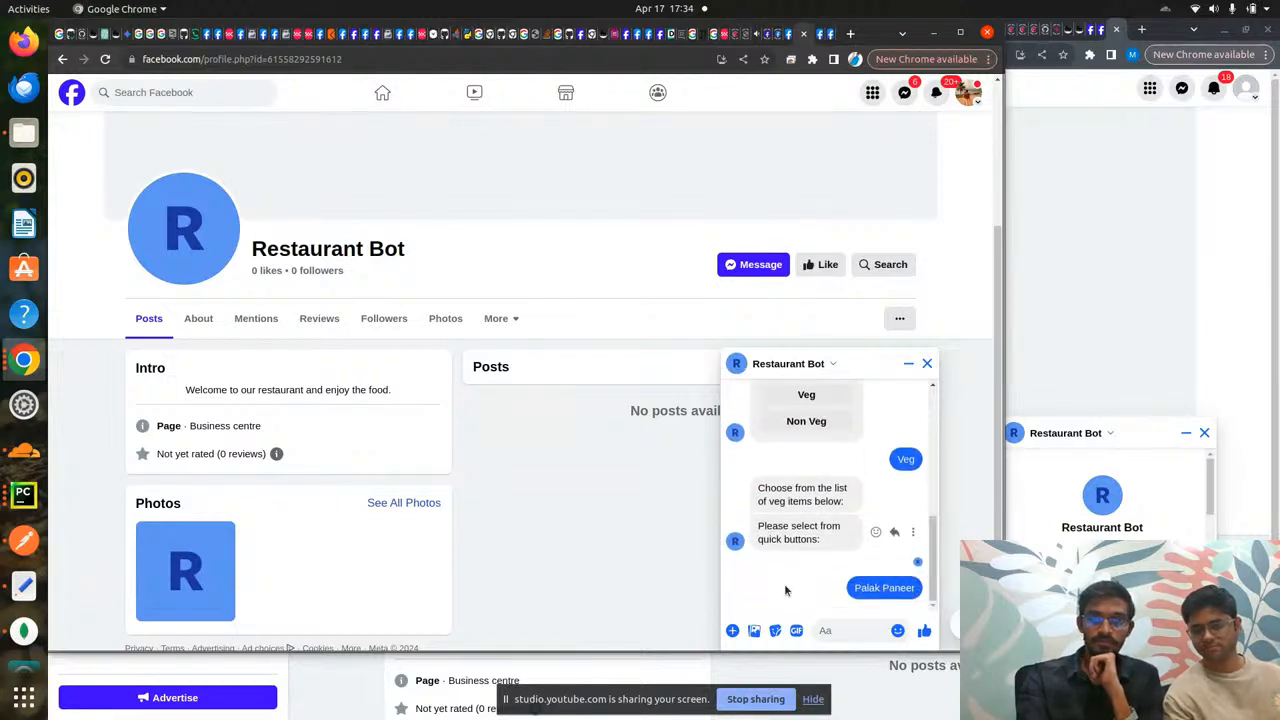
{"action": "left_click", "coordinate": [853, 629]}
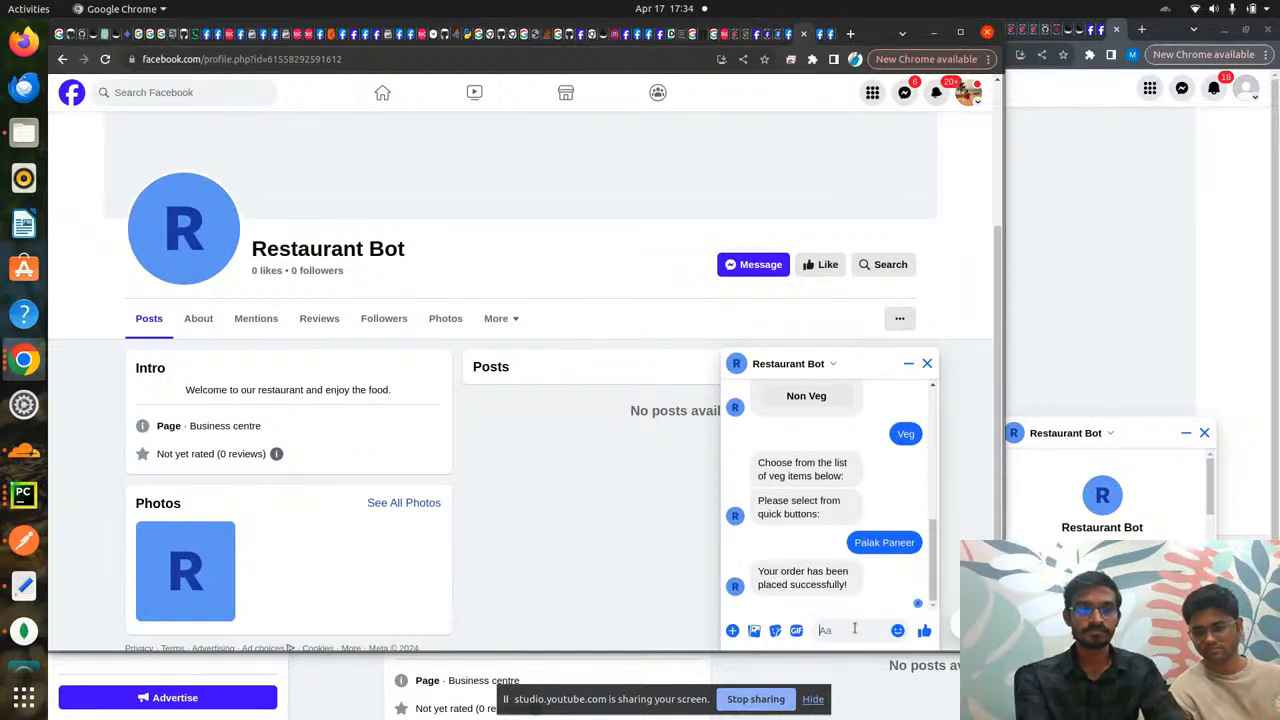
{"action": "type", "text": "food options"}
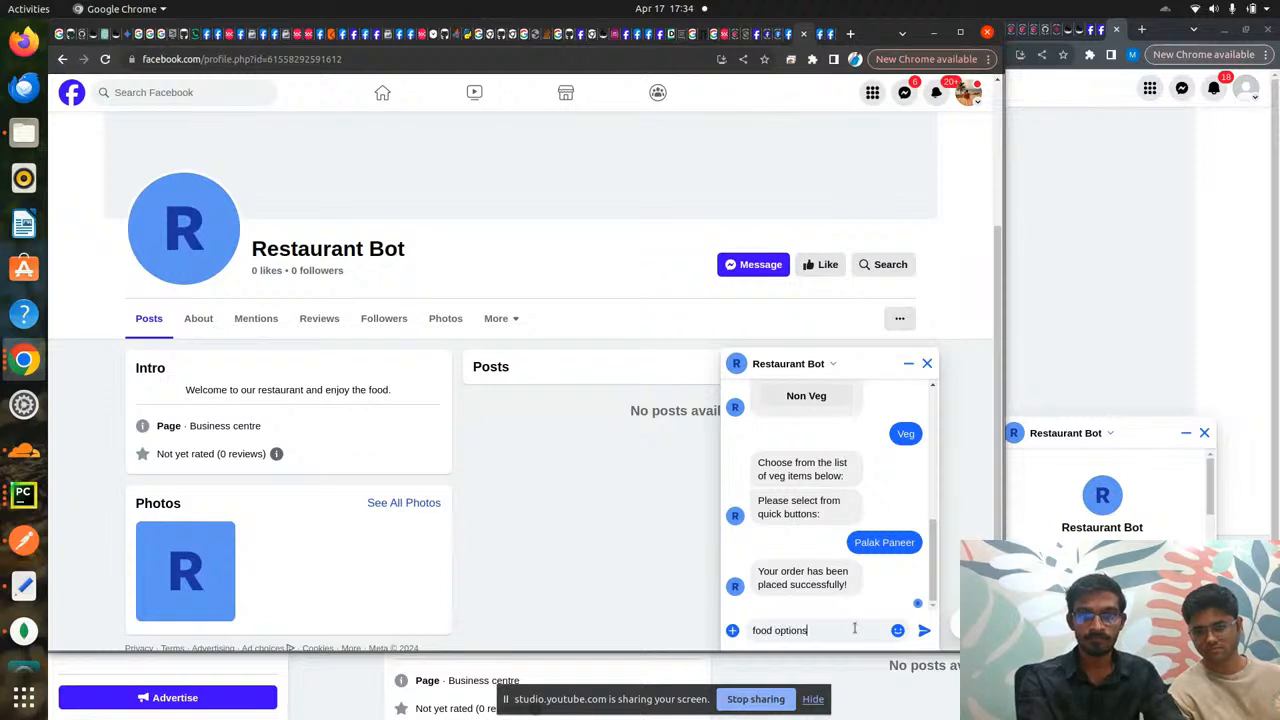
{"action": "key", "text": "Return"}
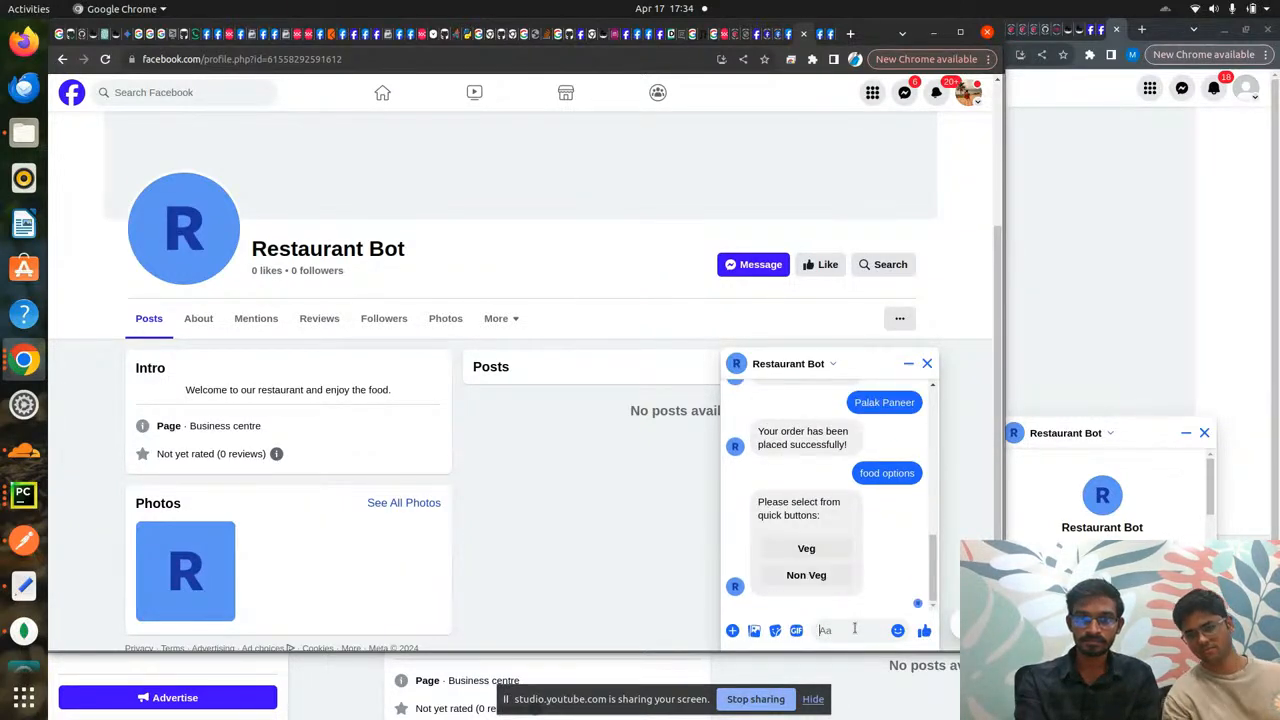
- Order Chicken Chettinad from the Non Veg choices
{"action": "left_click", "coordinate": [808, 576]}
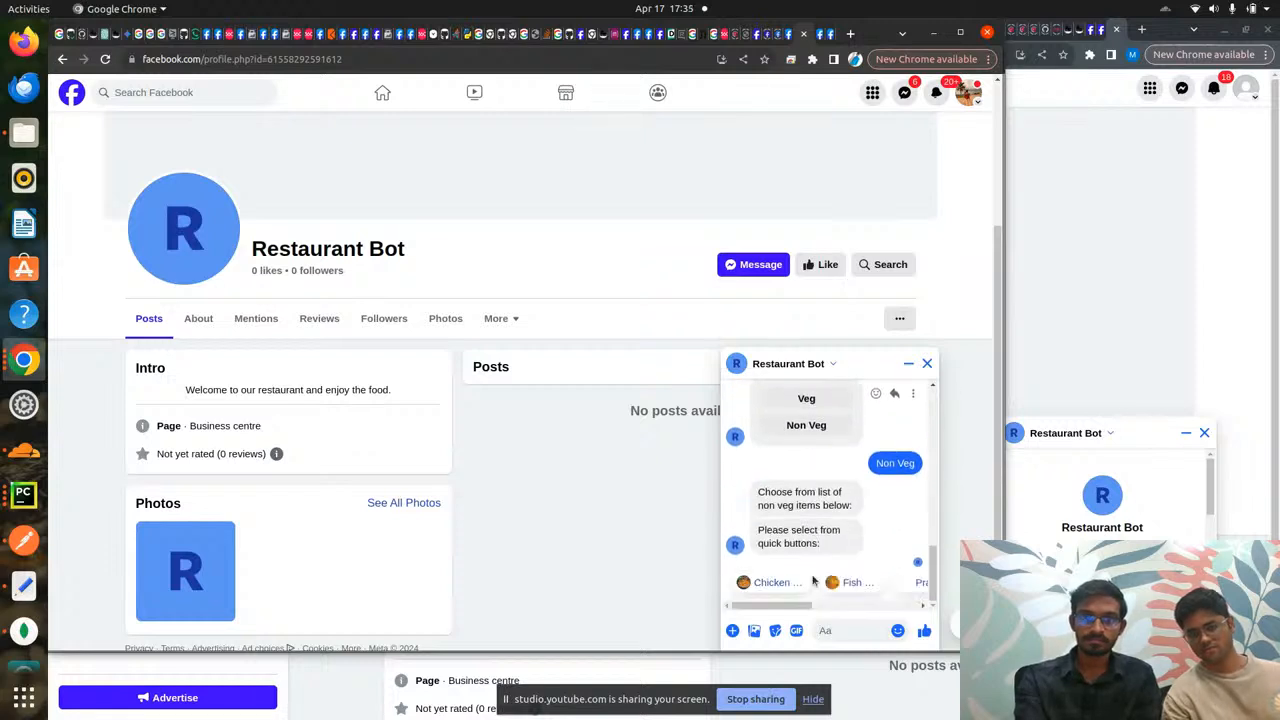
{"action": "scroll", "coordinate": [867, 587], "scroll_direction": "left", "scroll_amount": 2}
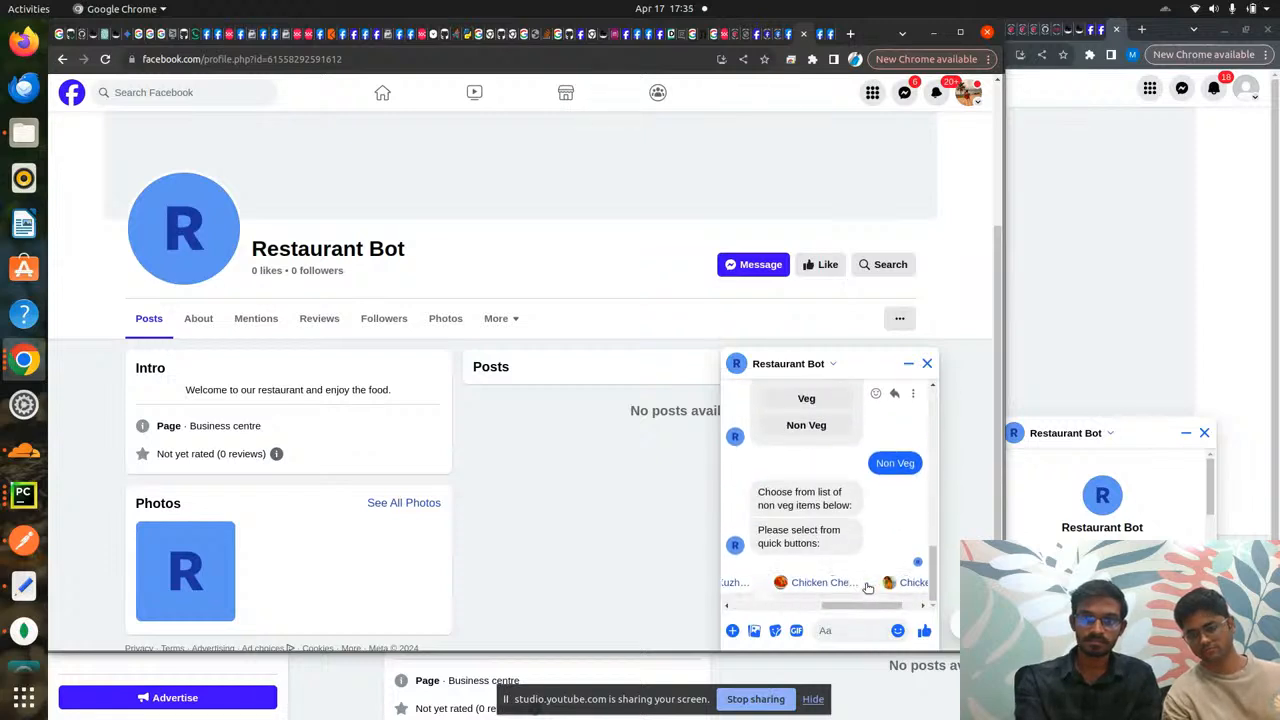
{"action": "left_click", "coordinate": [831, 586]}
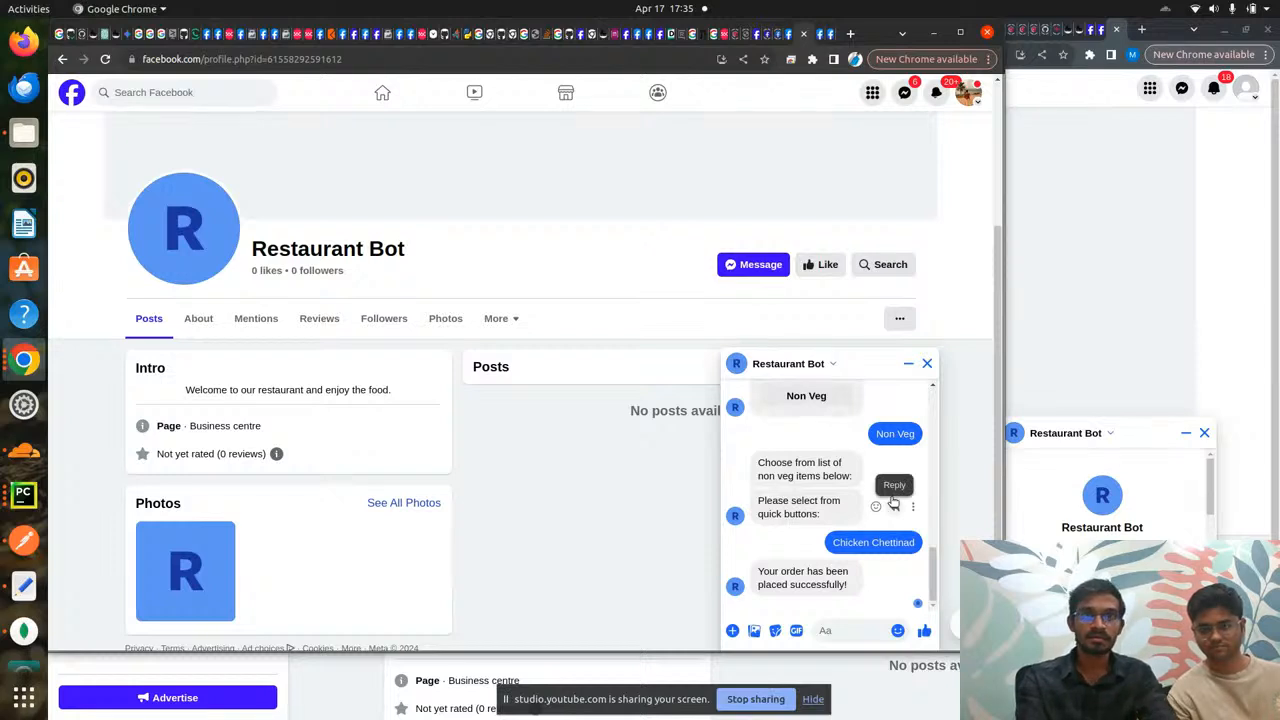
{"action": "key", "text": "ctrl+Tab"}
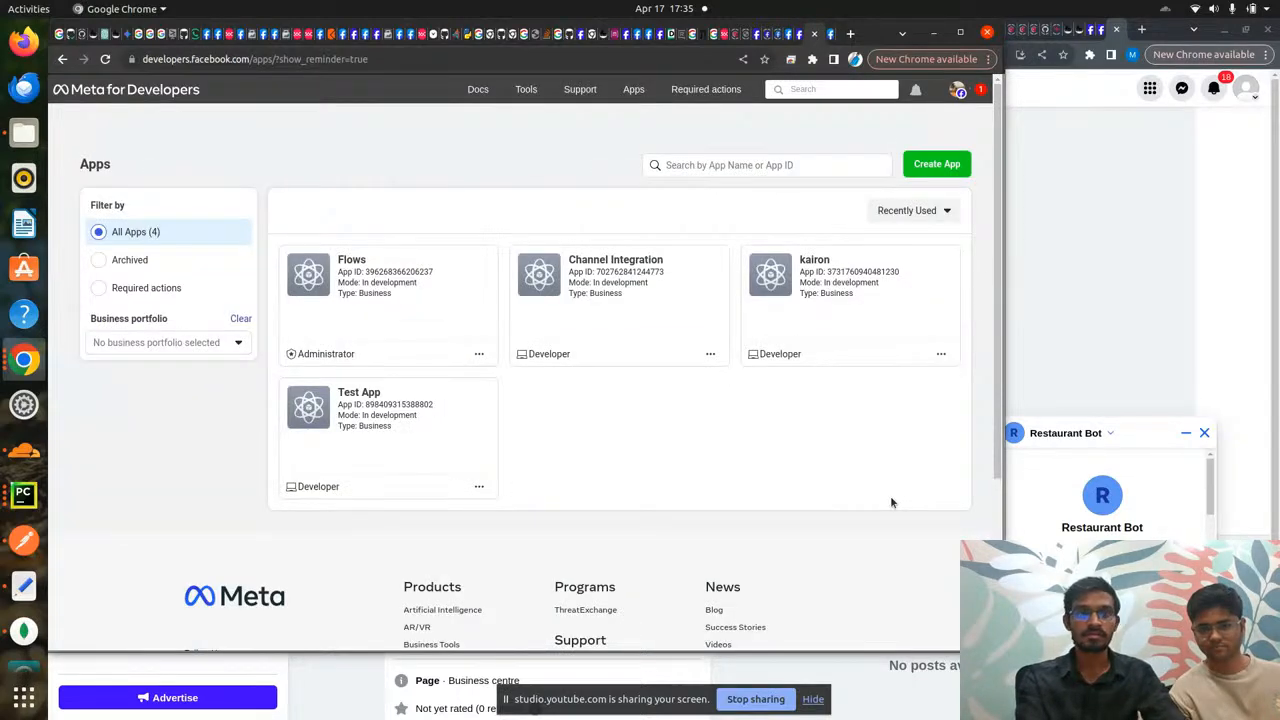
- Review Restaurant App roles and kAIron's Messenger integration, ending on YouTube Studio's live stream
{"action": "key", "text": "ctrl+shift+Tab"}
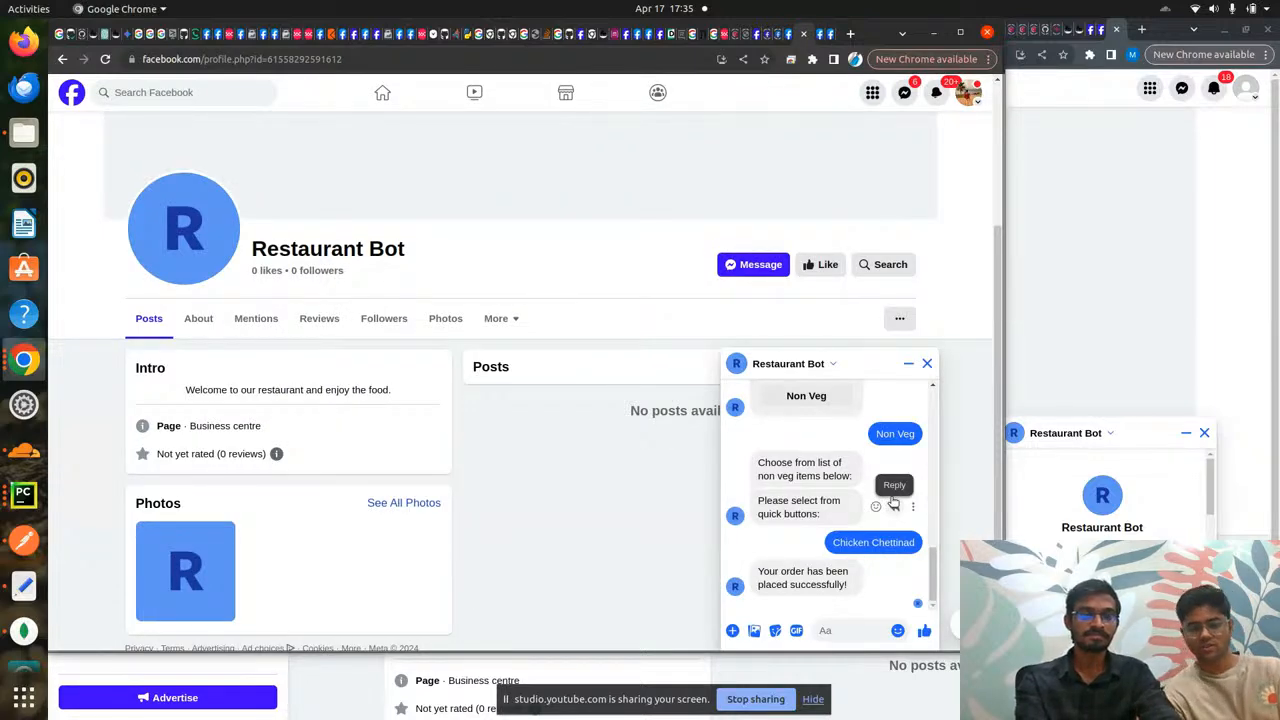
{"action": "key", "text": "alt+Tab"}
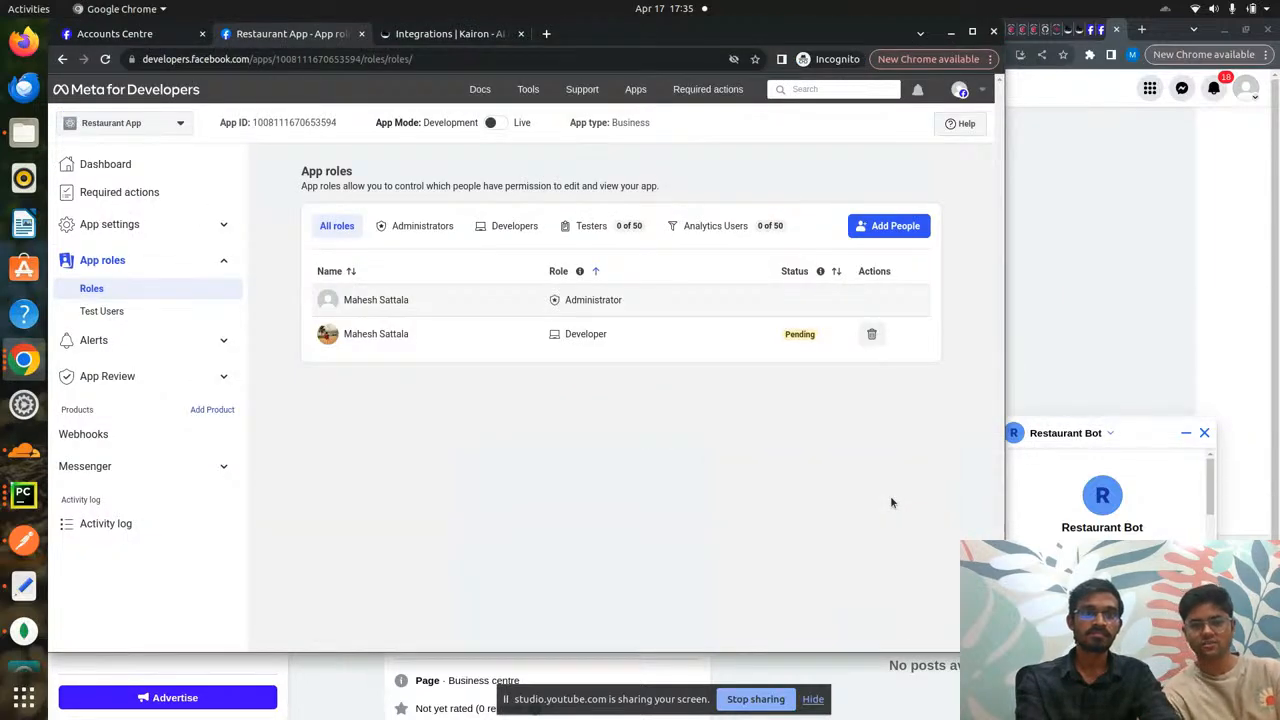
{"action": "key", "text": "ctrl+Tab"}
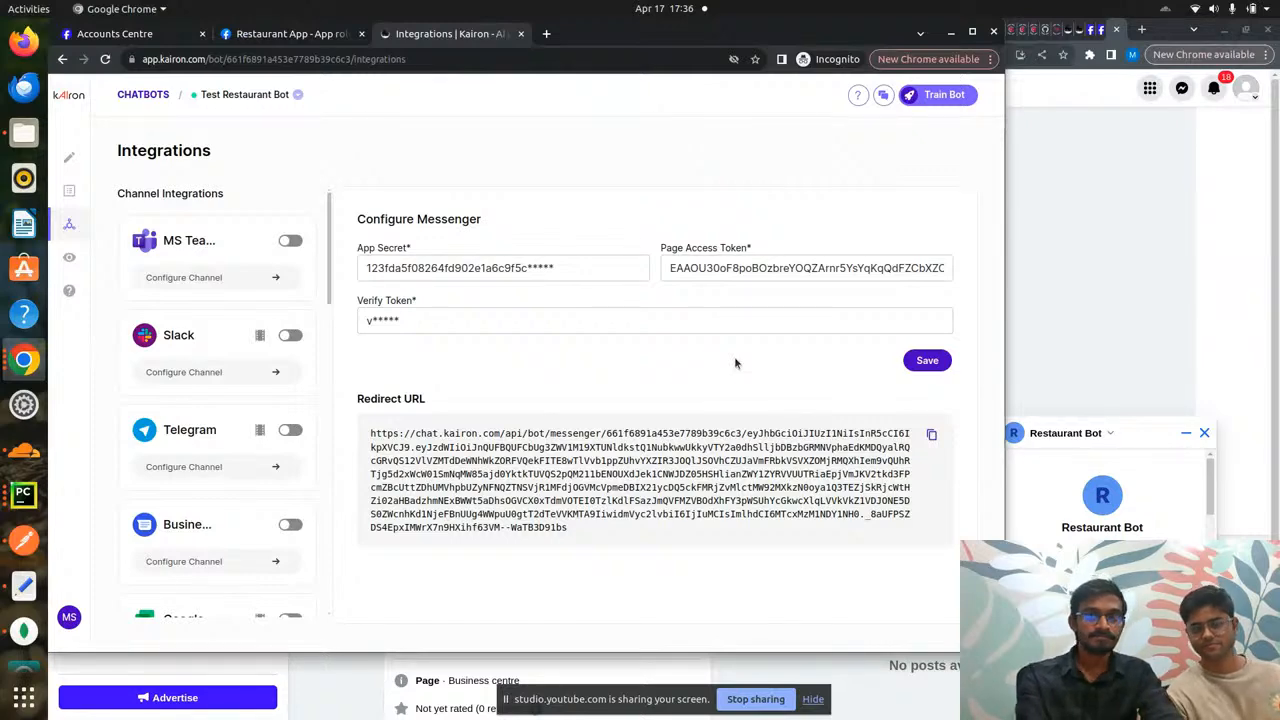
{"action": "key", "text": "alt+Tab"}
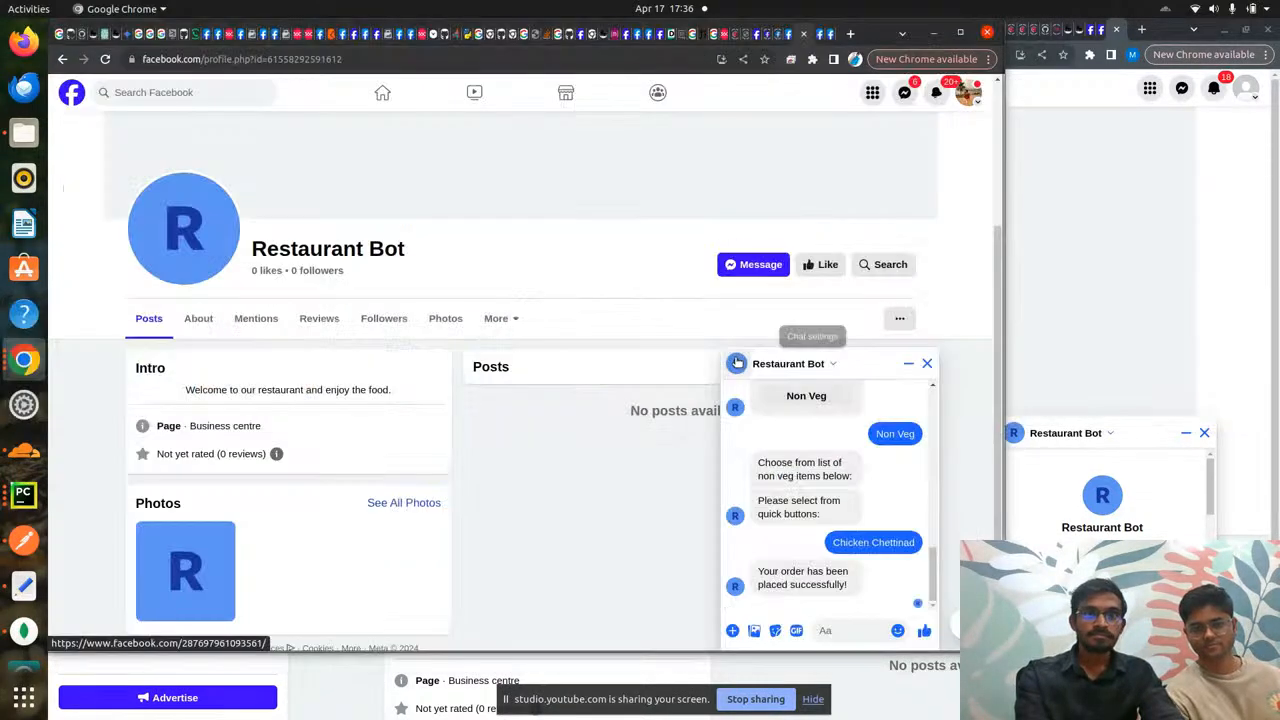
{"action": "key", "text": "alt+Tab"}
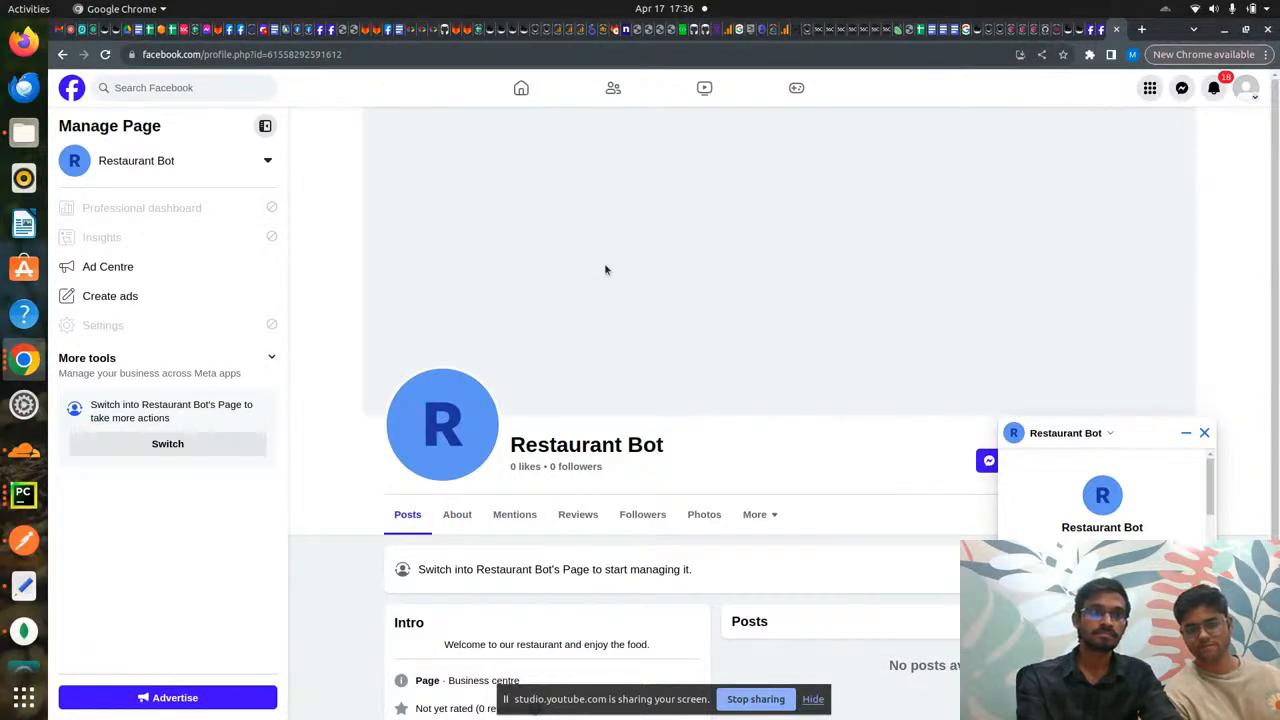
{"action": "left_click", "coordinate": [70, 33]}
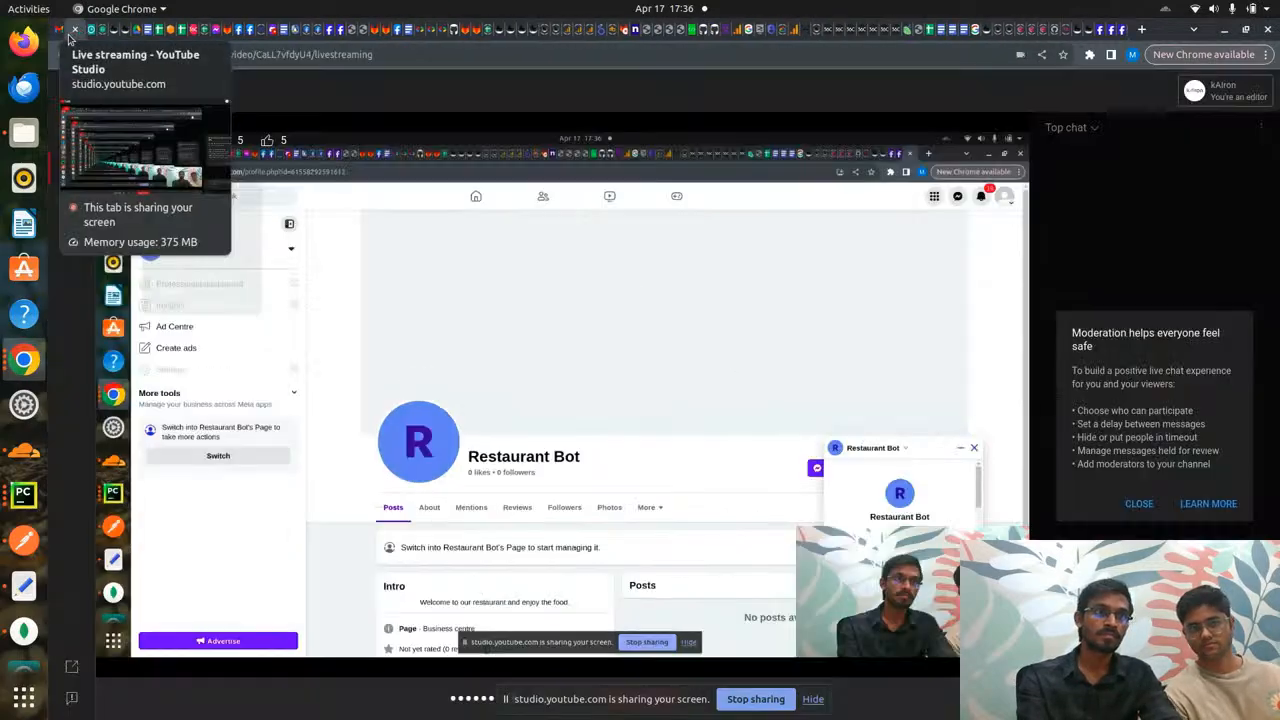